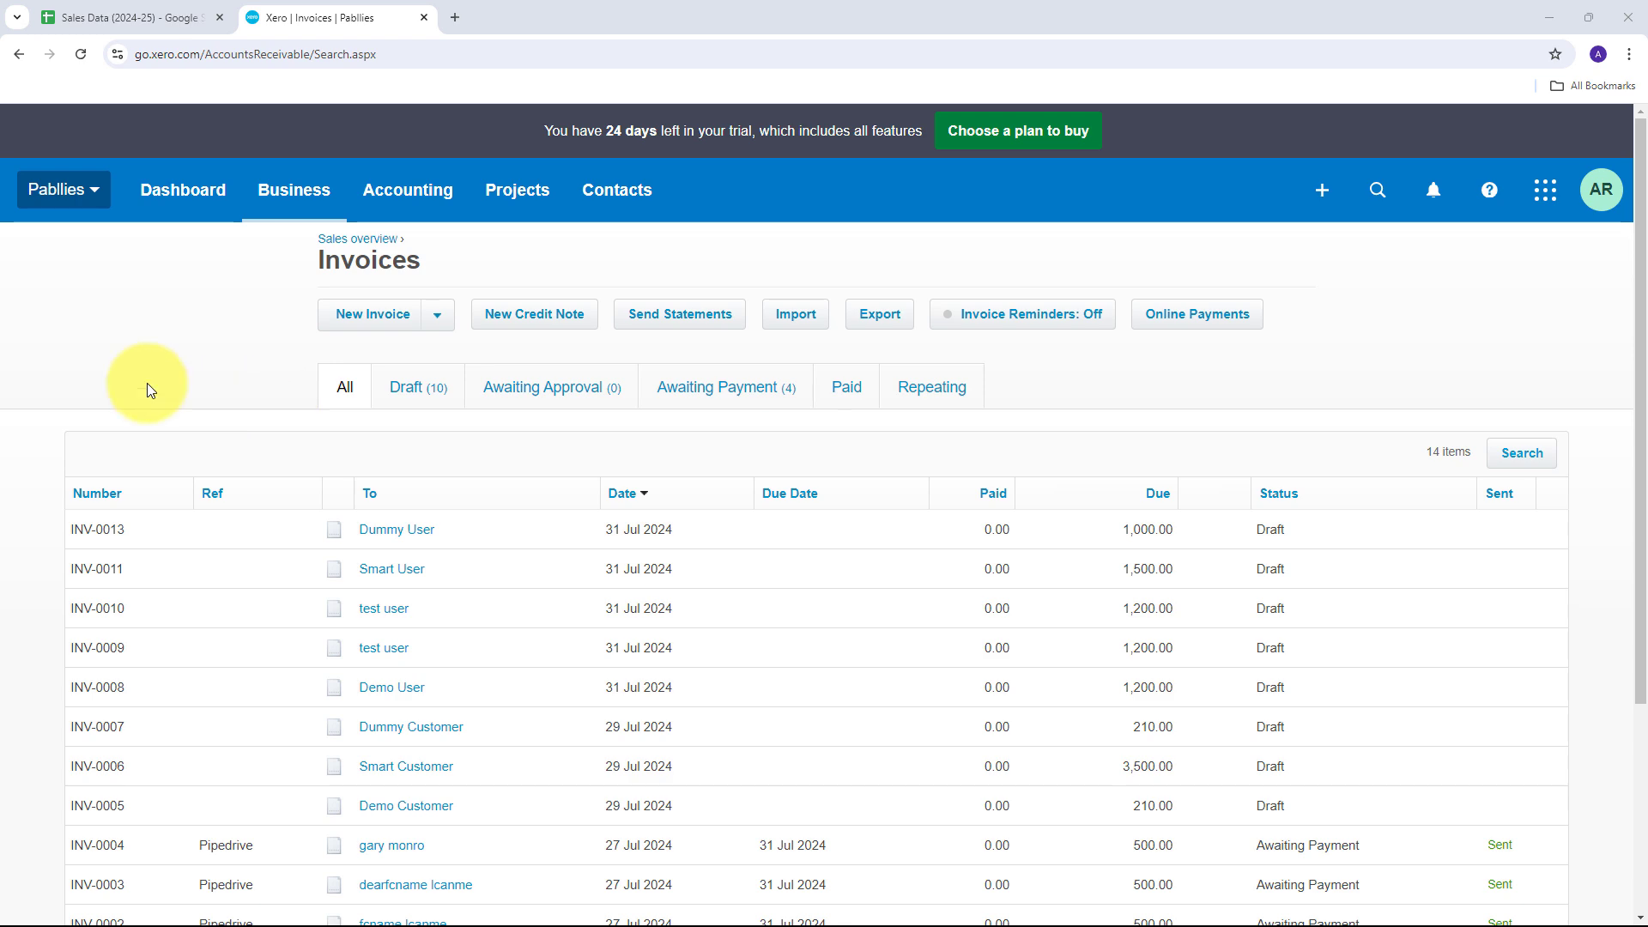
- Compare the customer and line item columns of the Sales Data (2024-25) sheet with the invoice list in Xero
click(214, 16)
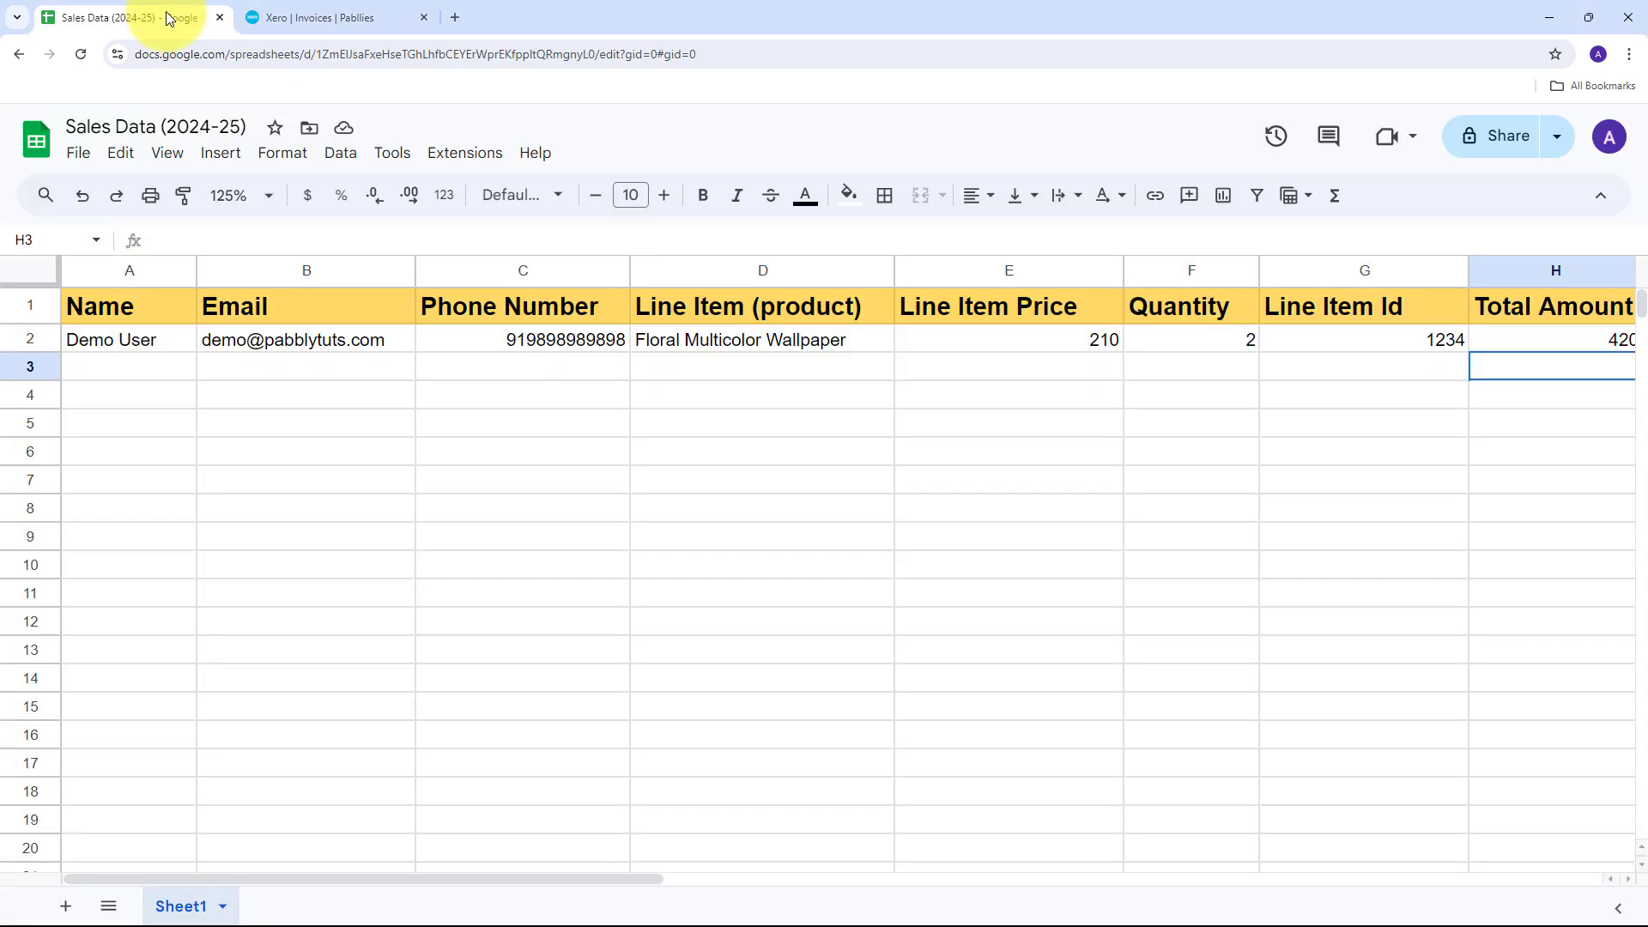
click(343, 15)
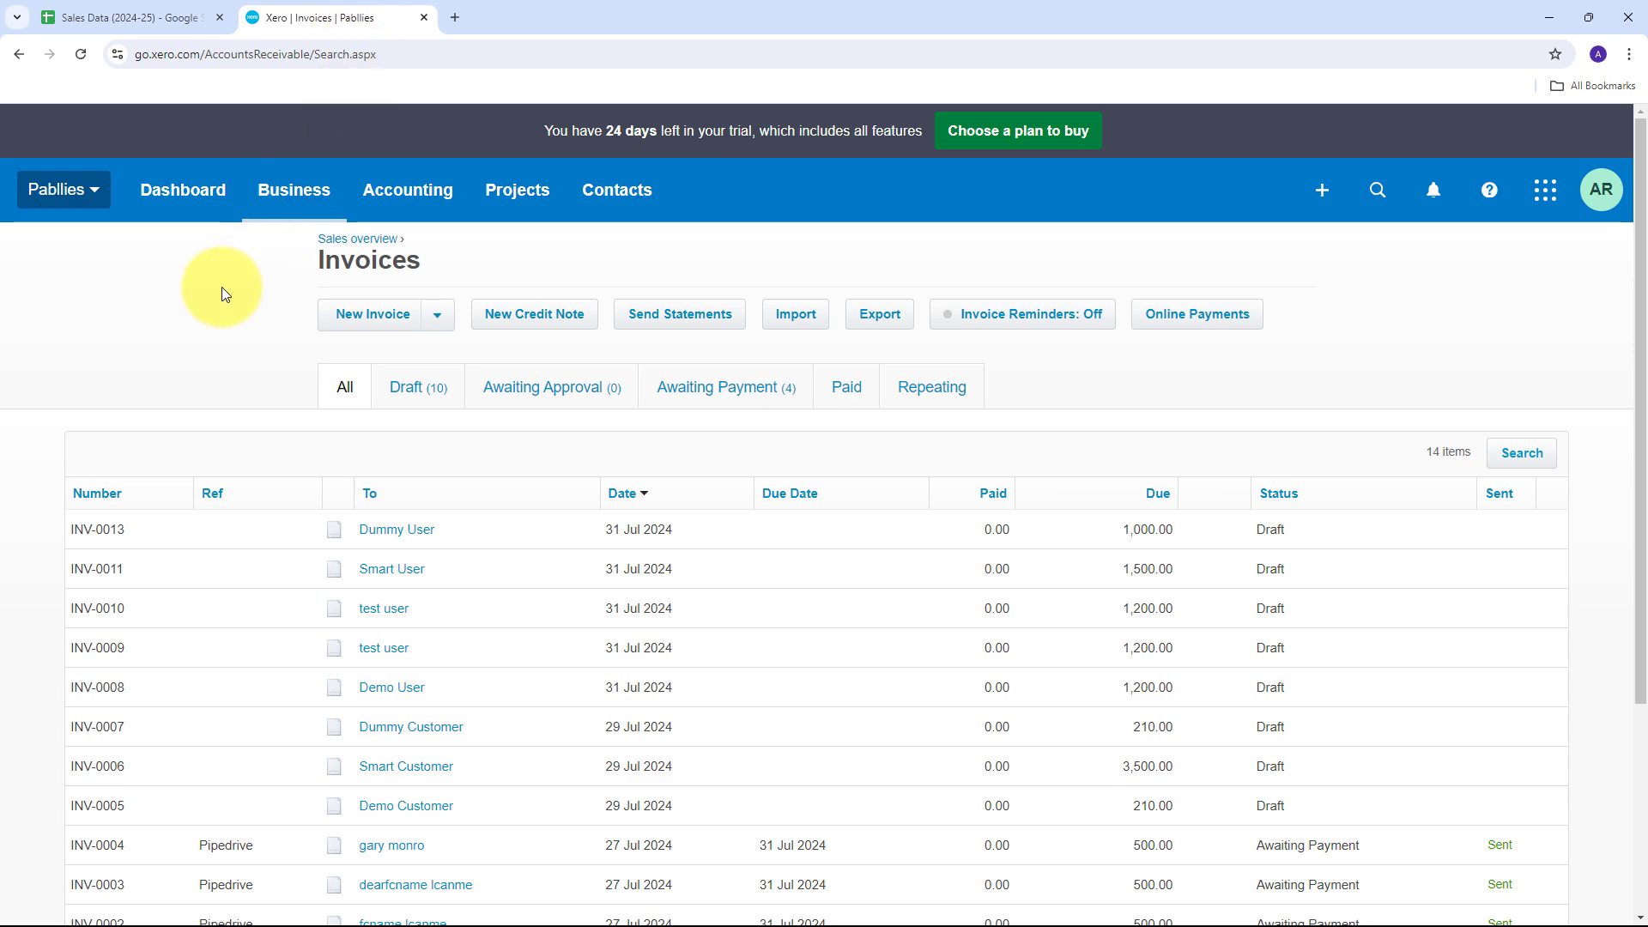
click(152, 17)
click(265, 10)
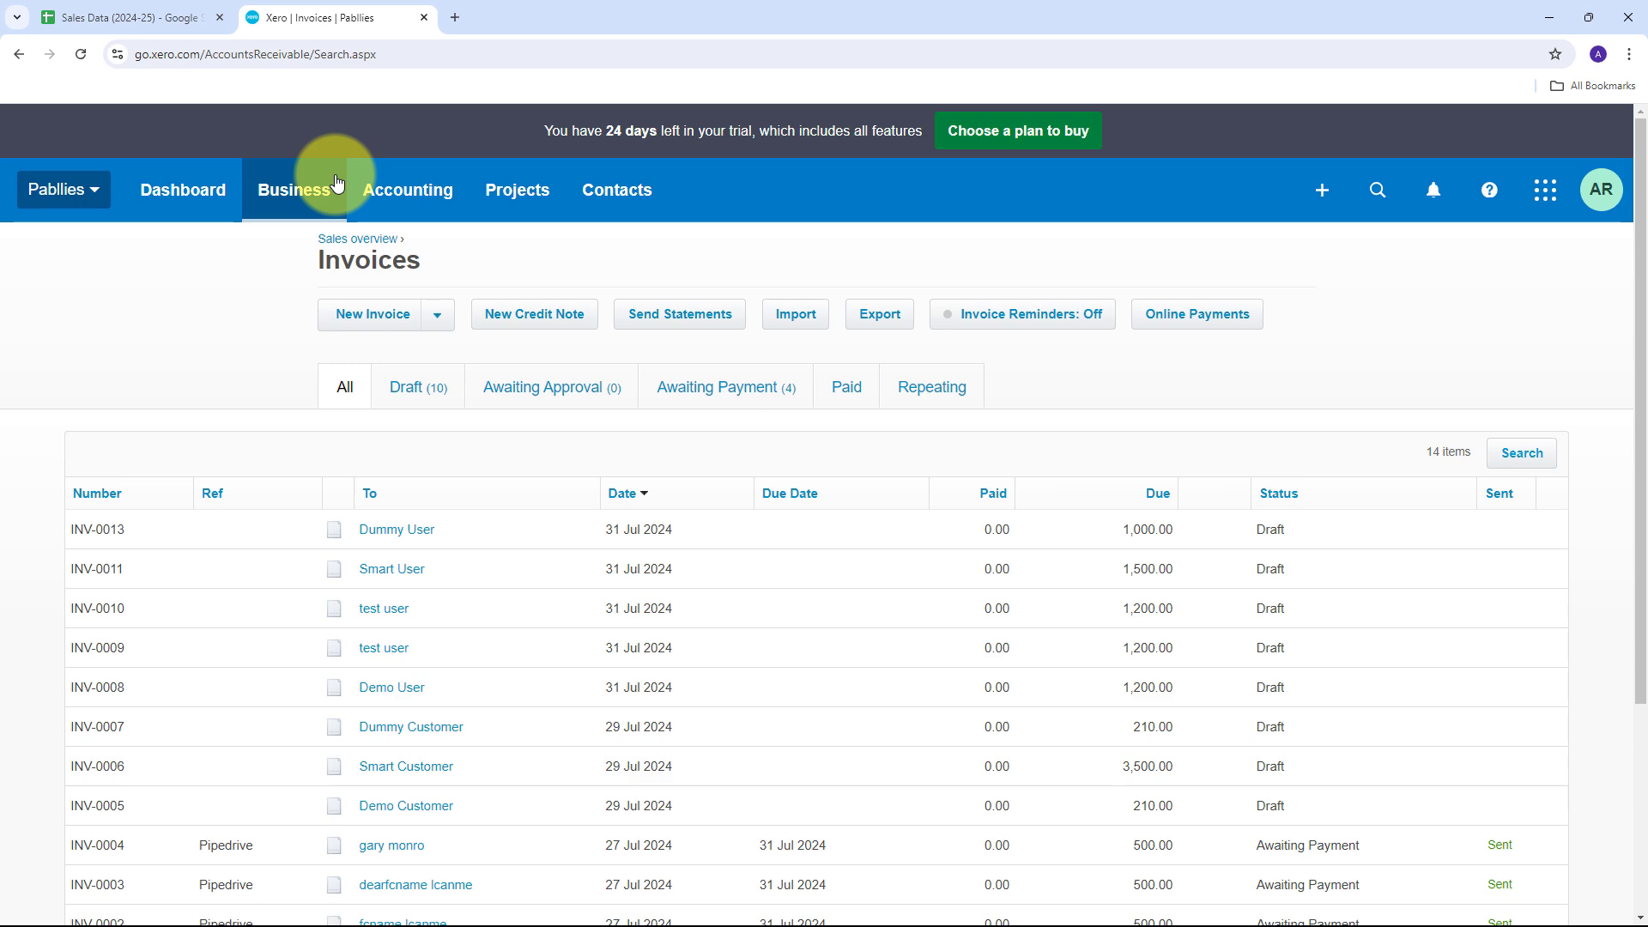
click(159, 16)
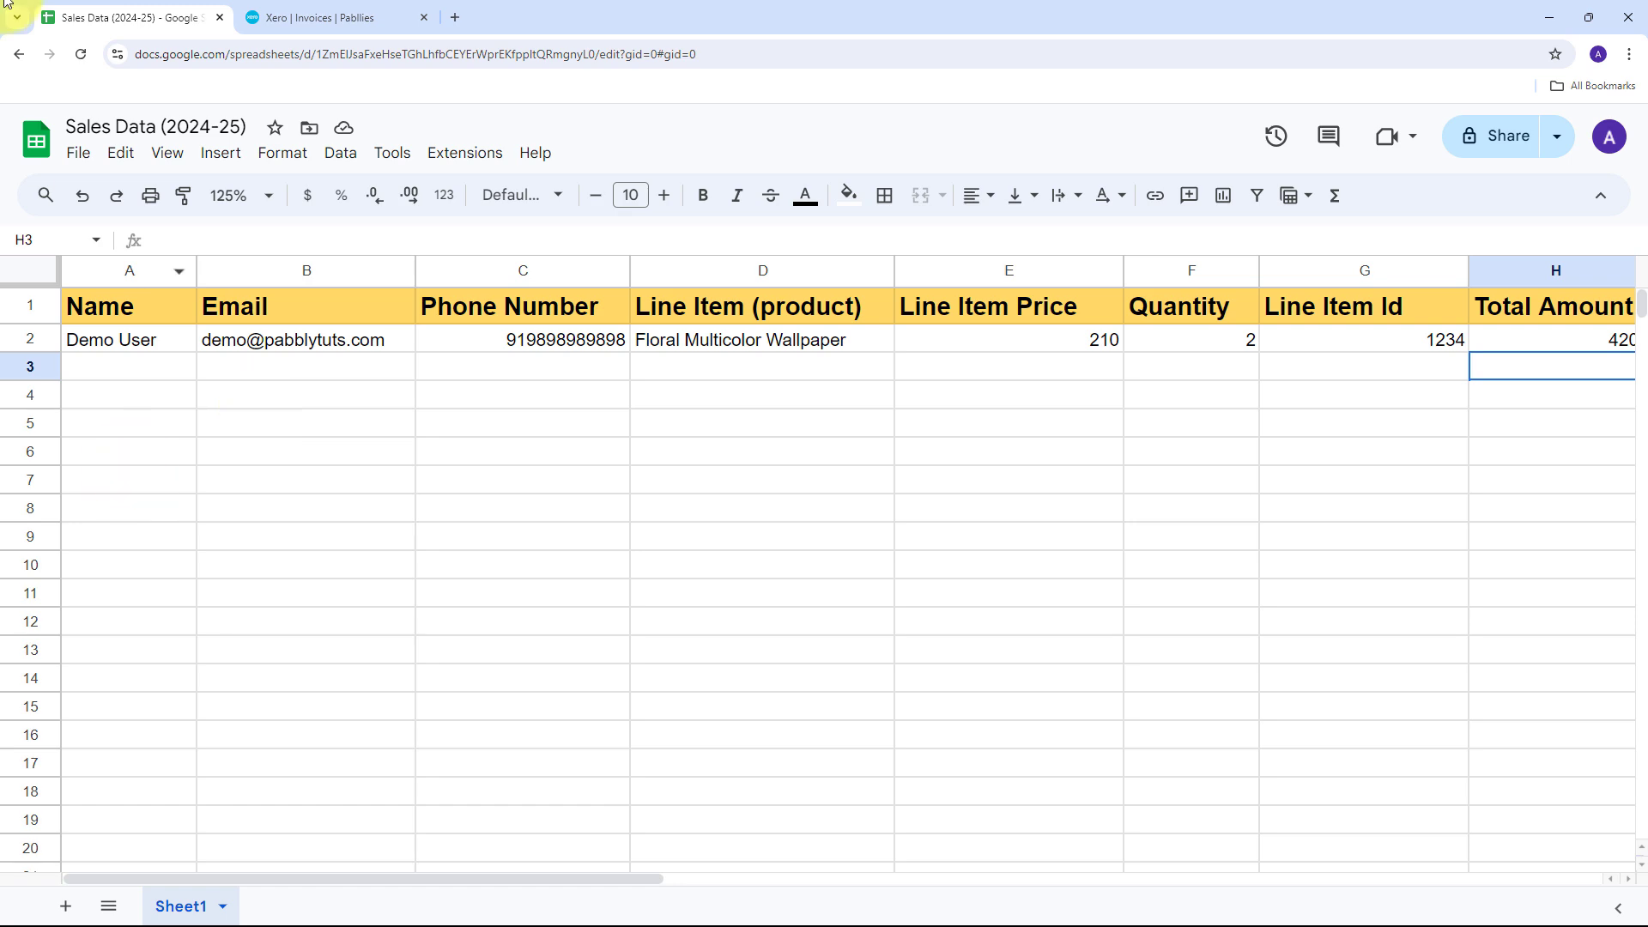
click(398, 10)
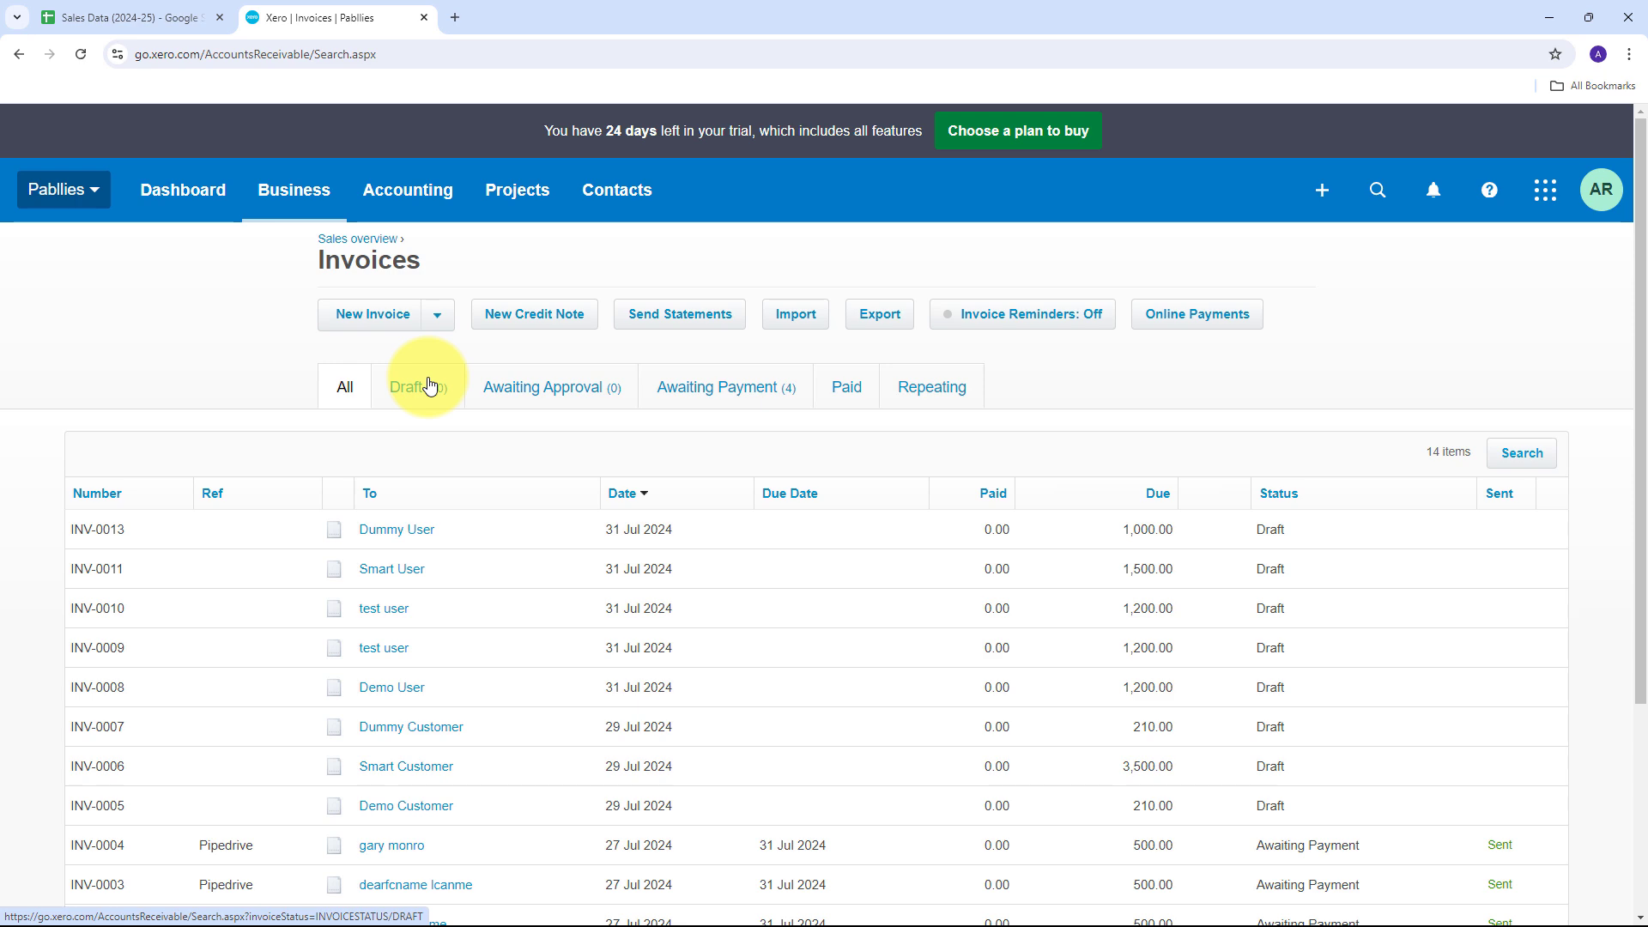
click(110, 9)
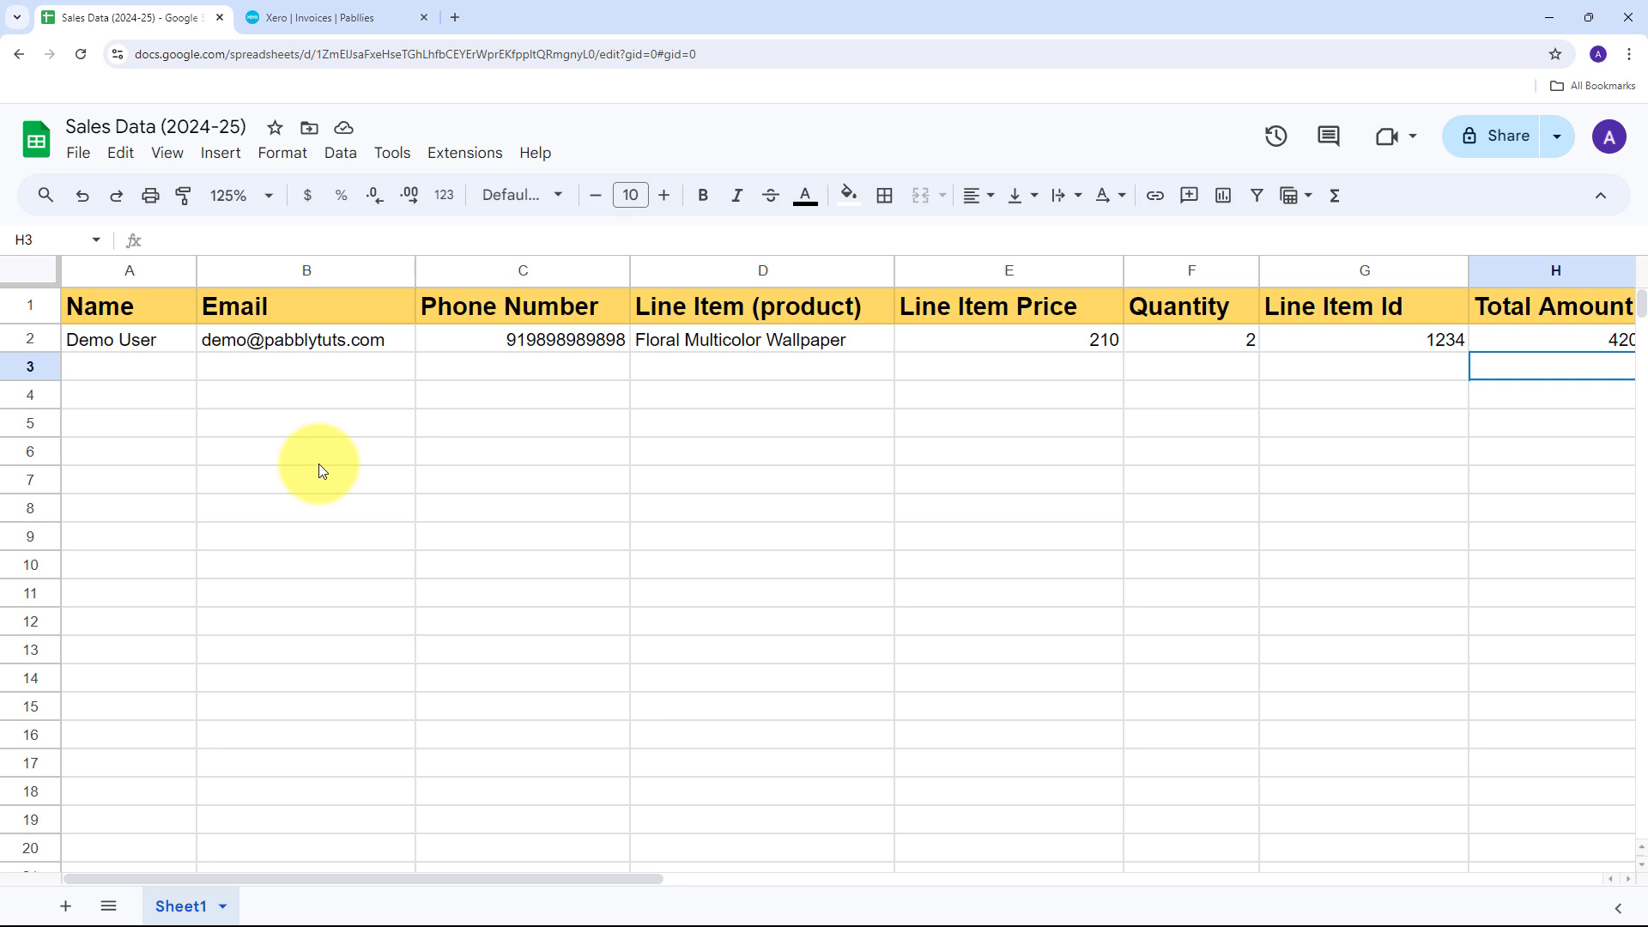
click(339, 15)
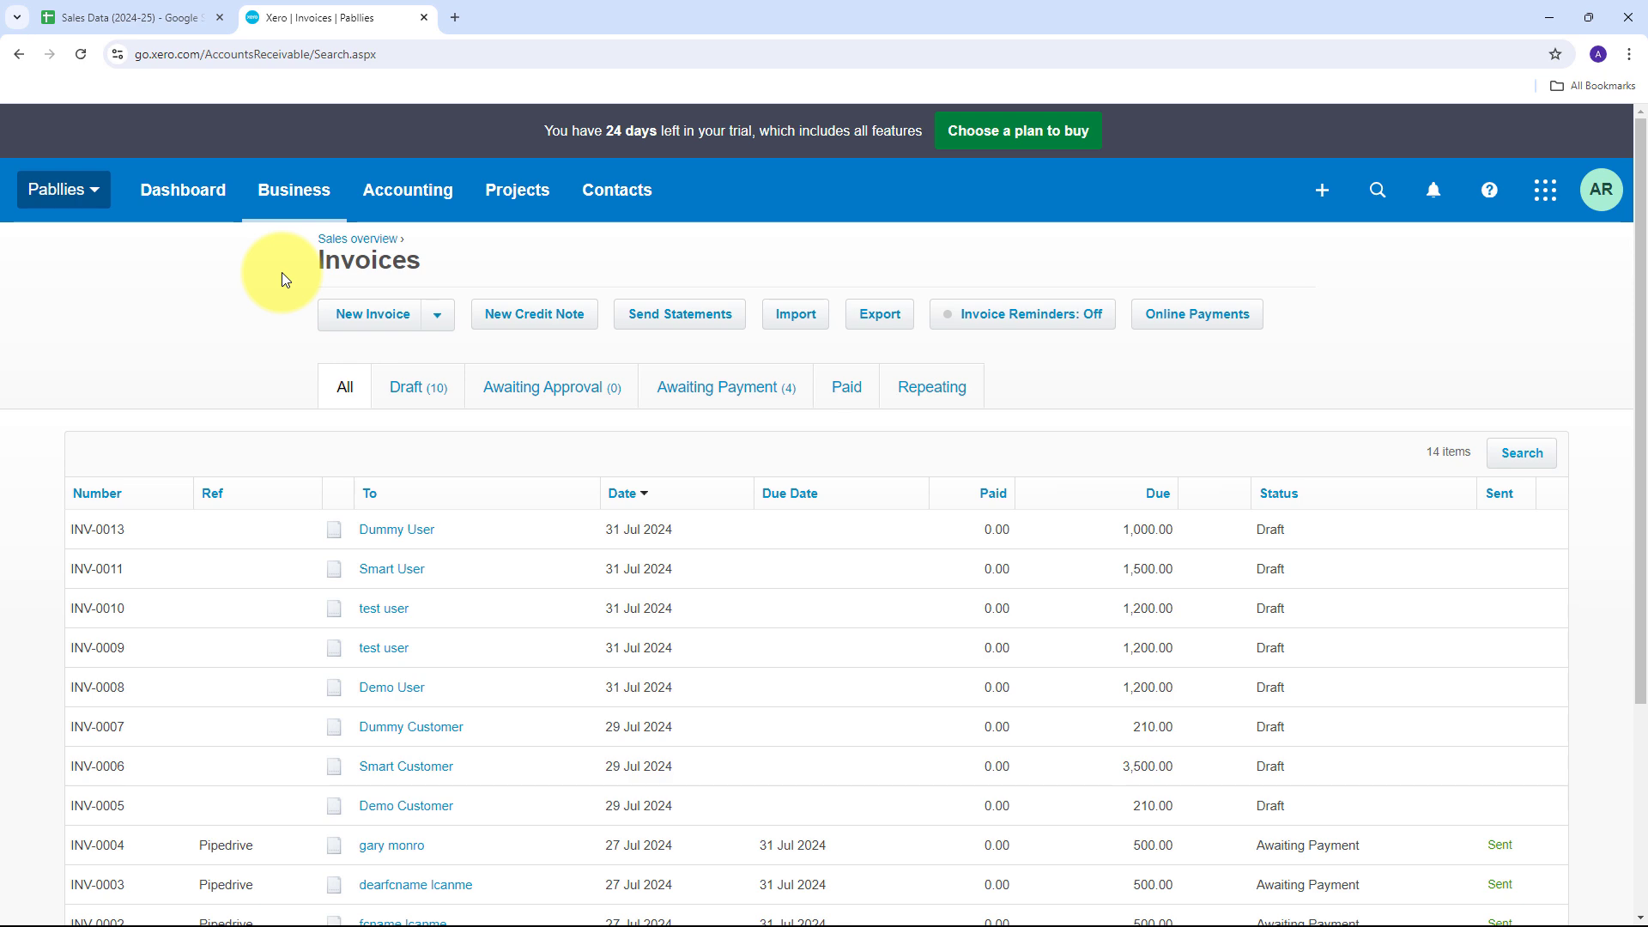
click(191, 16)
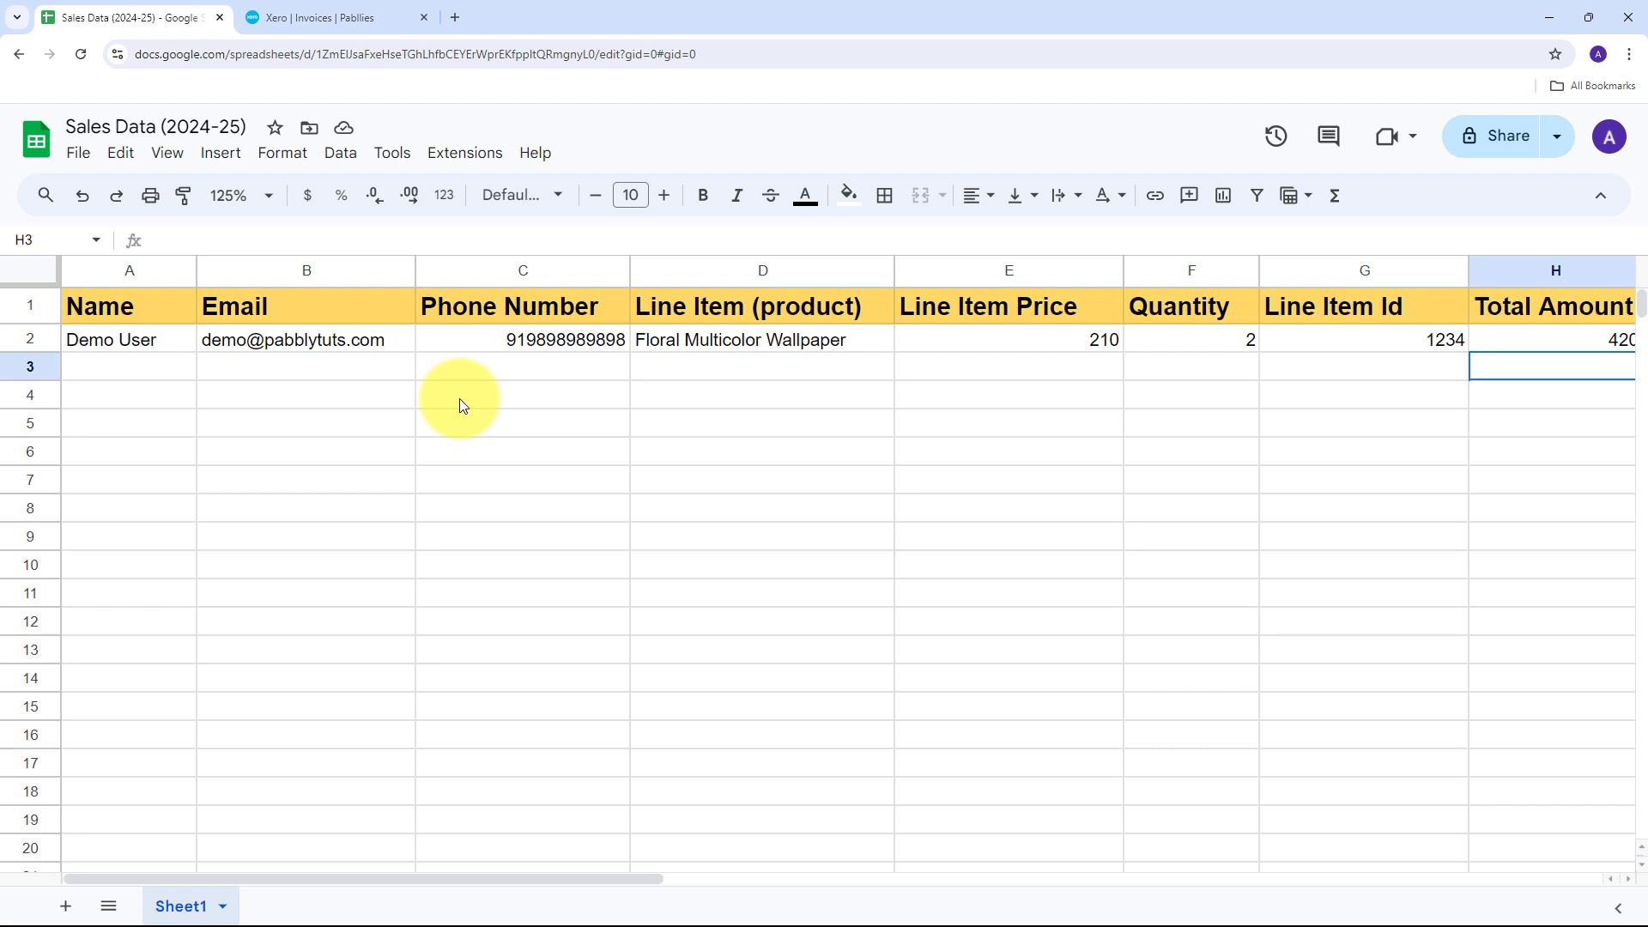
click(168, 372)
key(Tab)
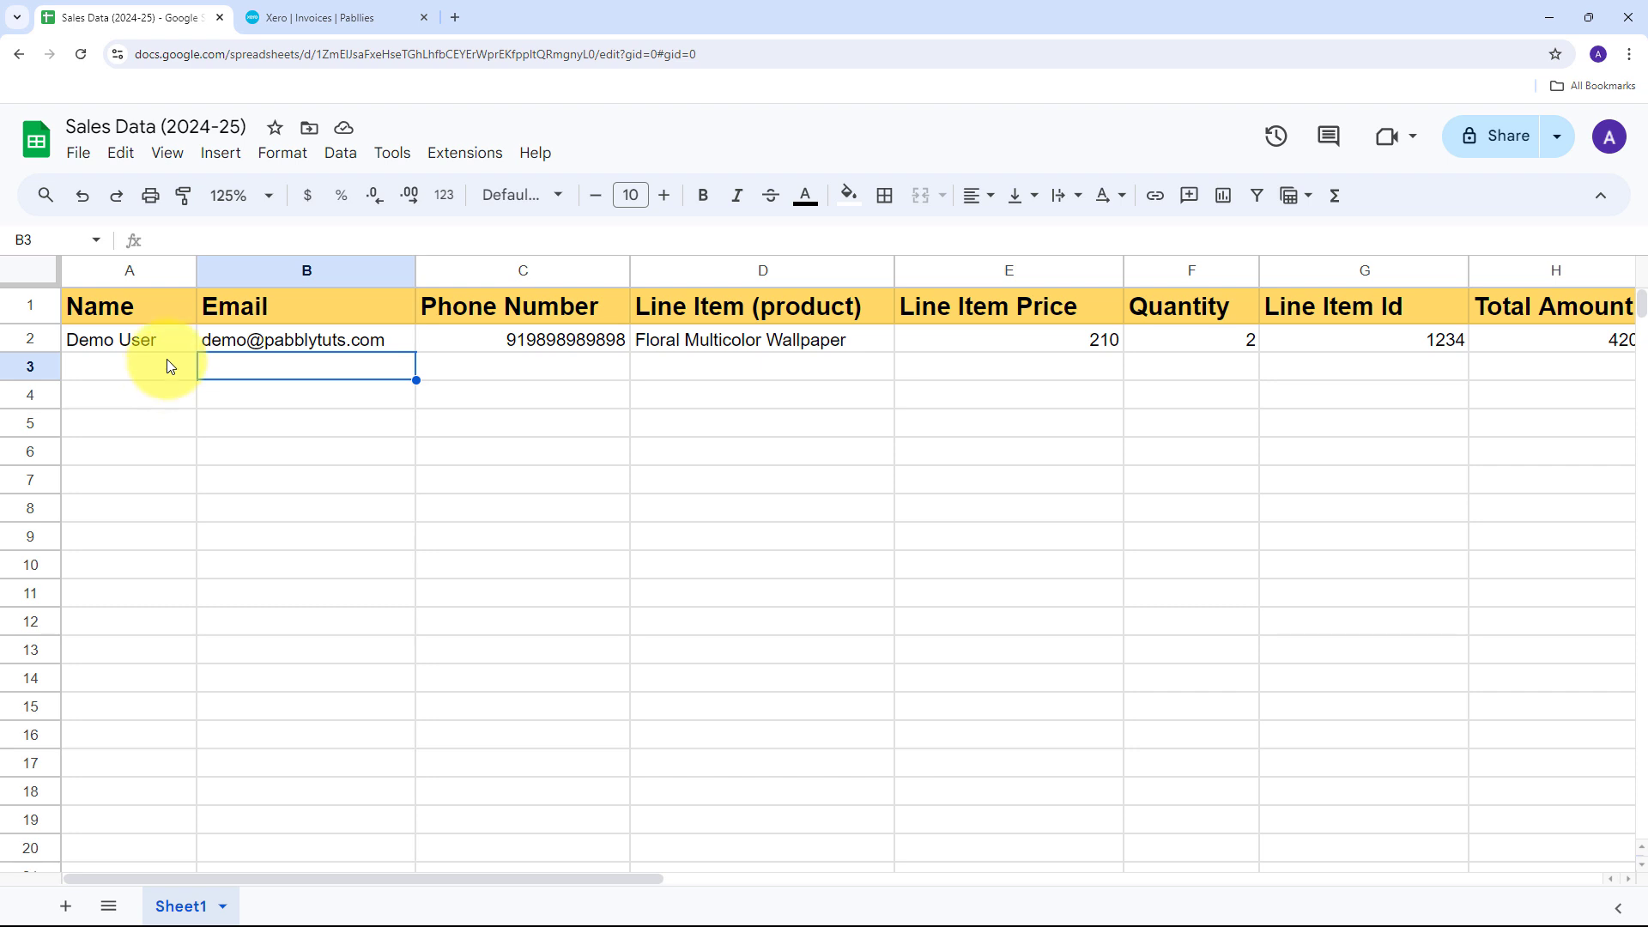
- Open the Pabbly Connect website, pabbly.com/connect, in a new browser tab
click(459, 22)
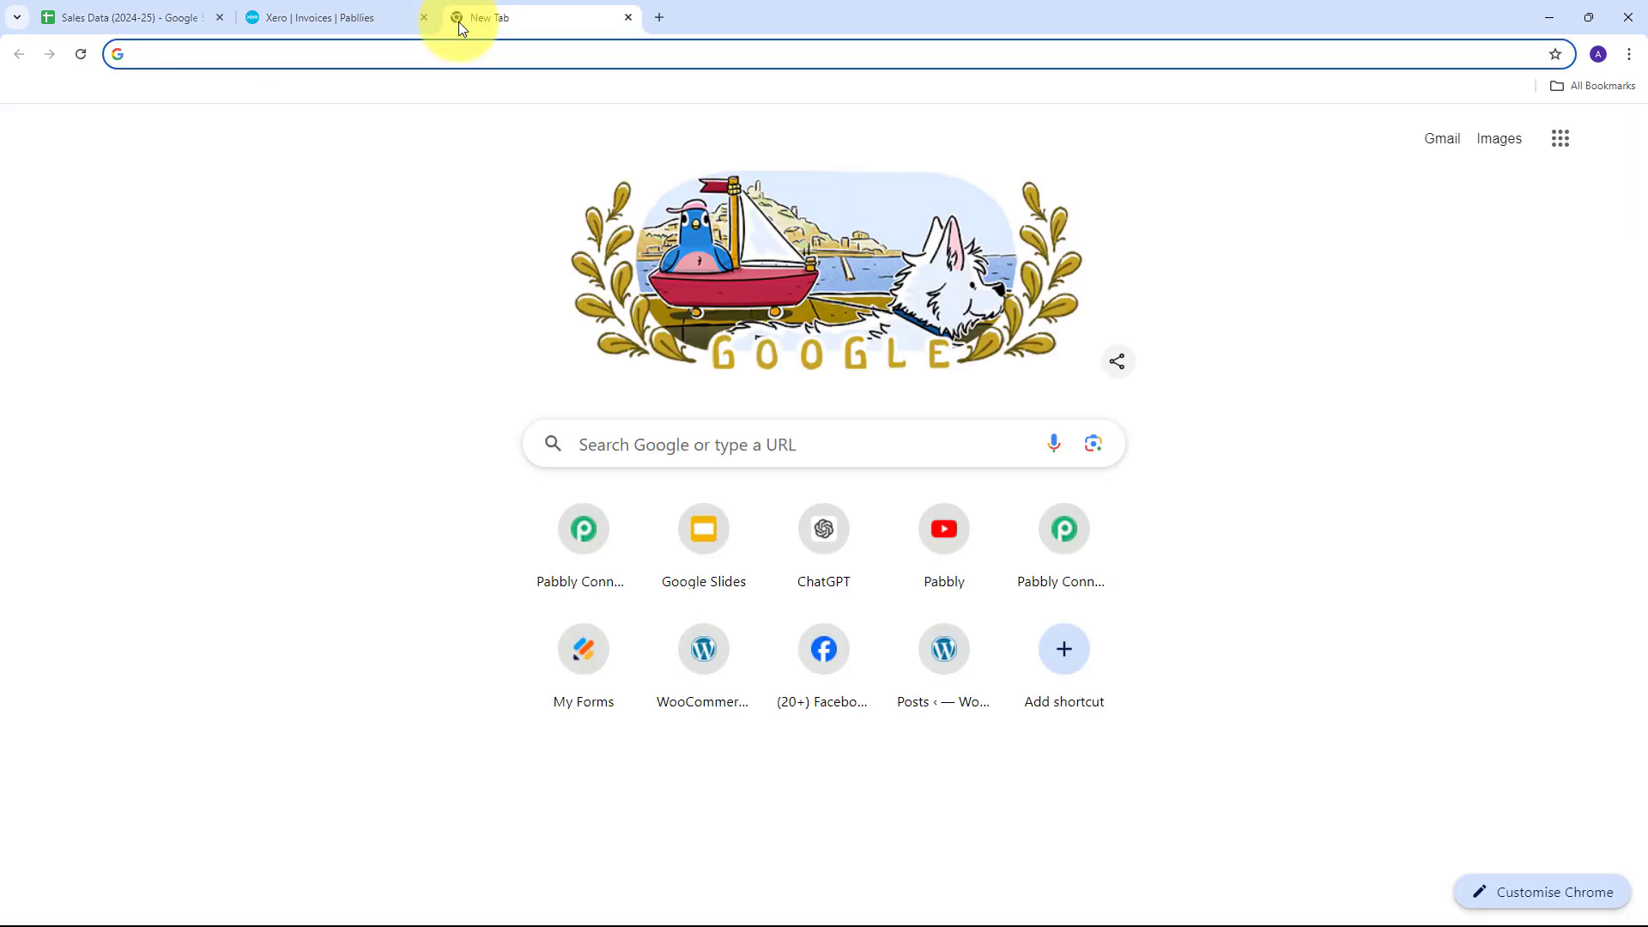
text(Pabbly)
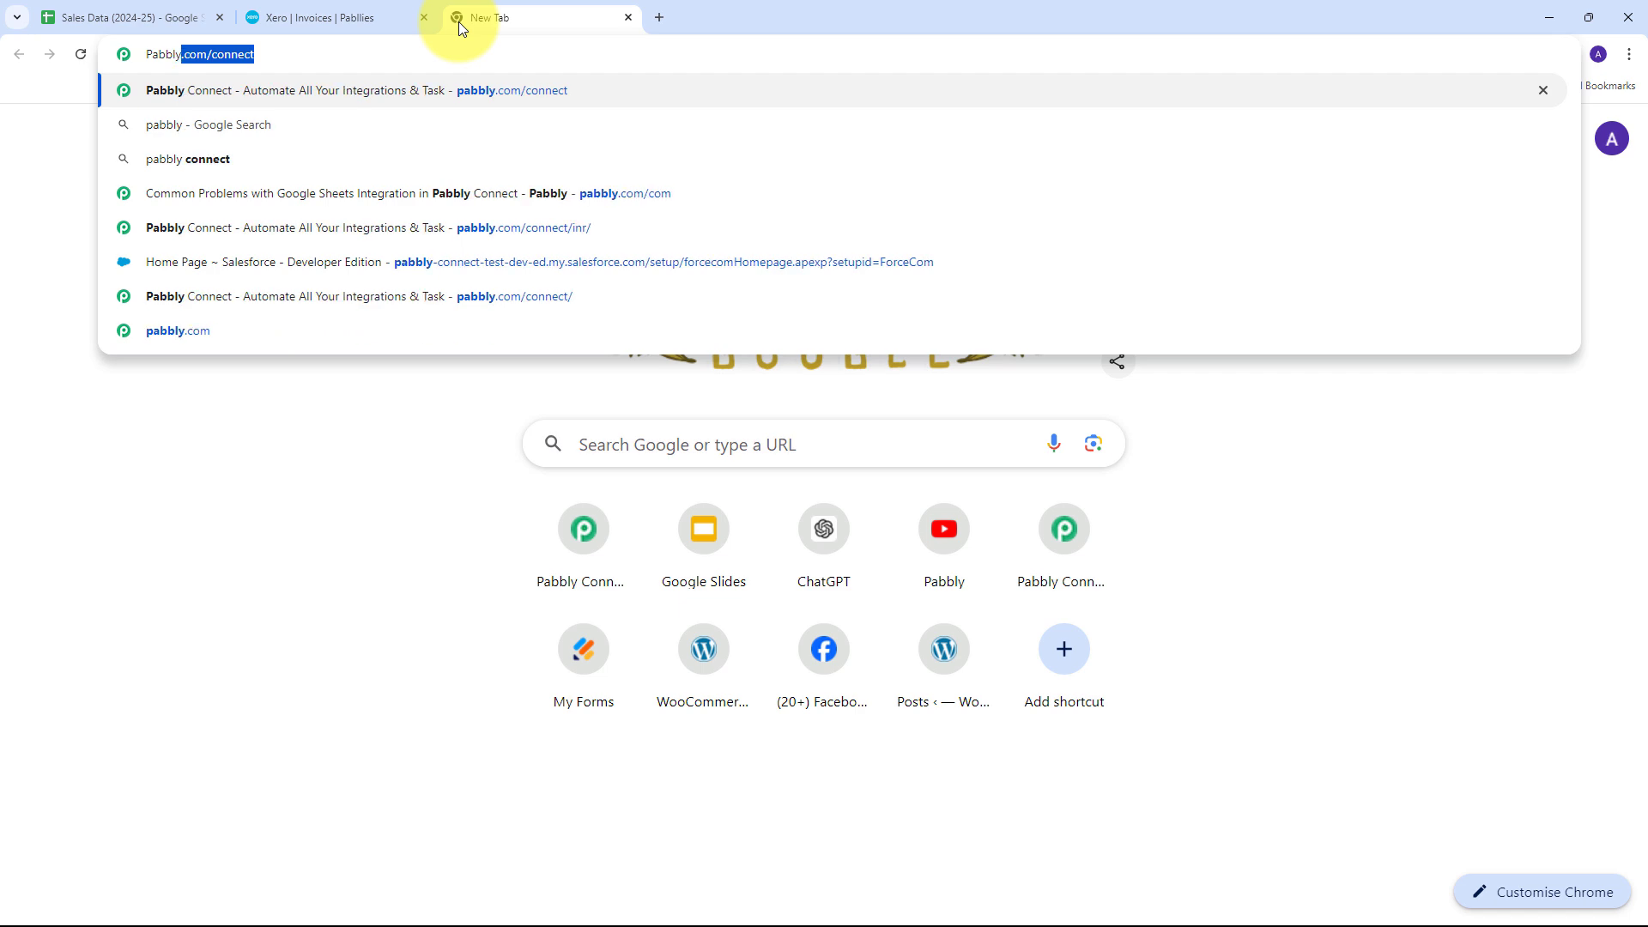
text(.com)
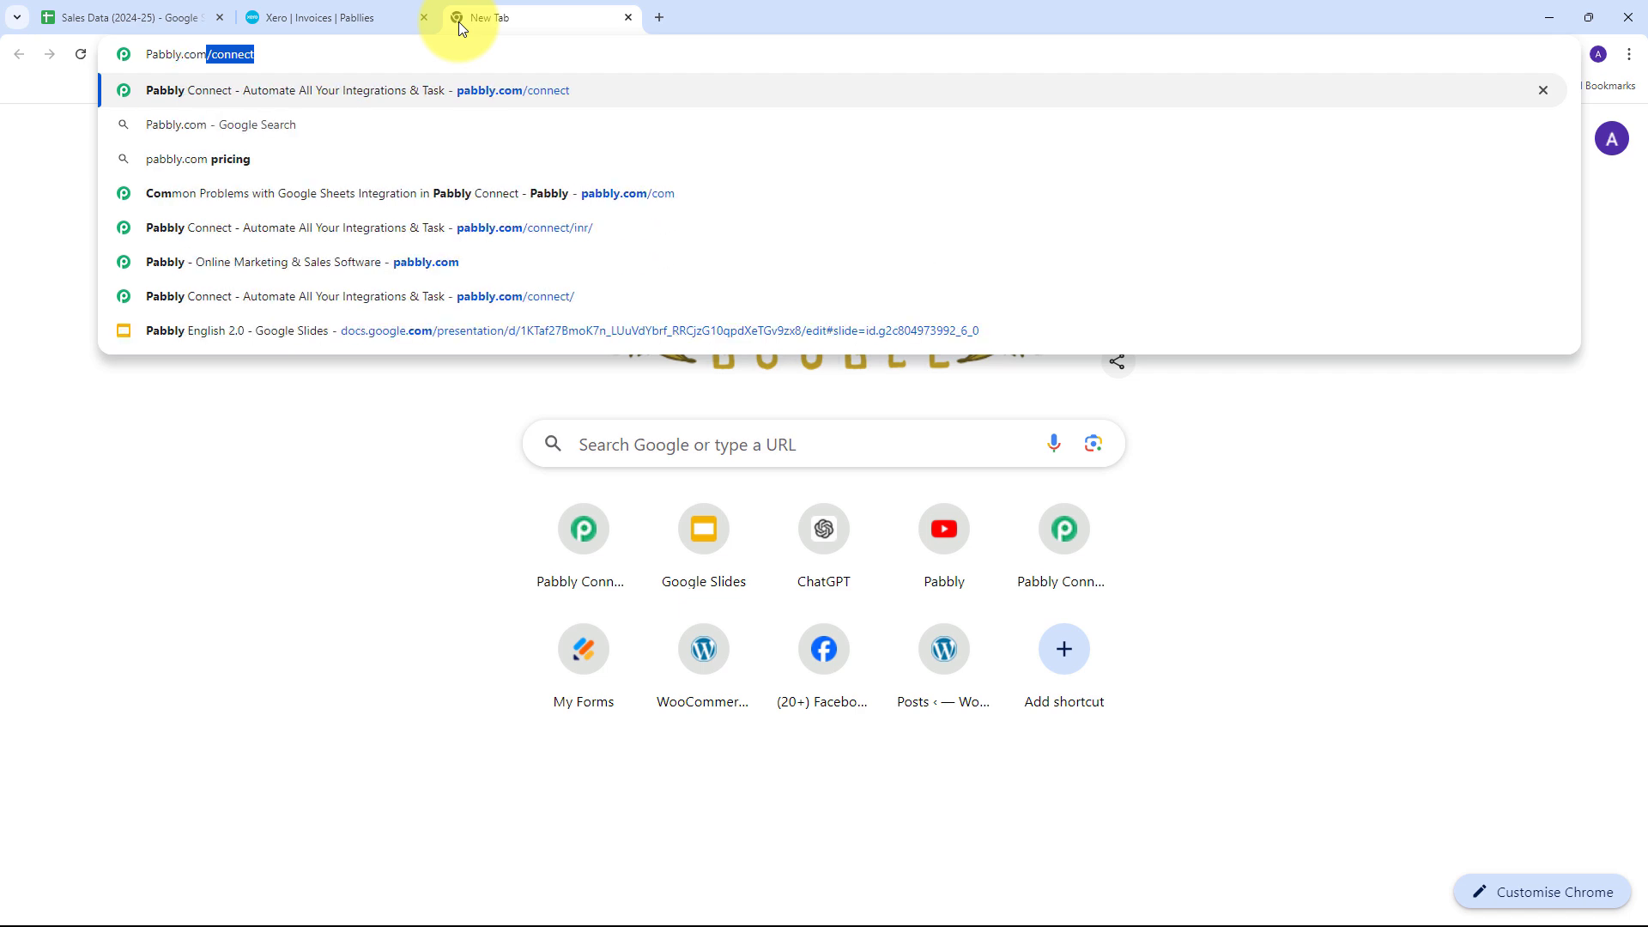
key(Return)
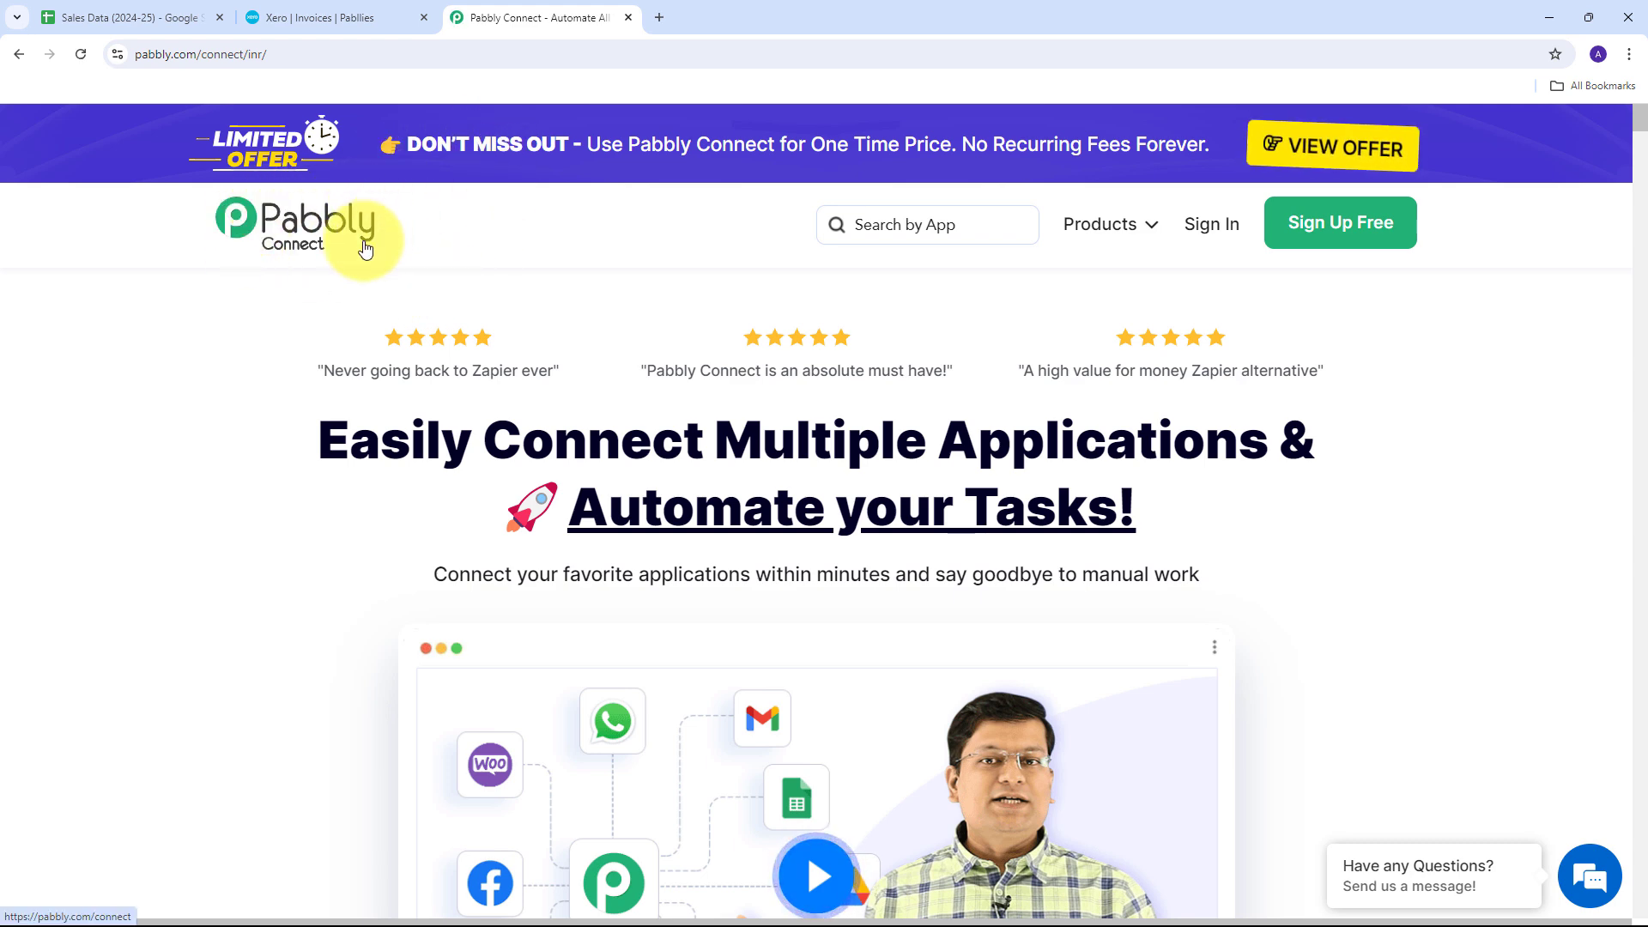
click(147, 10)
click(313, 12)
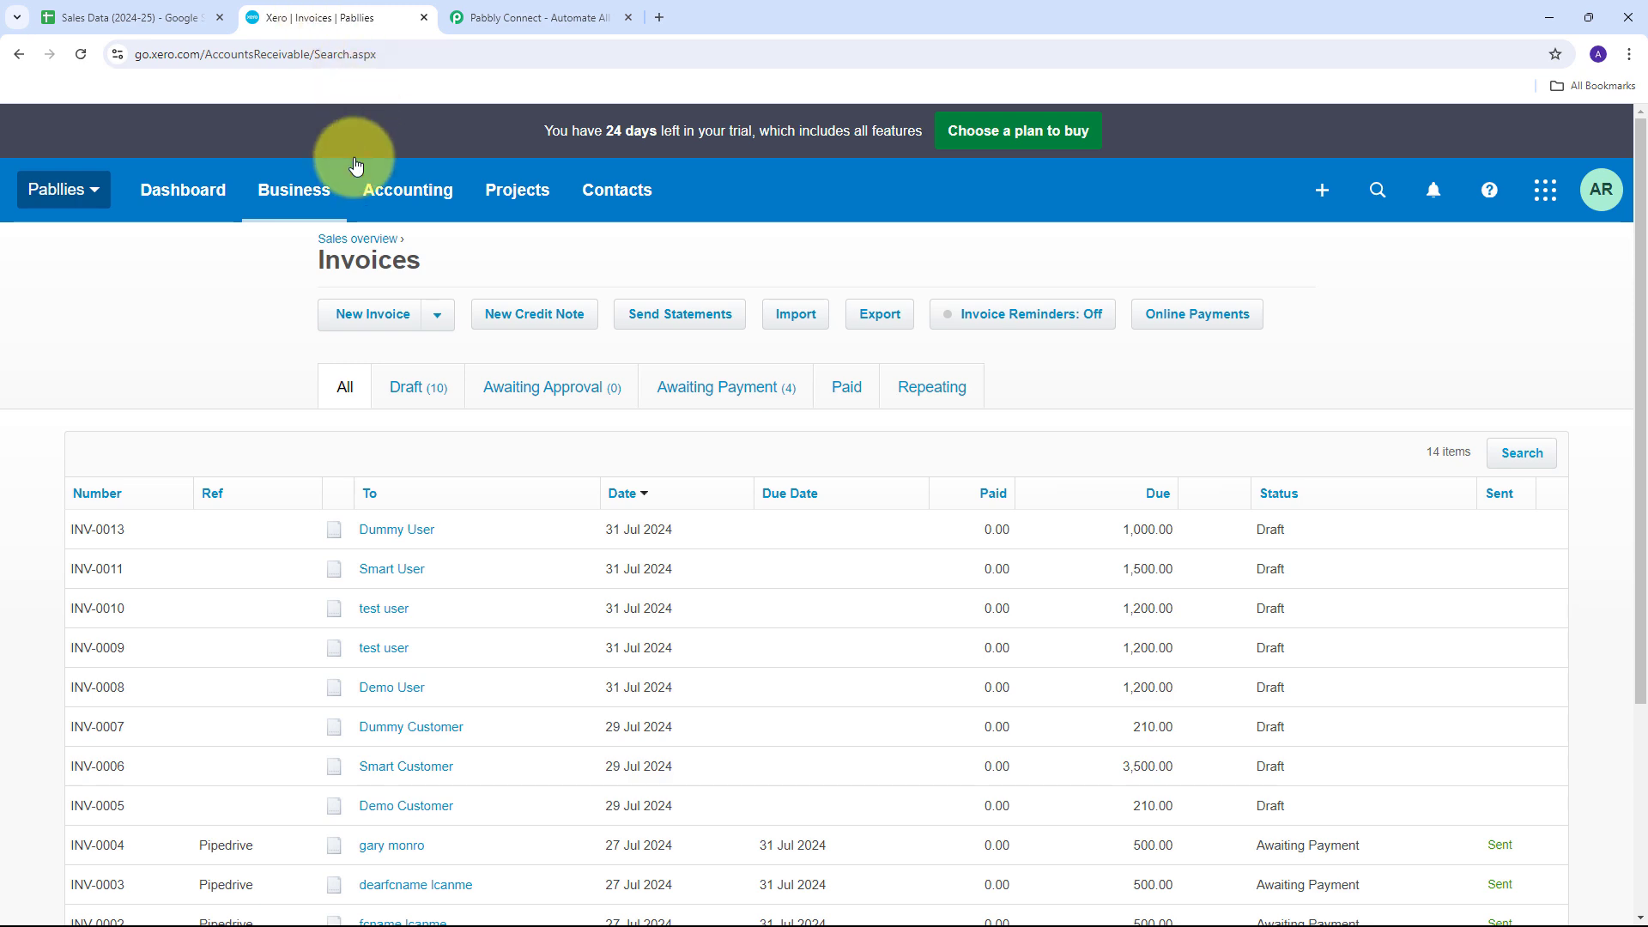
click(517, 9)
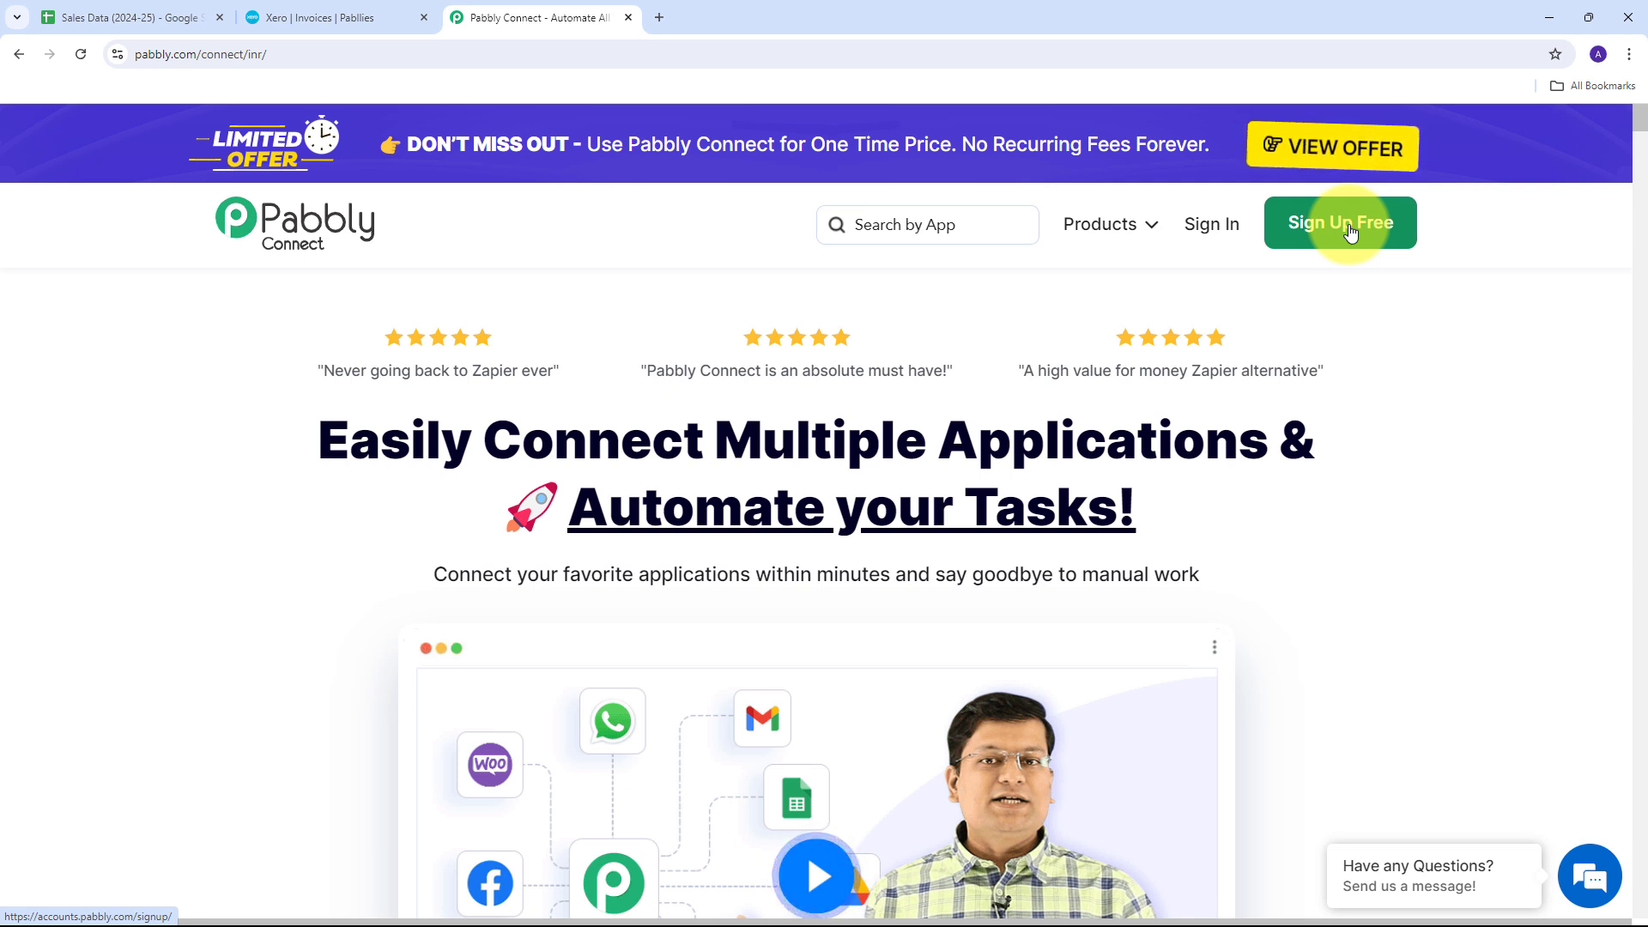
- Sign in to the existing Pabbly account and access Pabbly Connect from the list of all apps
click(1208, 240)
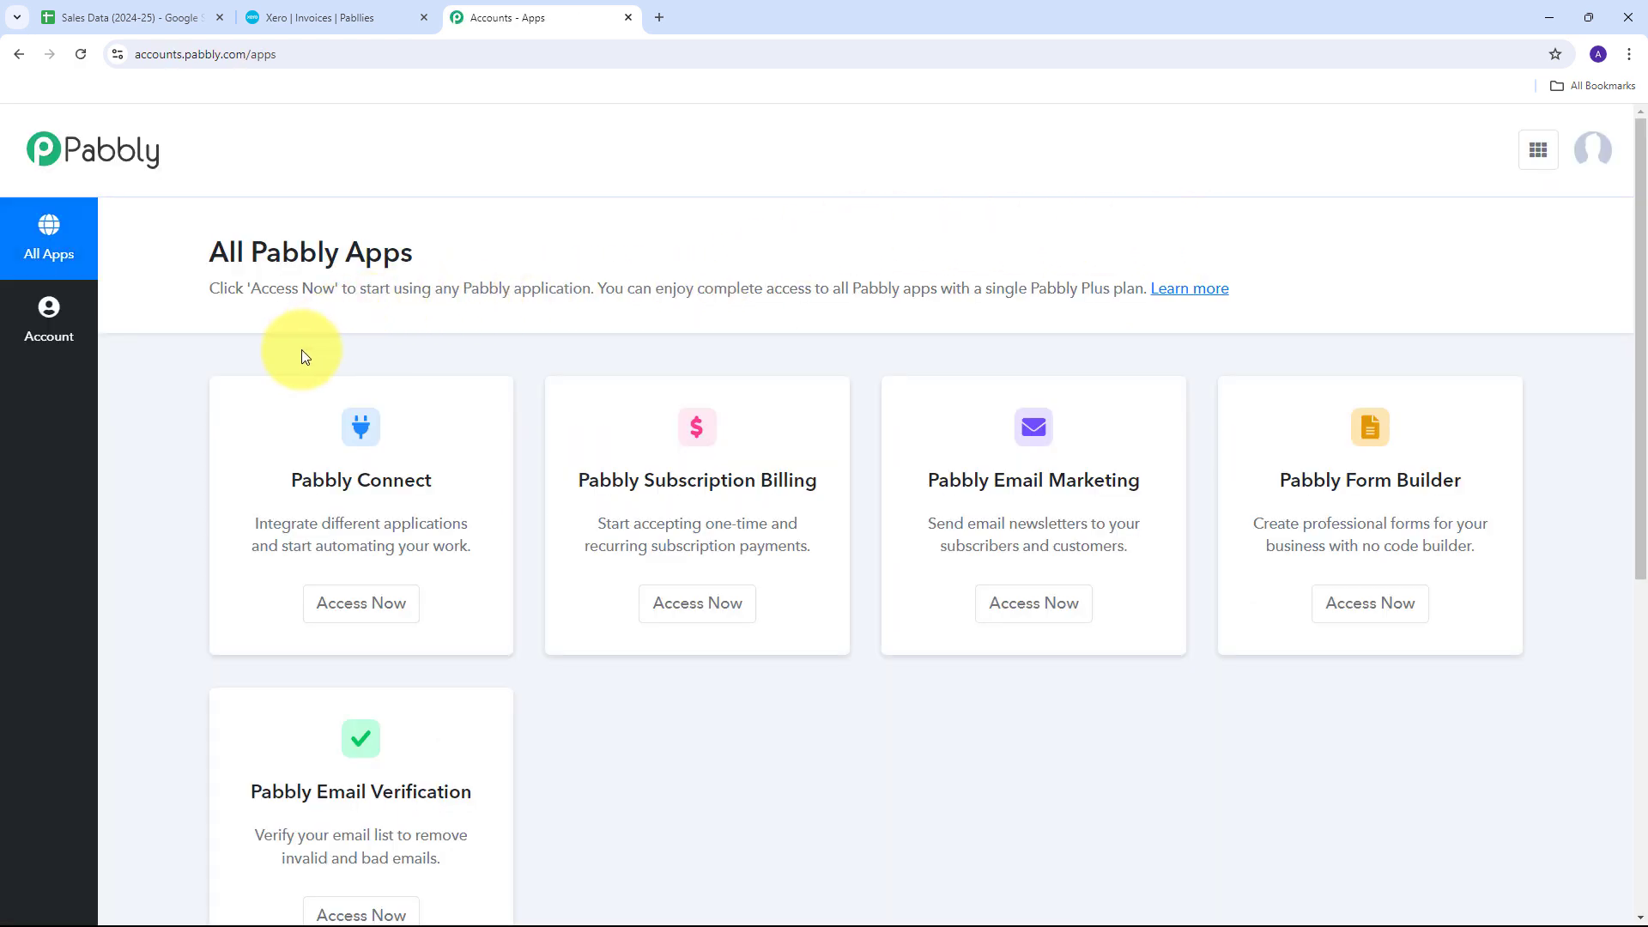
scroll(301, 348, down, 1)
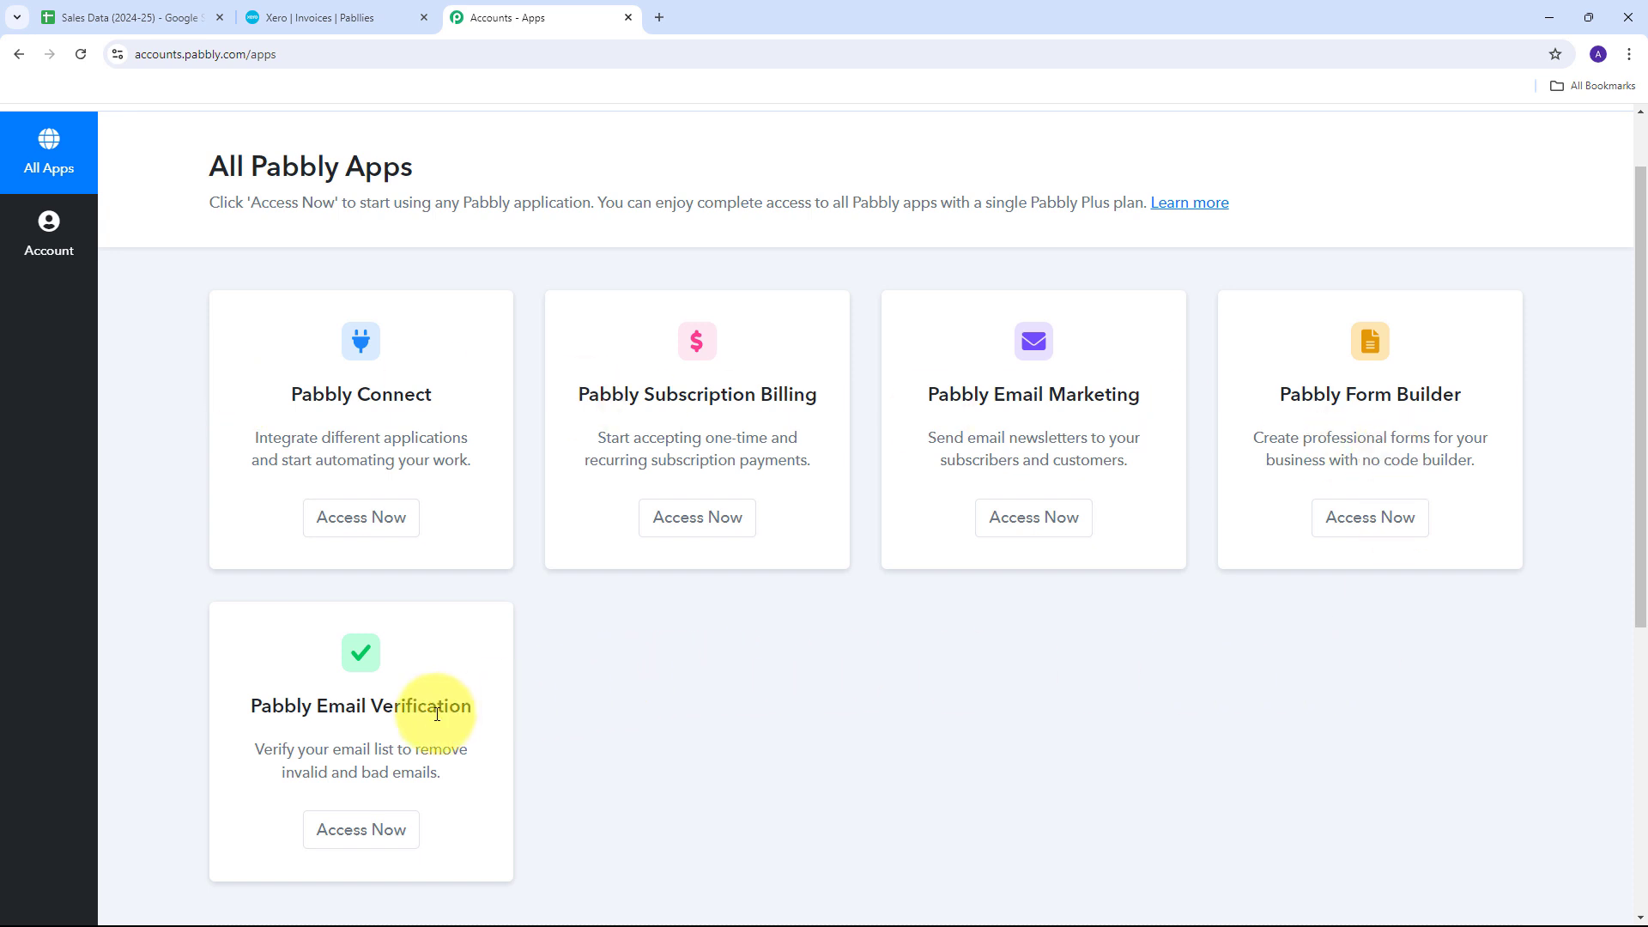
drag(289, 398, 445, 392)
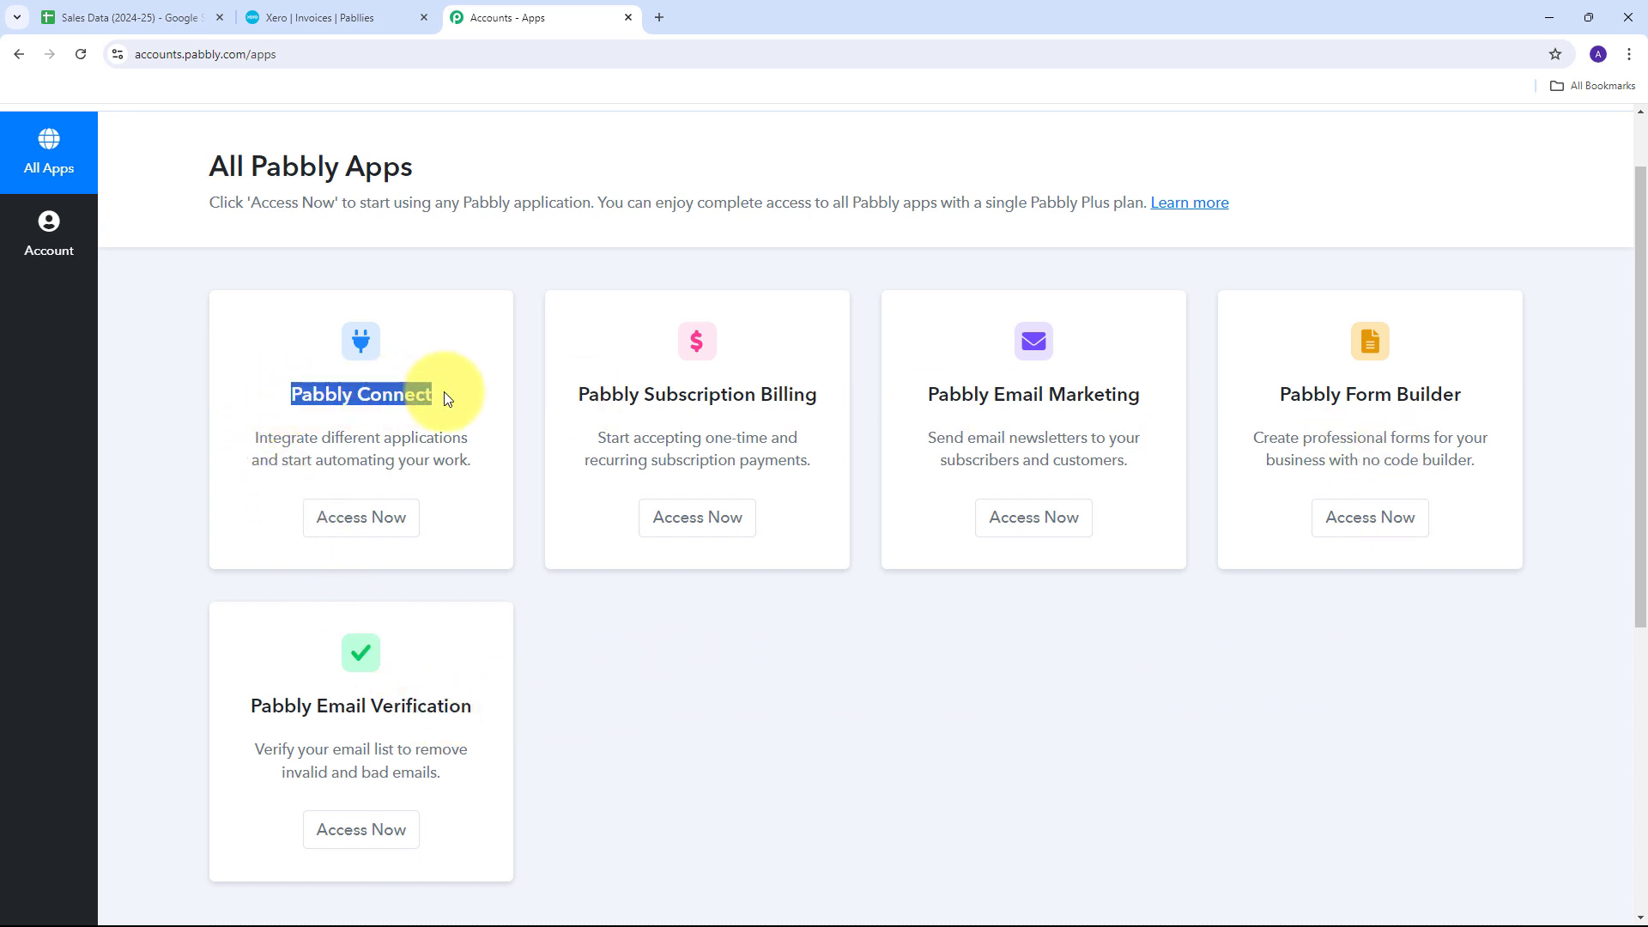
click(366, 518)
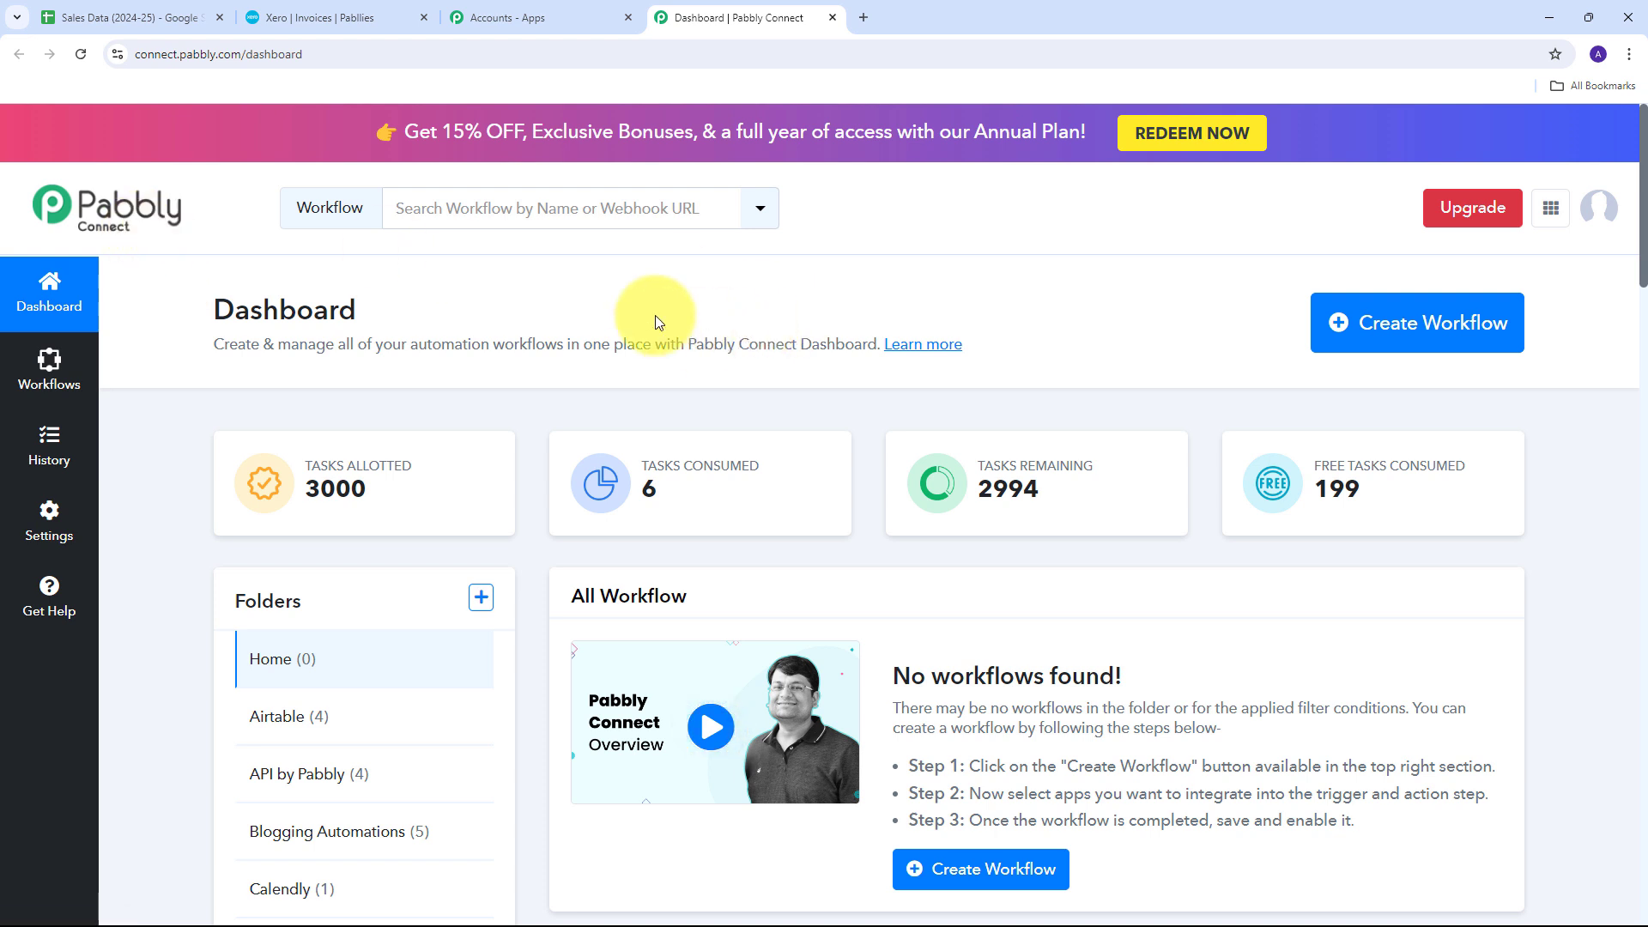
- Create a workflow named "Automate Invoice Creation with Google Sheets and Xero" in the Google Sheets folder
click(1396, 327)
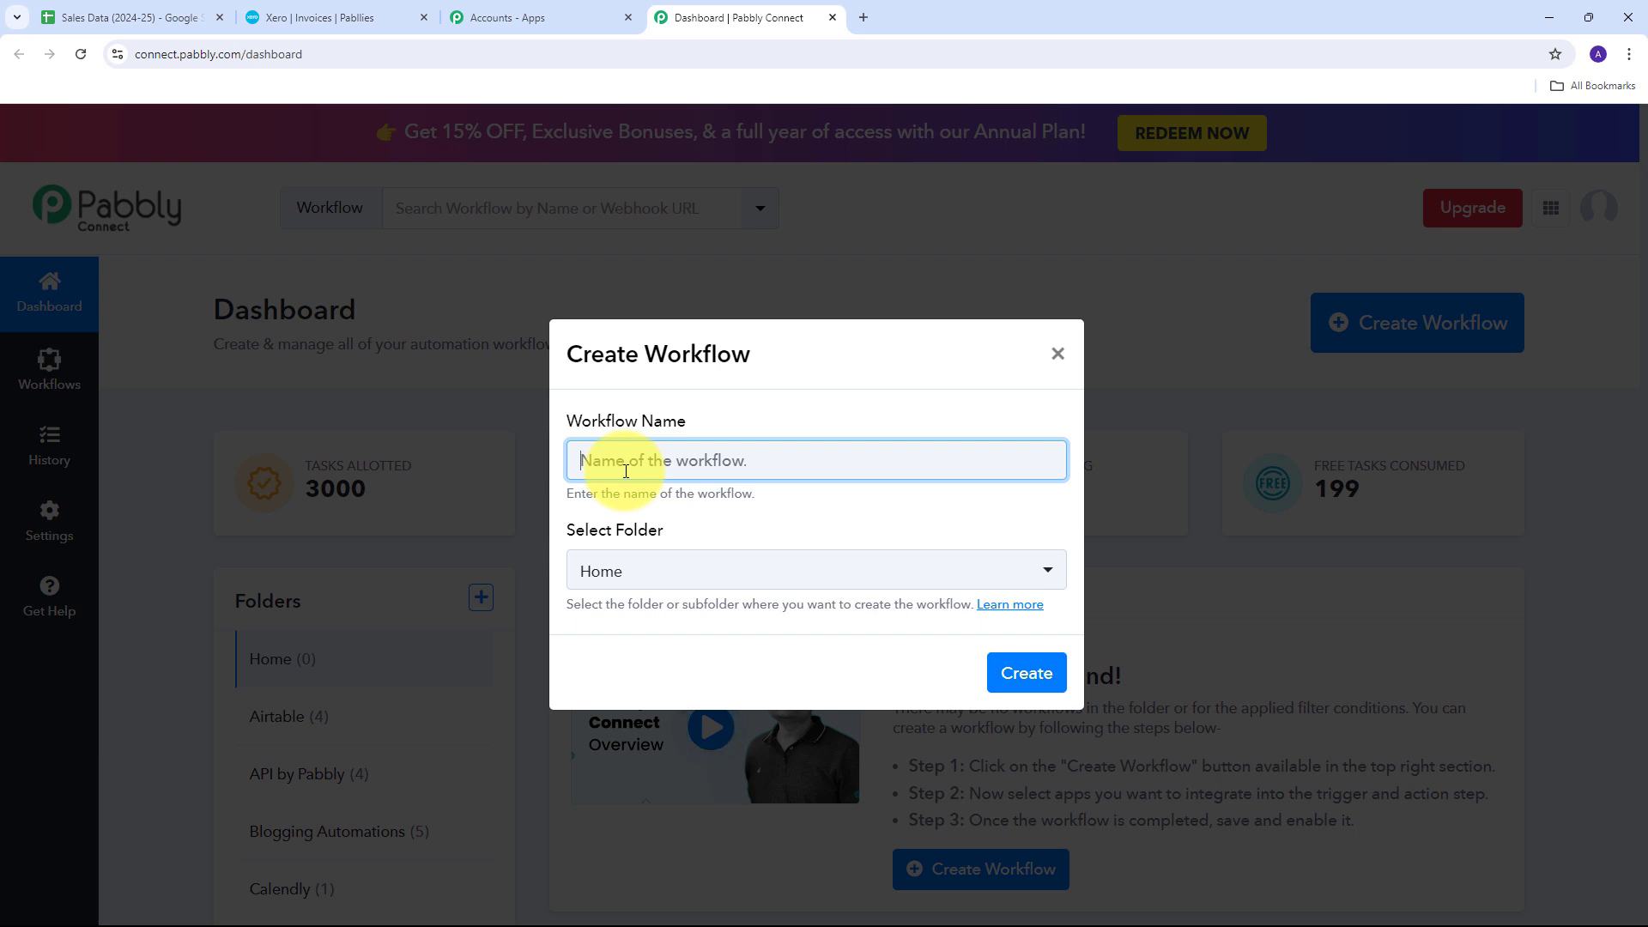
text(Automate Invoice Creation with Google Sheets and Xero)
click(680, 398)
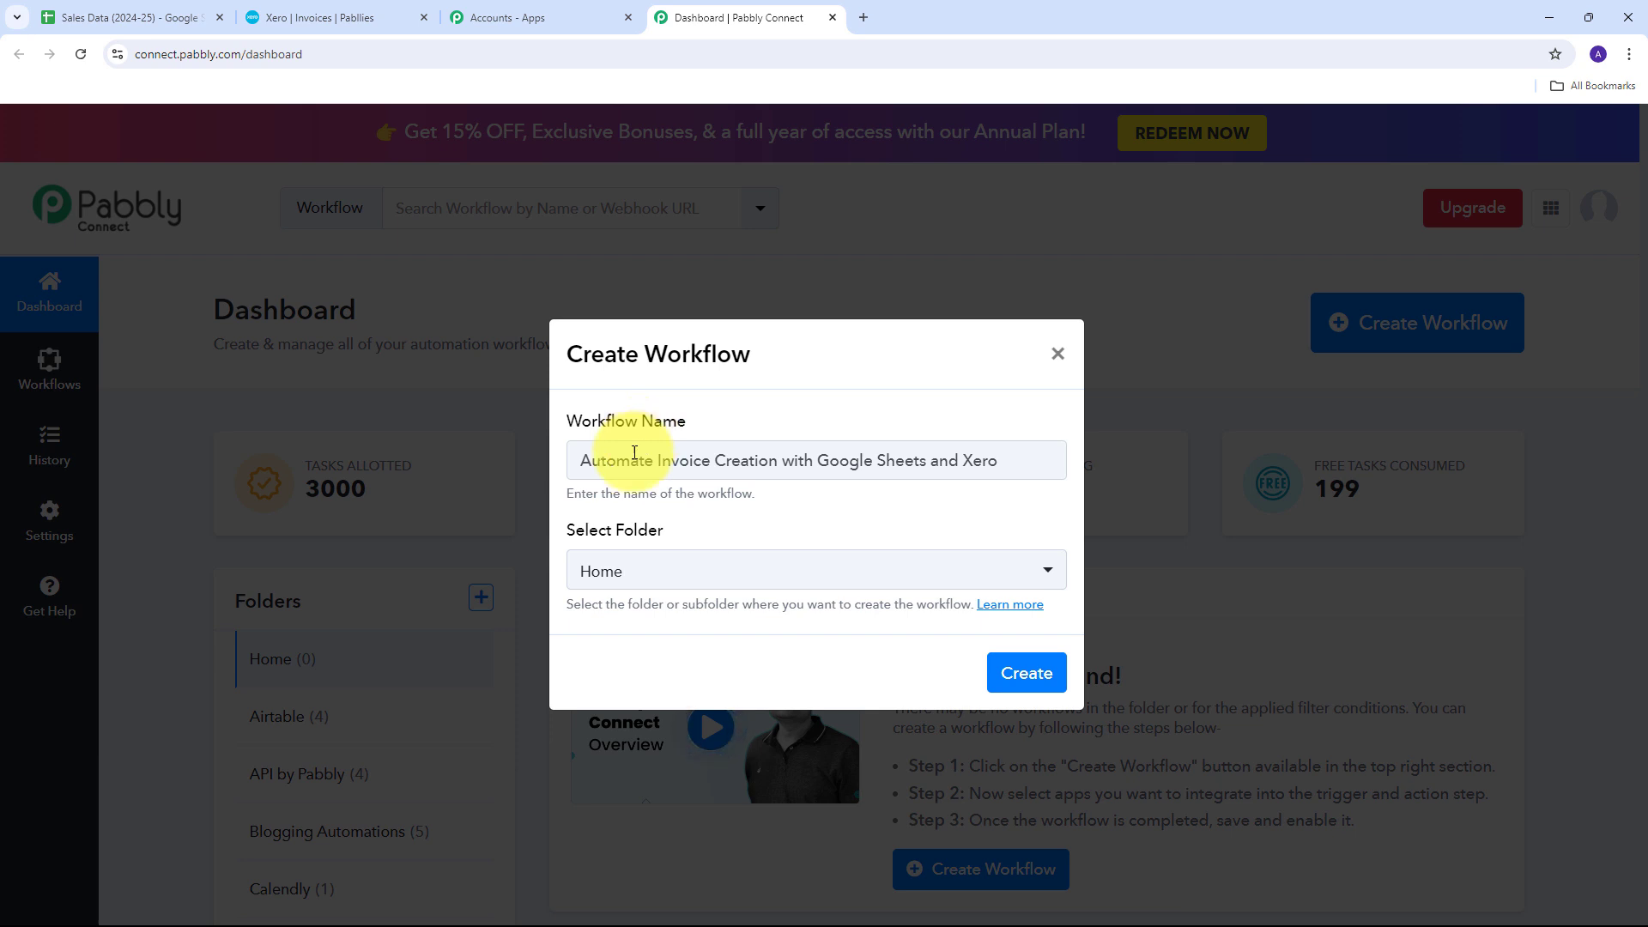
click(967, 570)
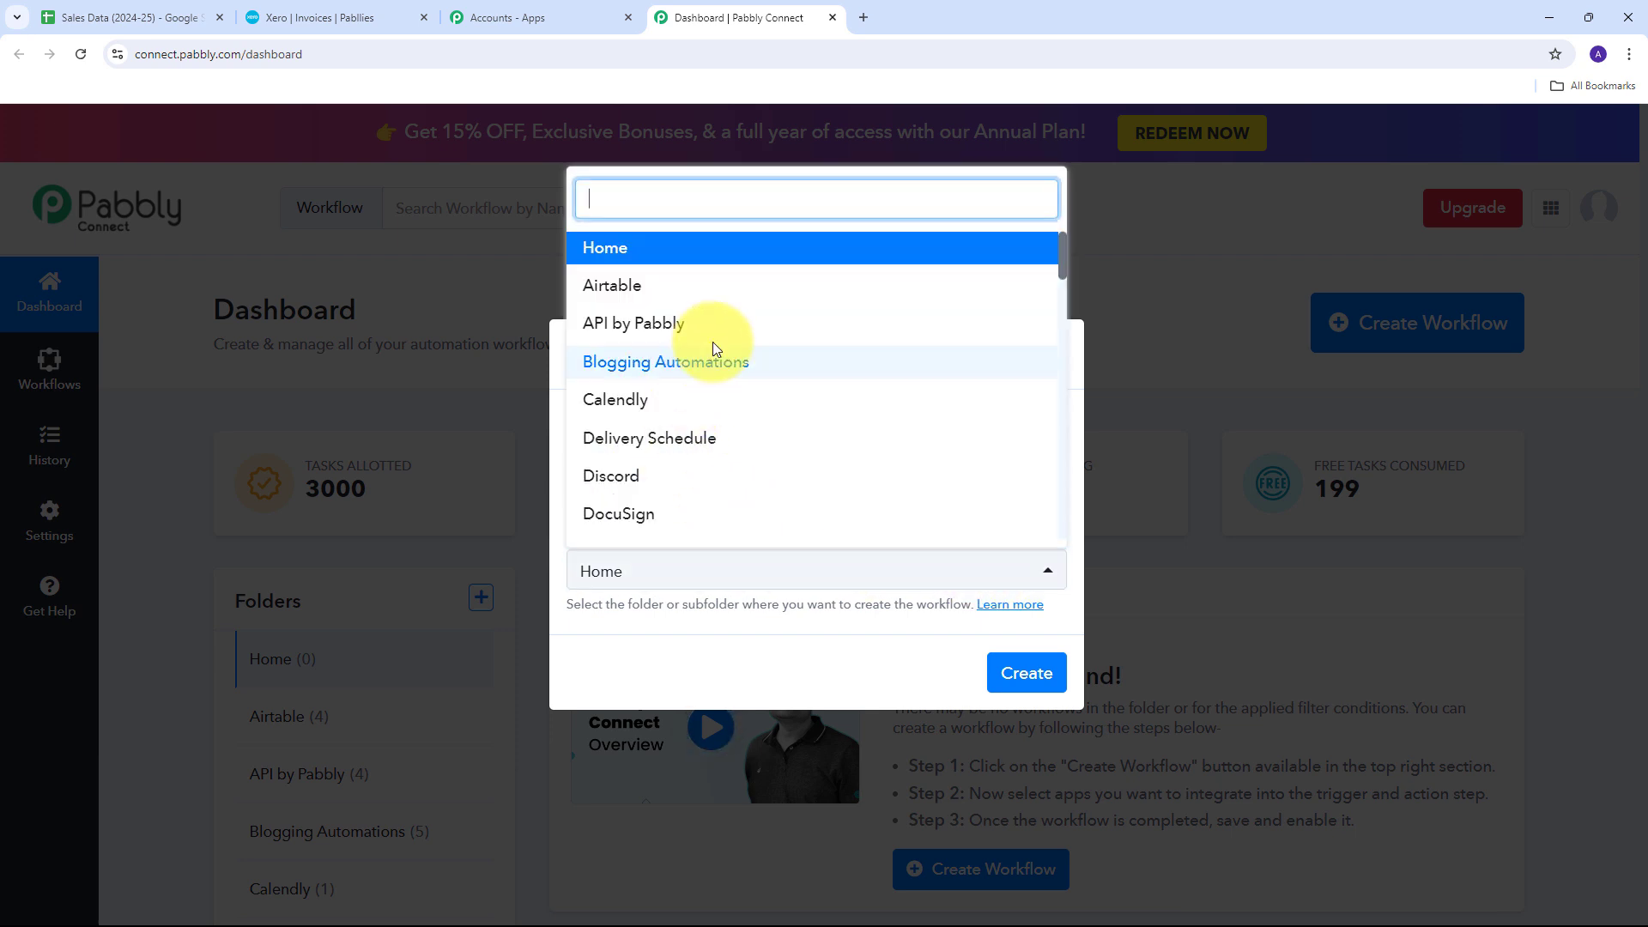
scroll(719, 345, down, 2)
scroll(719, 345, down, 5)
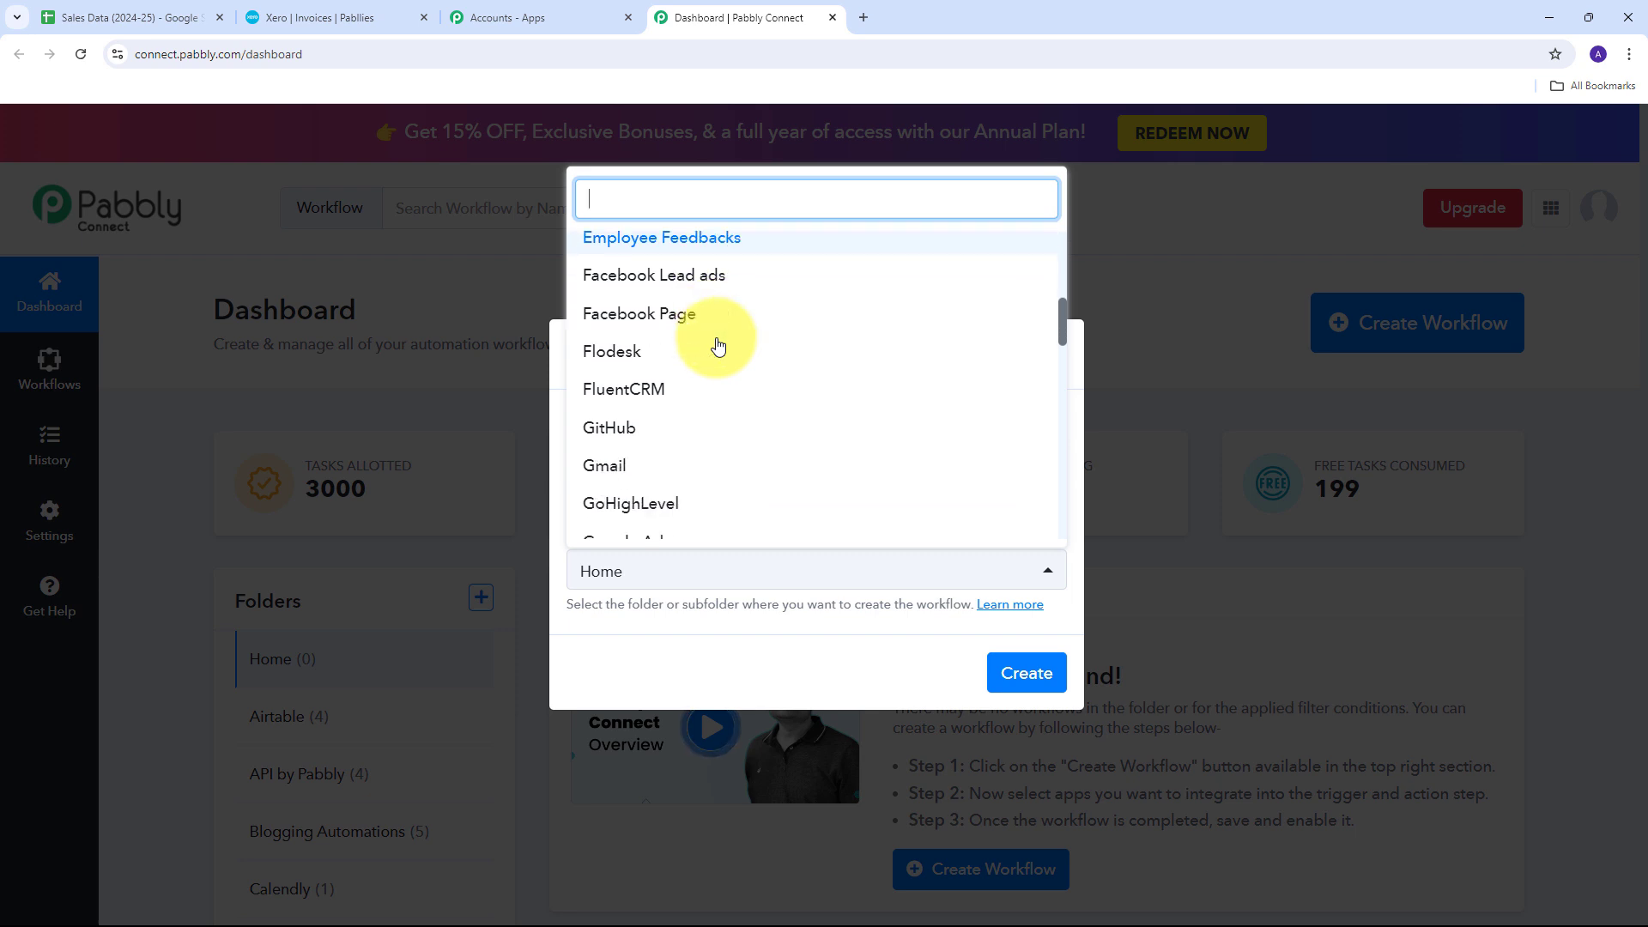
scroll(718, 345, down, 3)
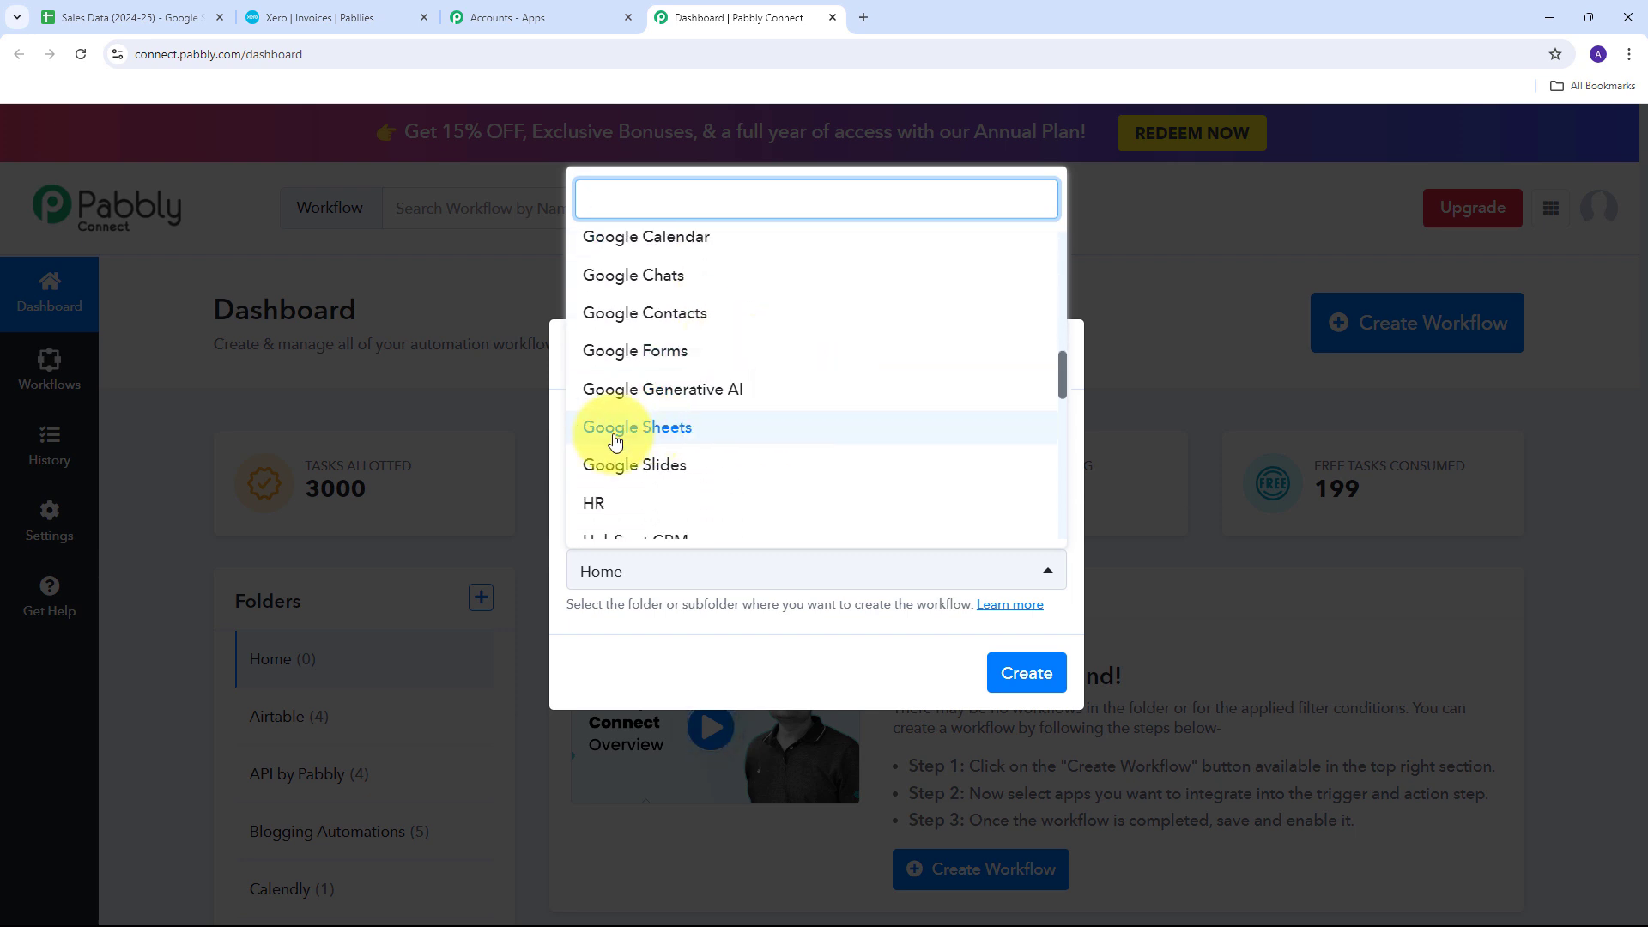
click(661, 442)
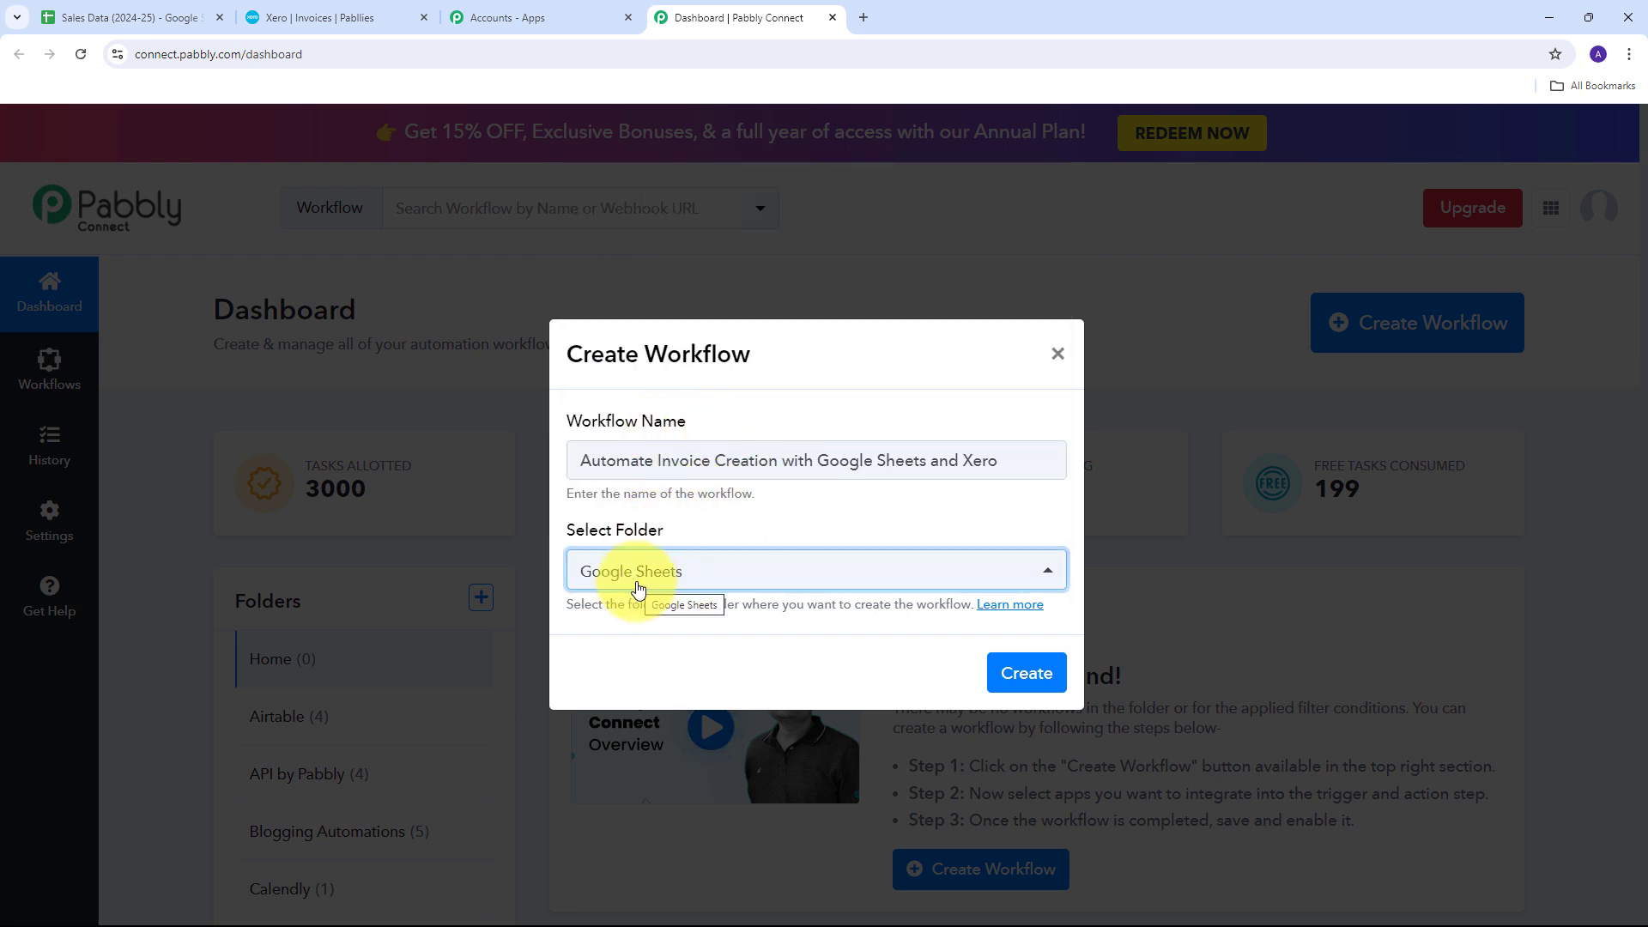
click(1028, 678)
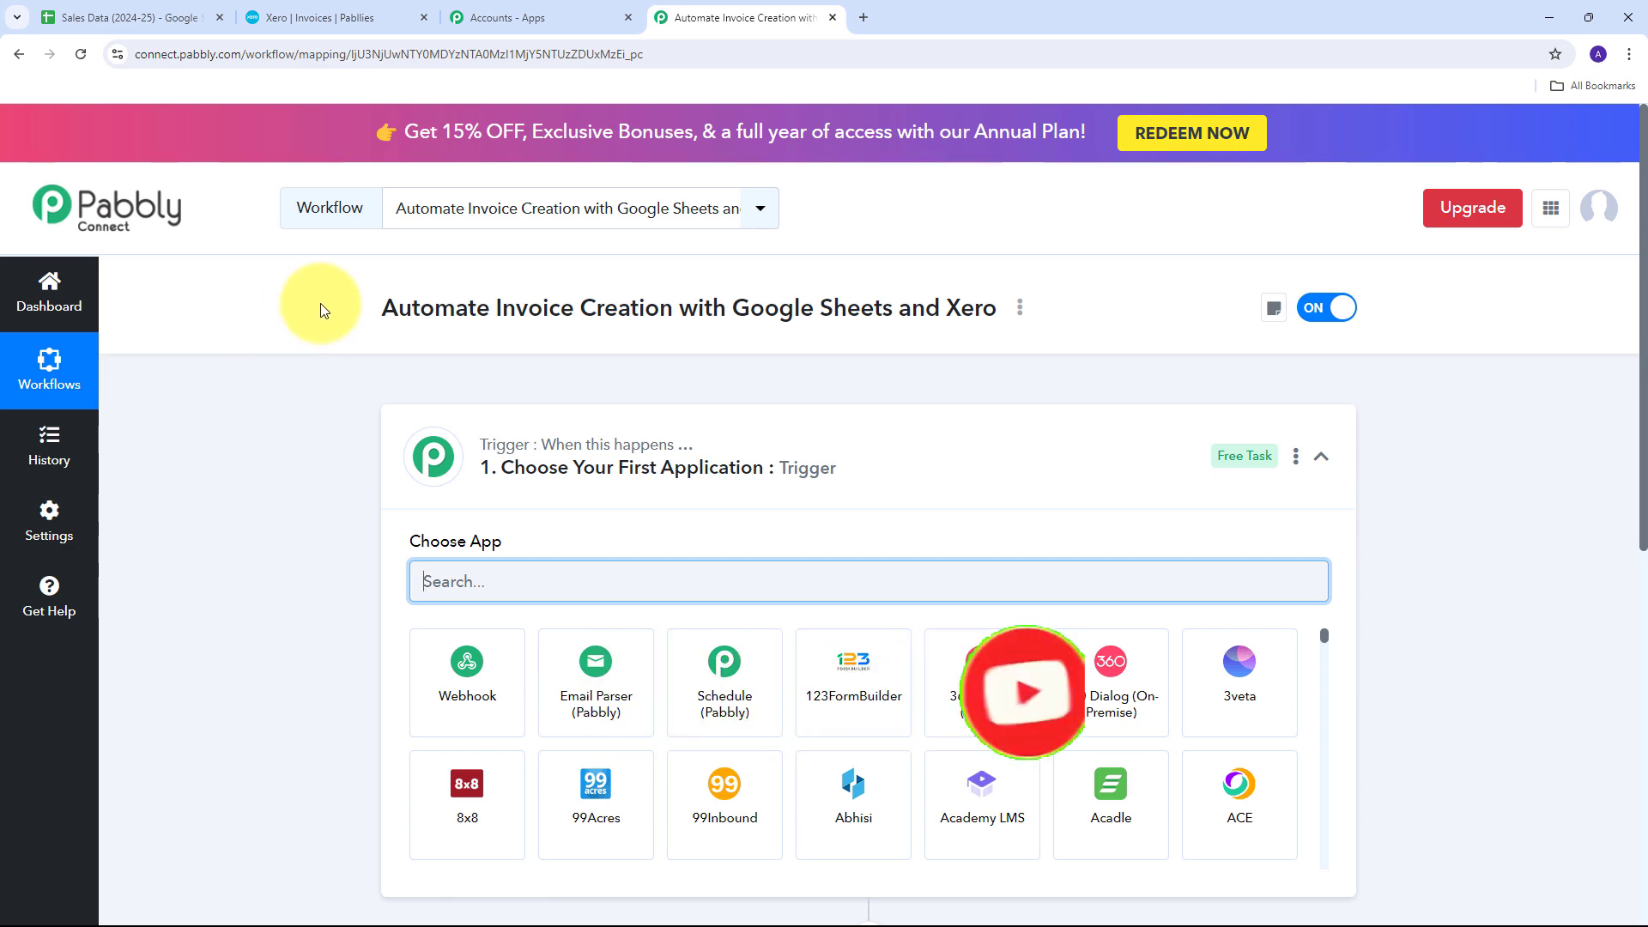
- Examine the new workflow's trigger and action sections and the applications offered for the trigger
scroll(321, 310, down, 2)
scroll(321, 310, down, 2)
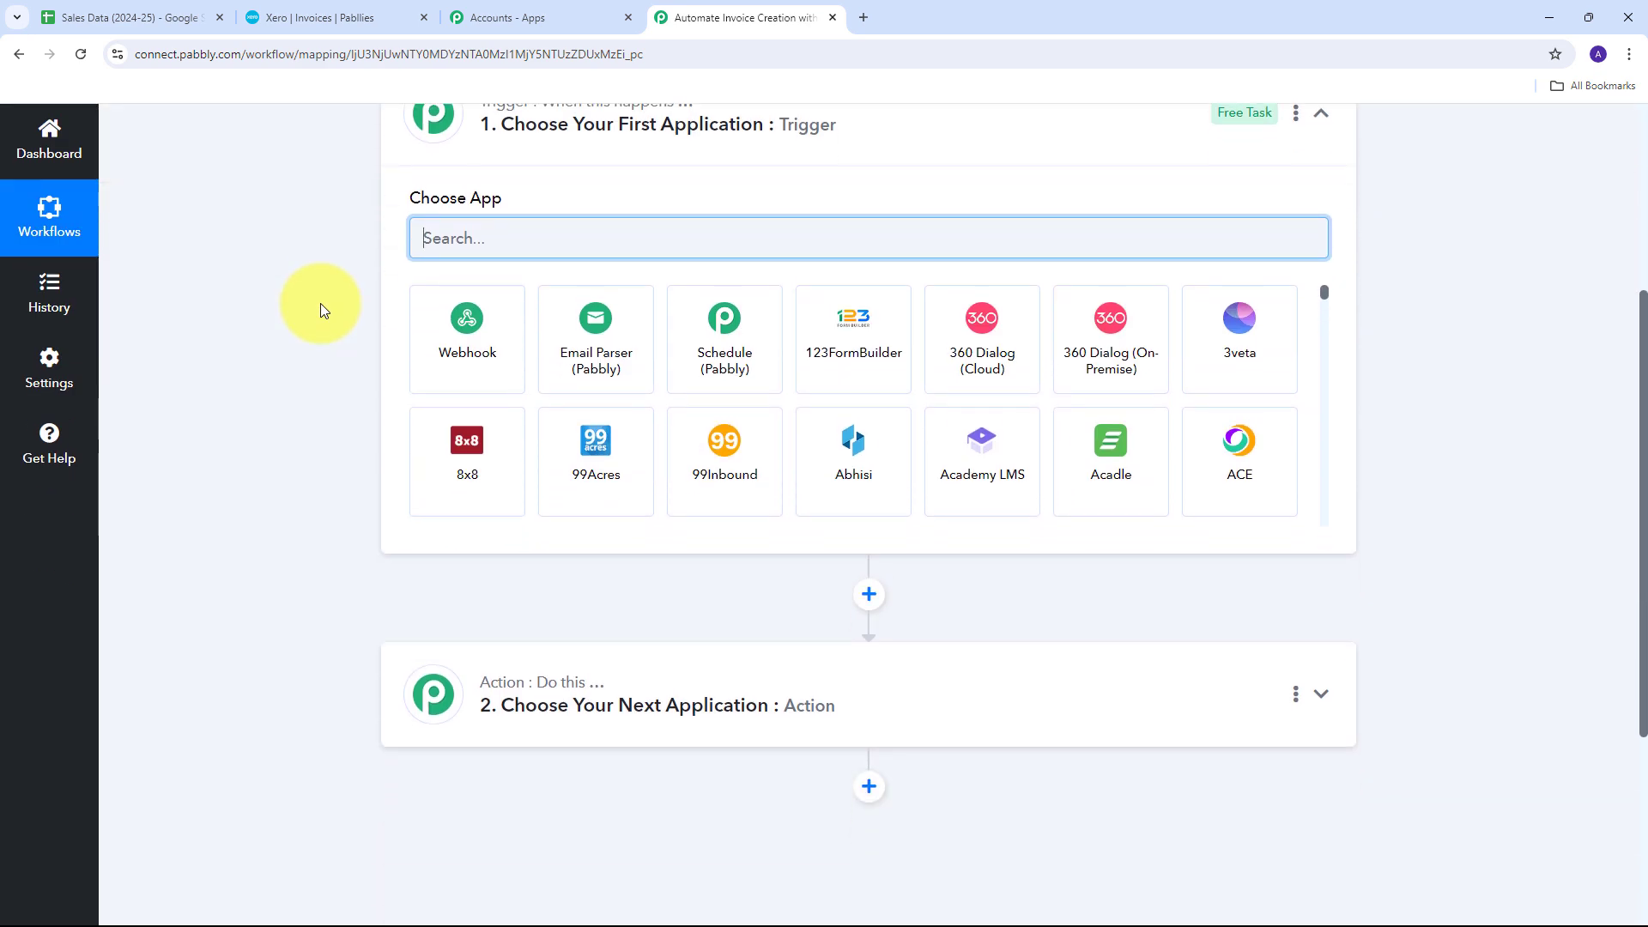
scroll(321, 310, up, 1)
scroll(321, 310, up, 3)
scroll(321, 310, down, 2)
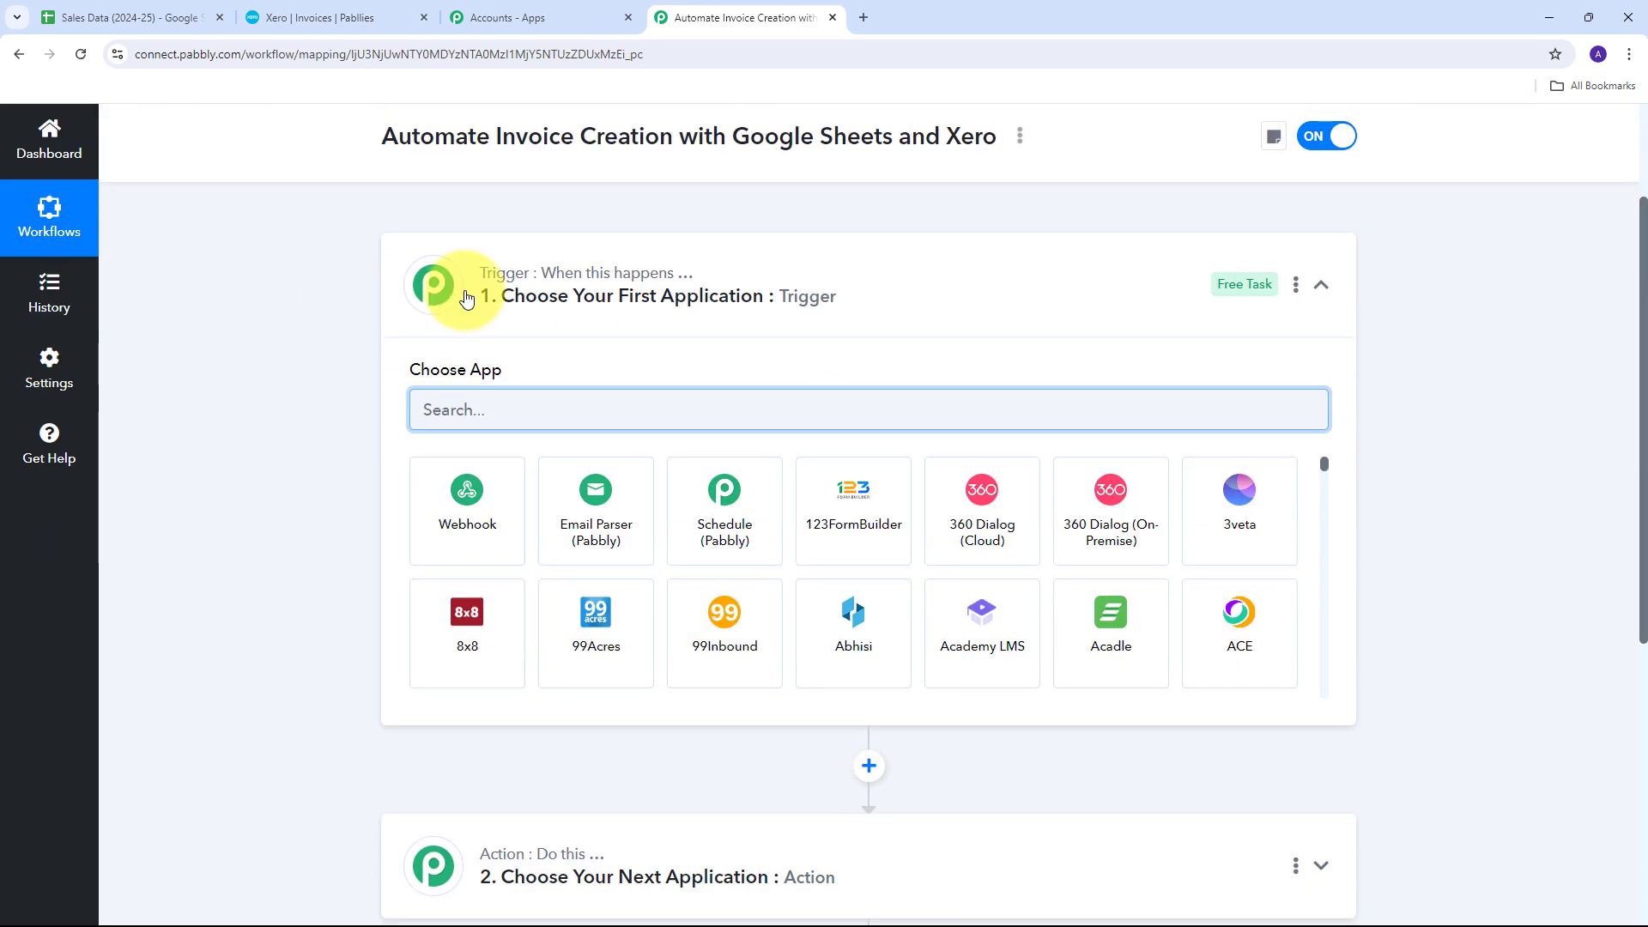
scroll(302, 332, down, 2)
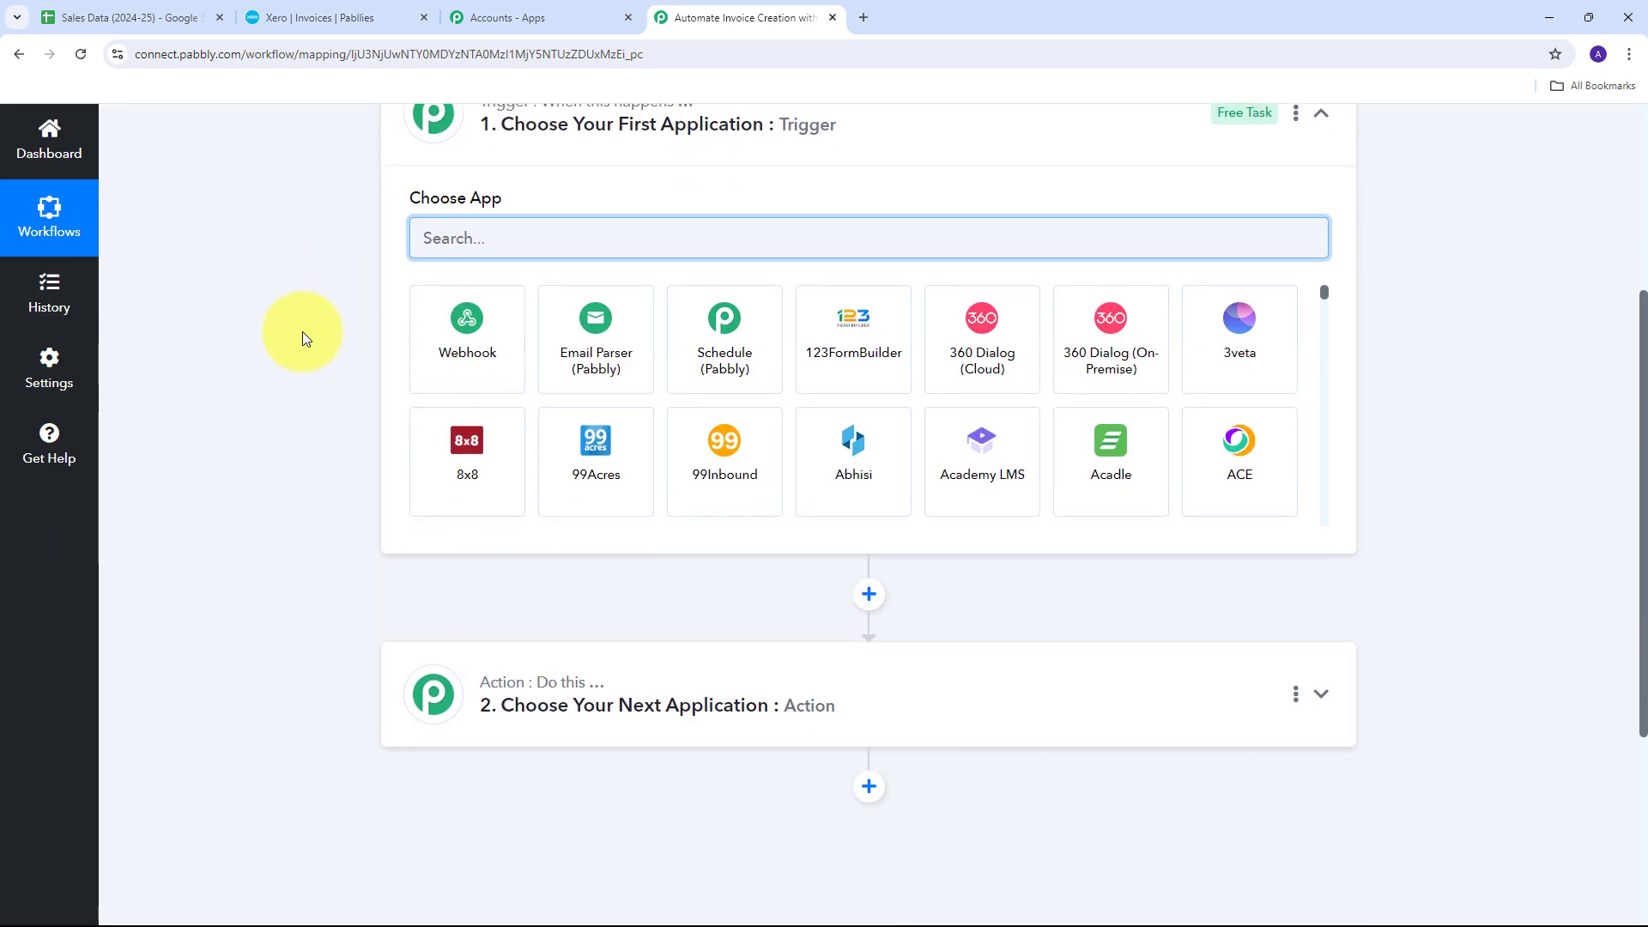
scroll(303, 331, up, 2)
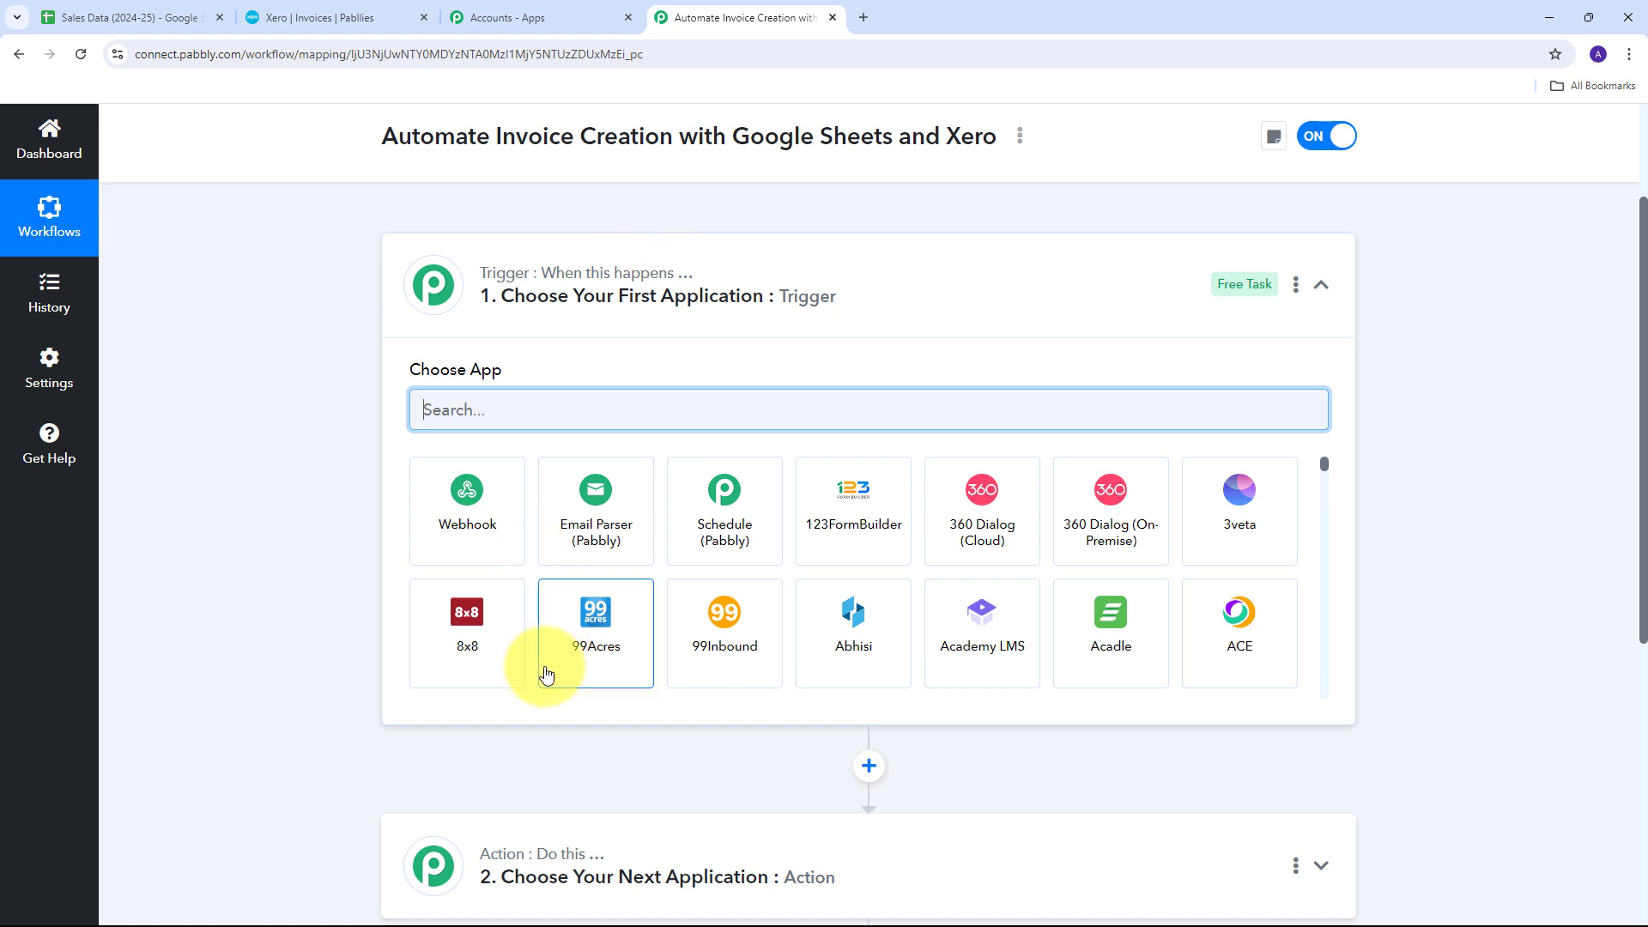
scroll(577, 570, down, 1)
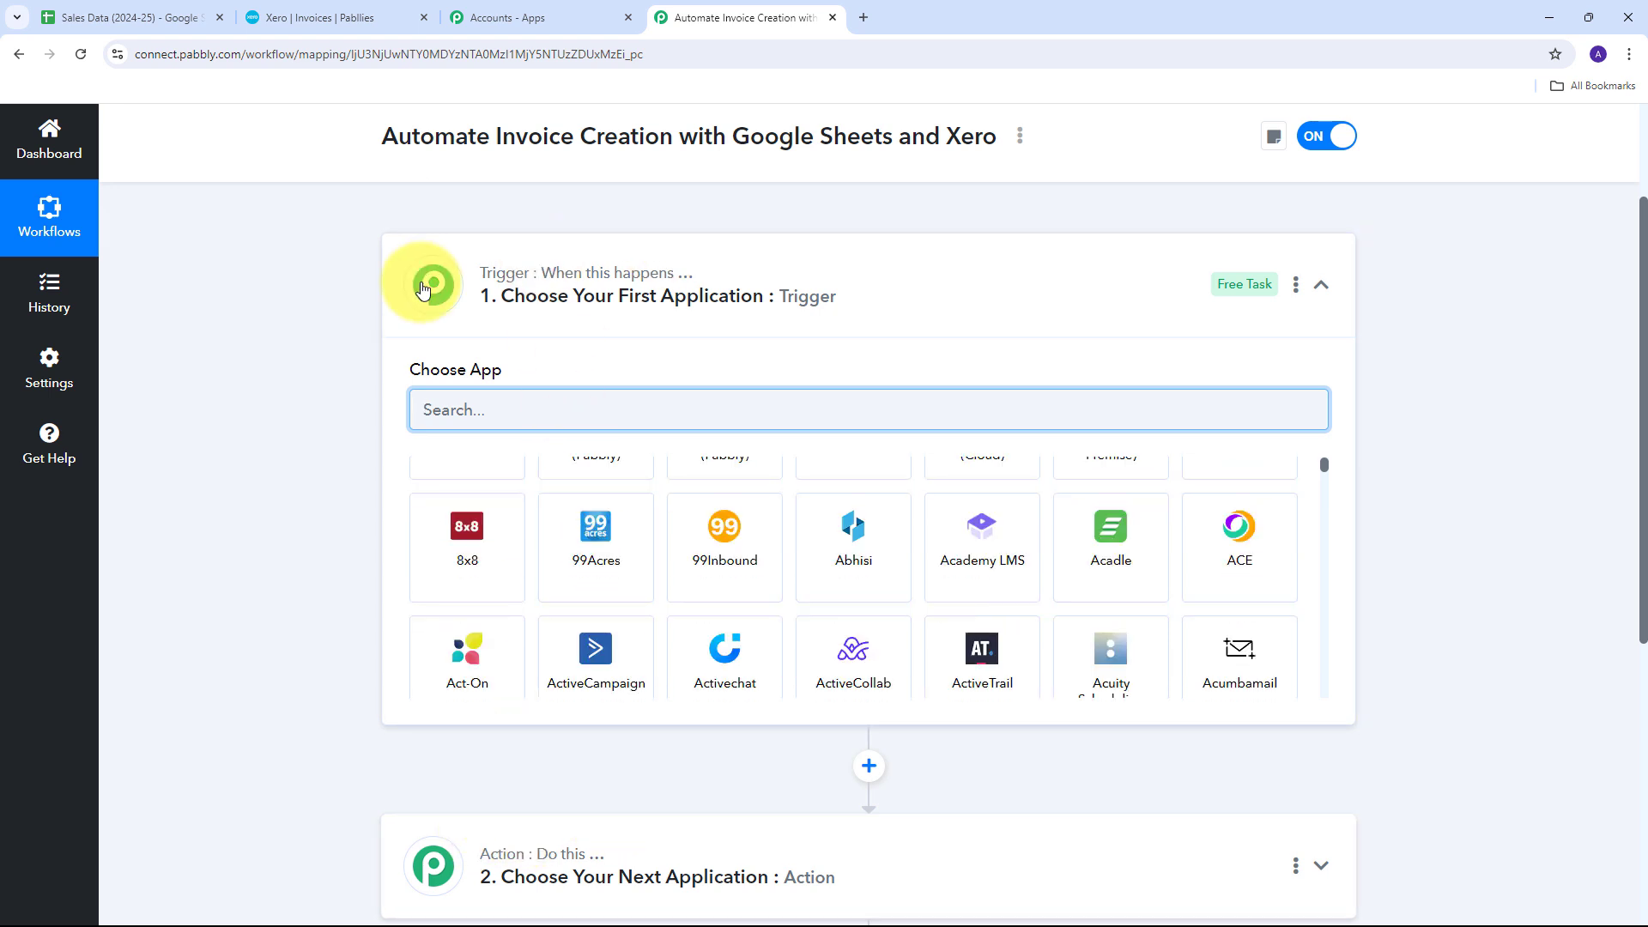
scroll(332, 294, down, 1)
scroll(570, 478, up, 1)
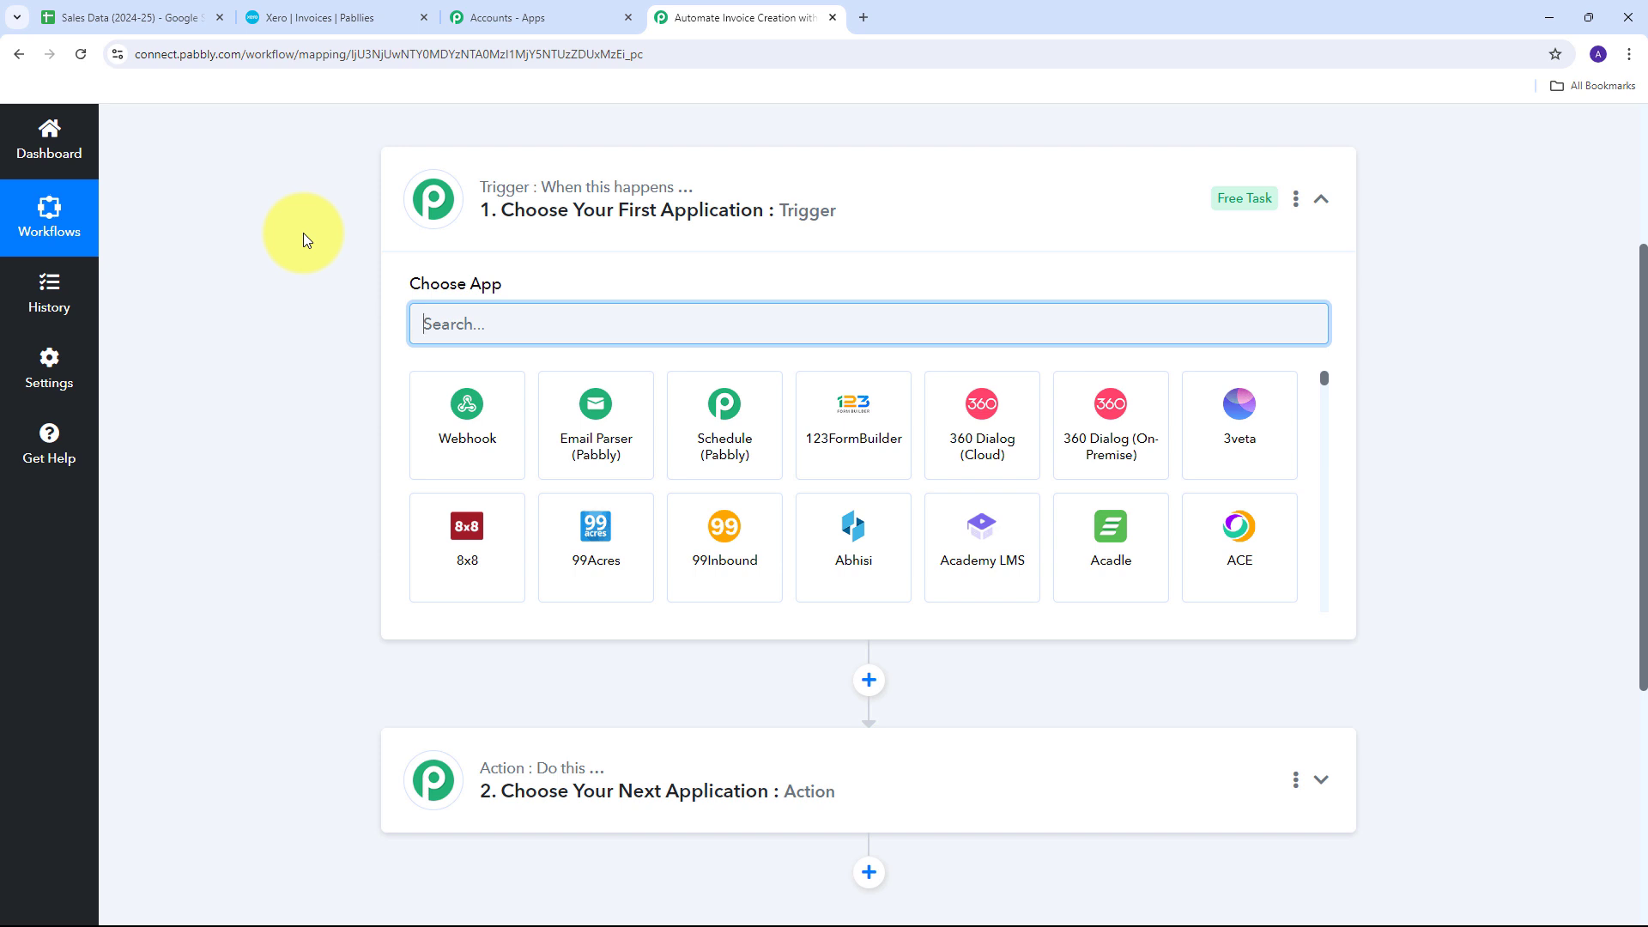
- Set the workflow trigger to Google Sheets with the event New or Updated Spreadsheet Row
click(455, 323)
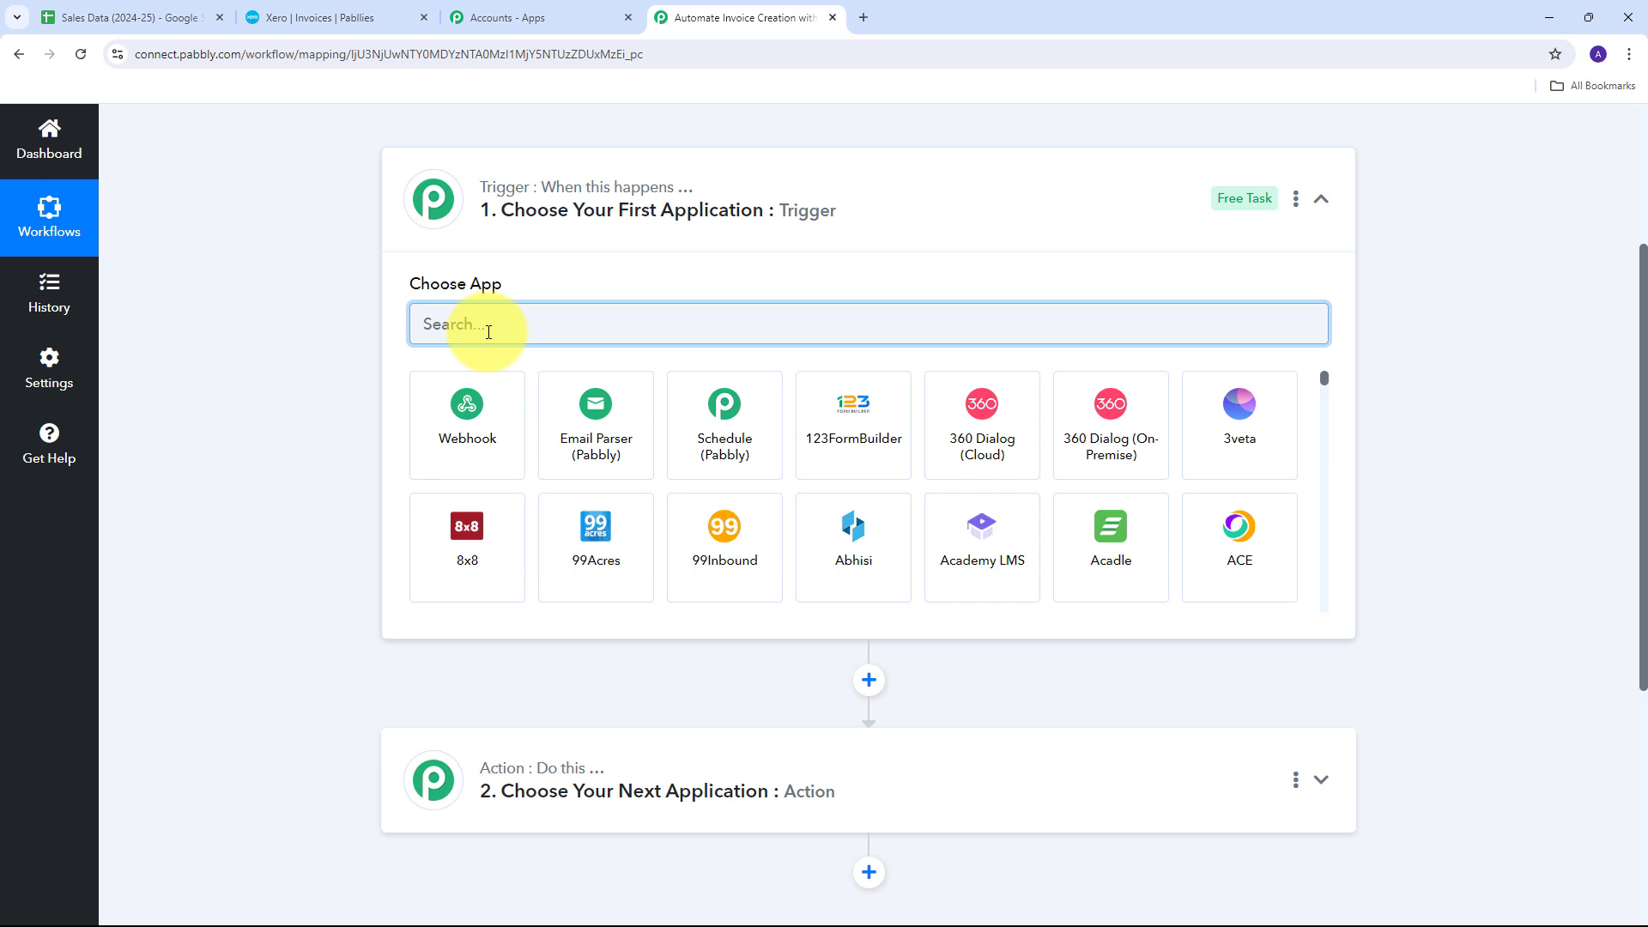
text(Google)
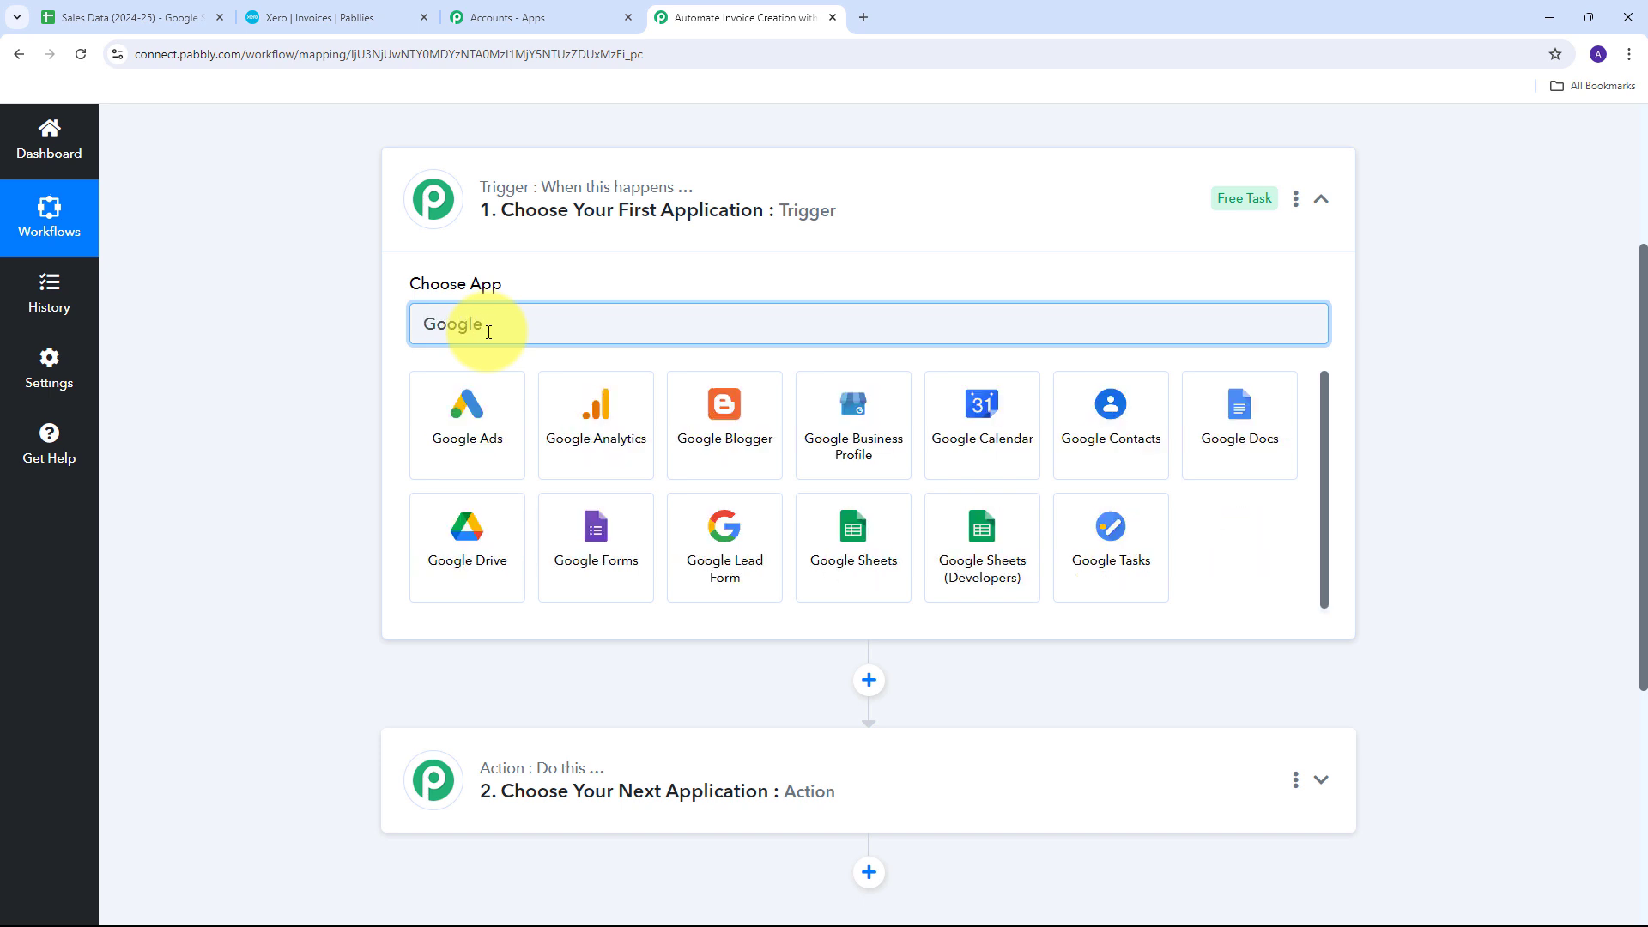
text( Sheets)
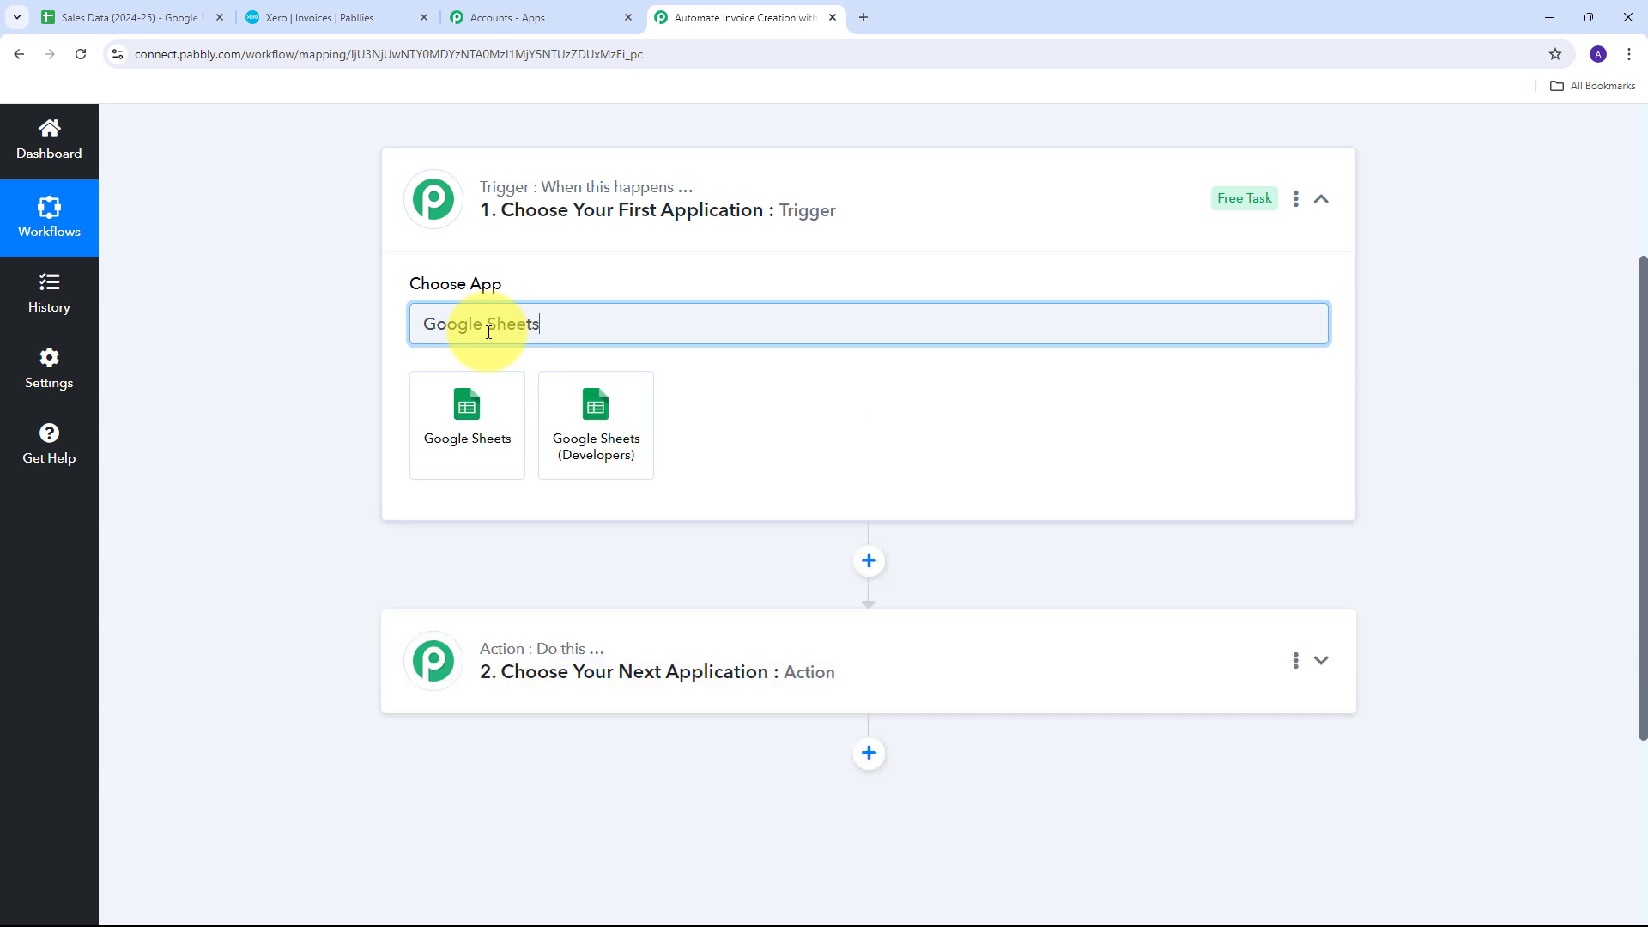
click(491, 429)
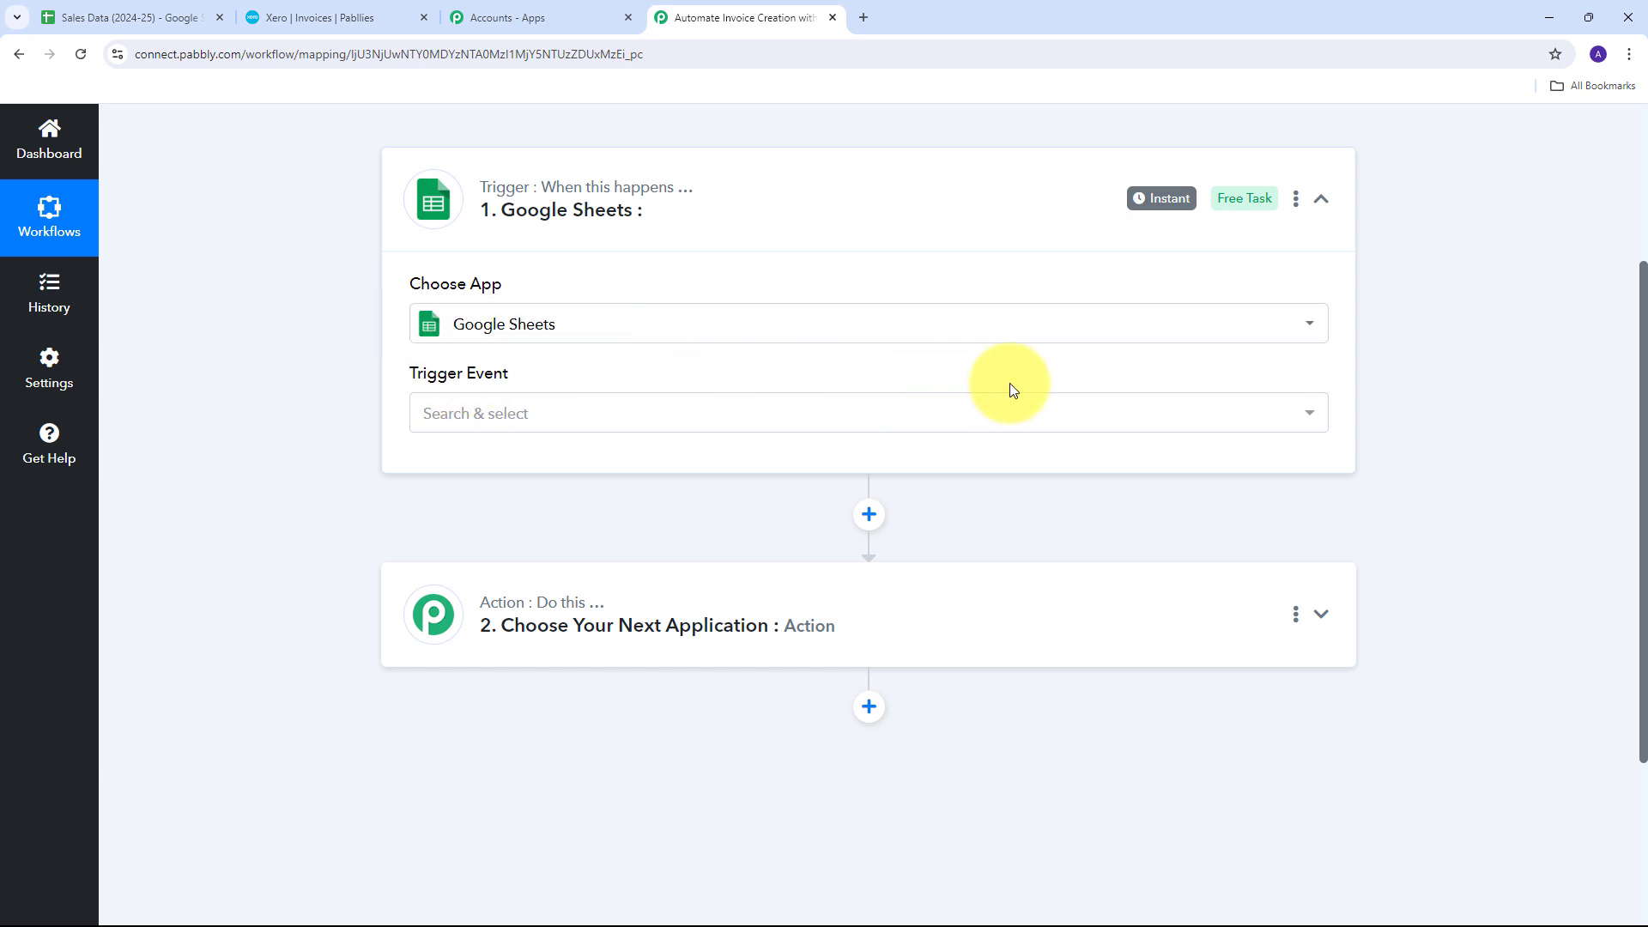
click(975, 425)
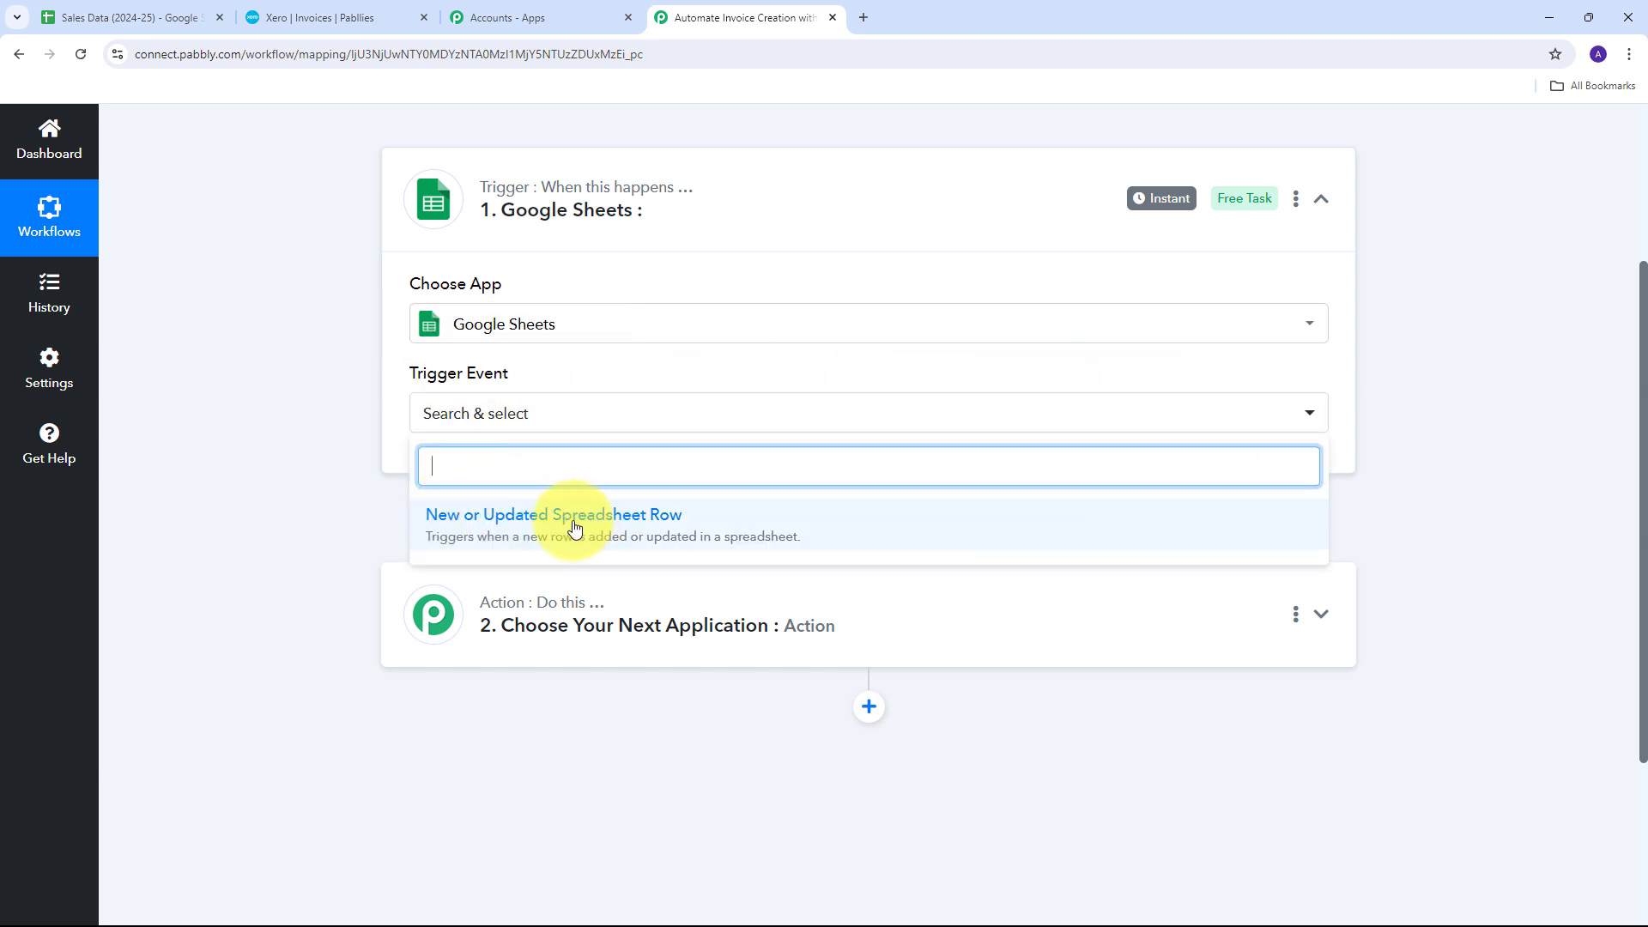
click(521, 529)
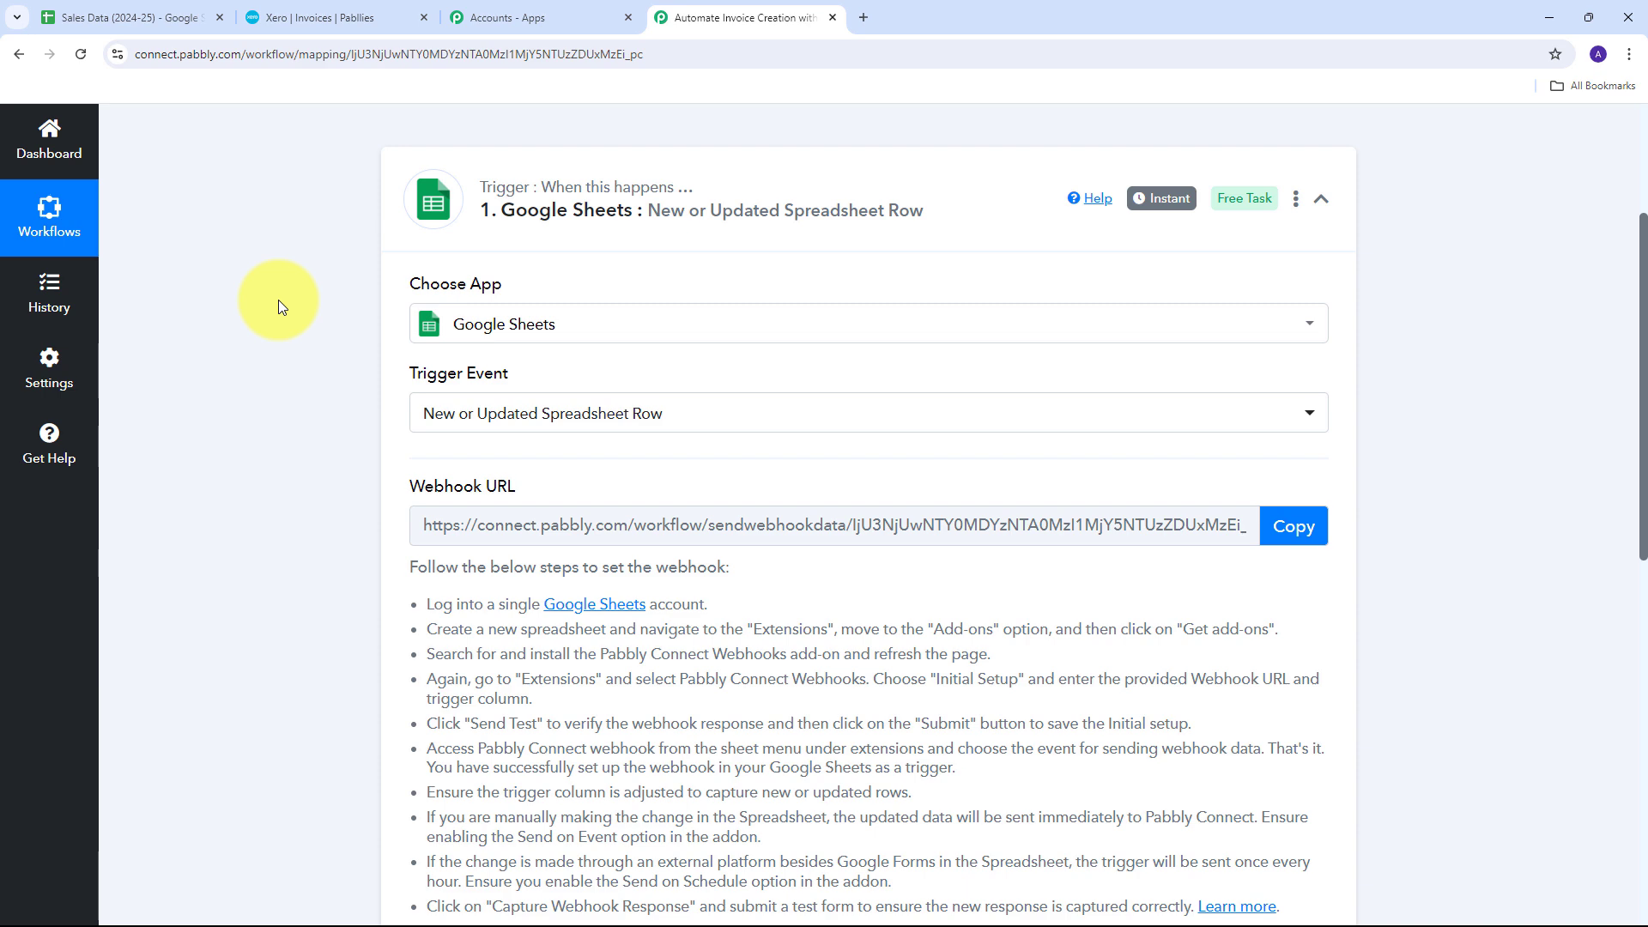
- Review the webhook setup instructions of the Google Sheets trigger and copy its webhook URL
drag(400, 483, 558, 482)
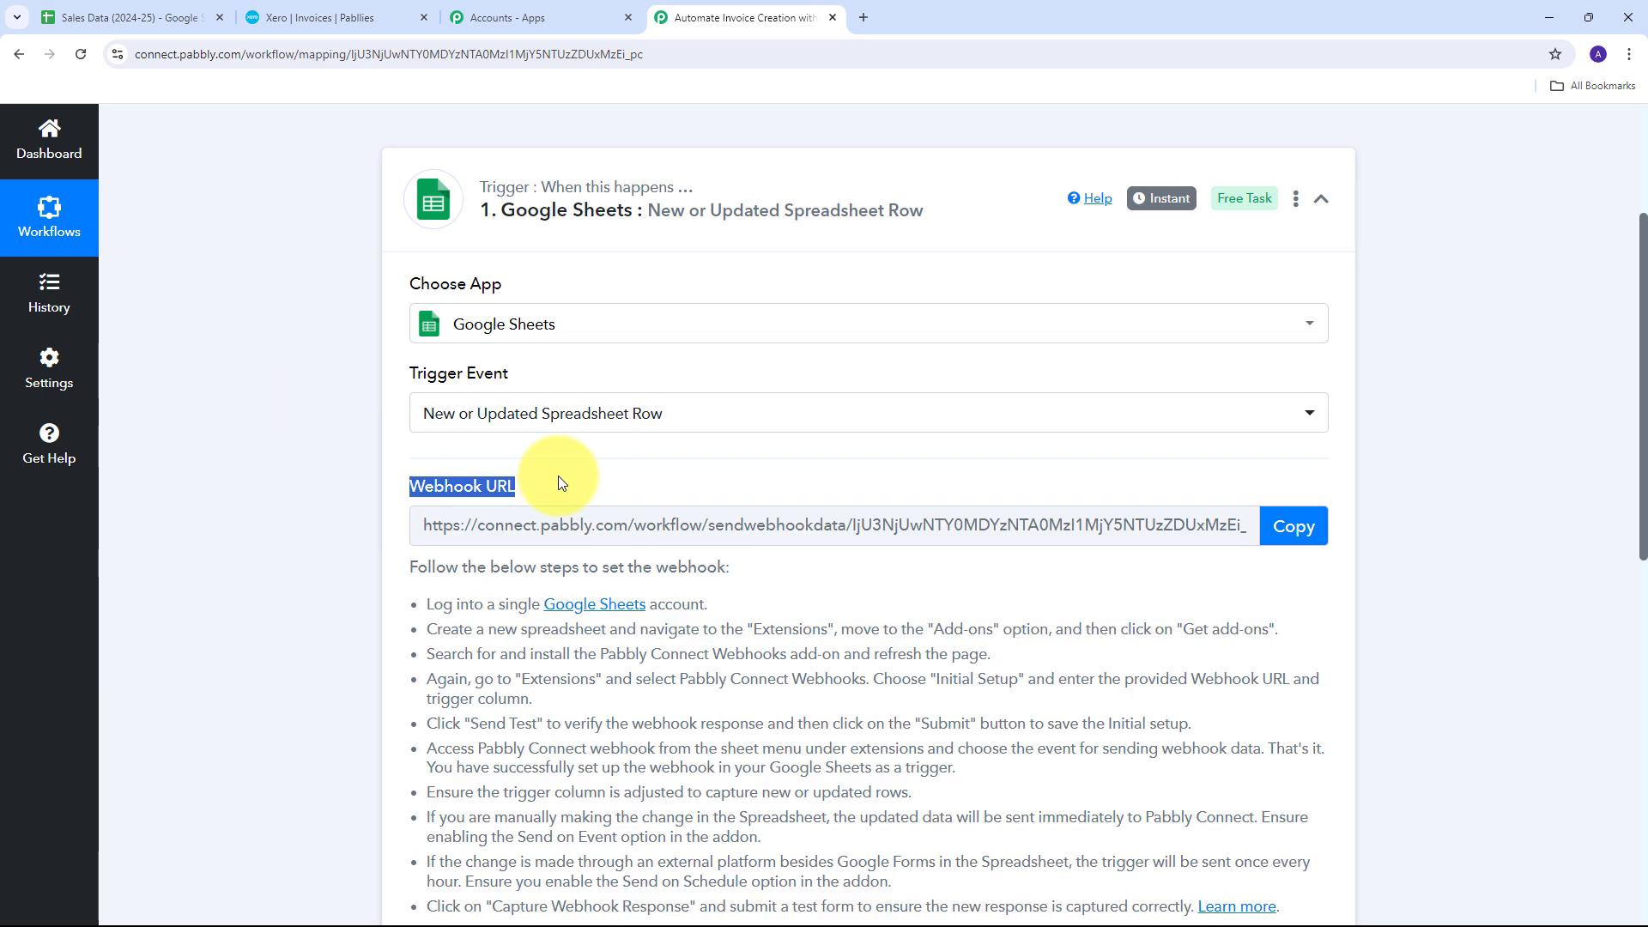
mouse_move(481, 482)
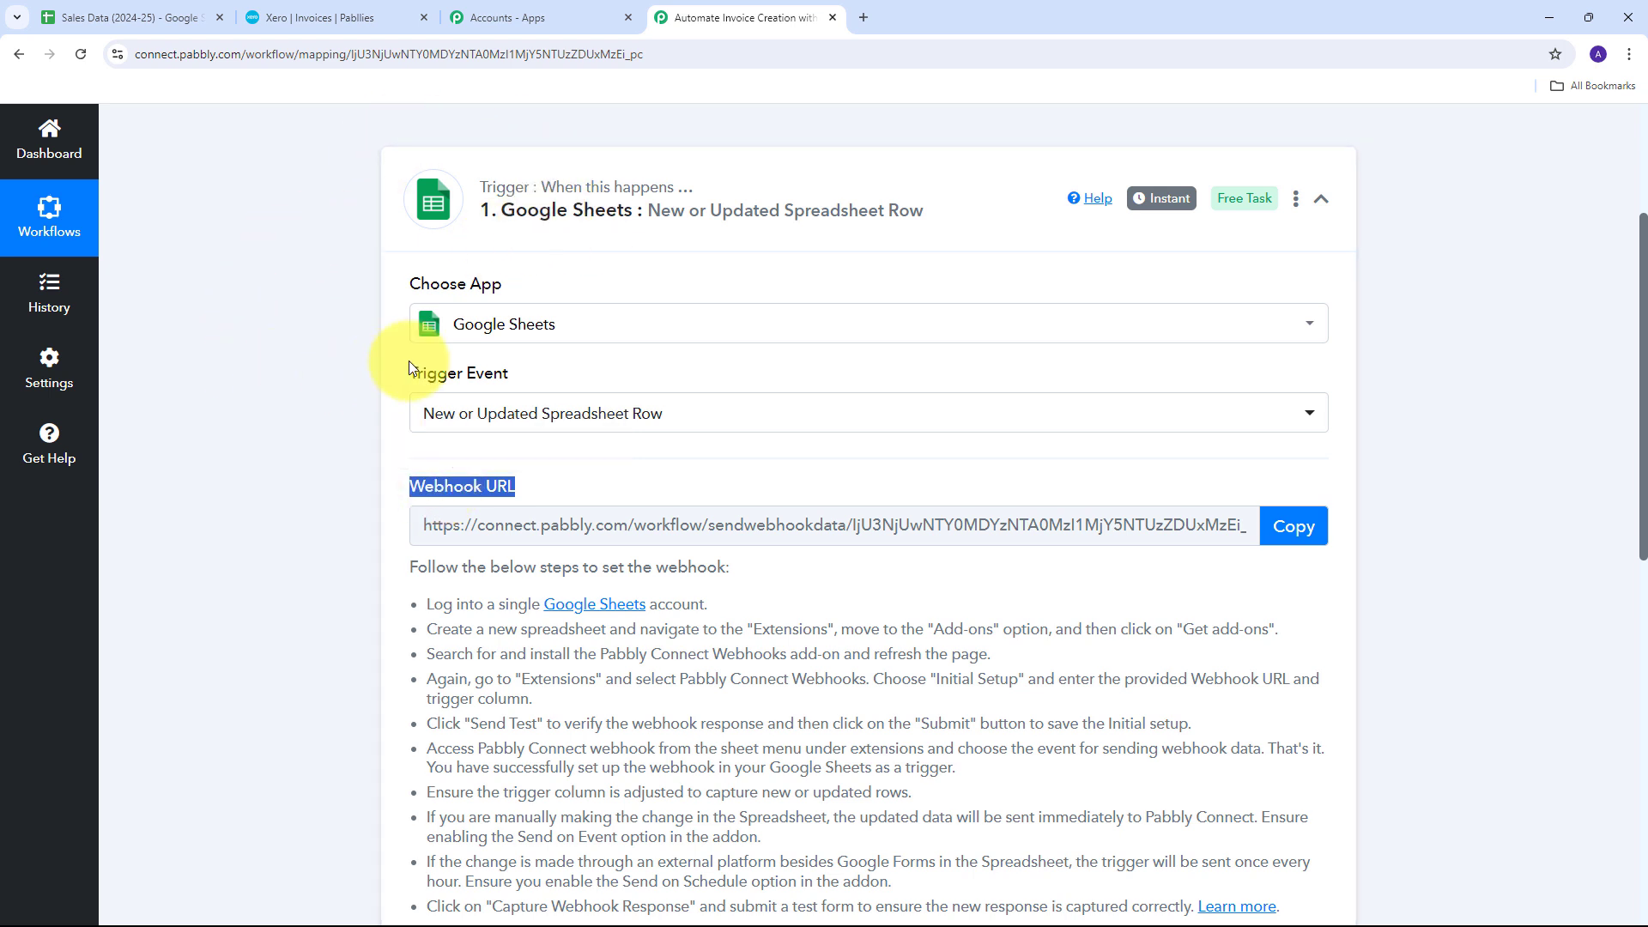
scroll(408, 361, down, 1)
scroll(455, 258, down, 2)
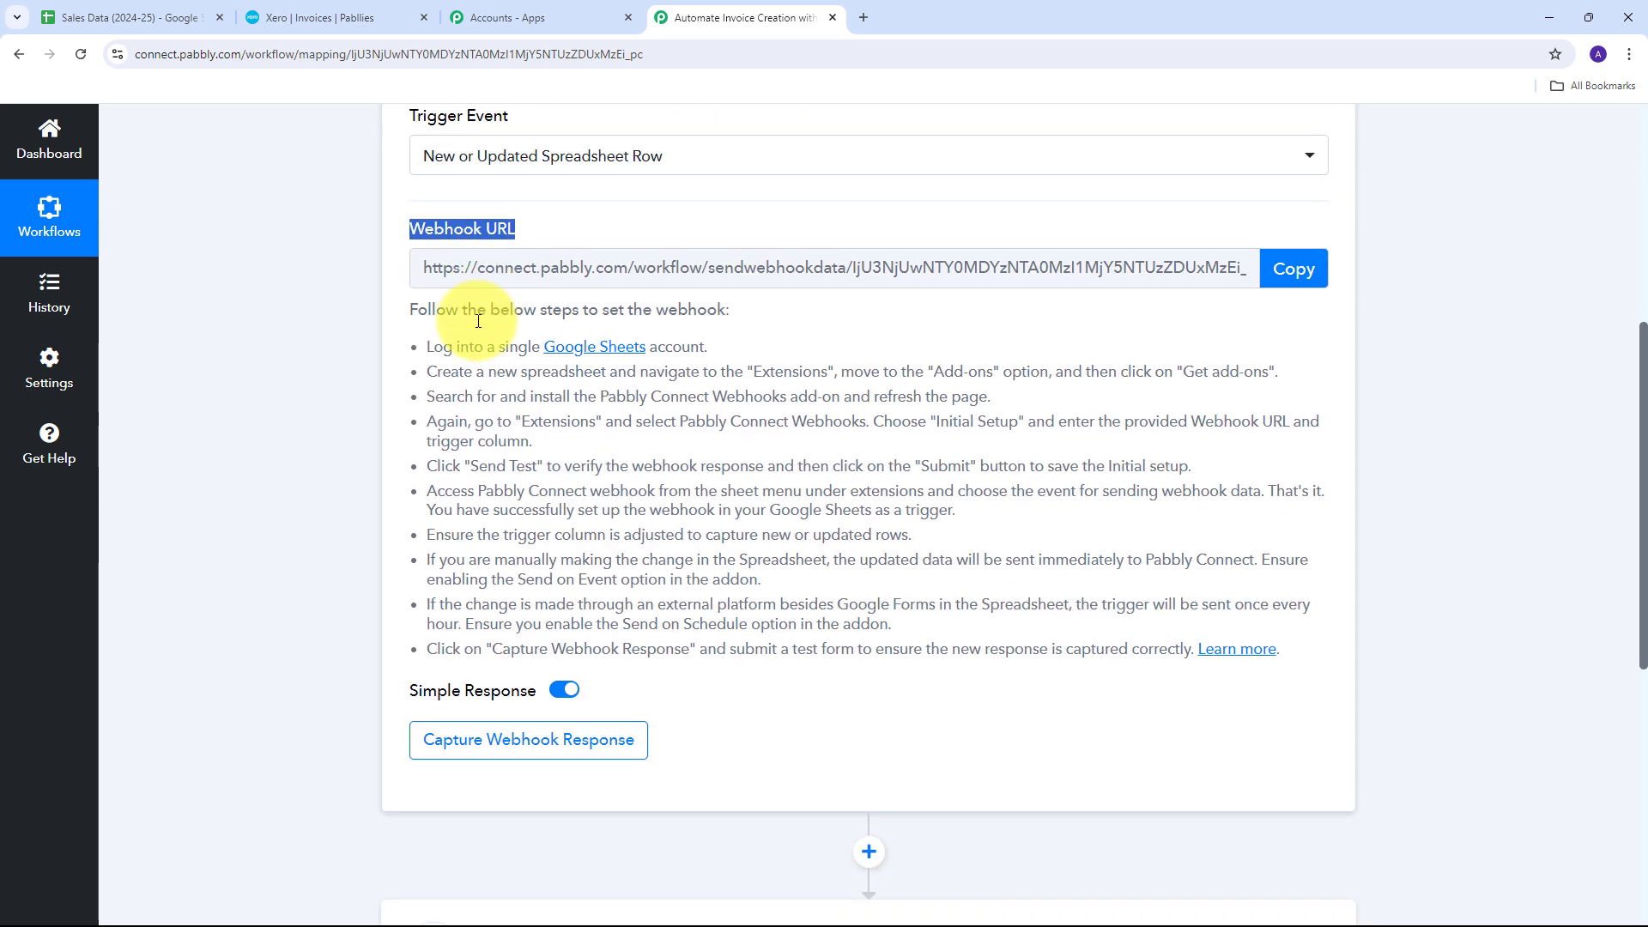
drag(423, 344, 1368, 647)
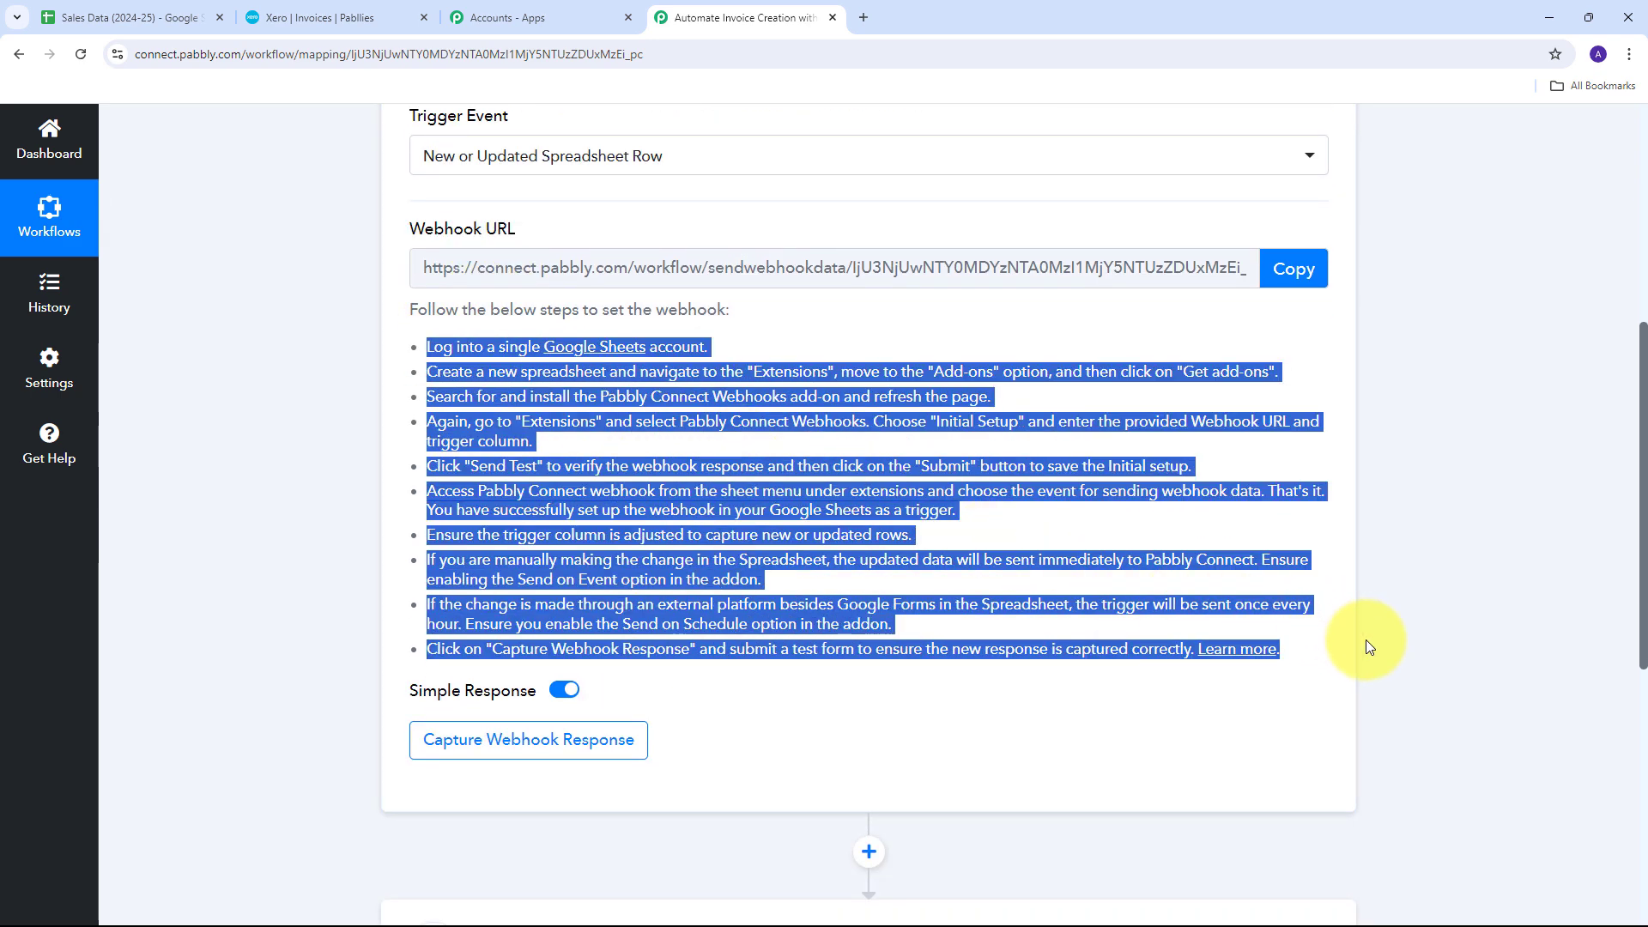
scroll(552, 331, up, 1)
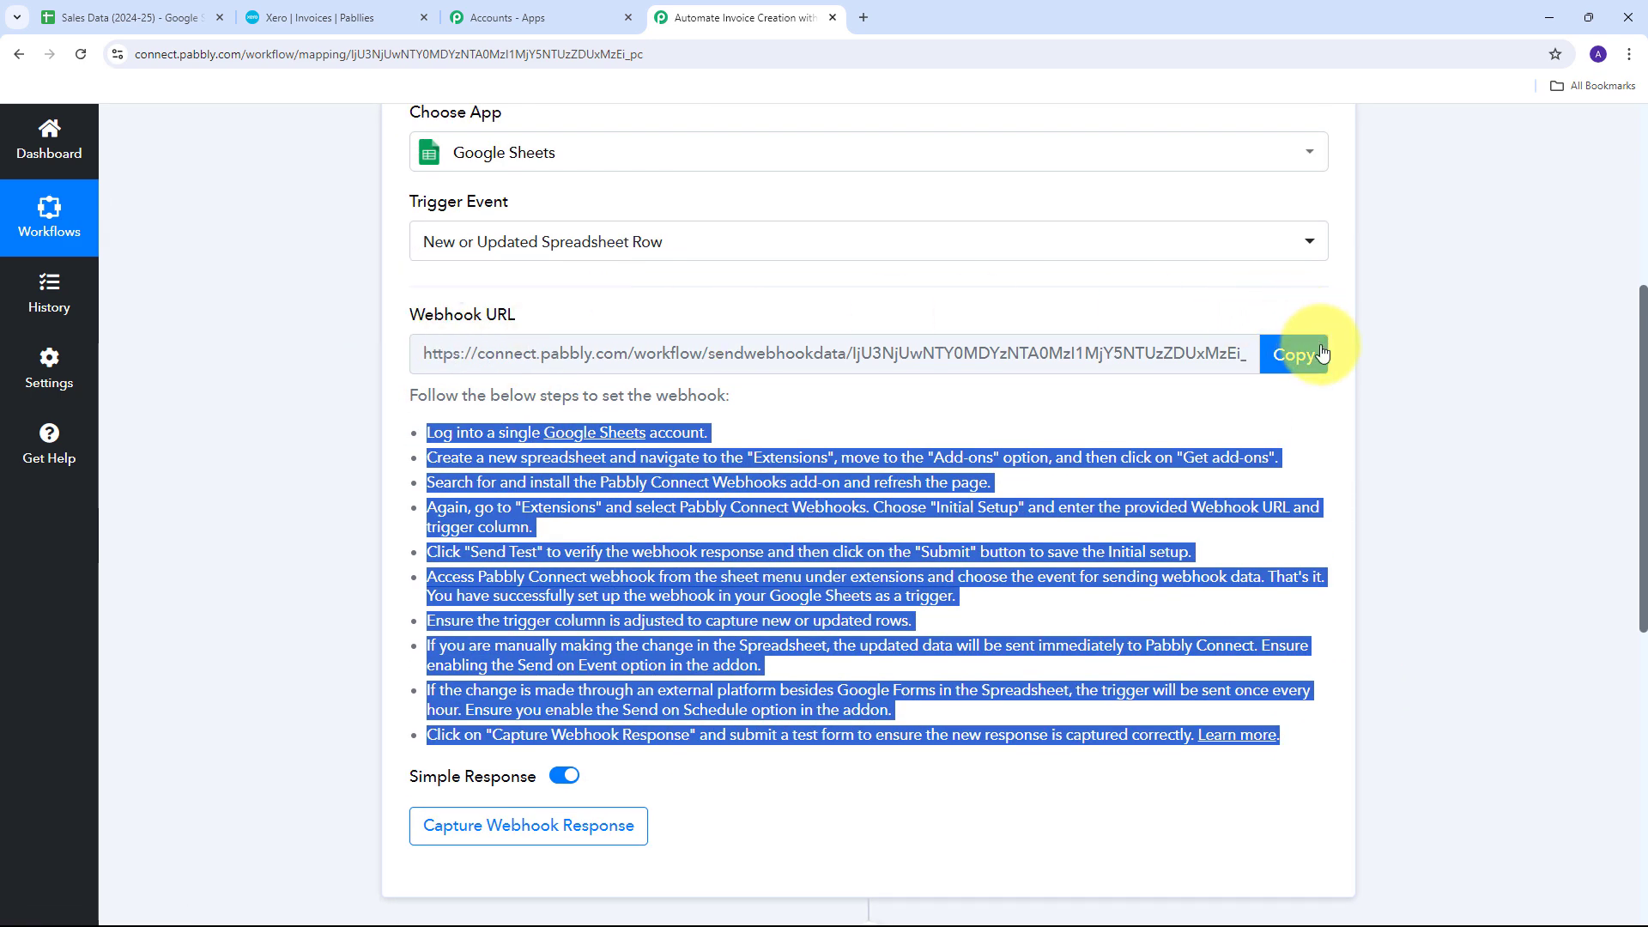
click(1293, 354)
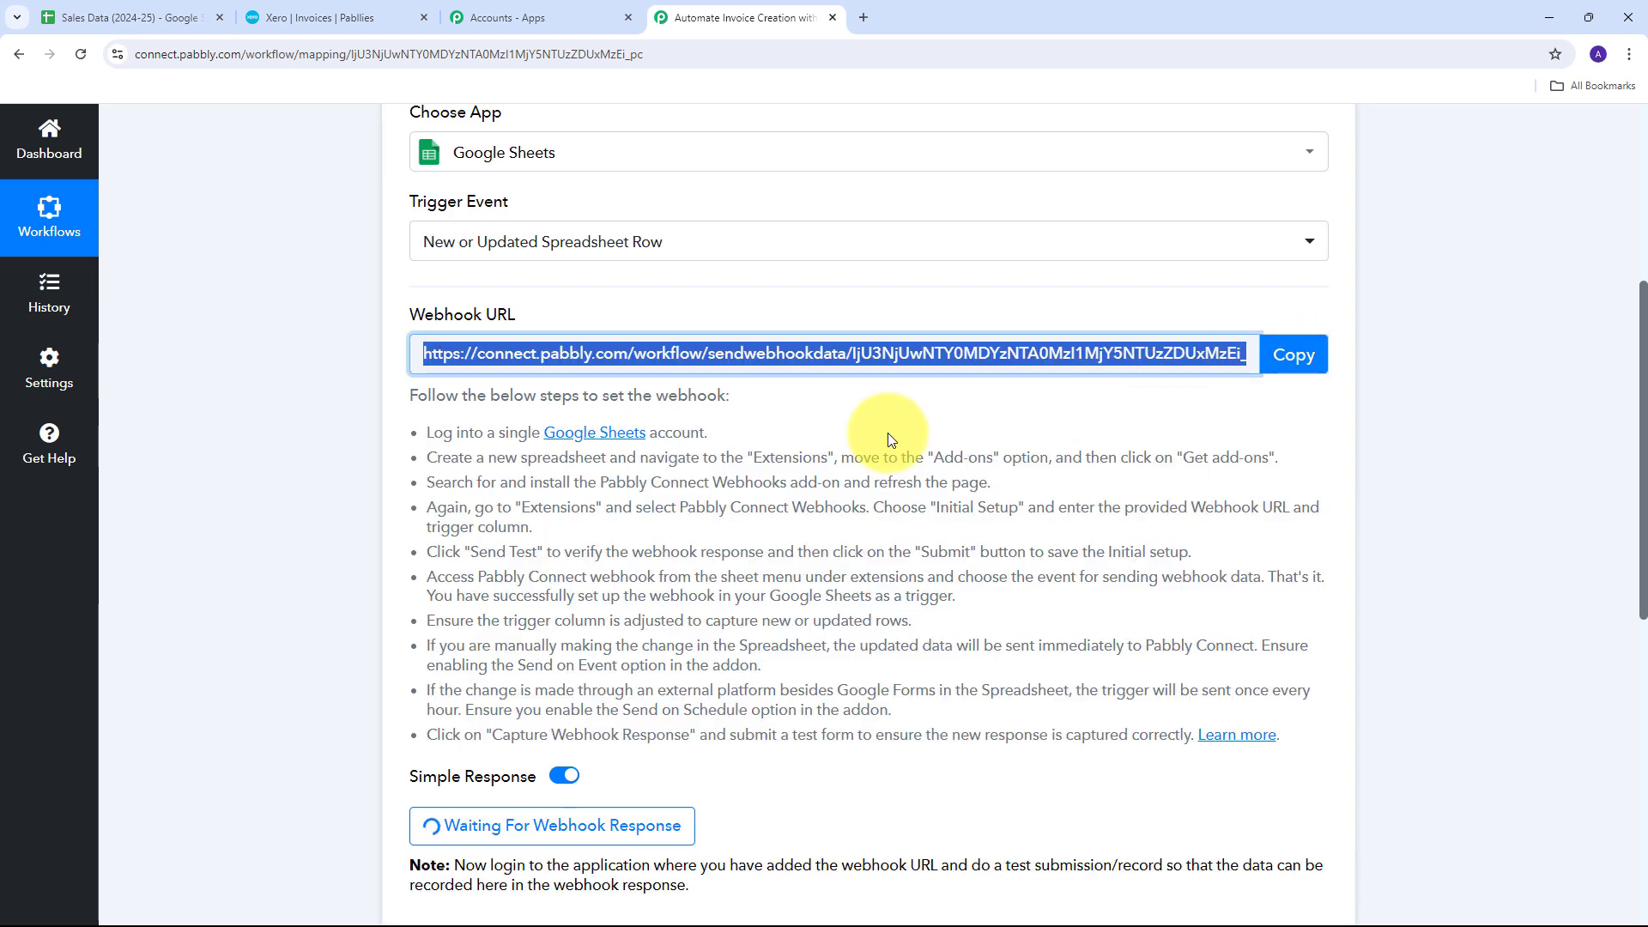
- Switch to the Sales Data (2024-25) spreadsheet and examine the sales columns and the existing entry in row 2
click(157, 17)
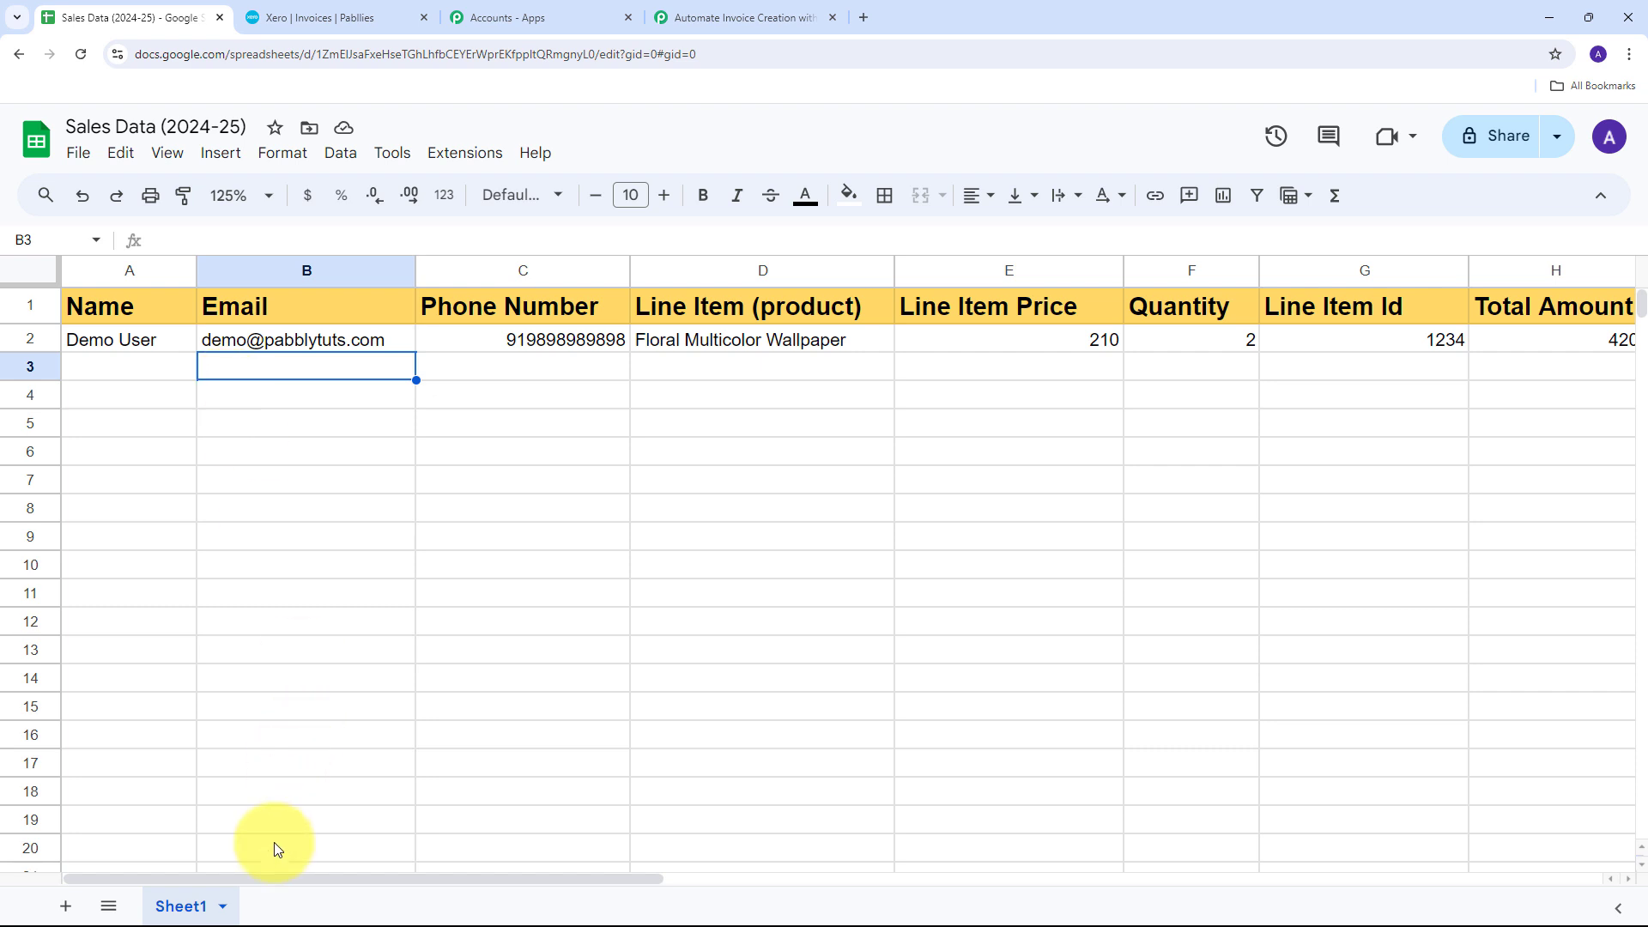
drag(275, 878, 455, 889)
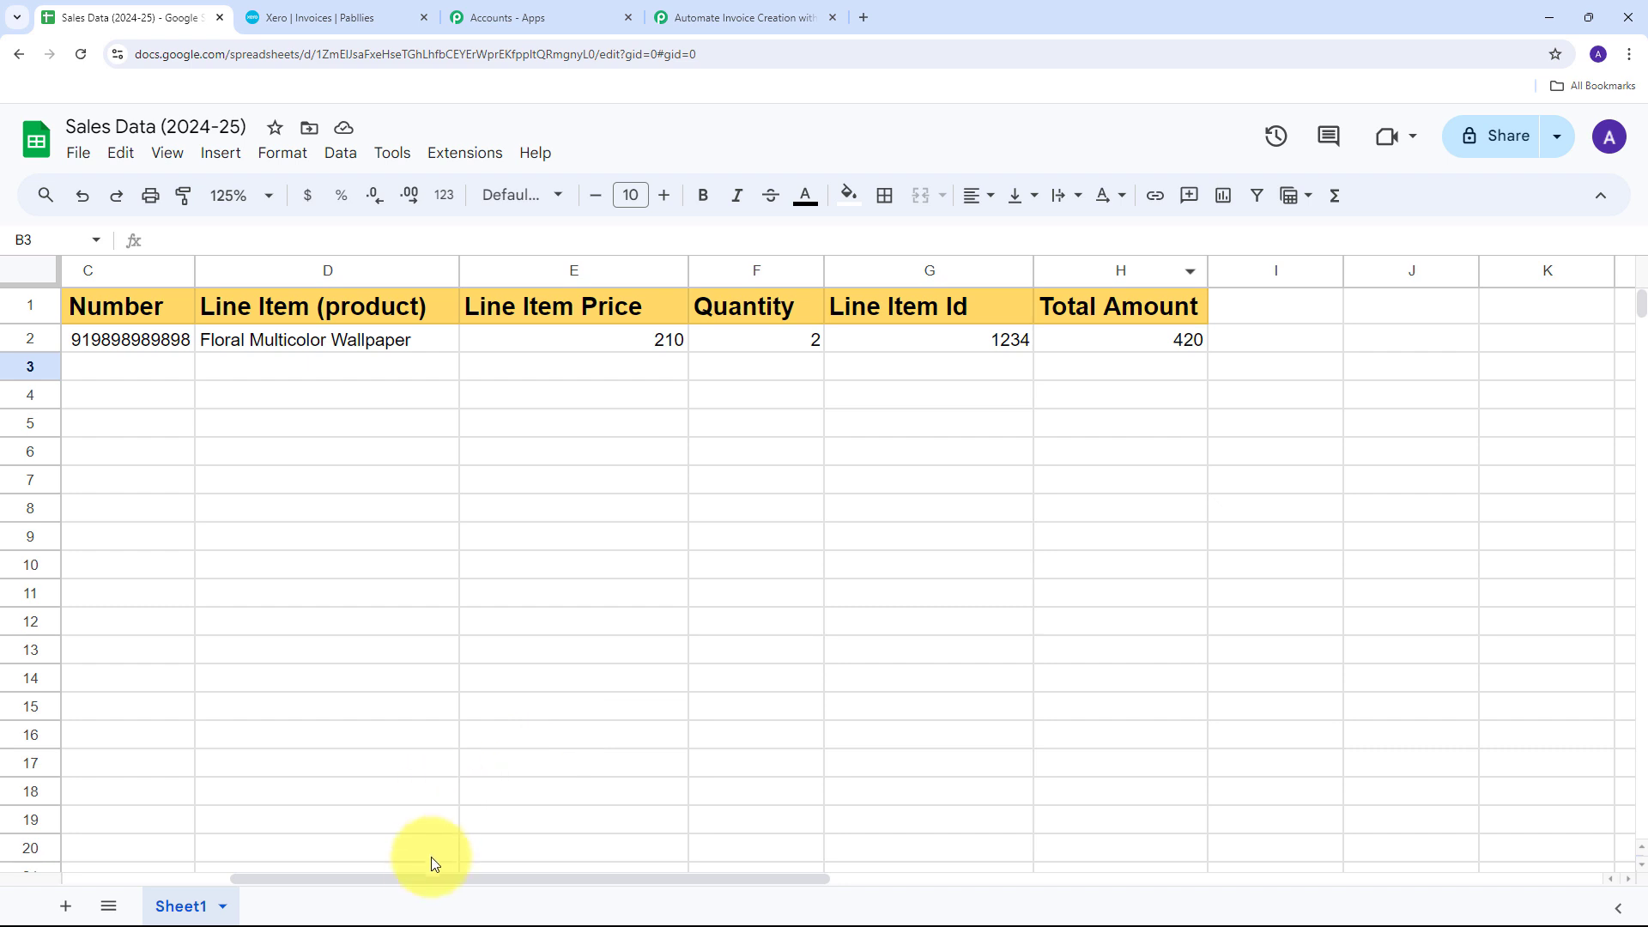
drag(408, 879, 243, 879)
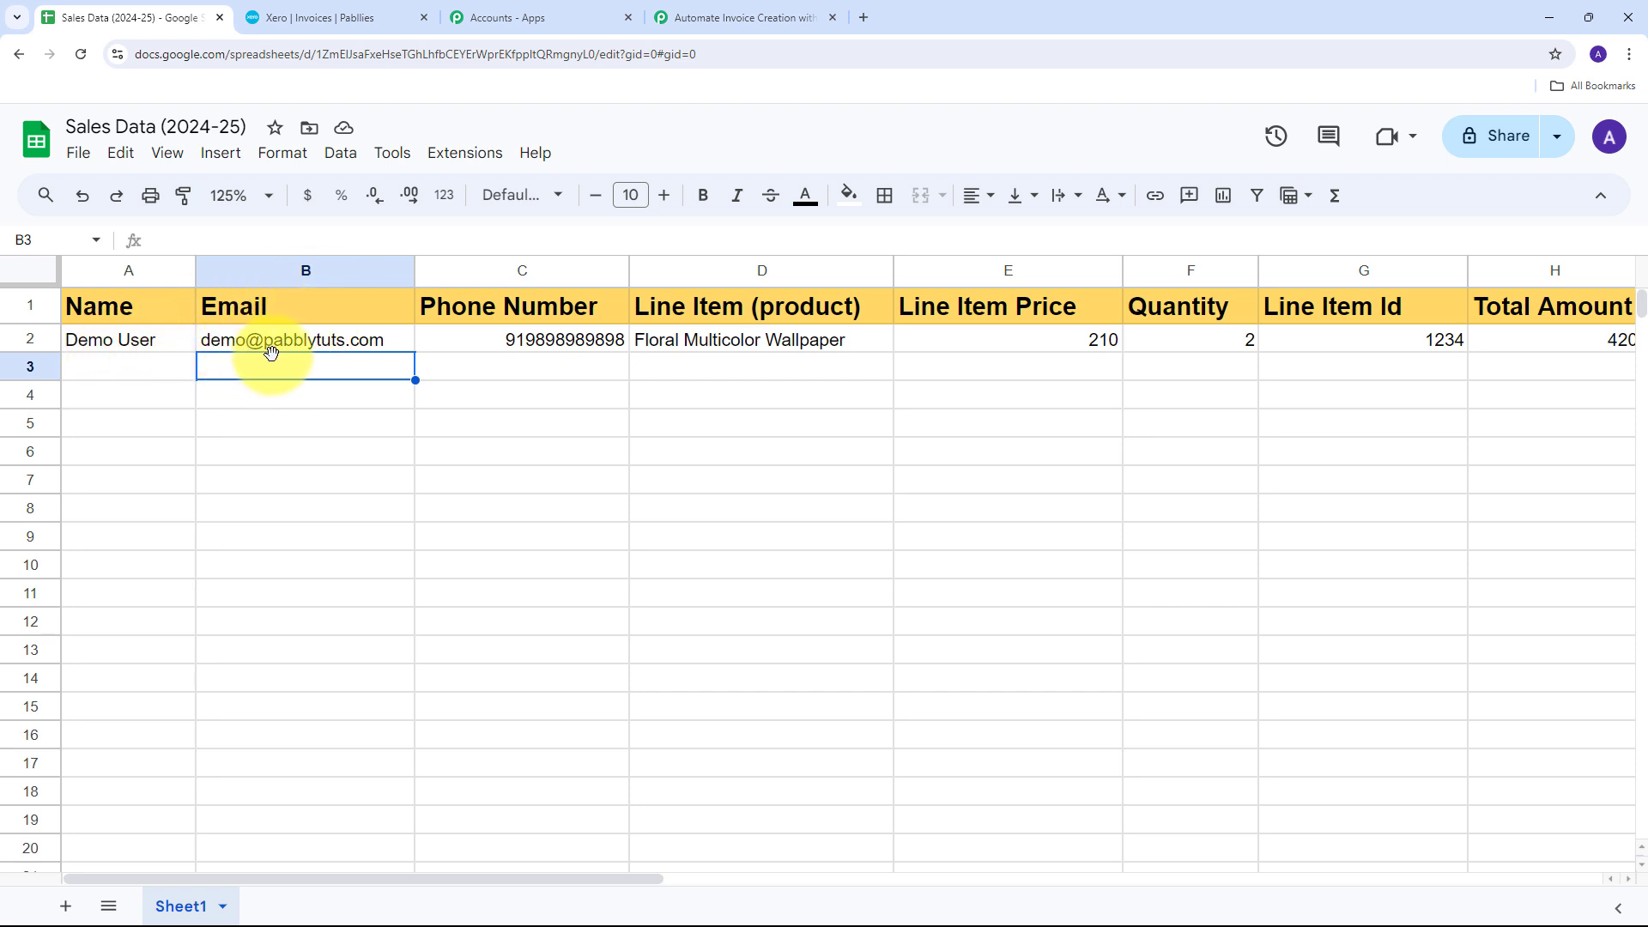
click(479, 337)
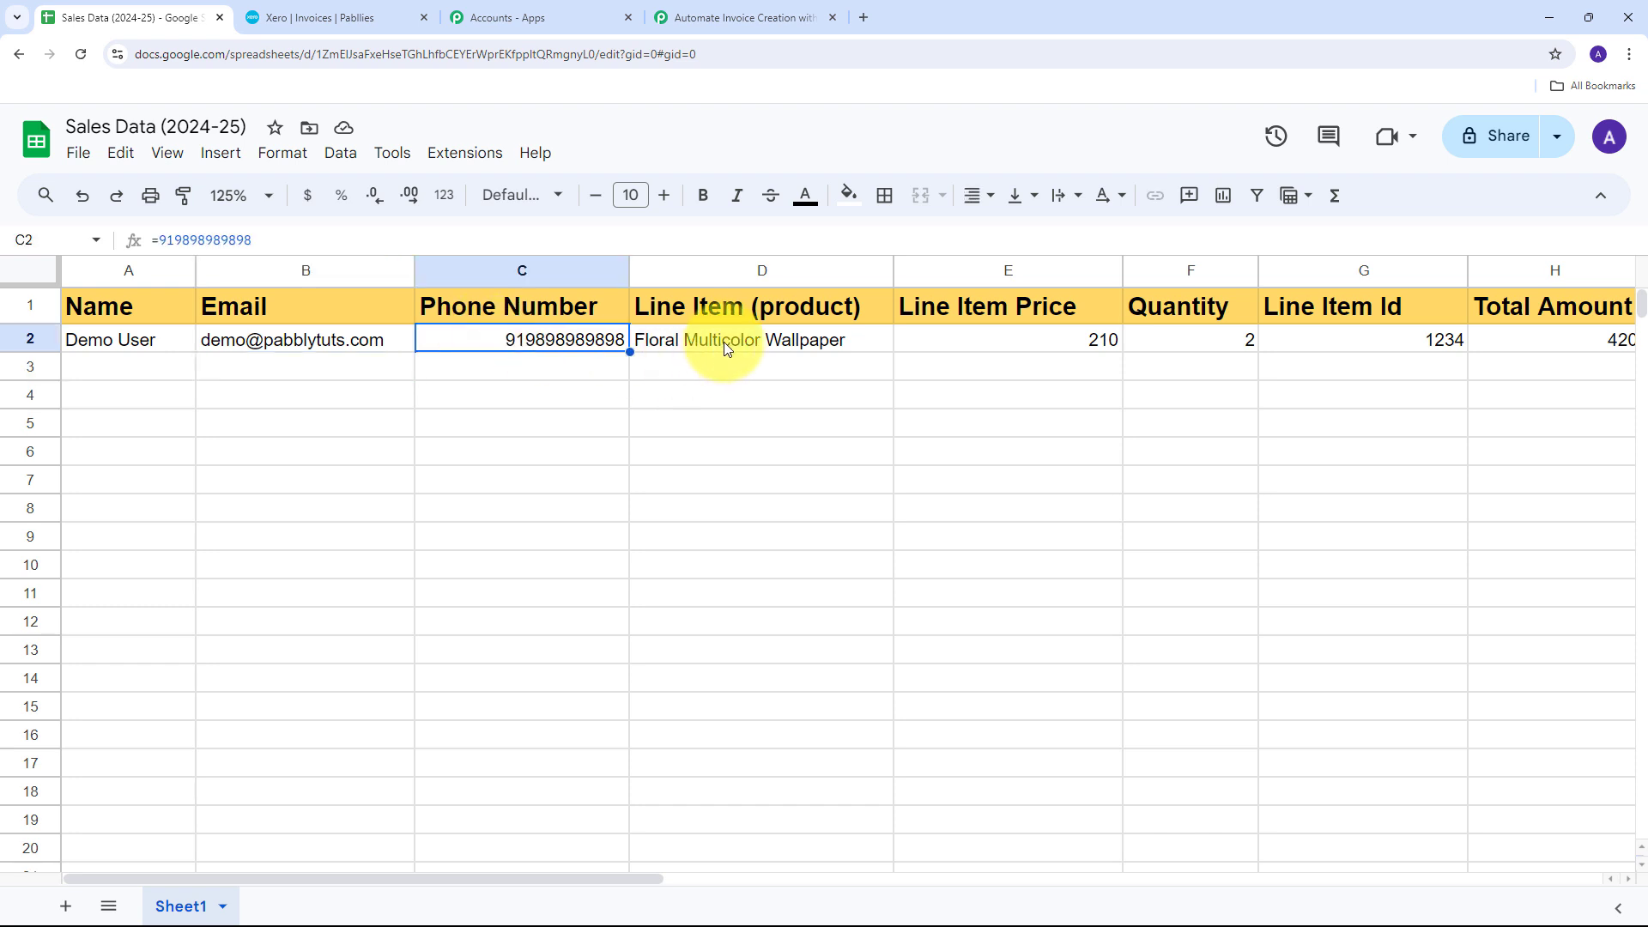
click(674, 348)
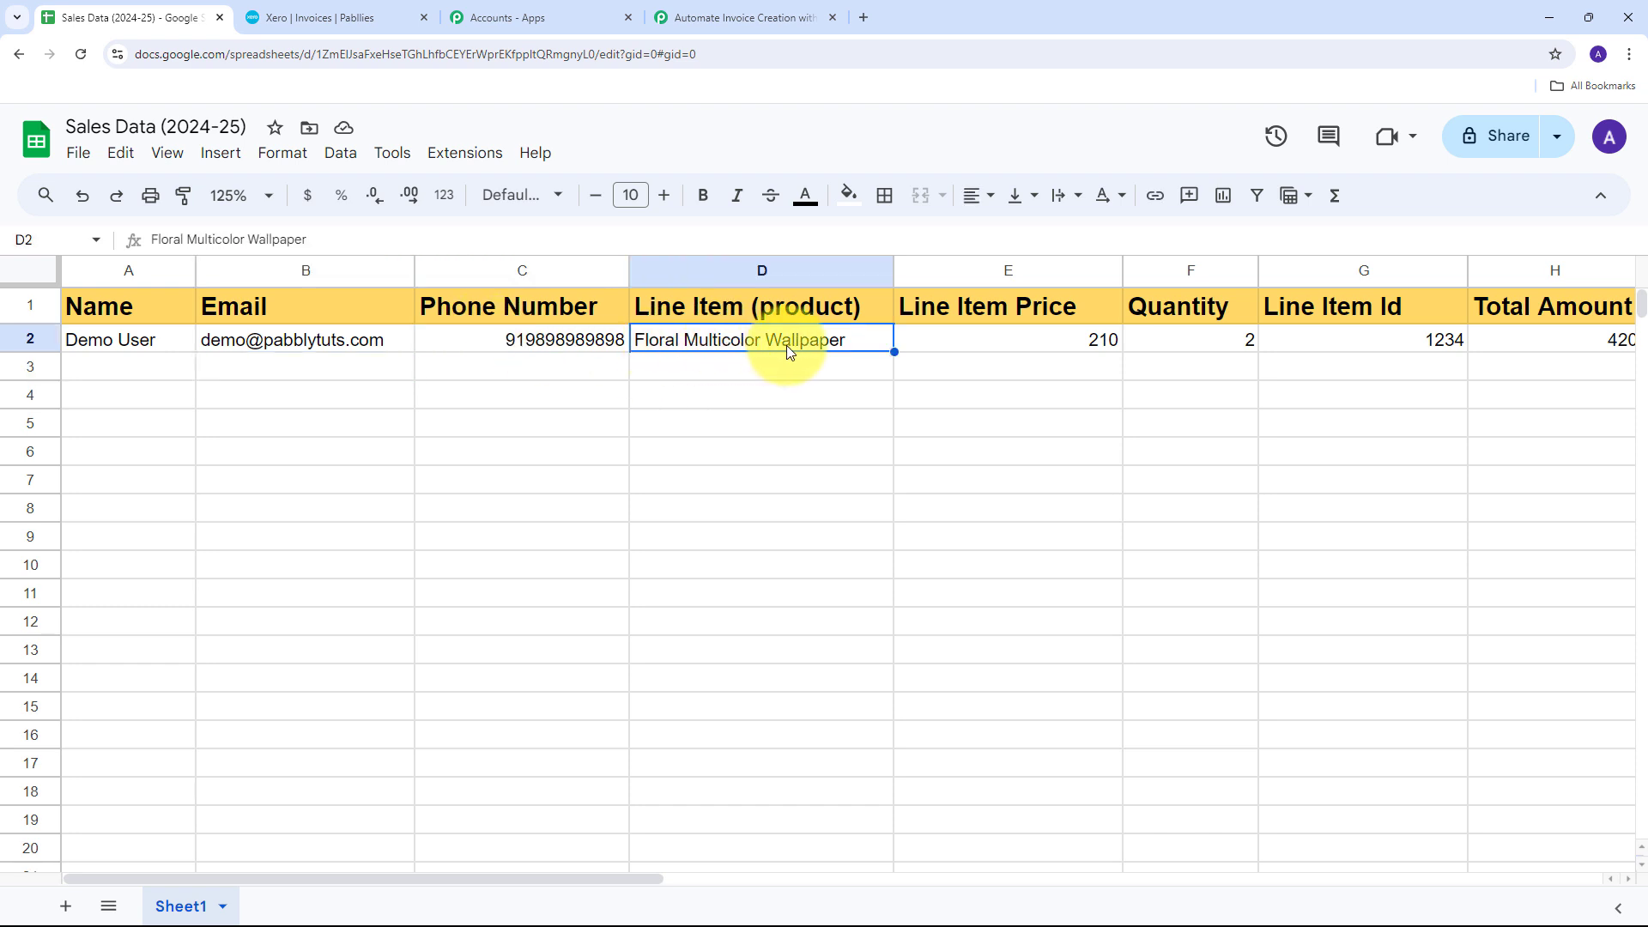
click(1036, 338)
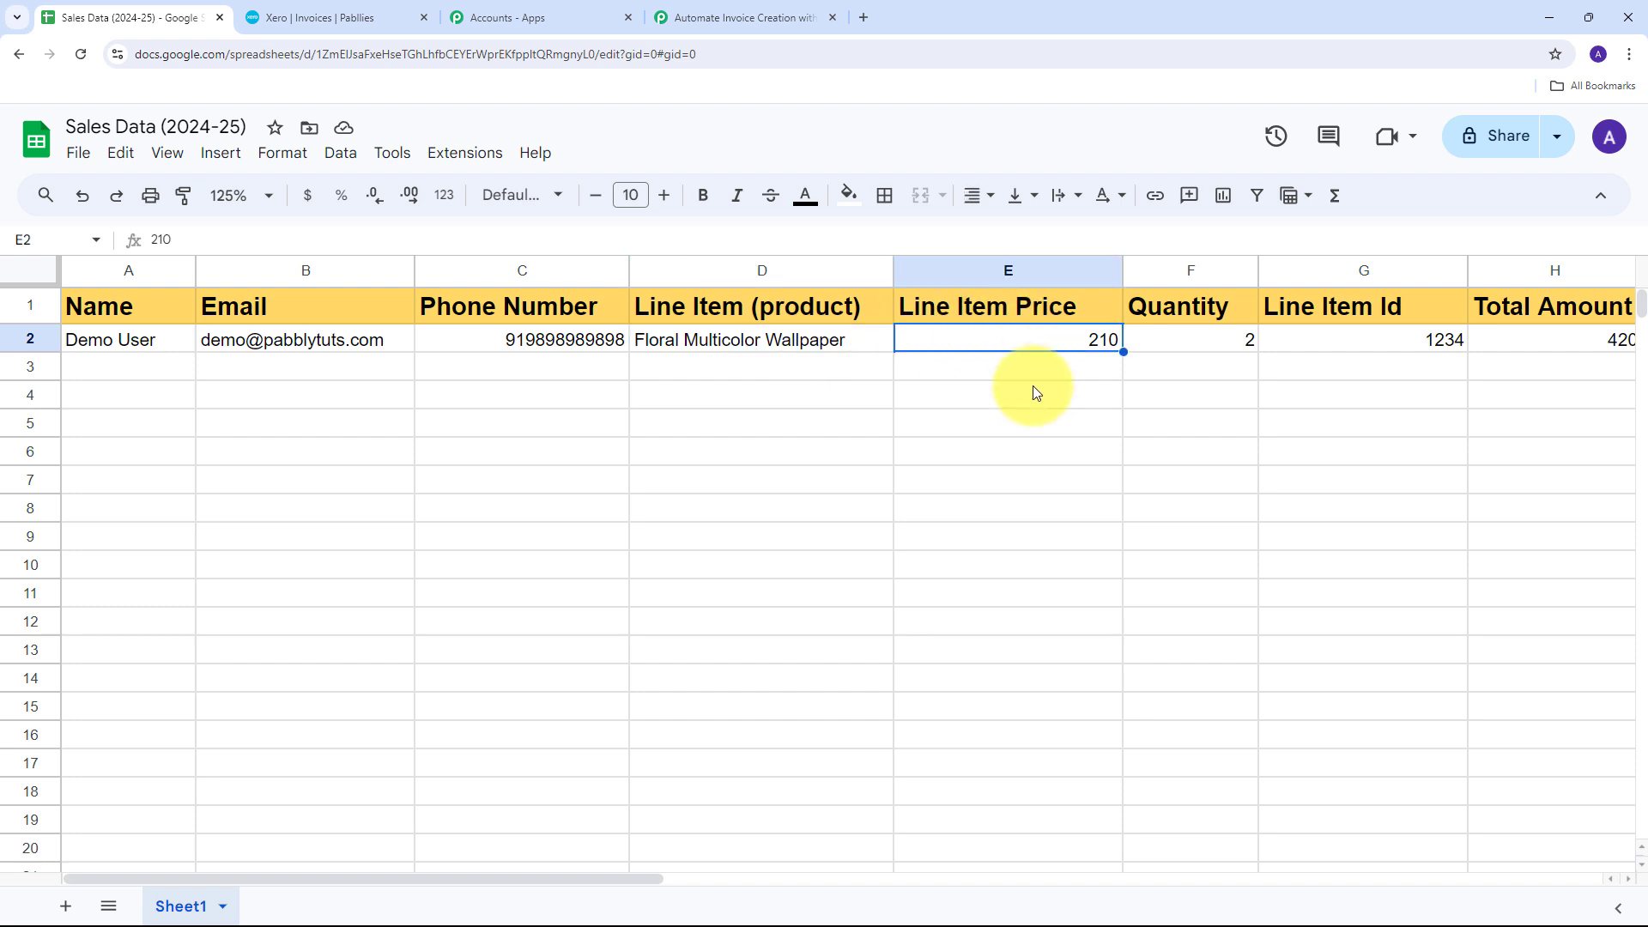
mouse_move(623, 881)
mouse_down()
mouse_move(760, 889)
mouse_move(590, 884)
mouse_up()
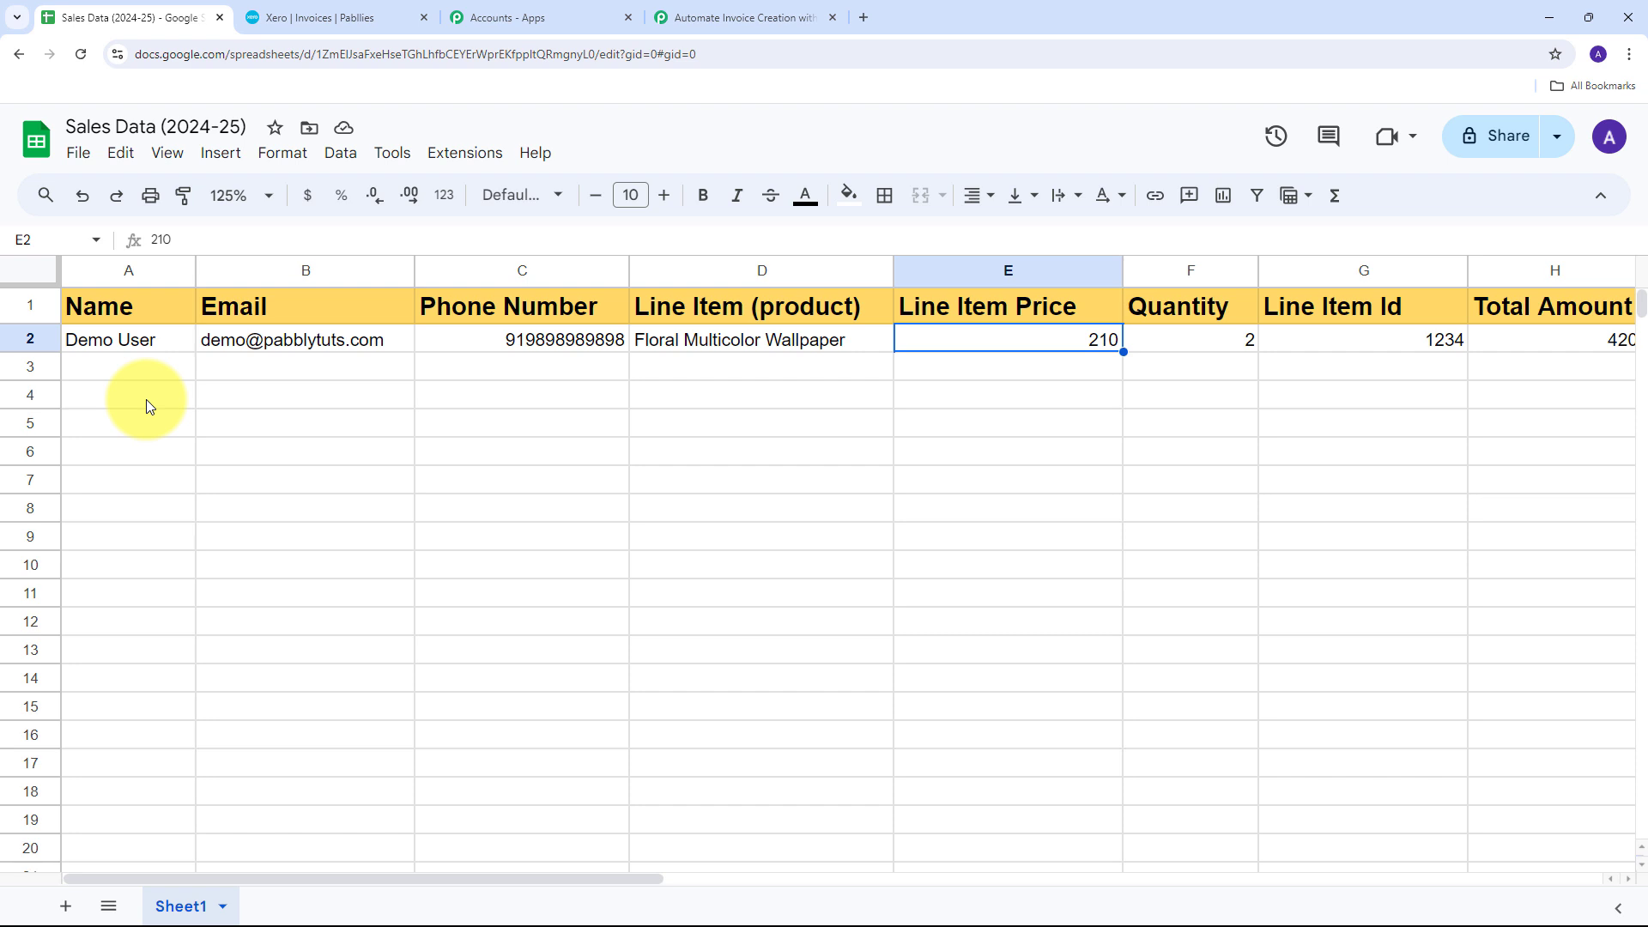
- Look up the Pabbly Connect Webhooks add-on in the Google Workspace Marketplace, close the marketplace and reload the spreadsheet
click(455, 160)
mouse_move(449, 395)
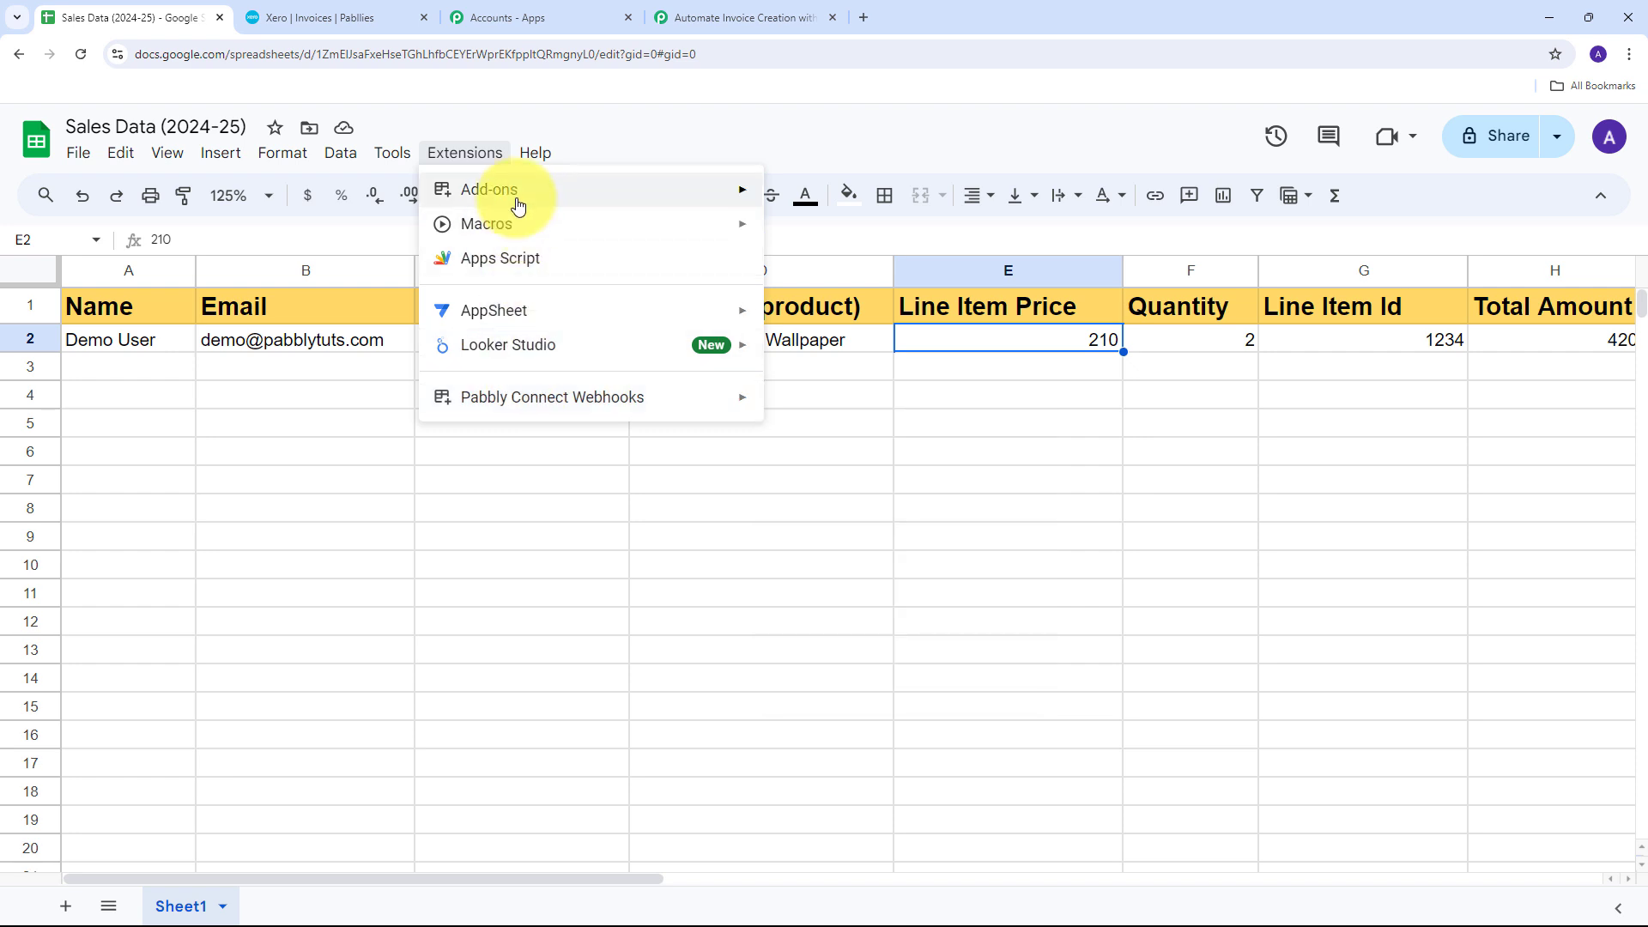
mouse_move(515, 199)
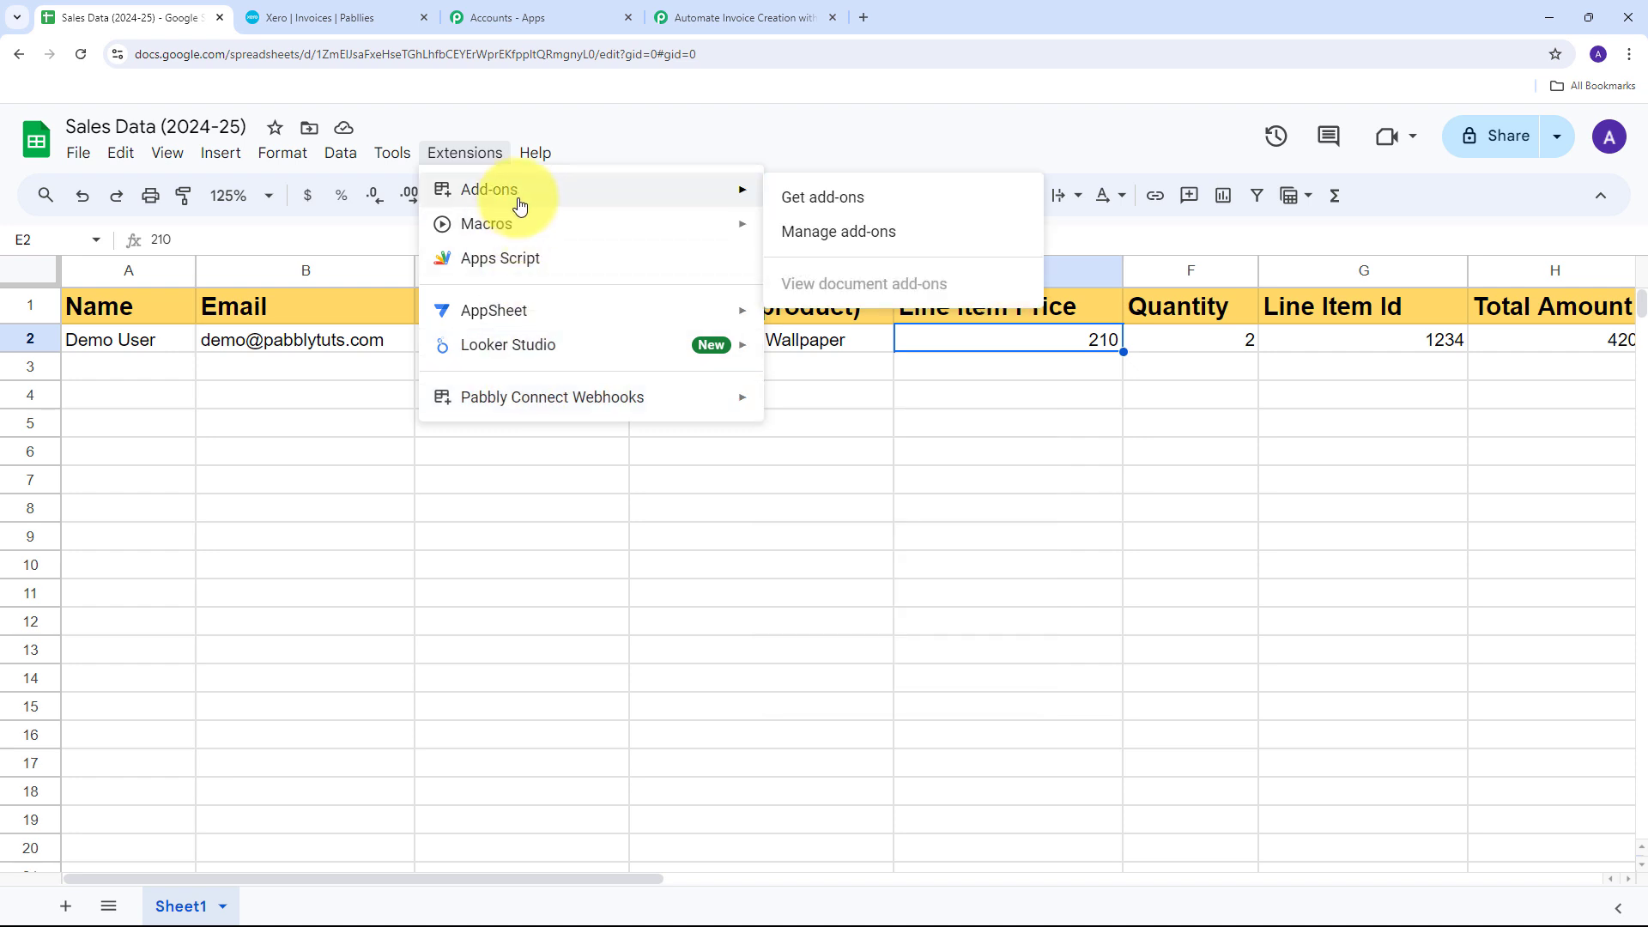
click(848, 210)
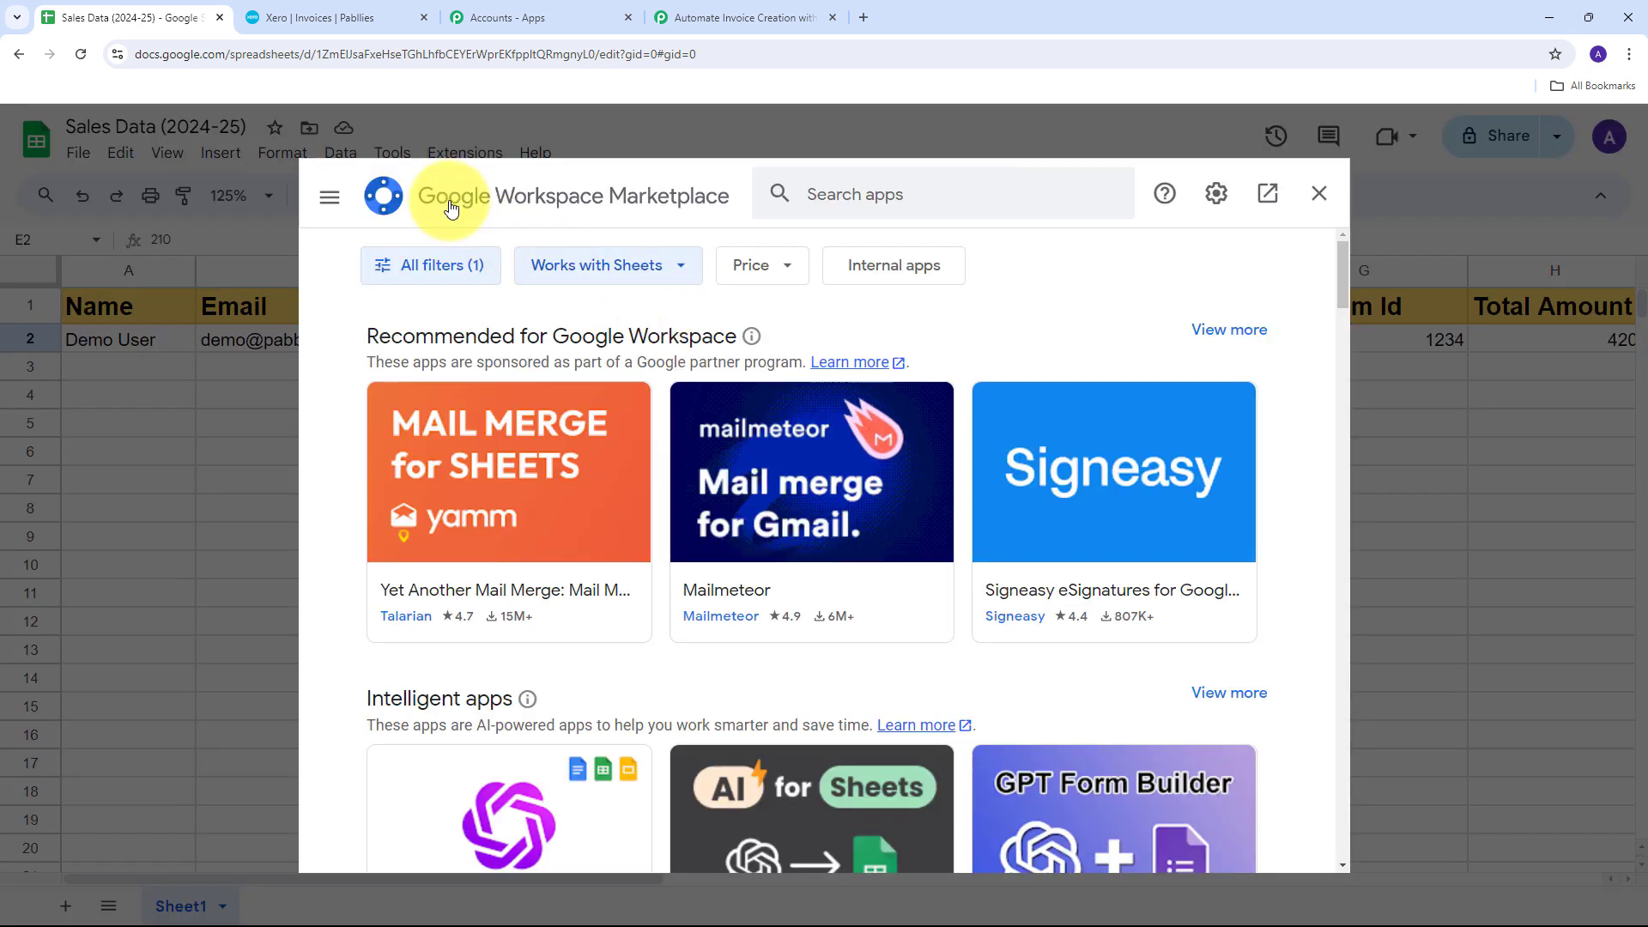
click(846, 194)
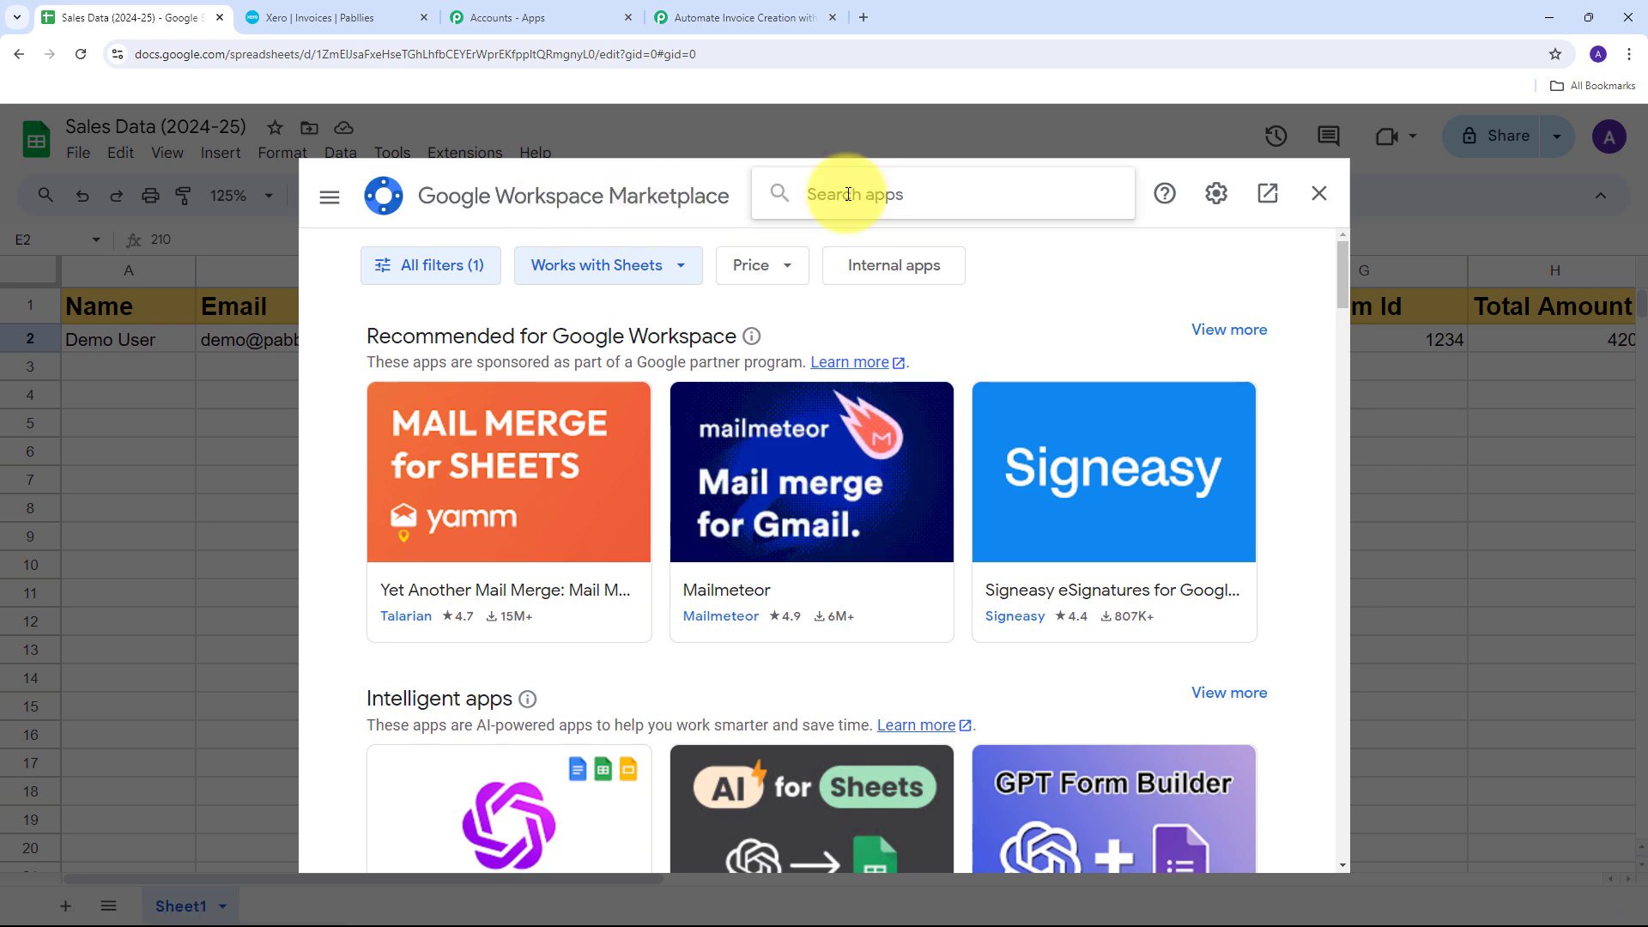
text(Pa)
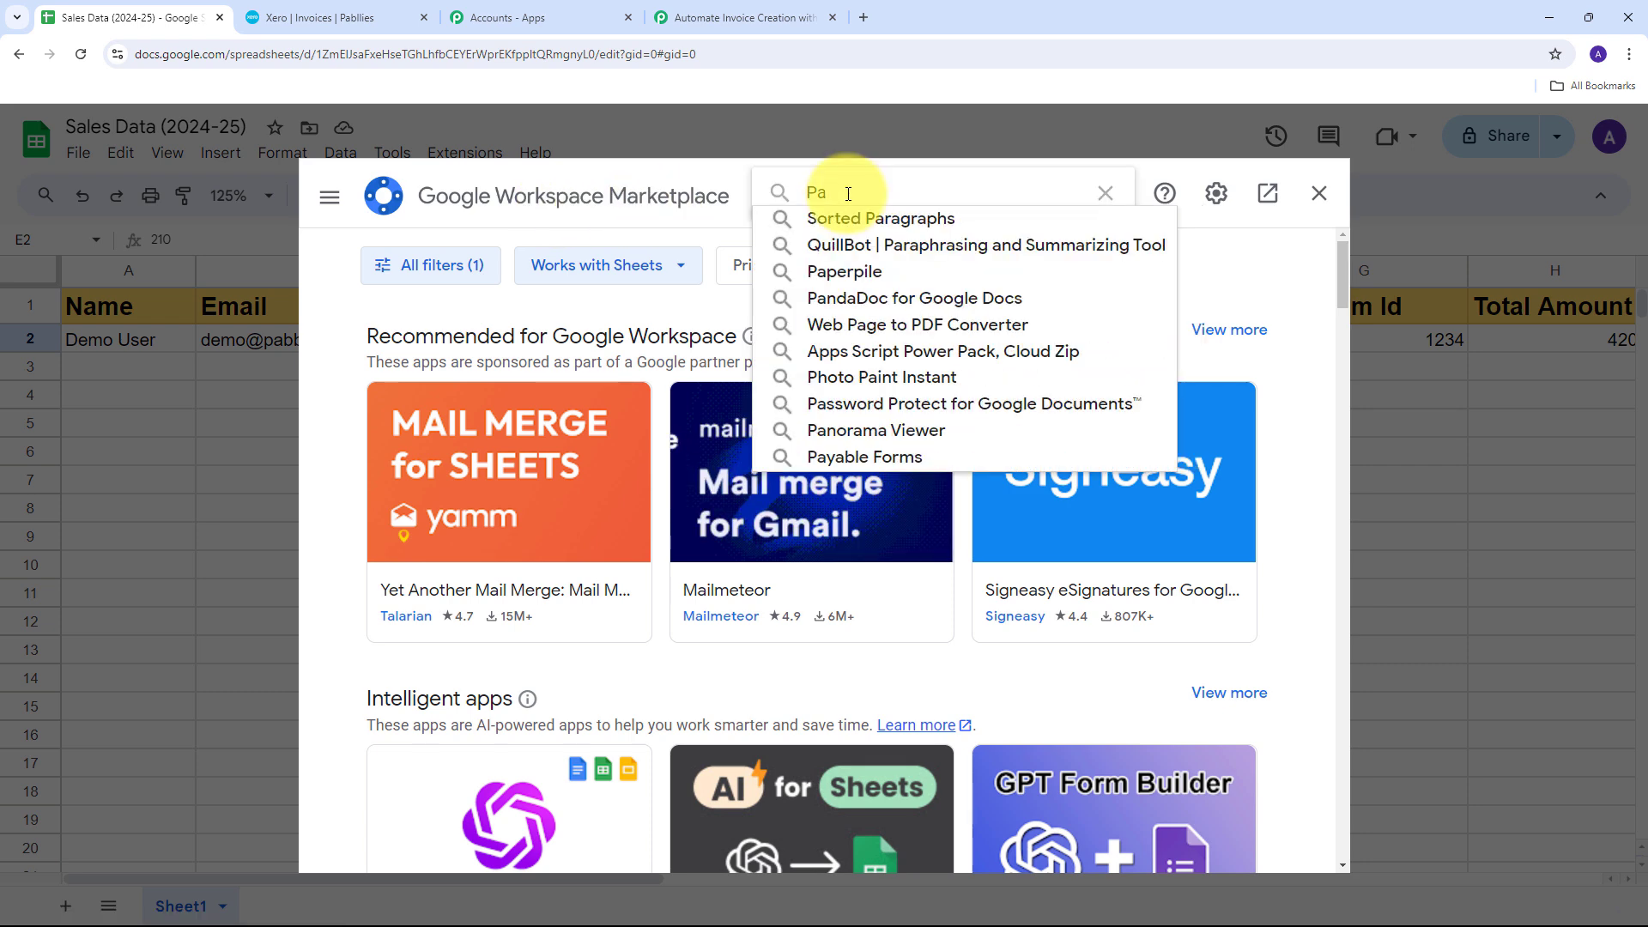
text(bbly)
key(Down)
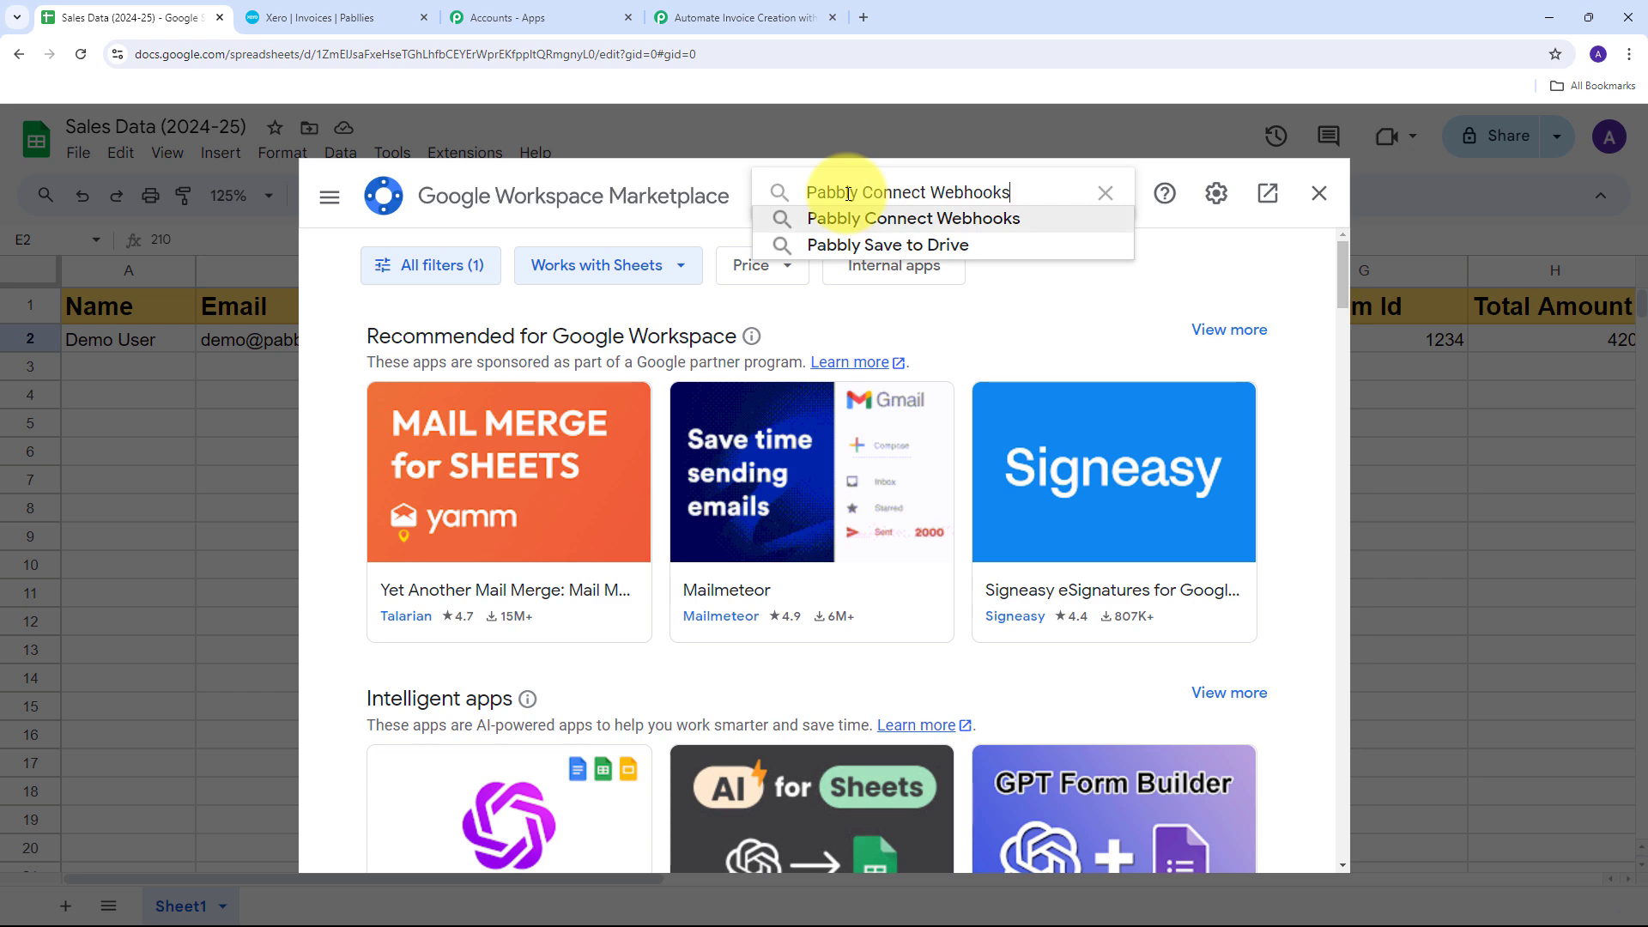
key(Return)
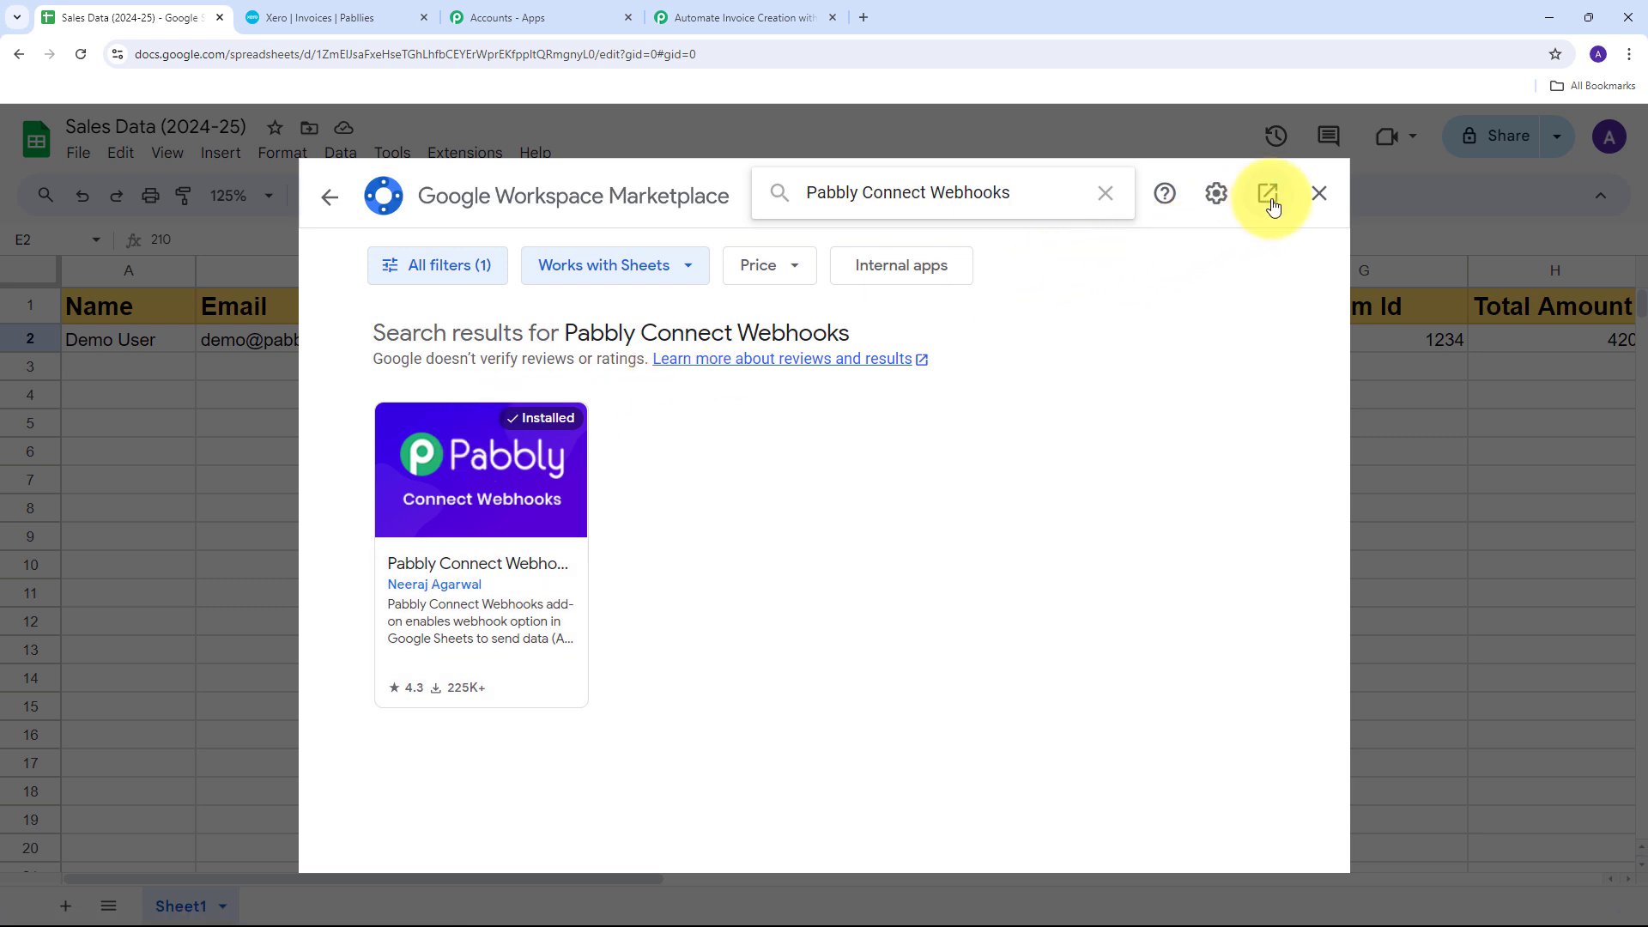
click(1317, 198)
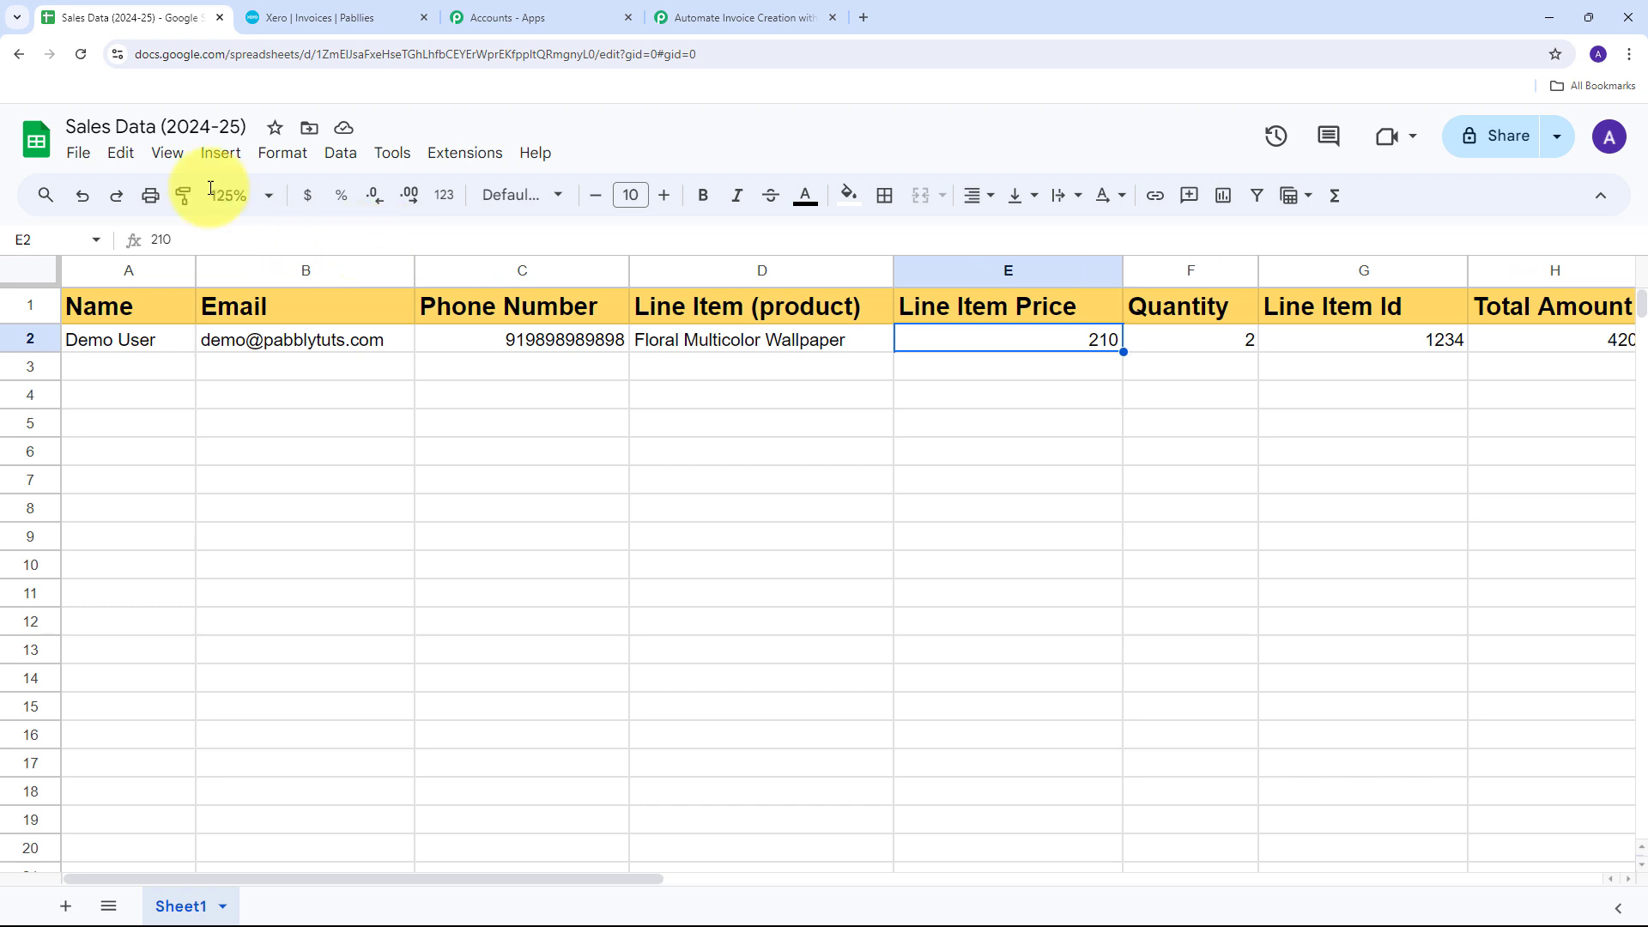
click(80, 54)
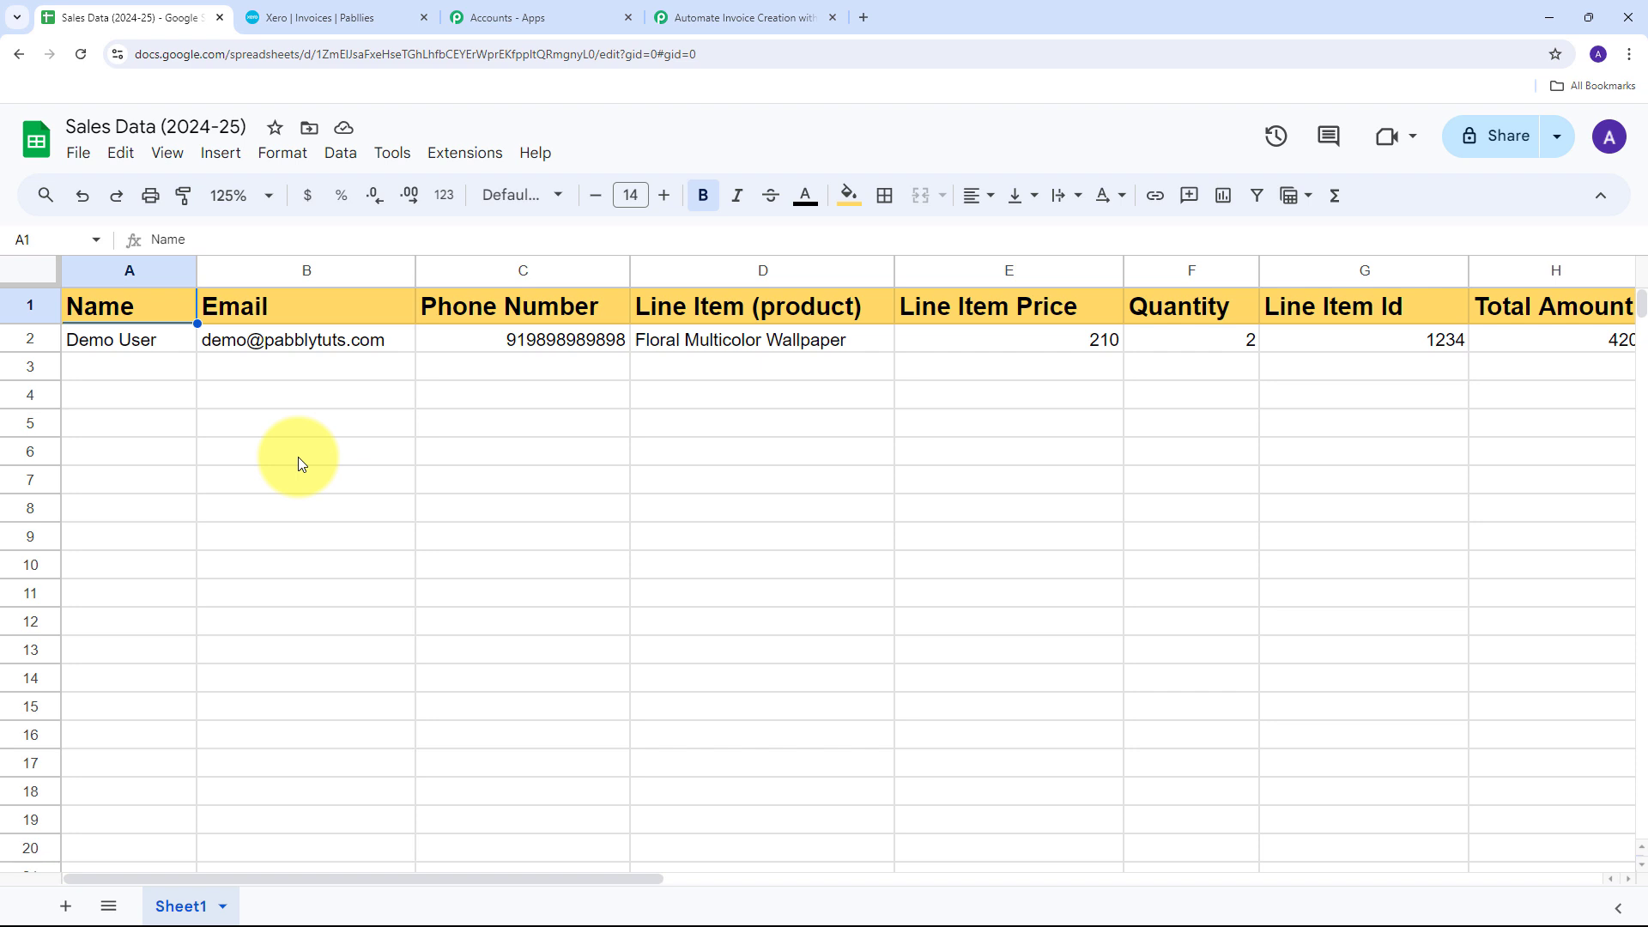
- In the Pabbly Connect Webhooks initial setup for Sheet1, paste the copied webhook URL and set the trigger column to H
click(475, 155)
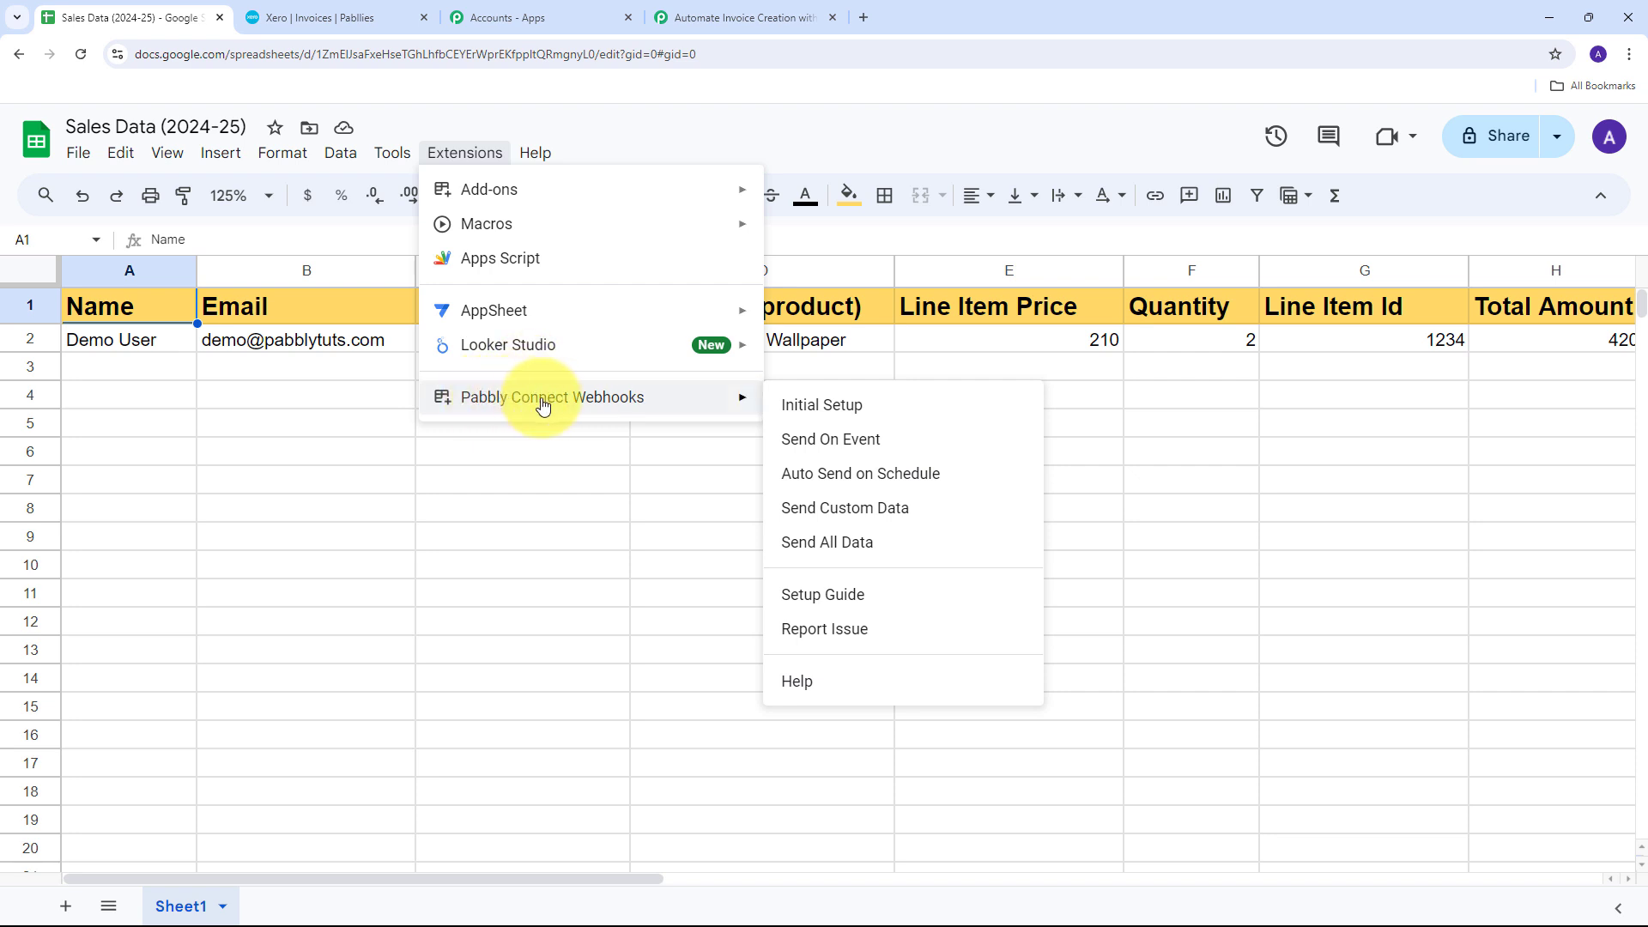
click(843, 413)
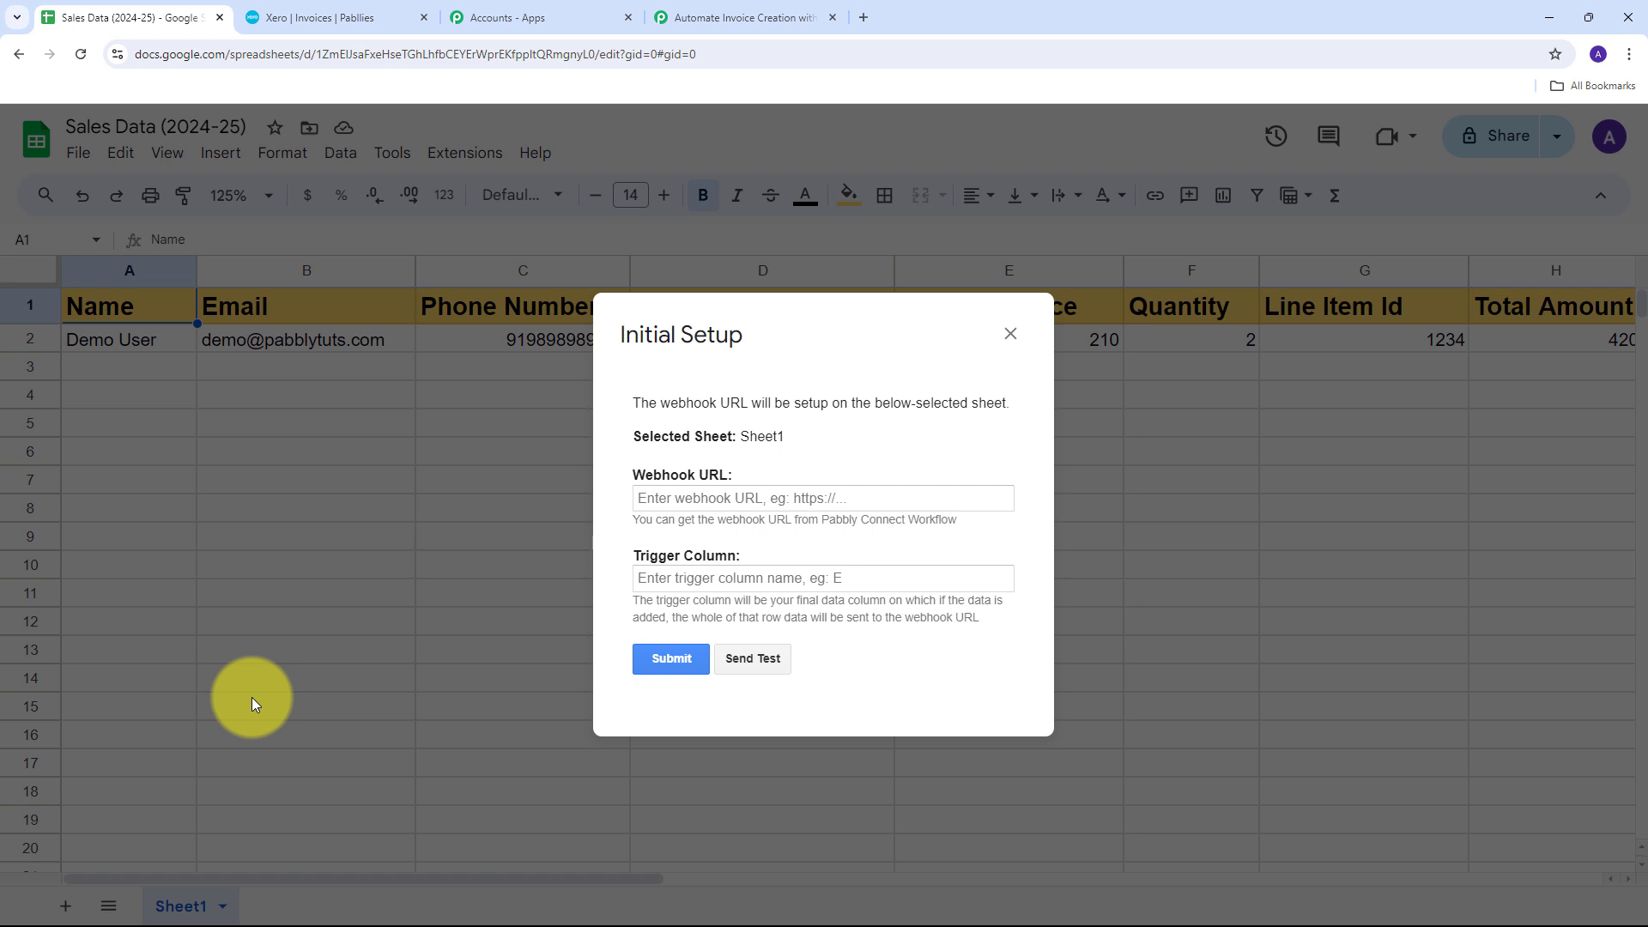
click(685, 497)
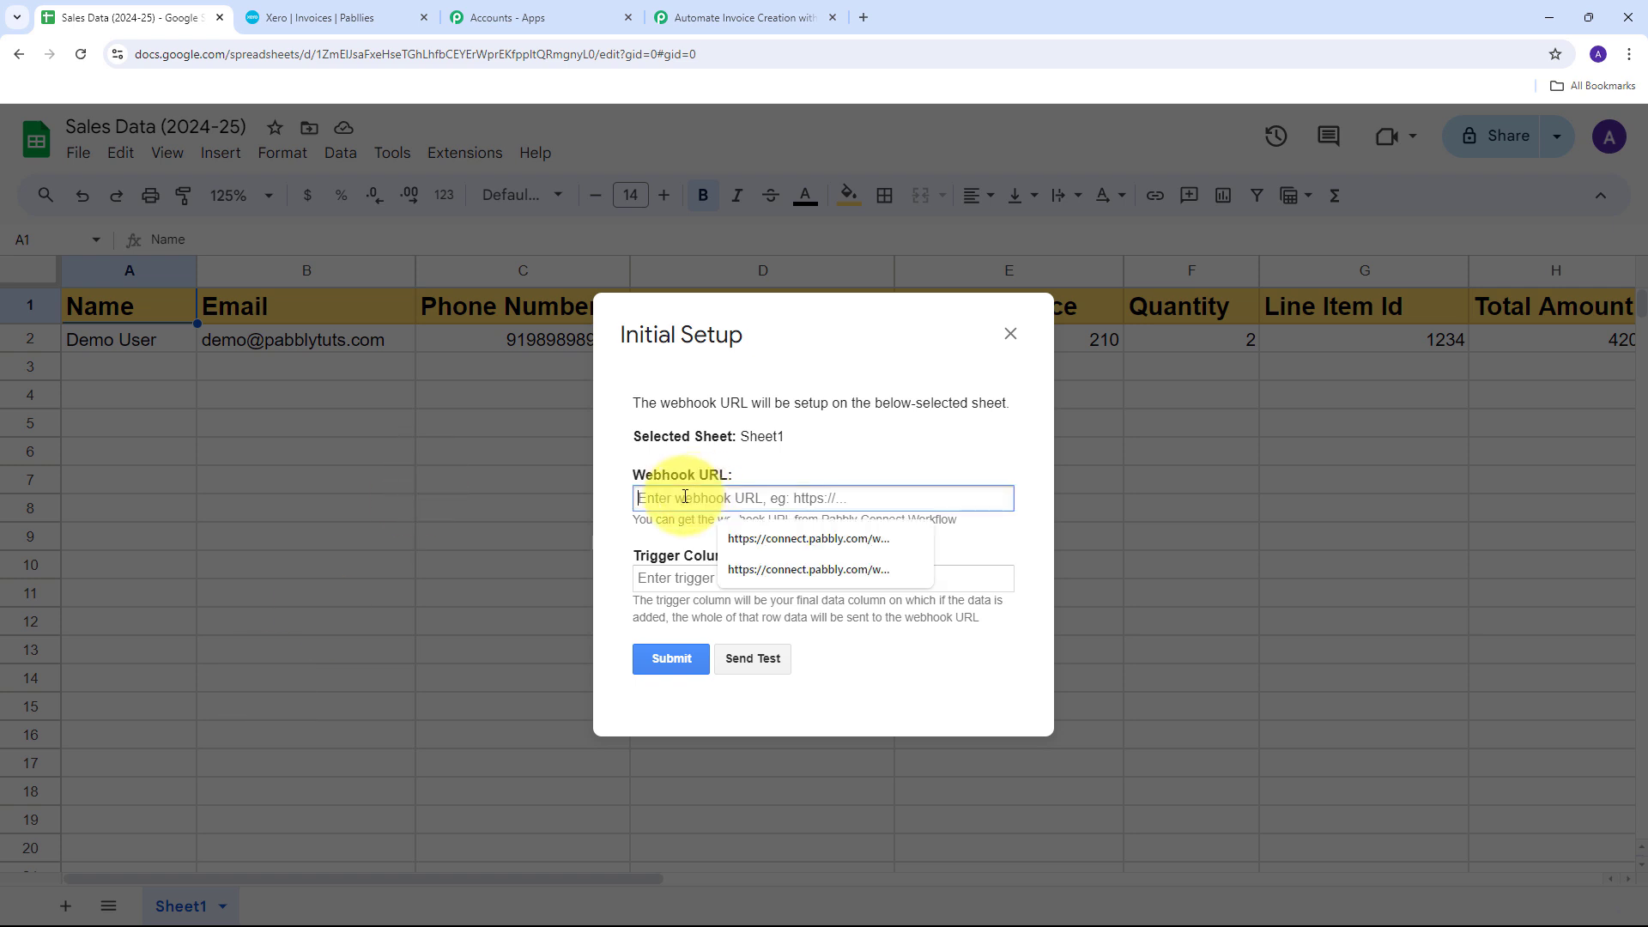
key(ctrl+v)
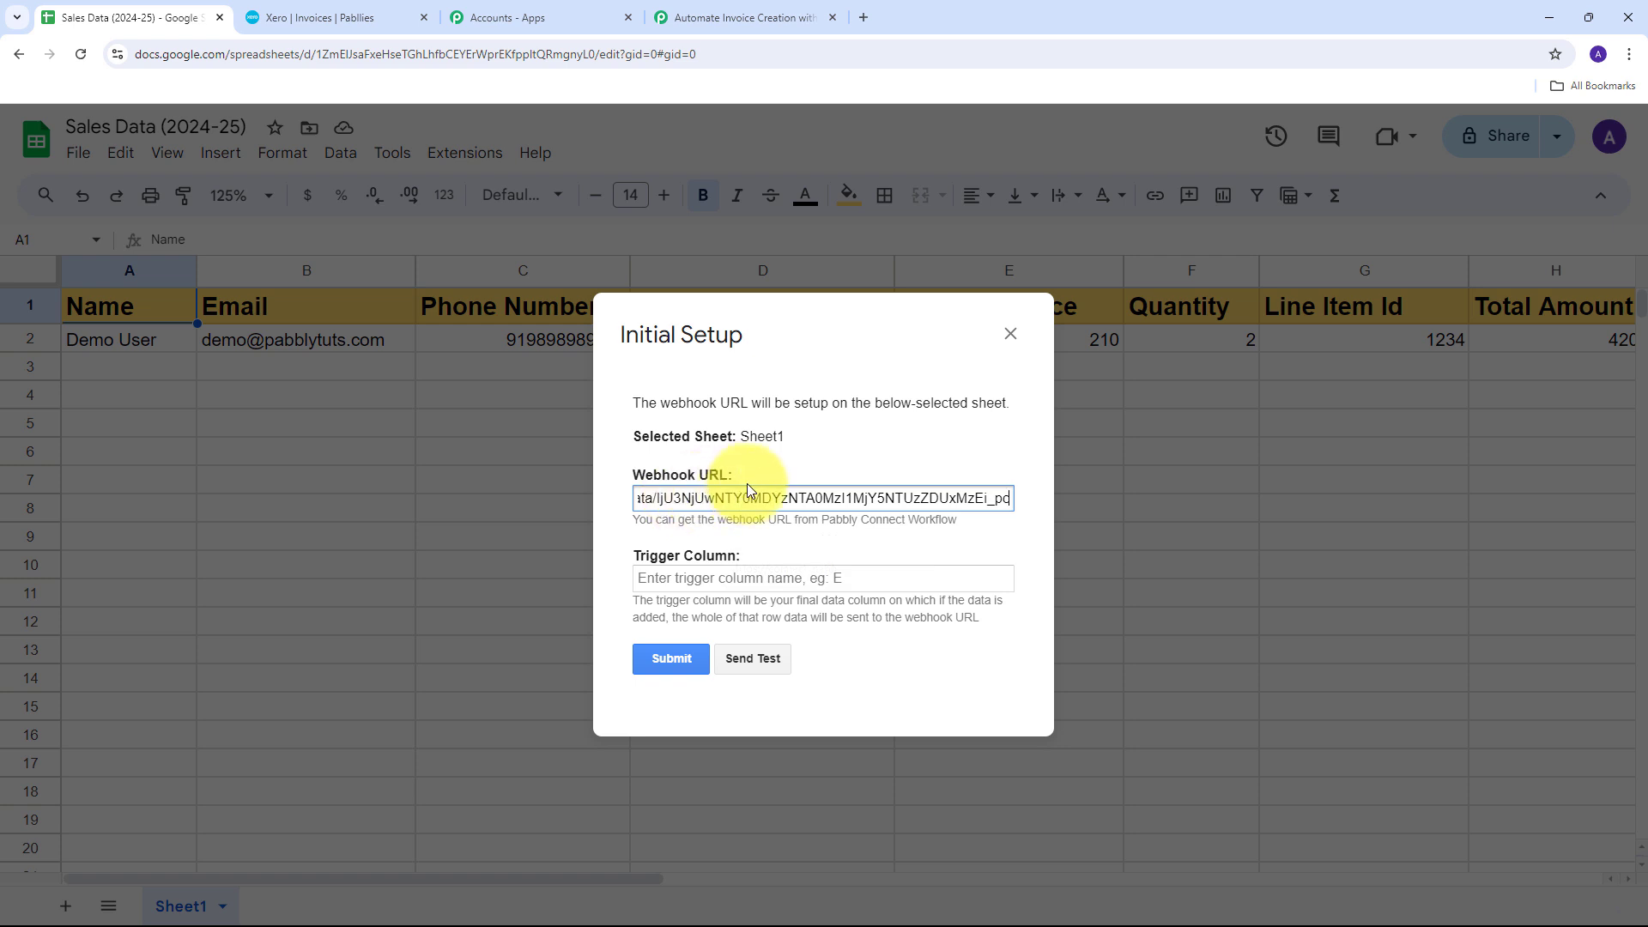
click(788, 462)
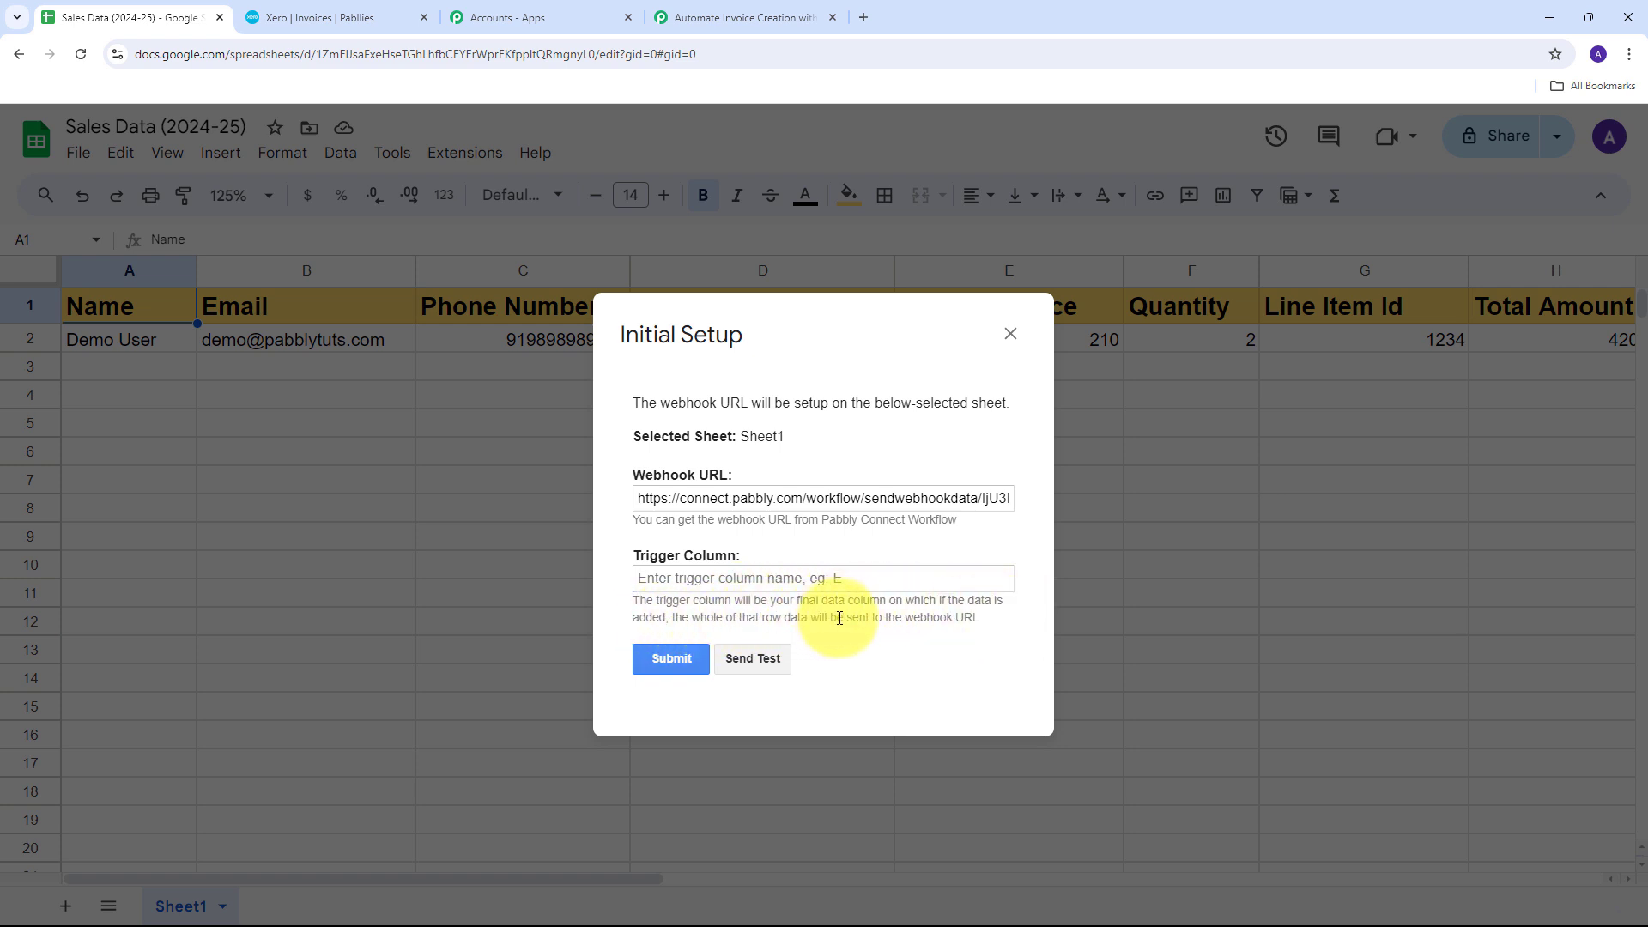
click(743, 578)
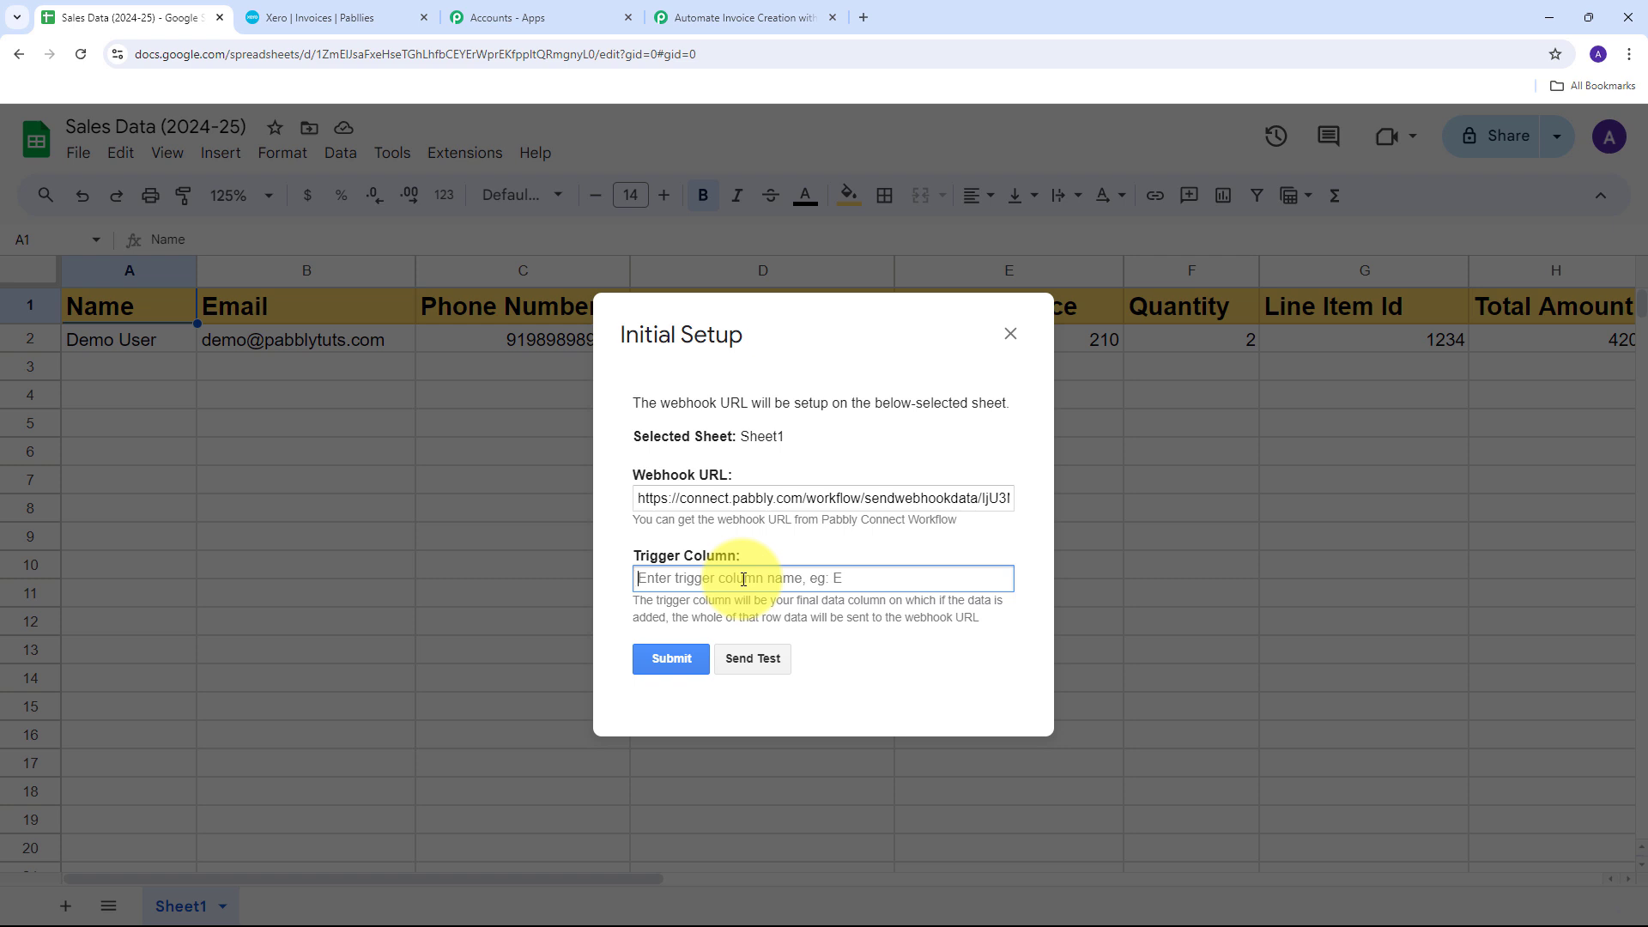
text(H)
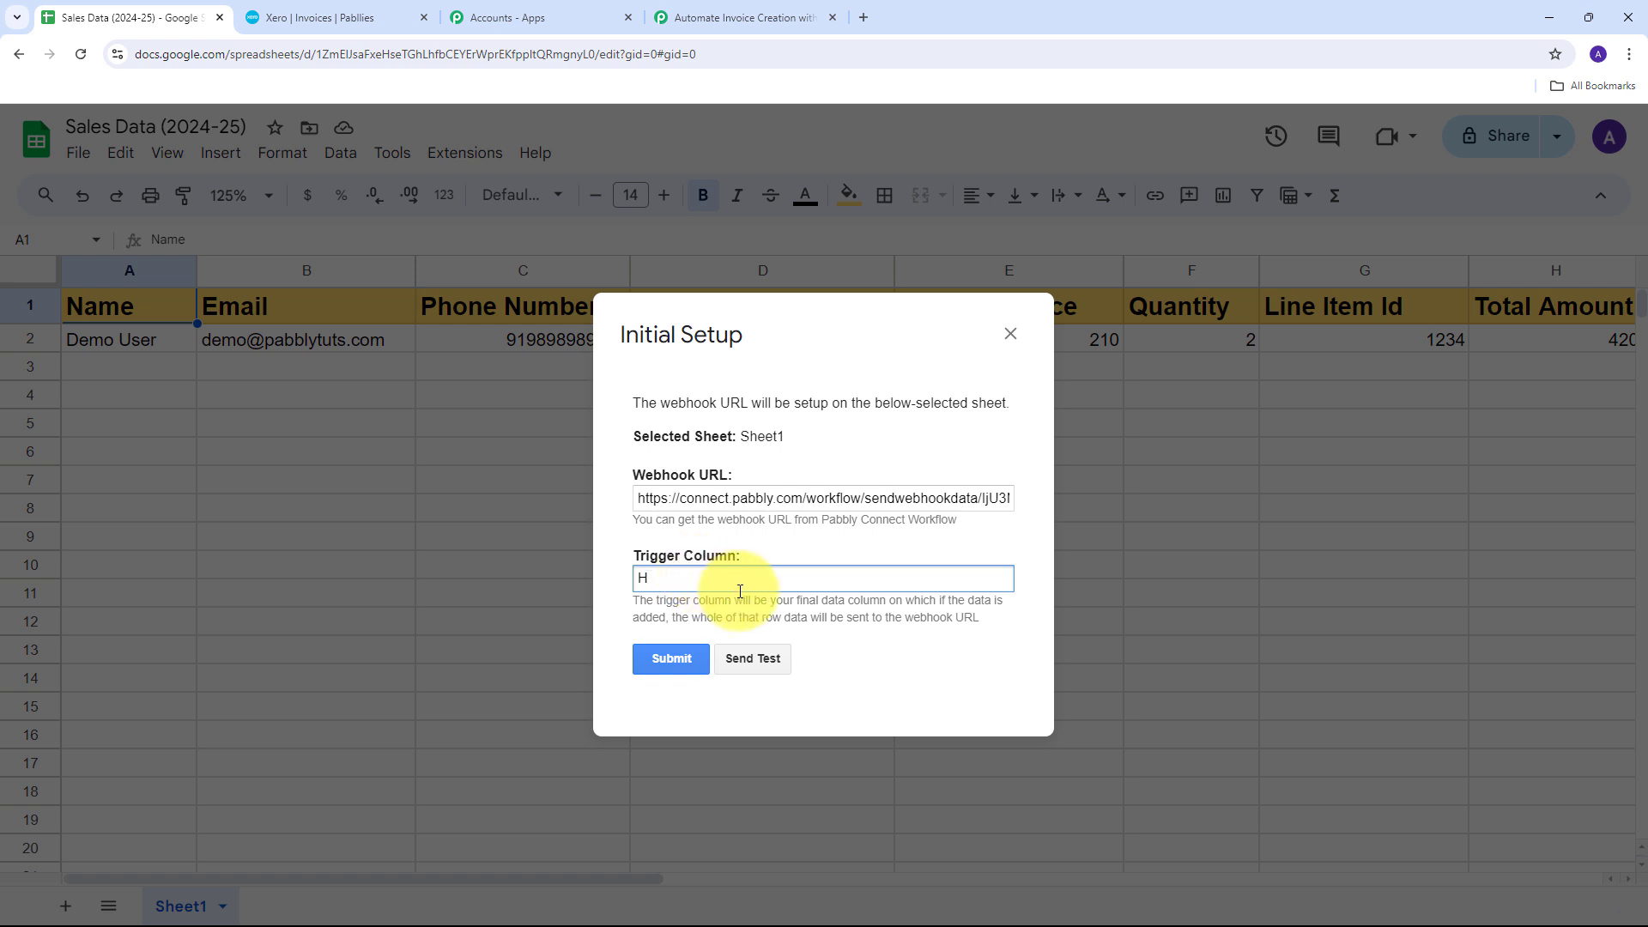
- Send test data to the webhook from the initial setup, submit the configuration and close it
click(751, 659)
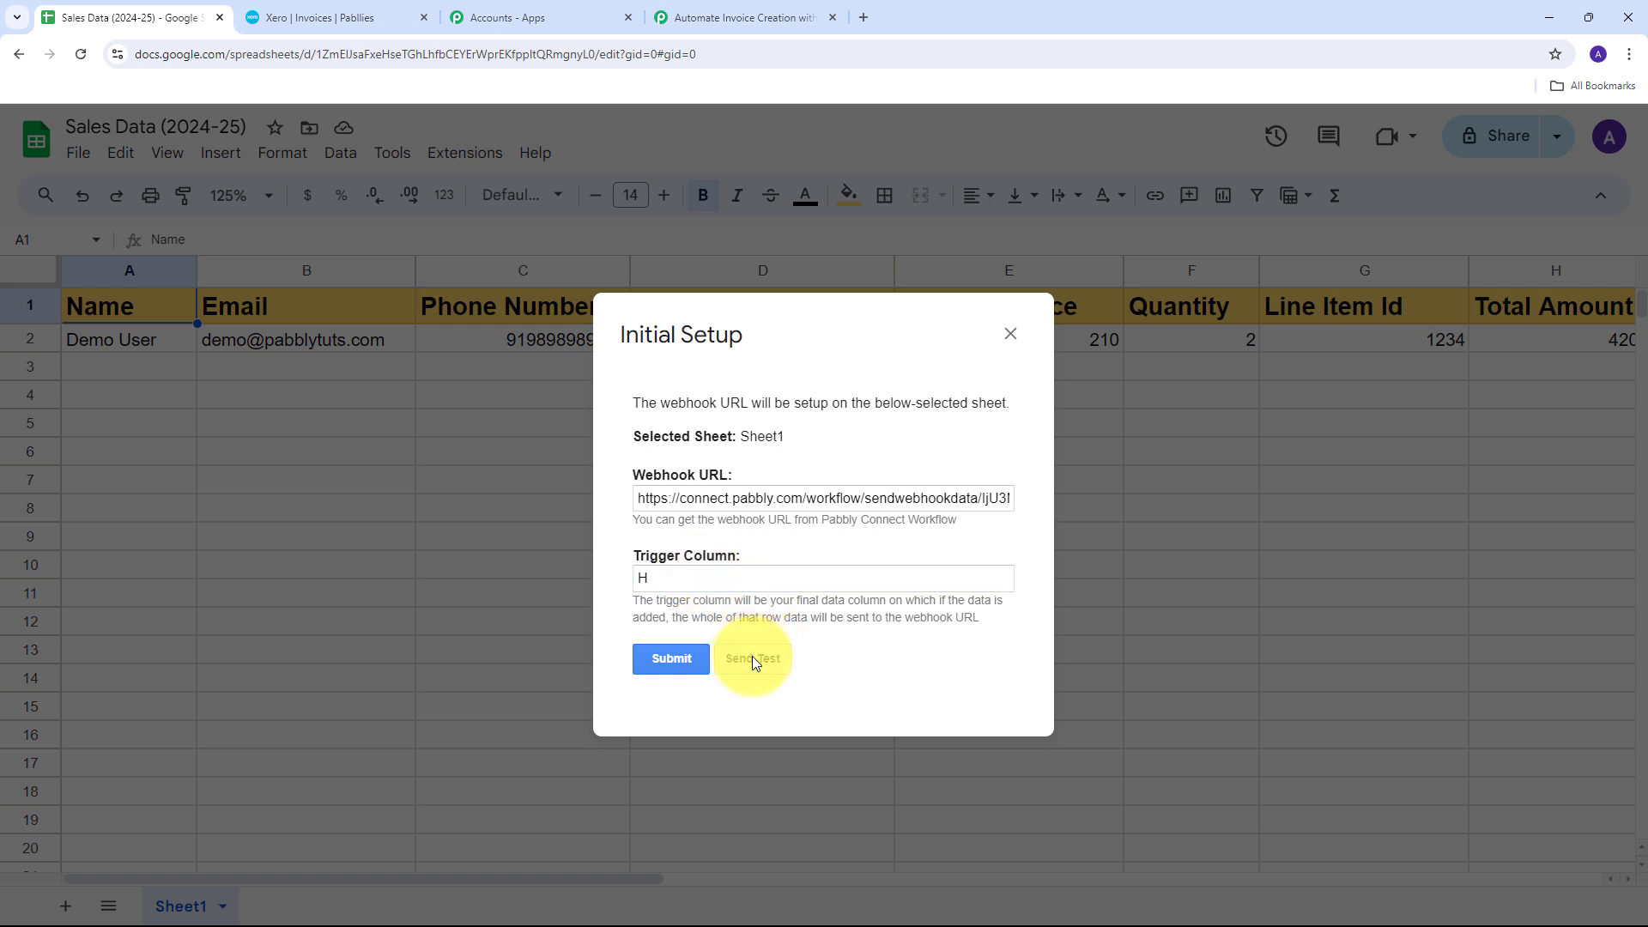
scroll(879, 528, down, 1)
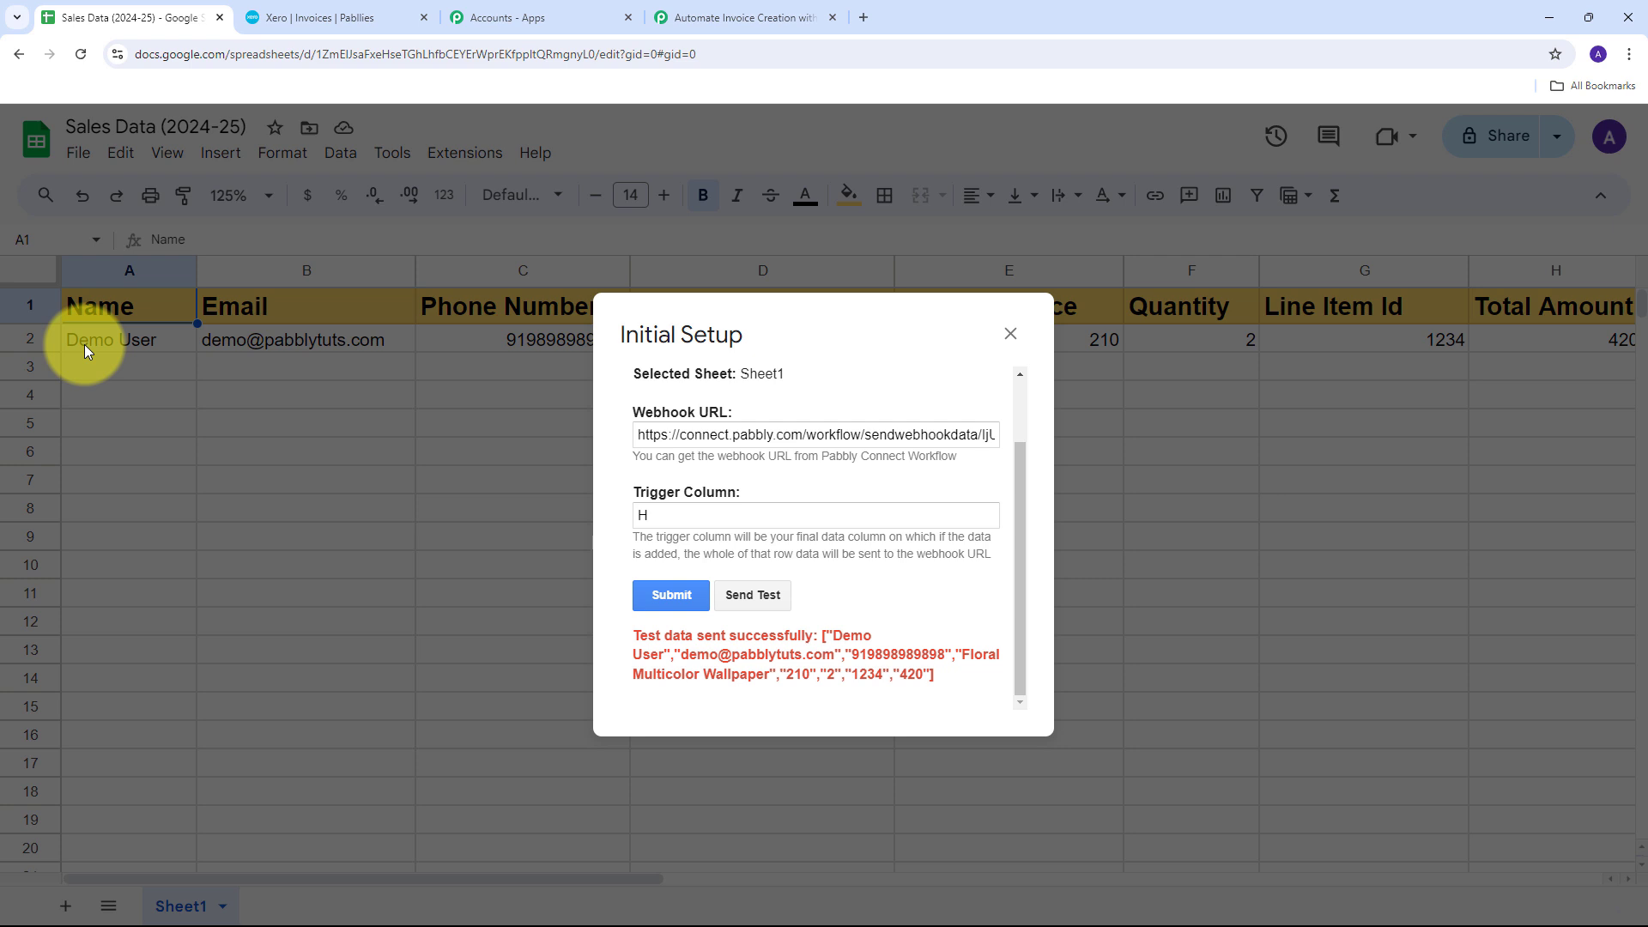
click(677, 596)
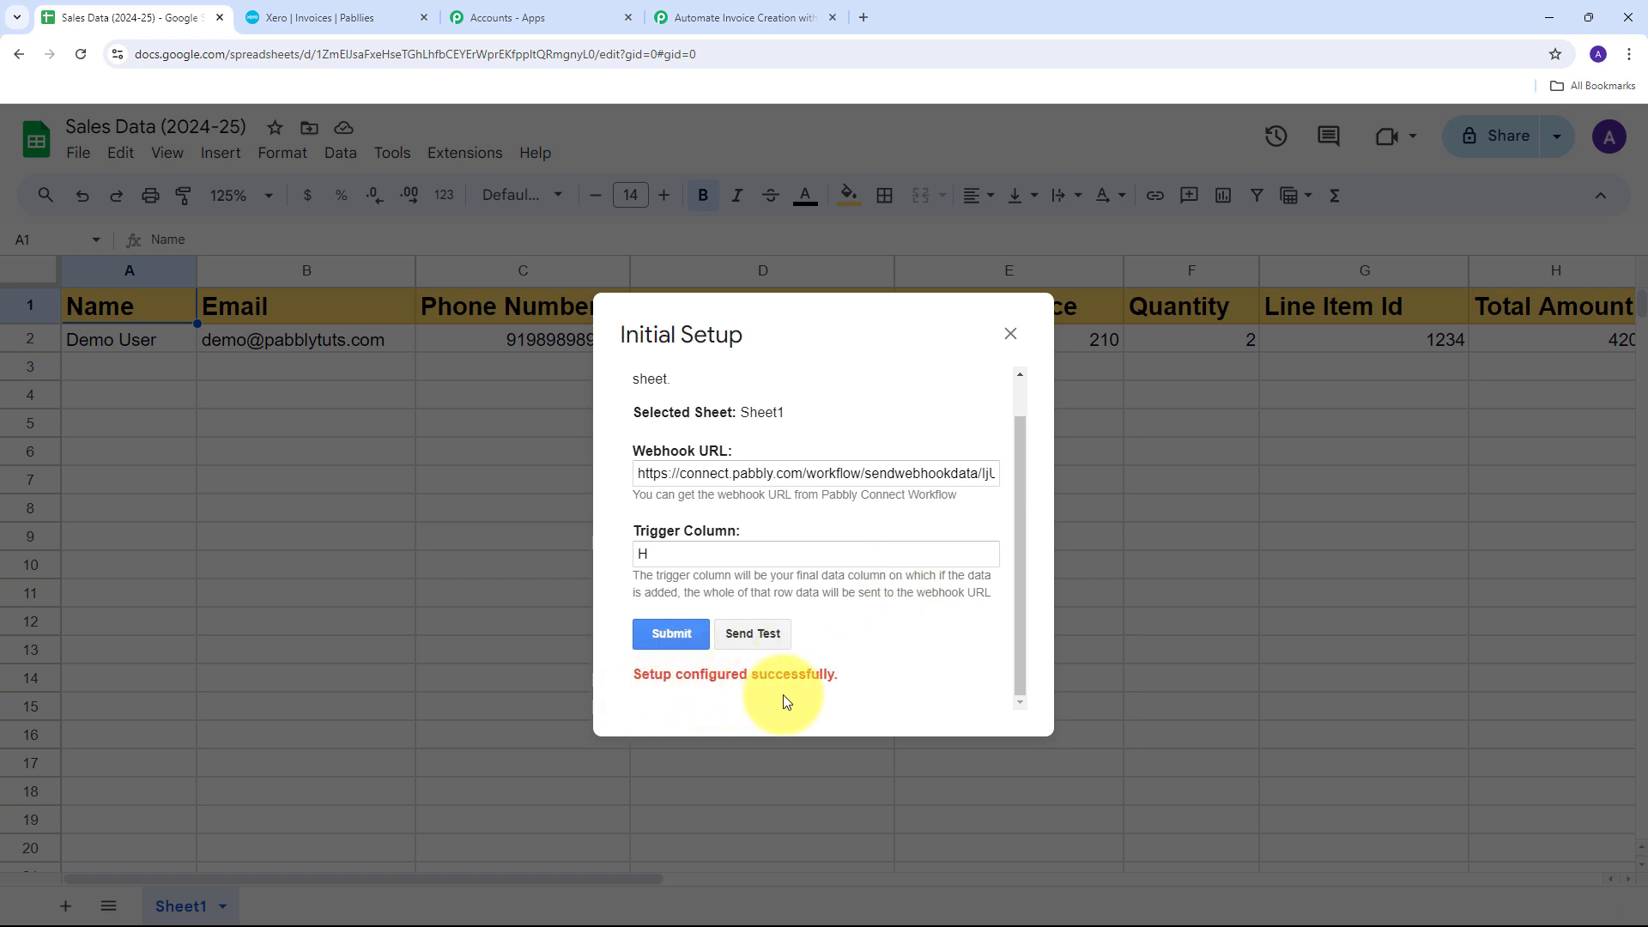
click(1010, 333)
- Turn on Send On Event for the spreadsheet in the Pabbly Connect Webhooks add-on
click(34, 342)
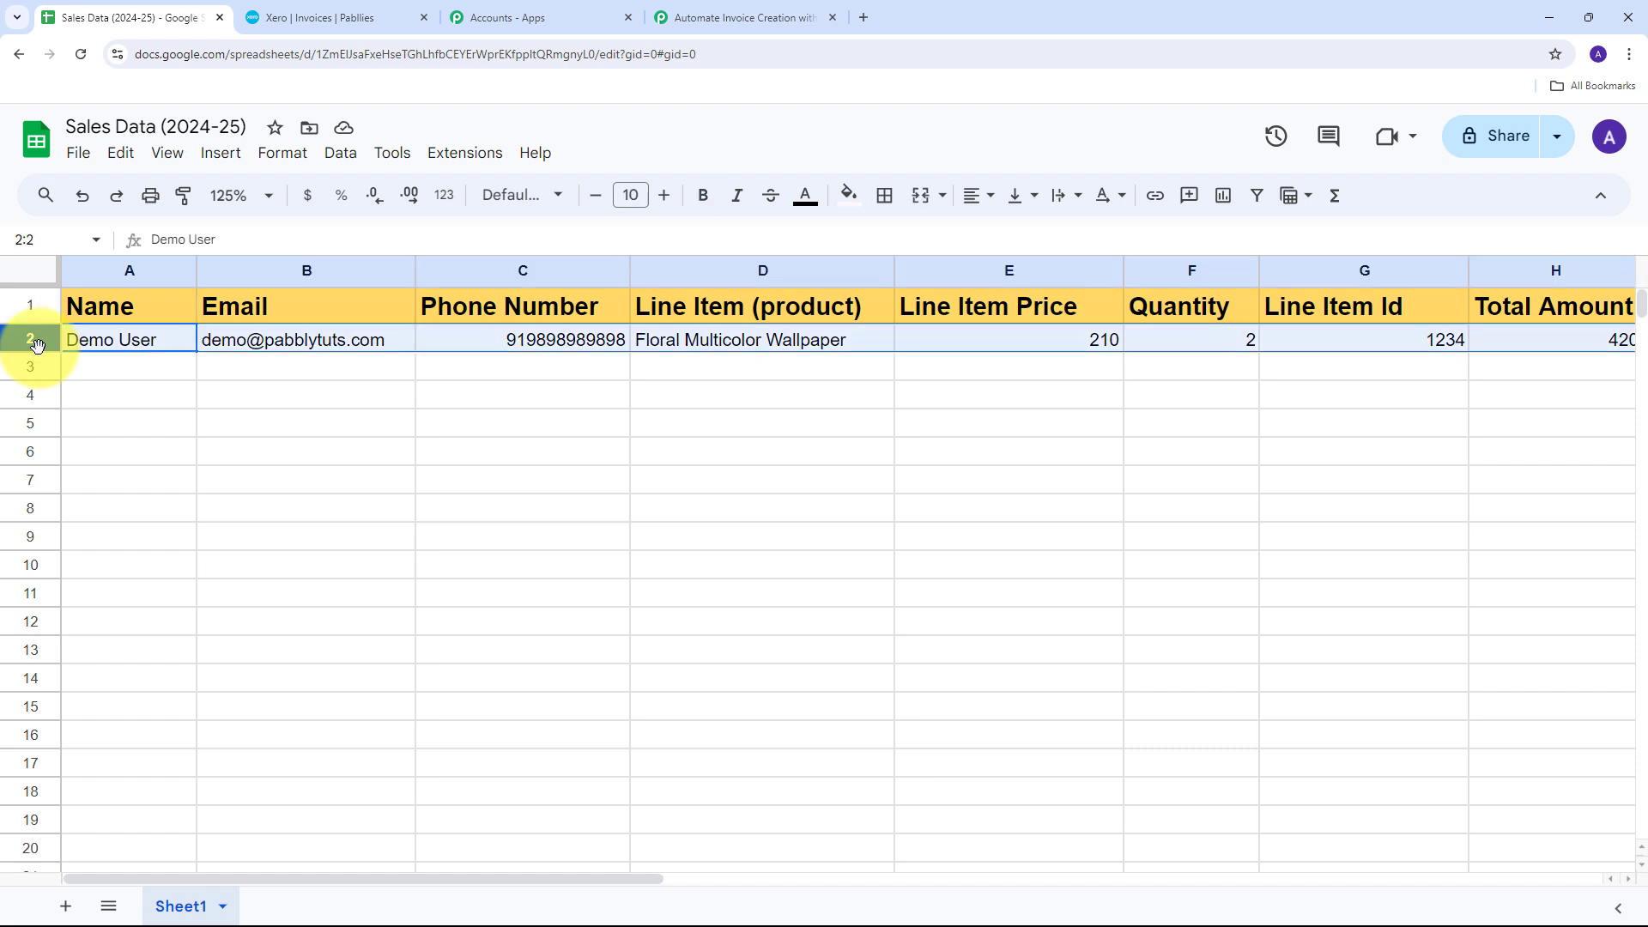
click(110, 371)
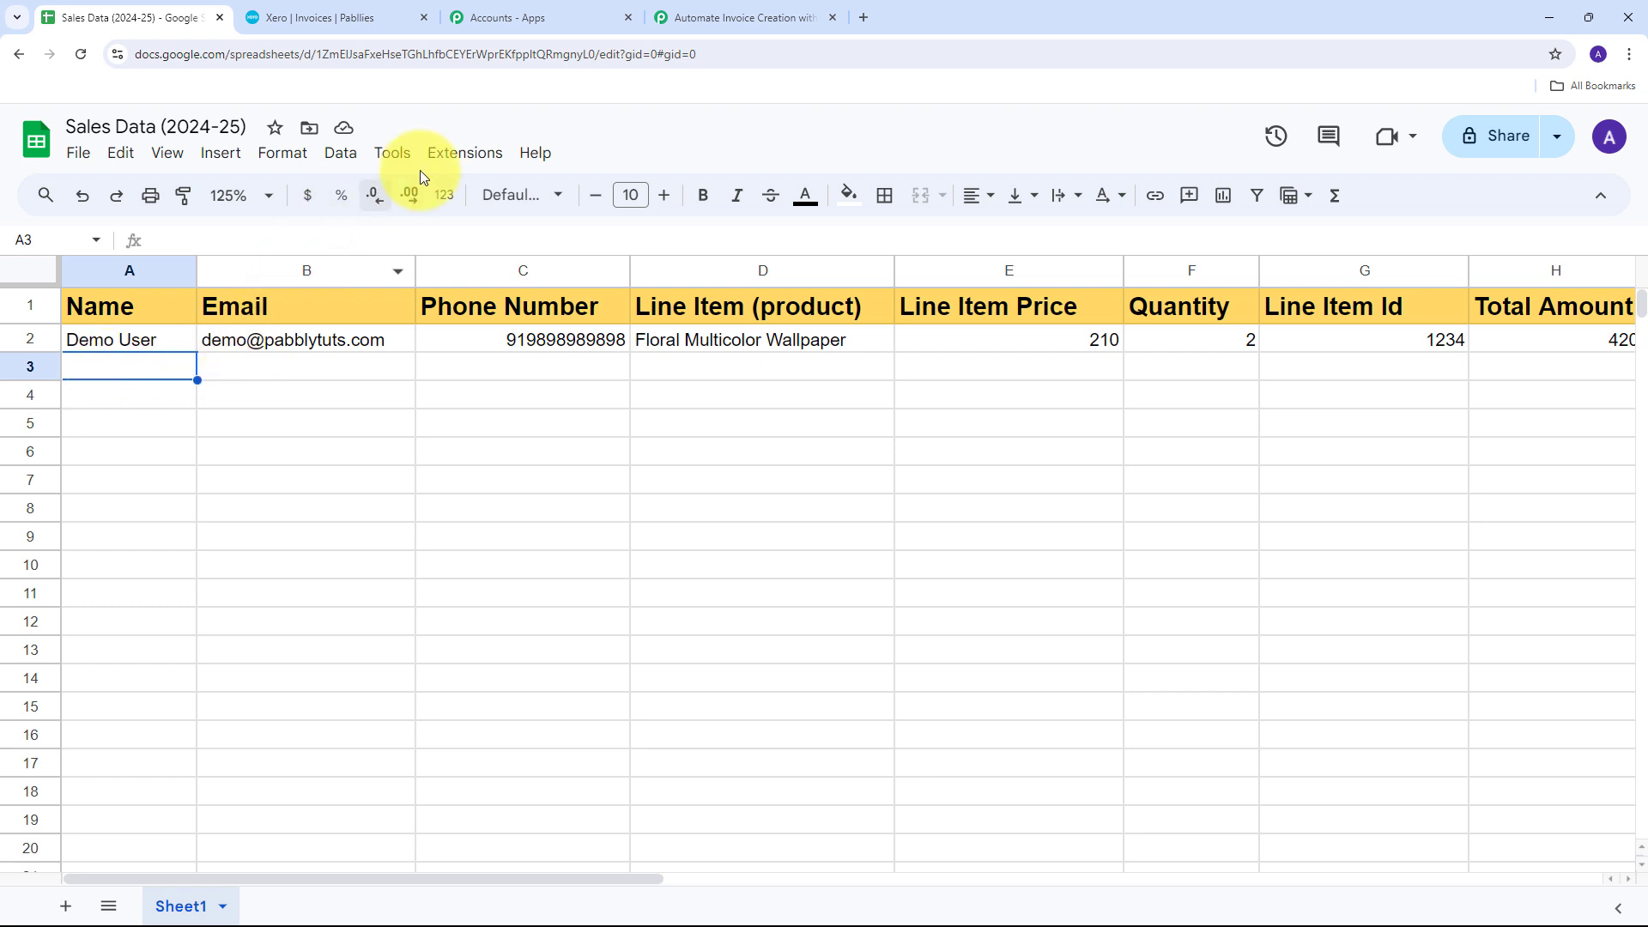
click(446, 154)
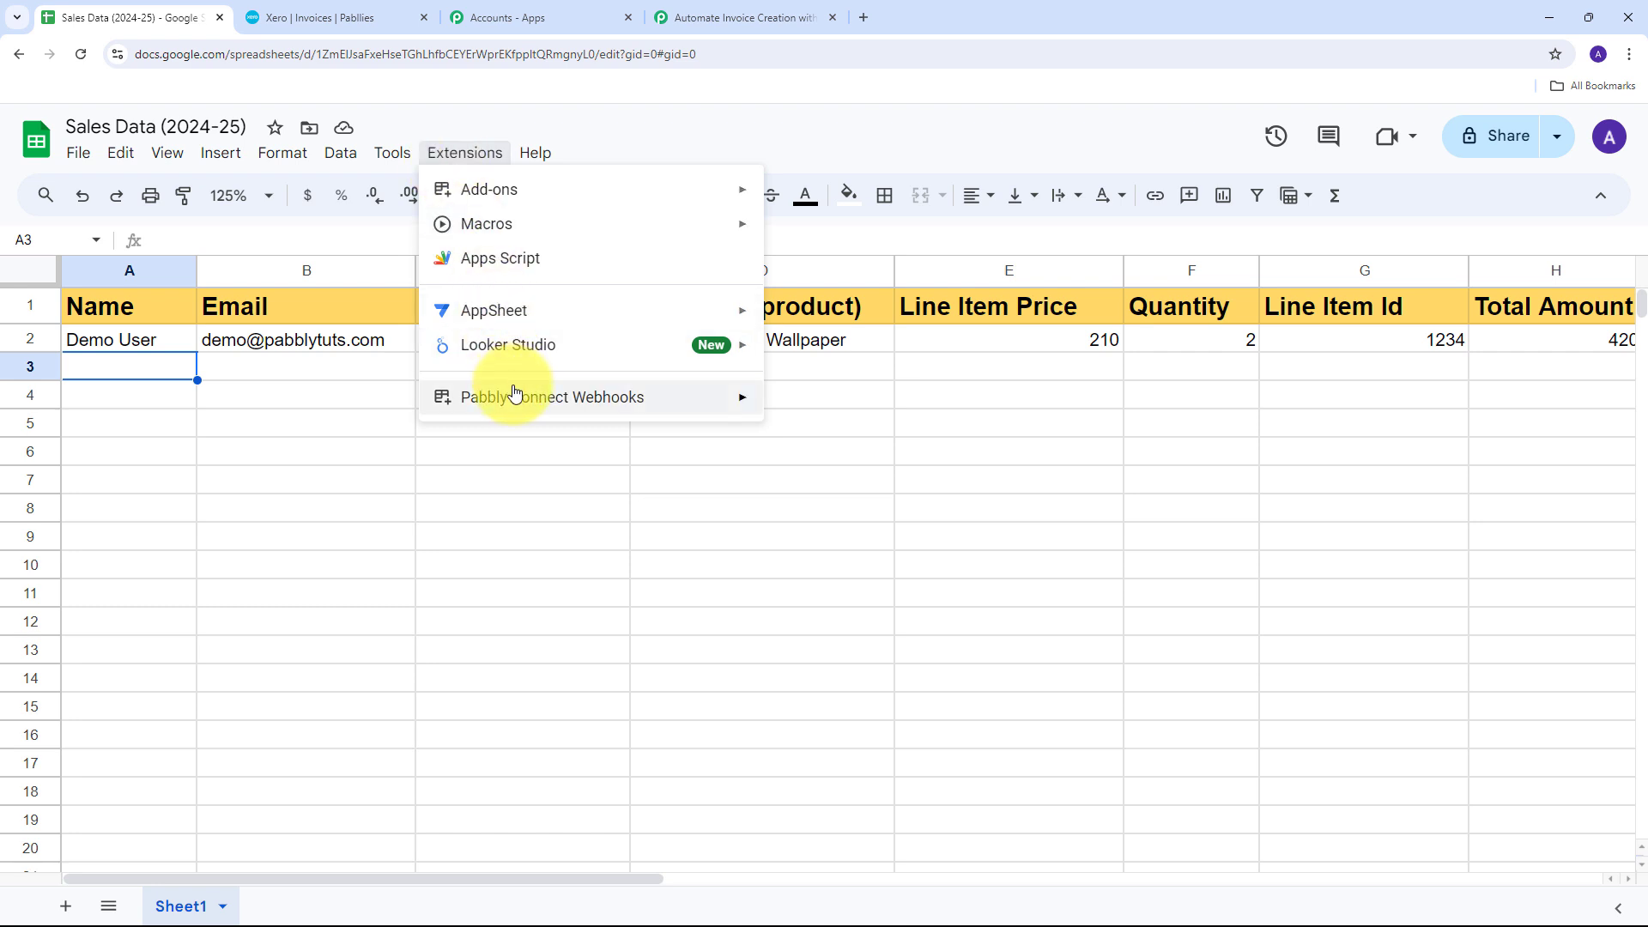
mouse_move(515, 395)
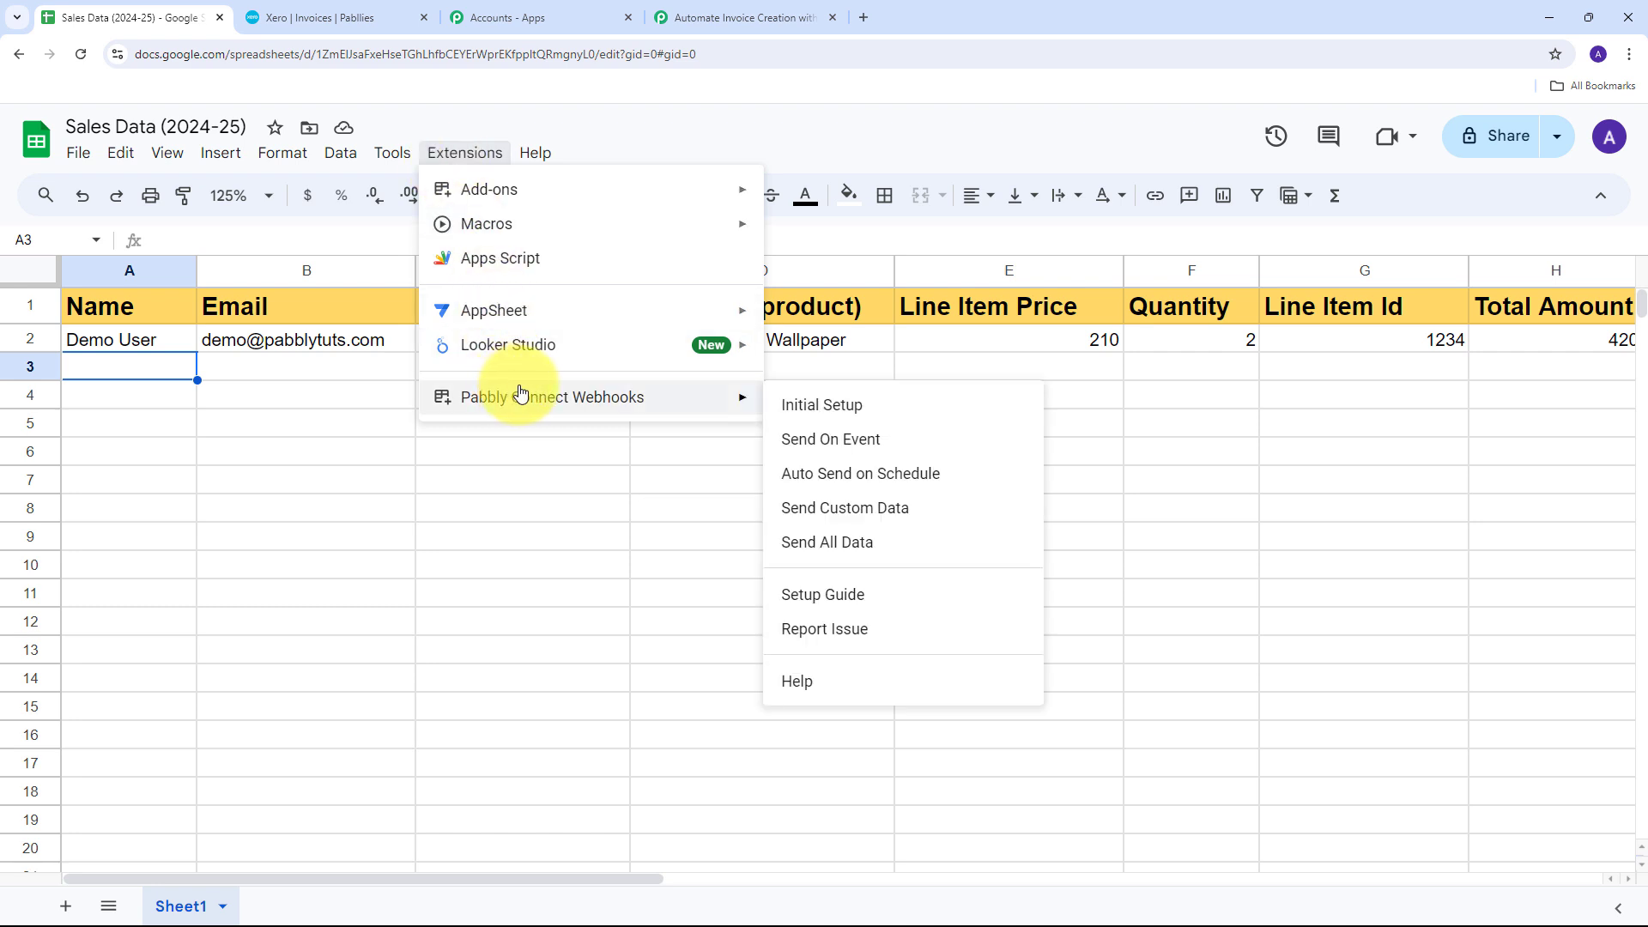
click(809, 446)
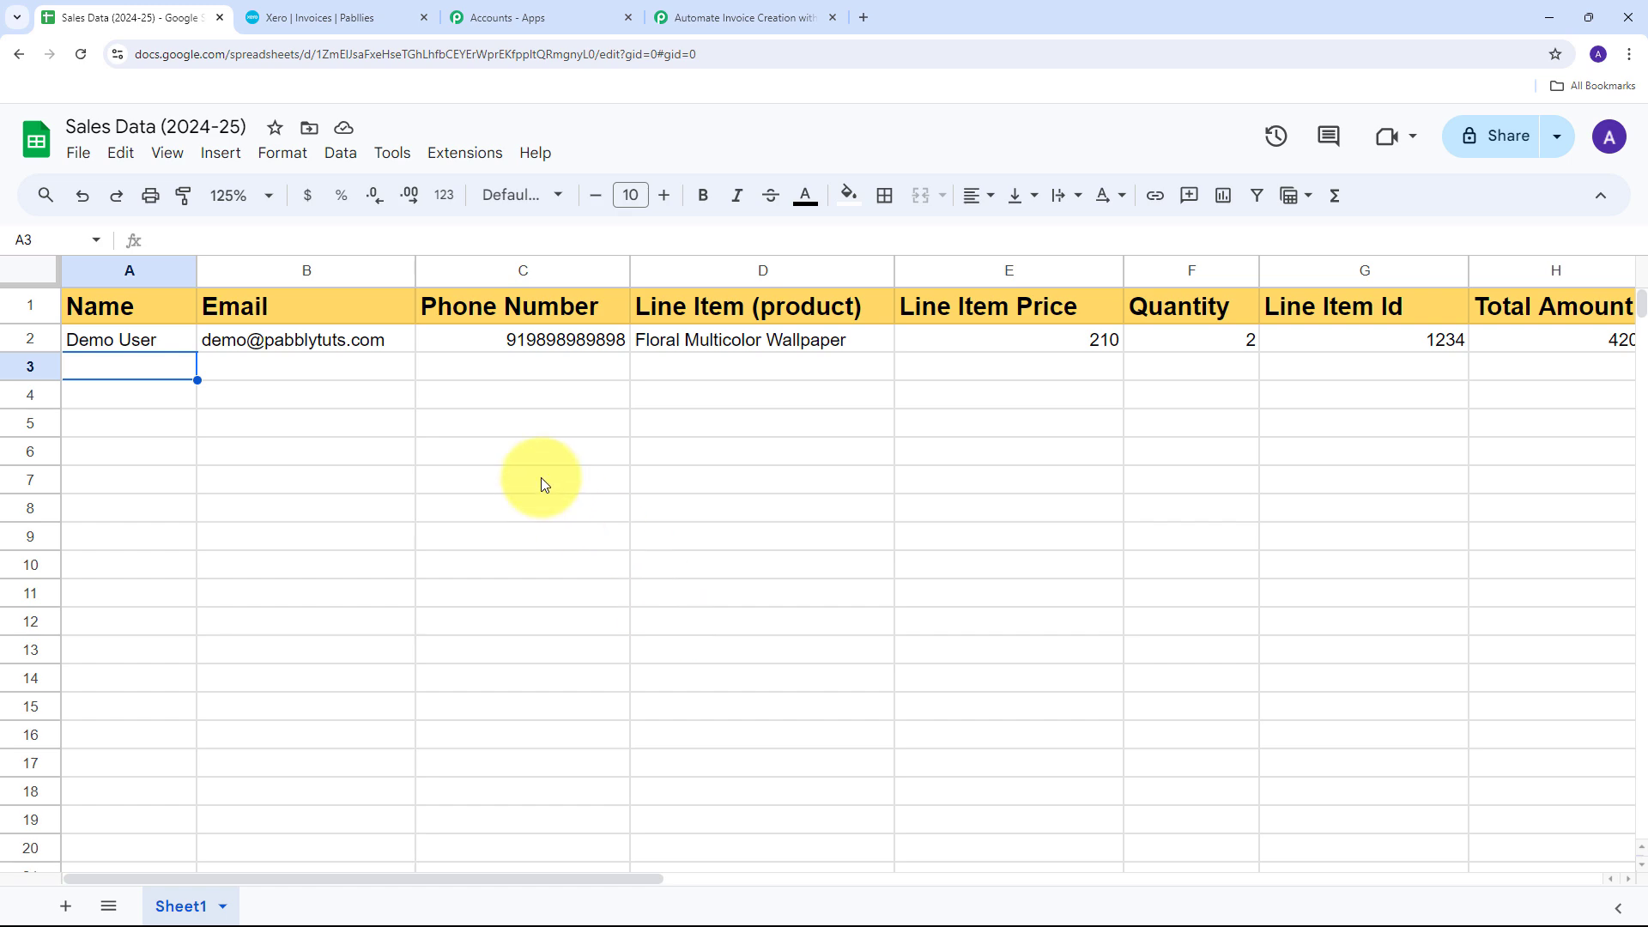
- Switch to the Pabbly Connect workflow and examine the received trigger response, from trigger column and total amount to line item details and email
click(756, 11)
click(592, 352)
scroll(720, 371, down, 2)
scroll(1122, 287, down, 7)
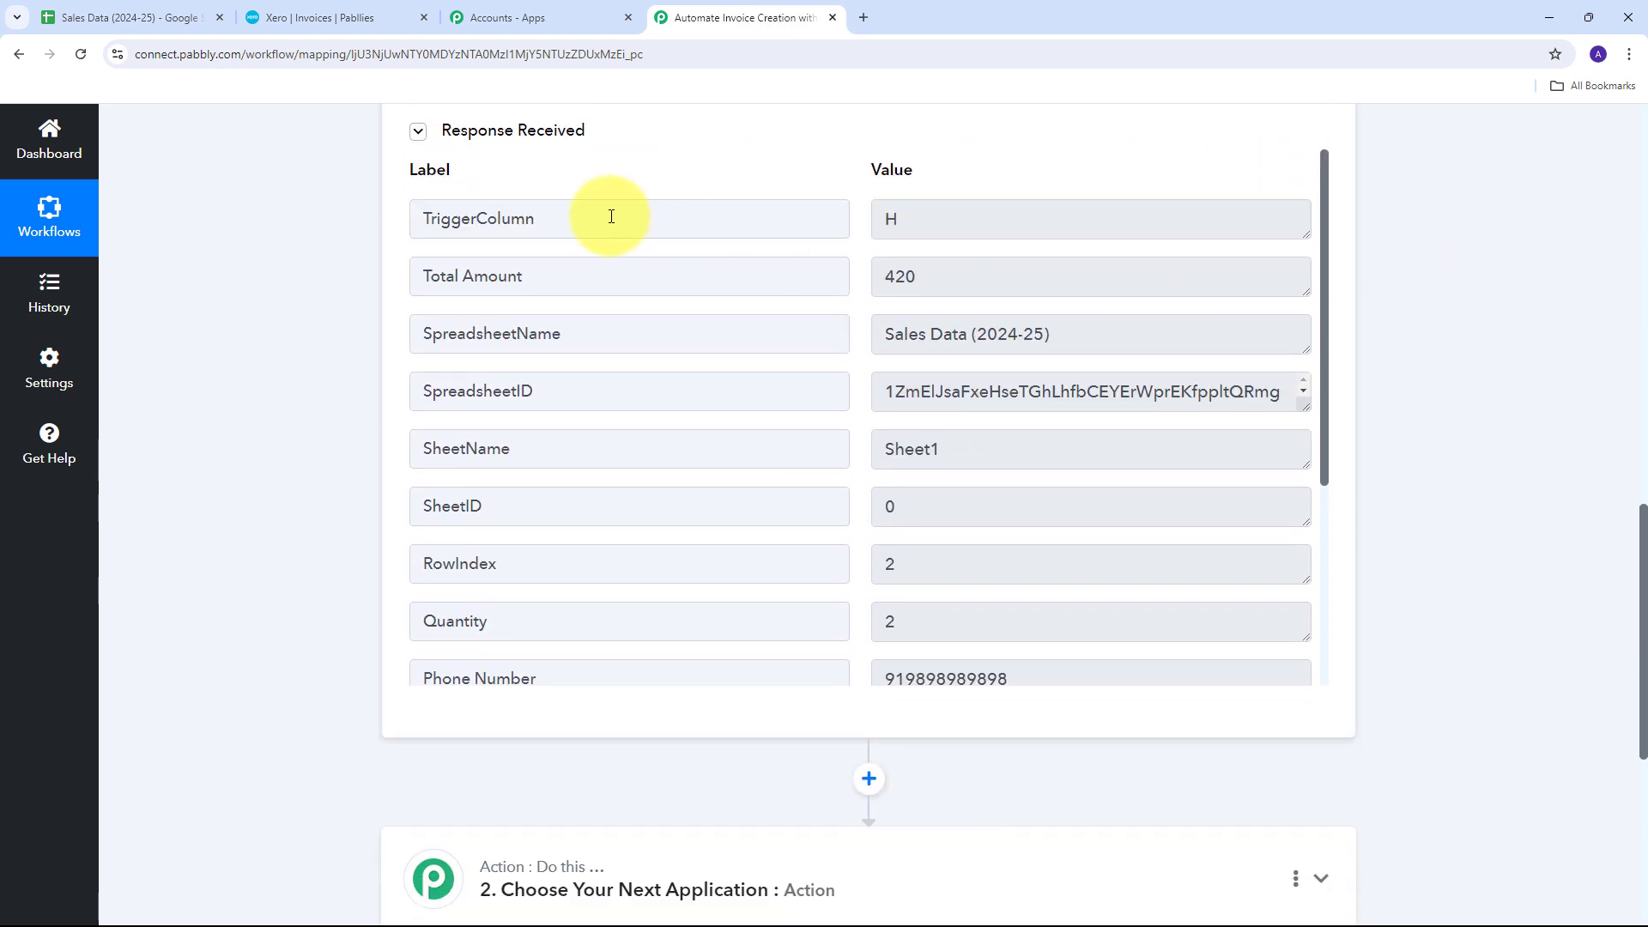
click(990, 218)
key(Tab)
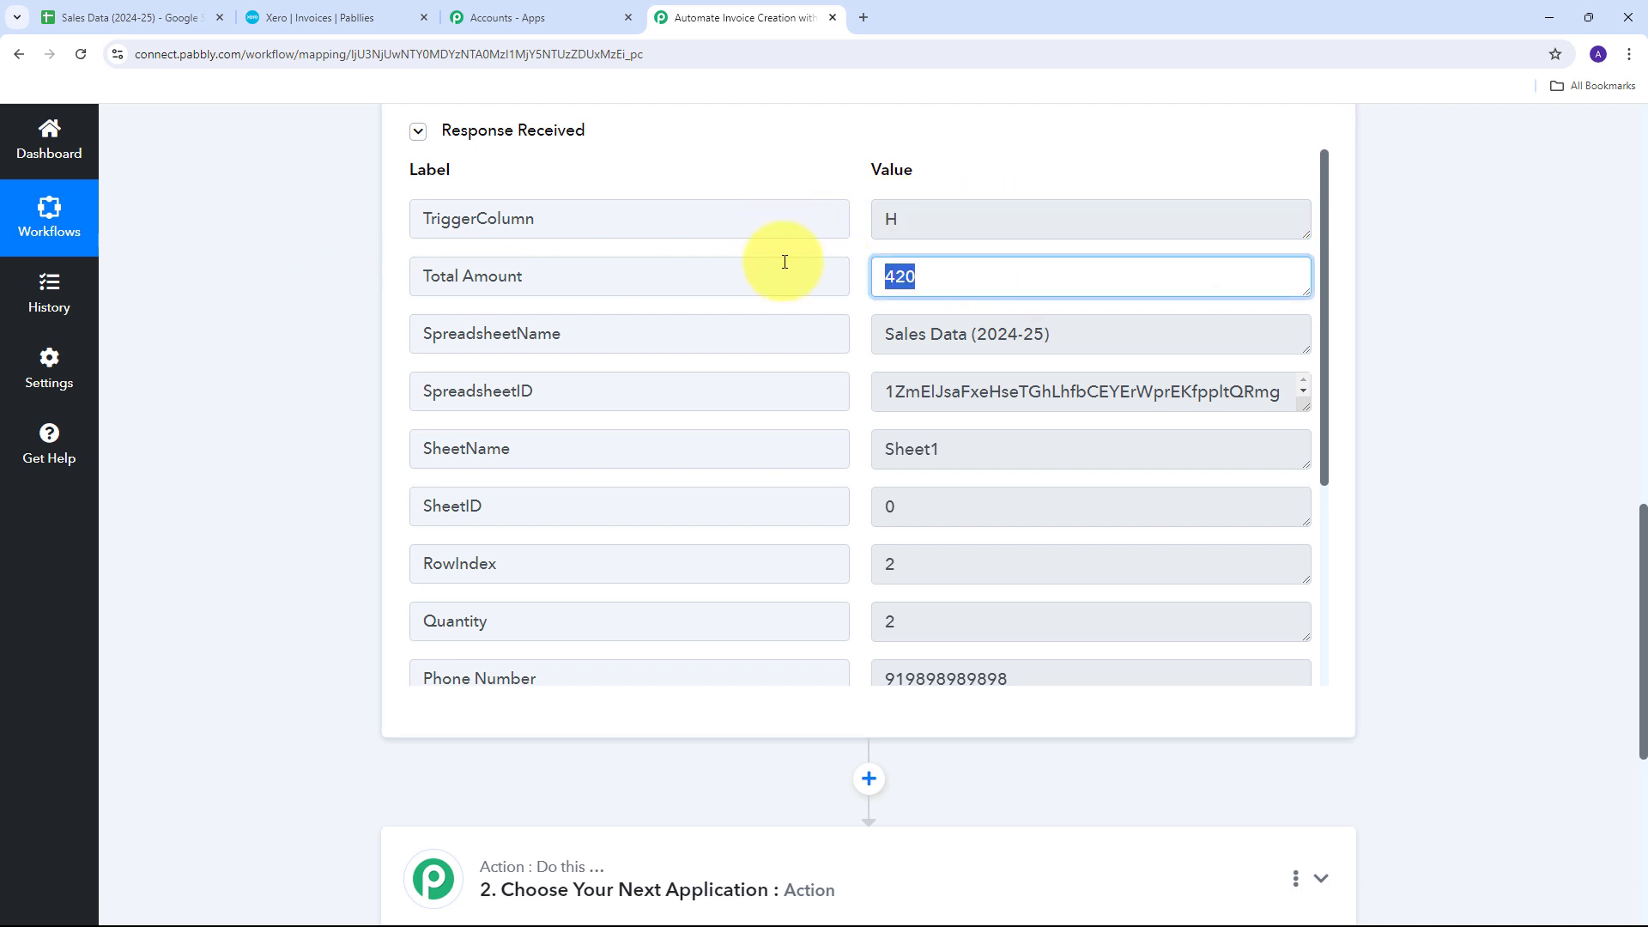
scroll(968, 292, down, 3)
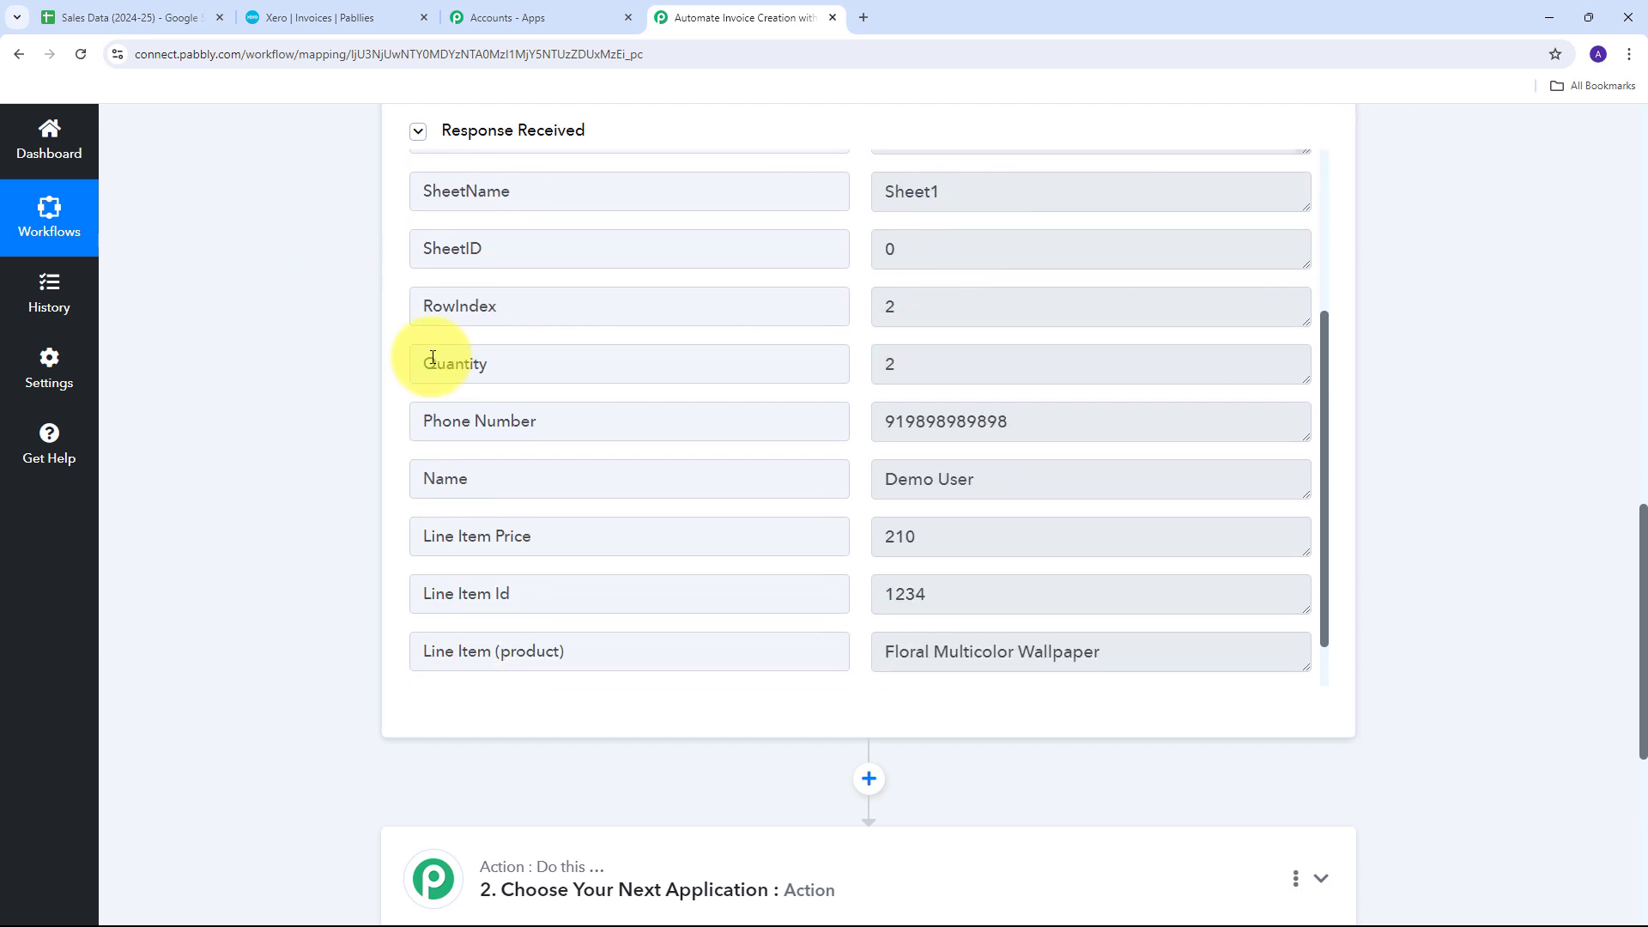
click(1034, 373)
scroll(1155, 349, down, 1)
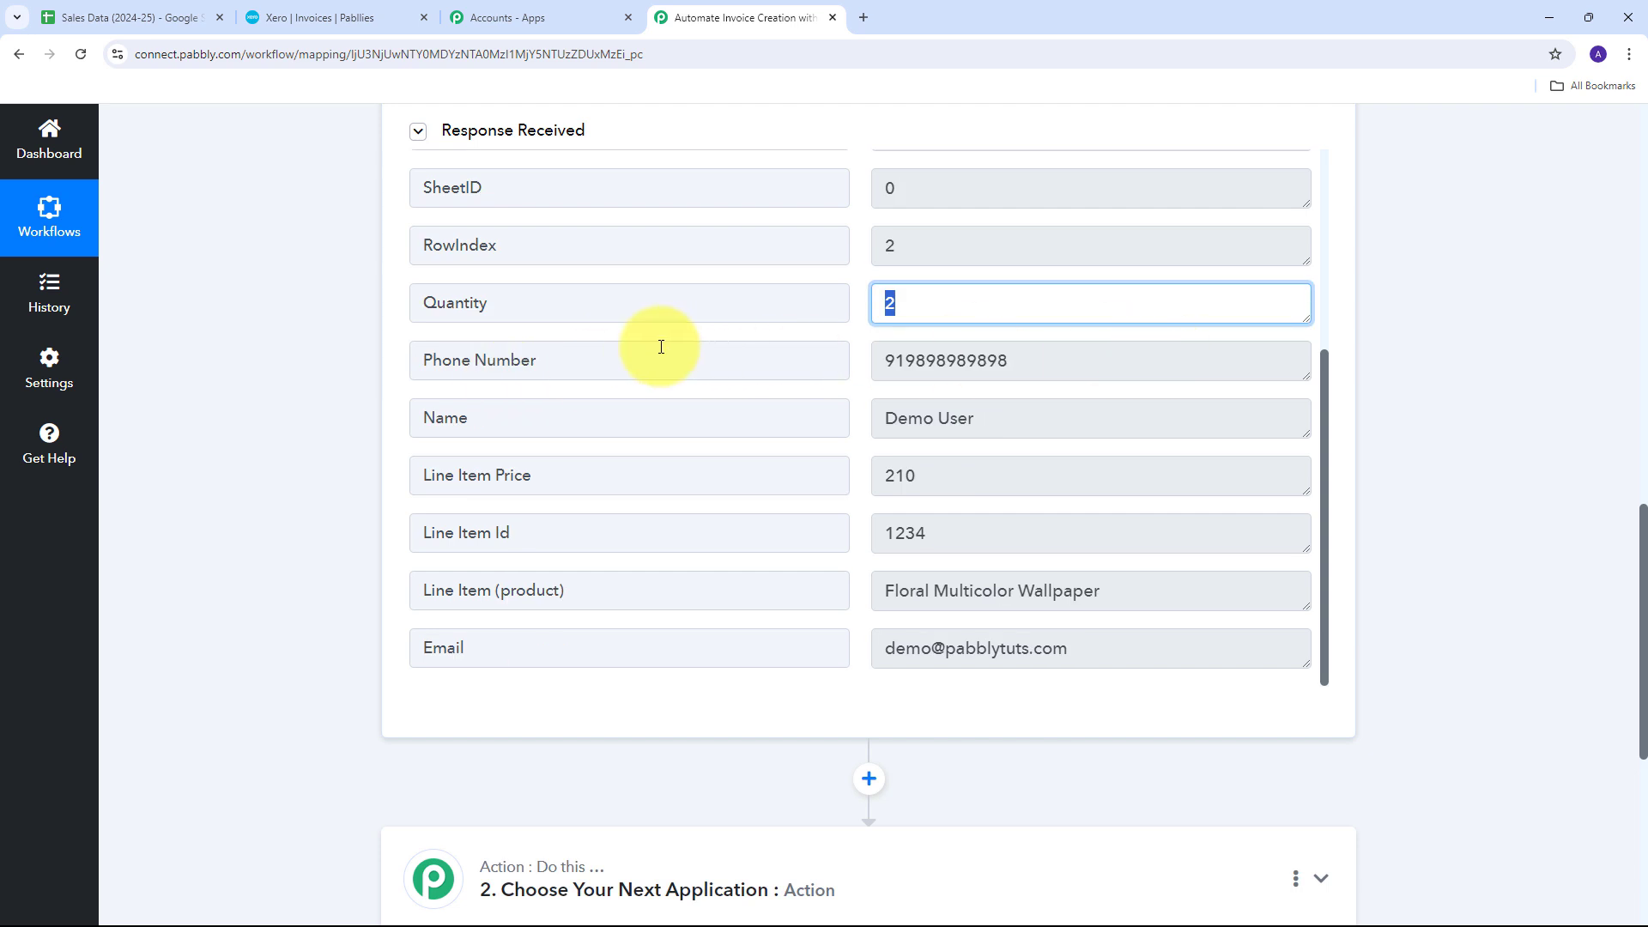
click(1148, 357)
click(1098, 419)
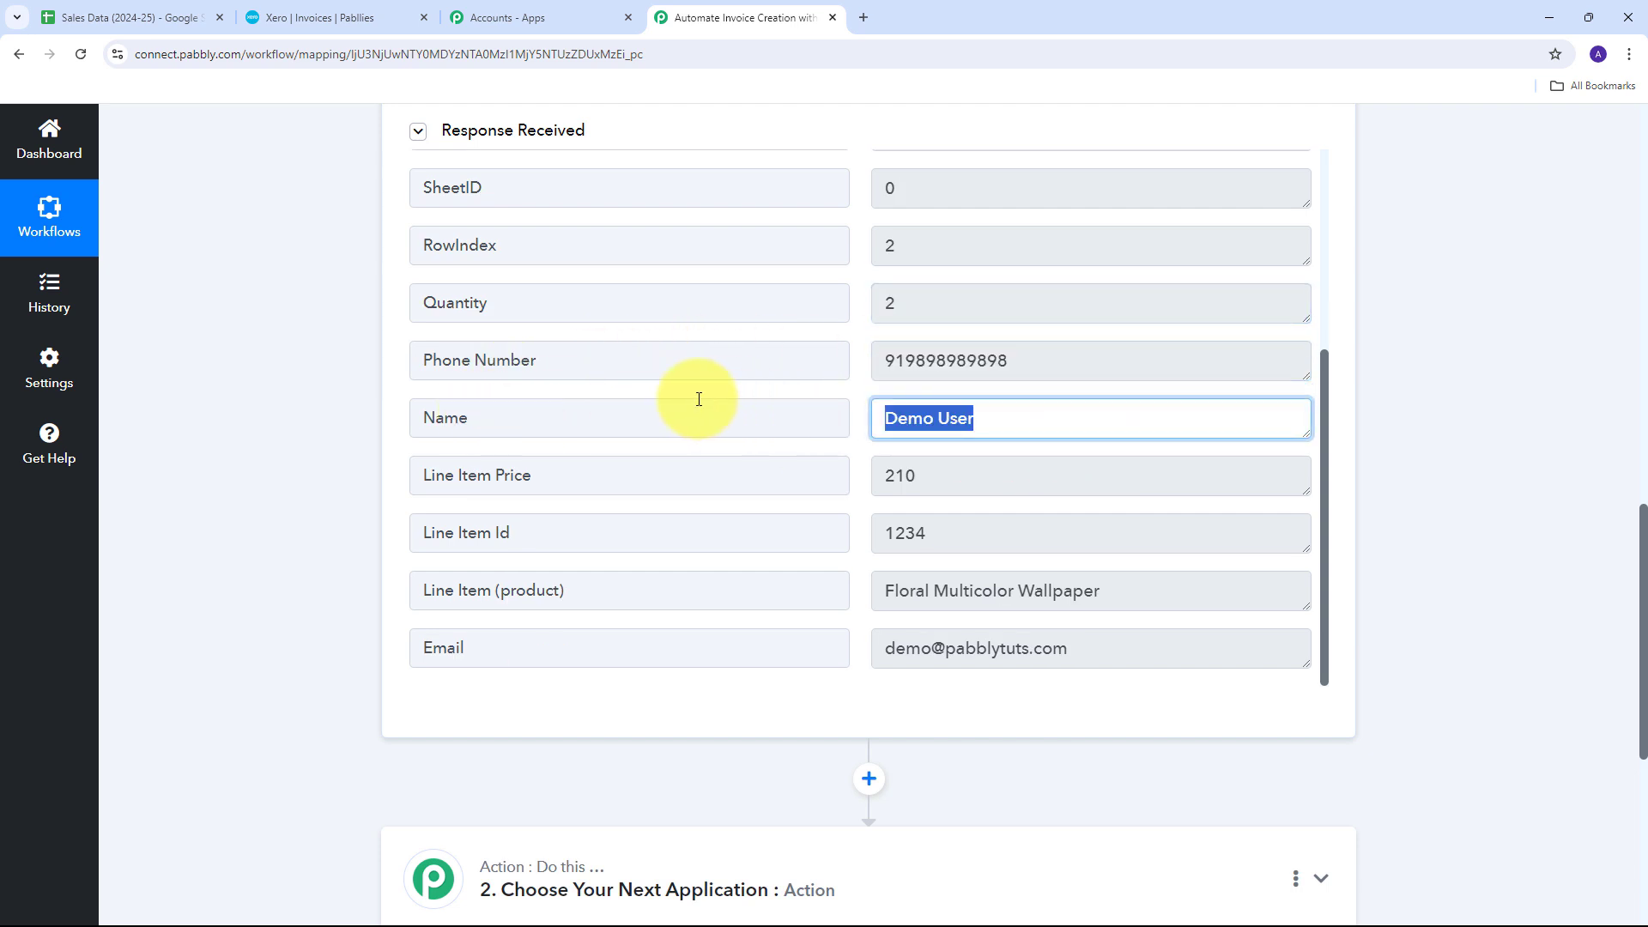
click(927, 487)
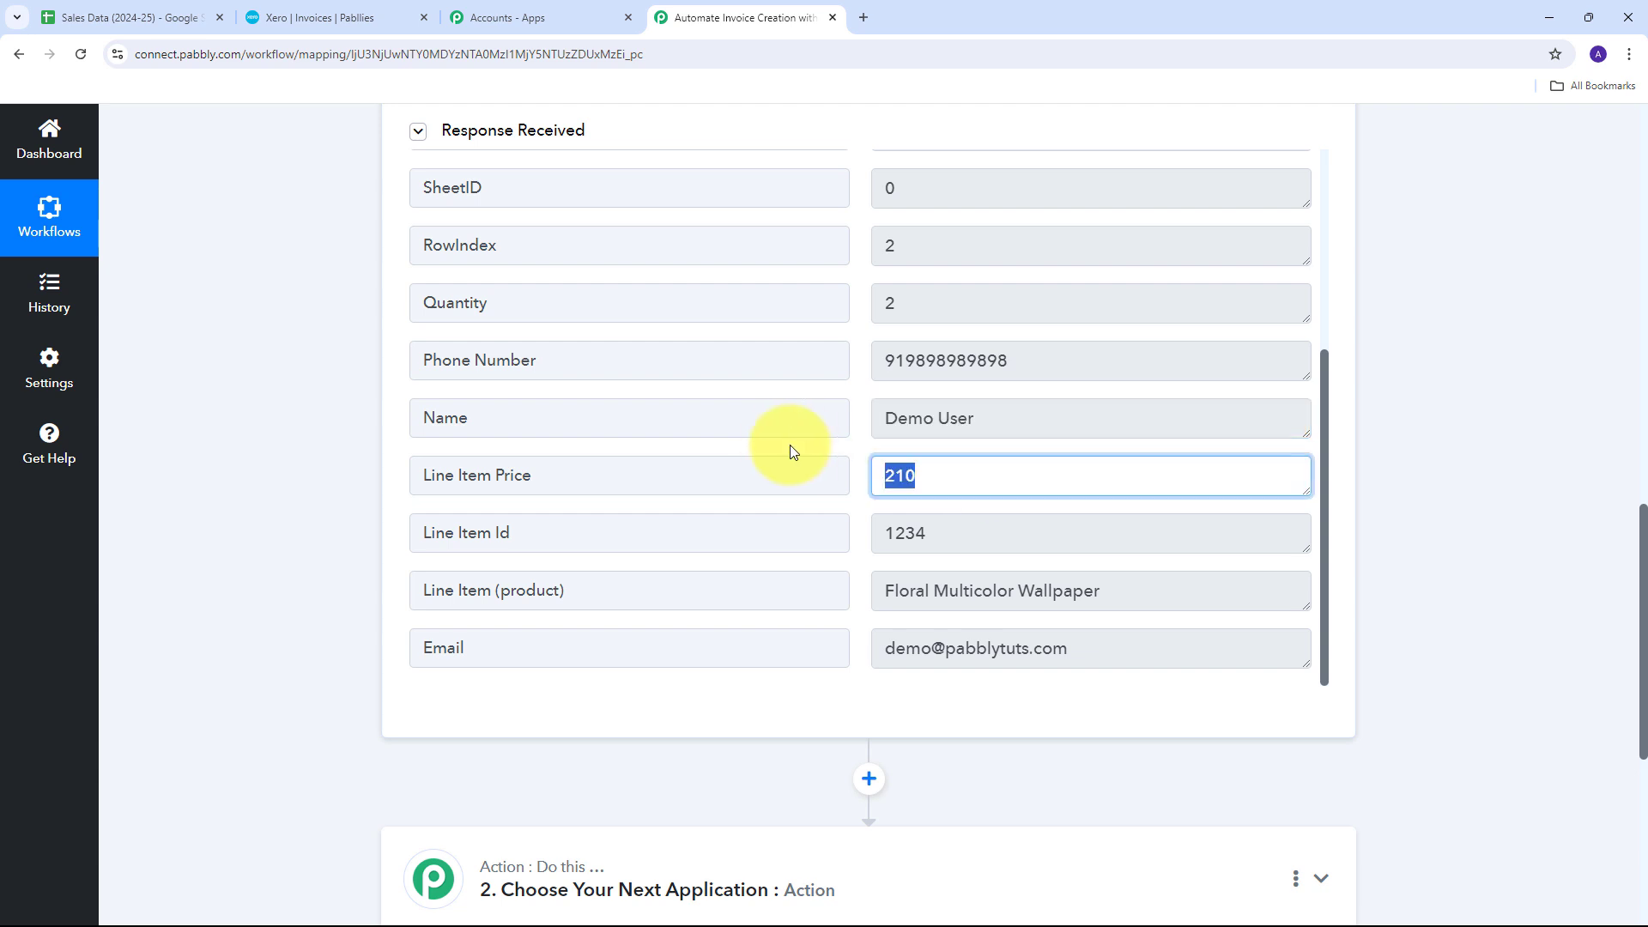
click(945, 536)
click(1206, 593)
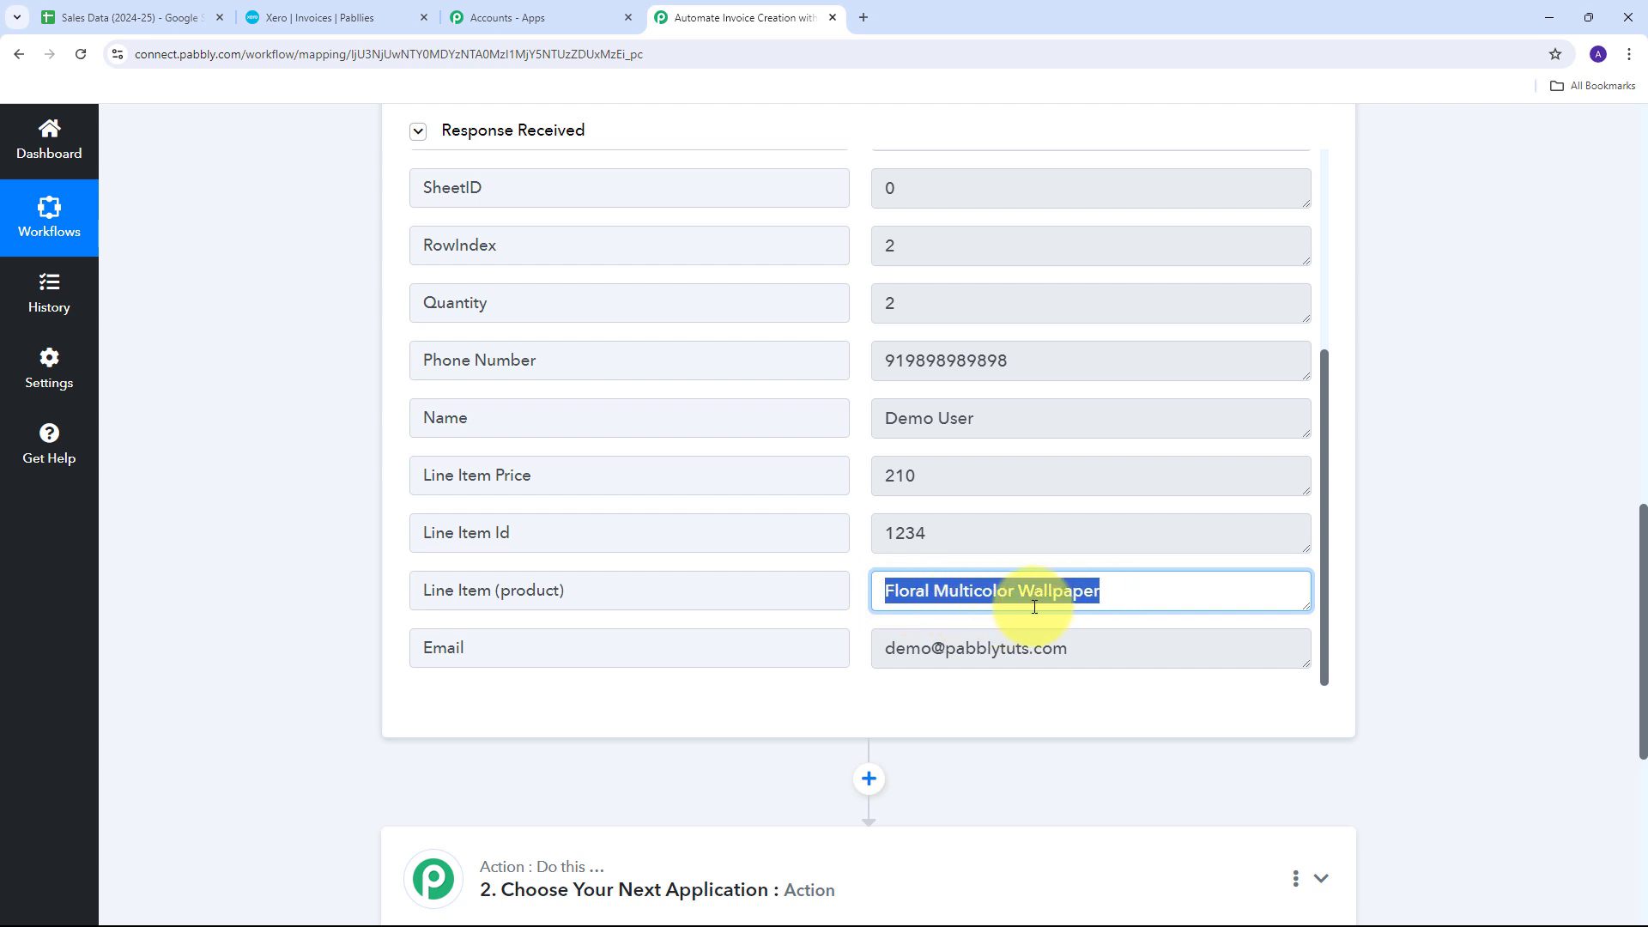
drag(1142, 651, 831, 659)
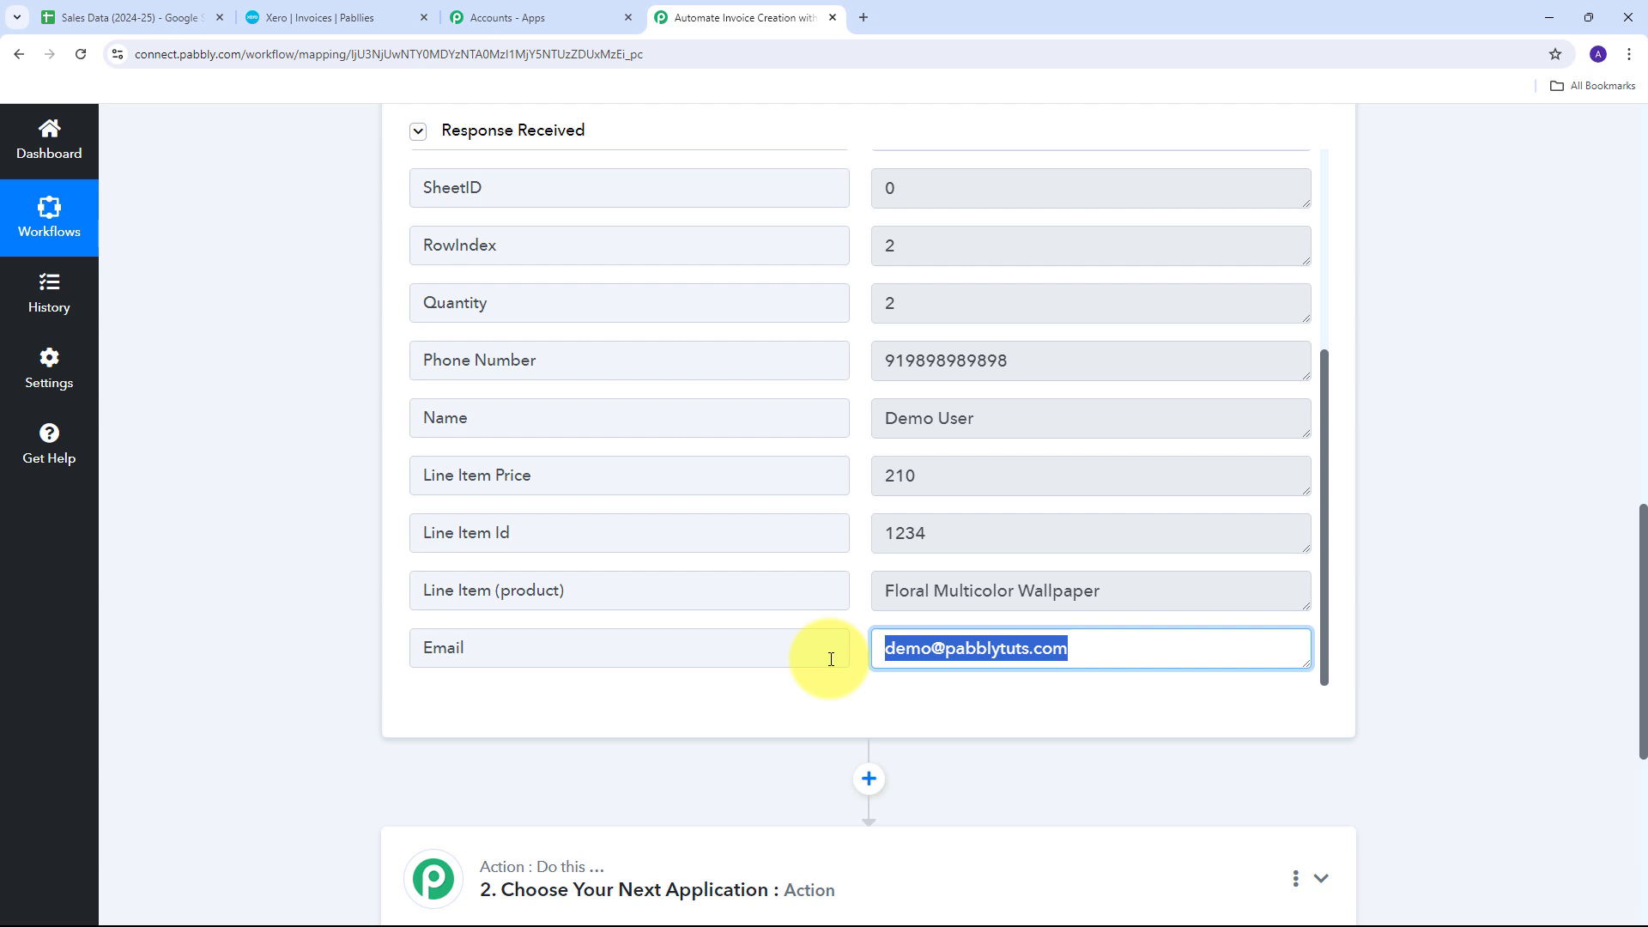
drag(831, 659, 893, 618)
scroll(883, 564, up, 4)
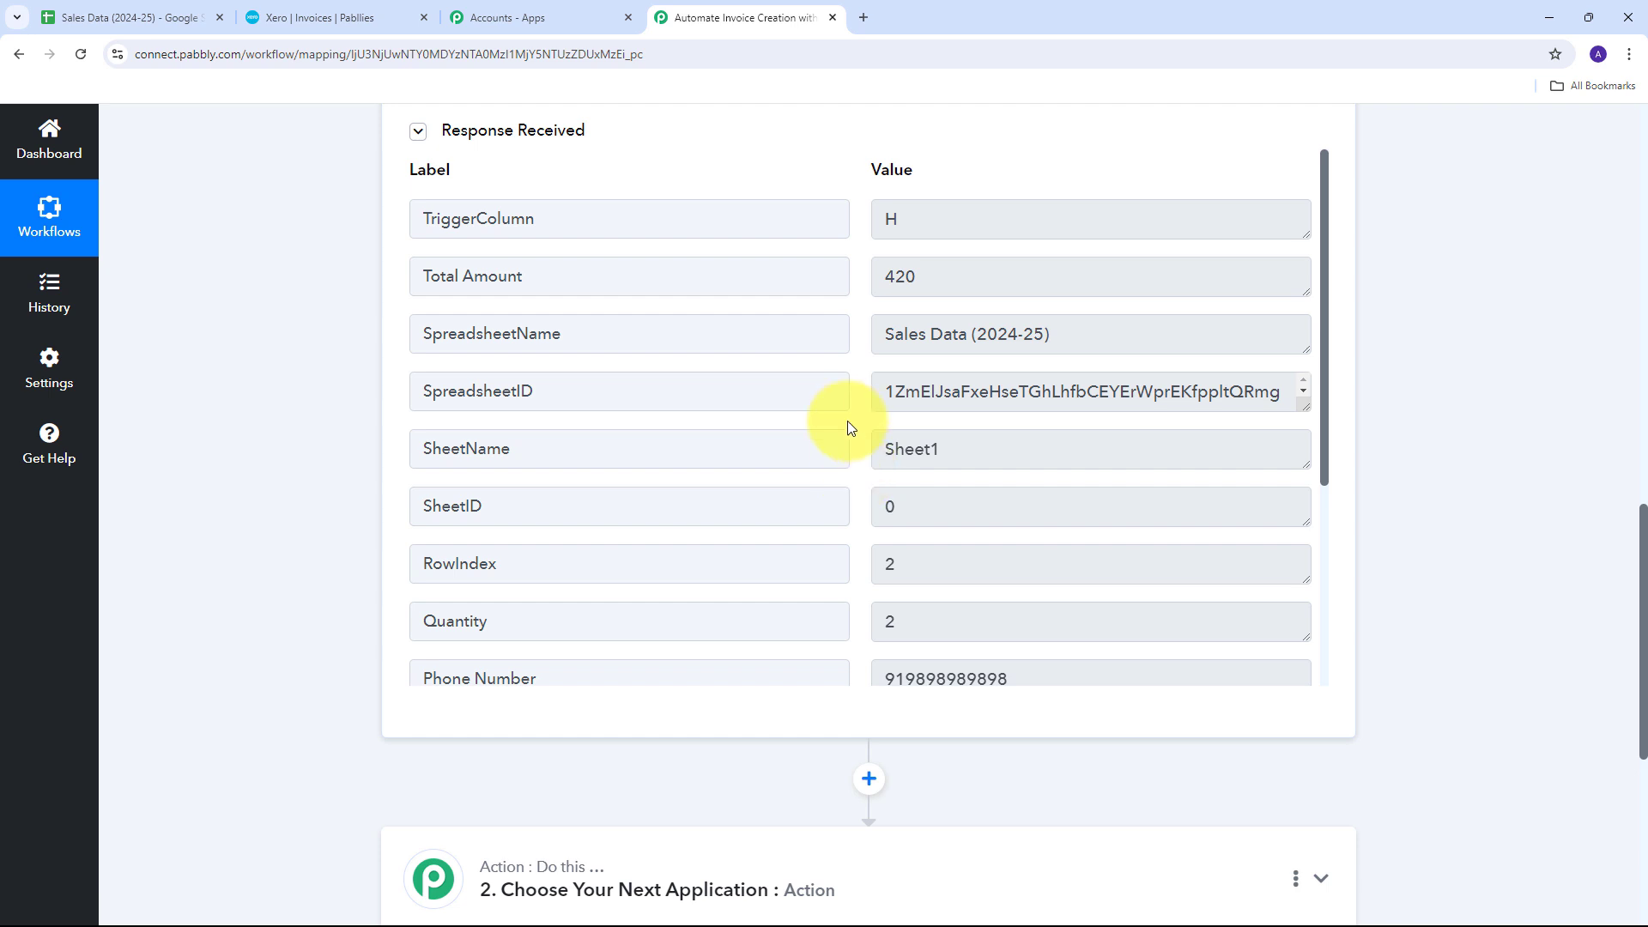
- Set the workflow's action step to the Xero app with the action event Create an Invoice
scroll(1398, 449, down, 4)
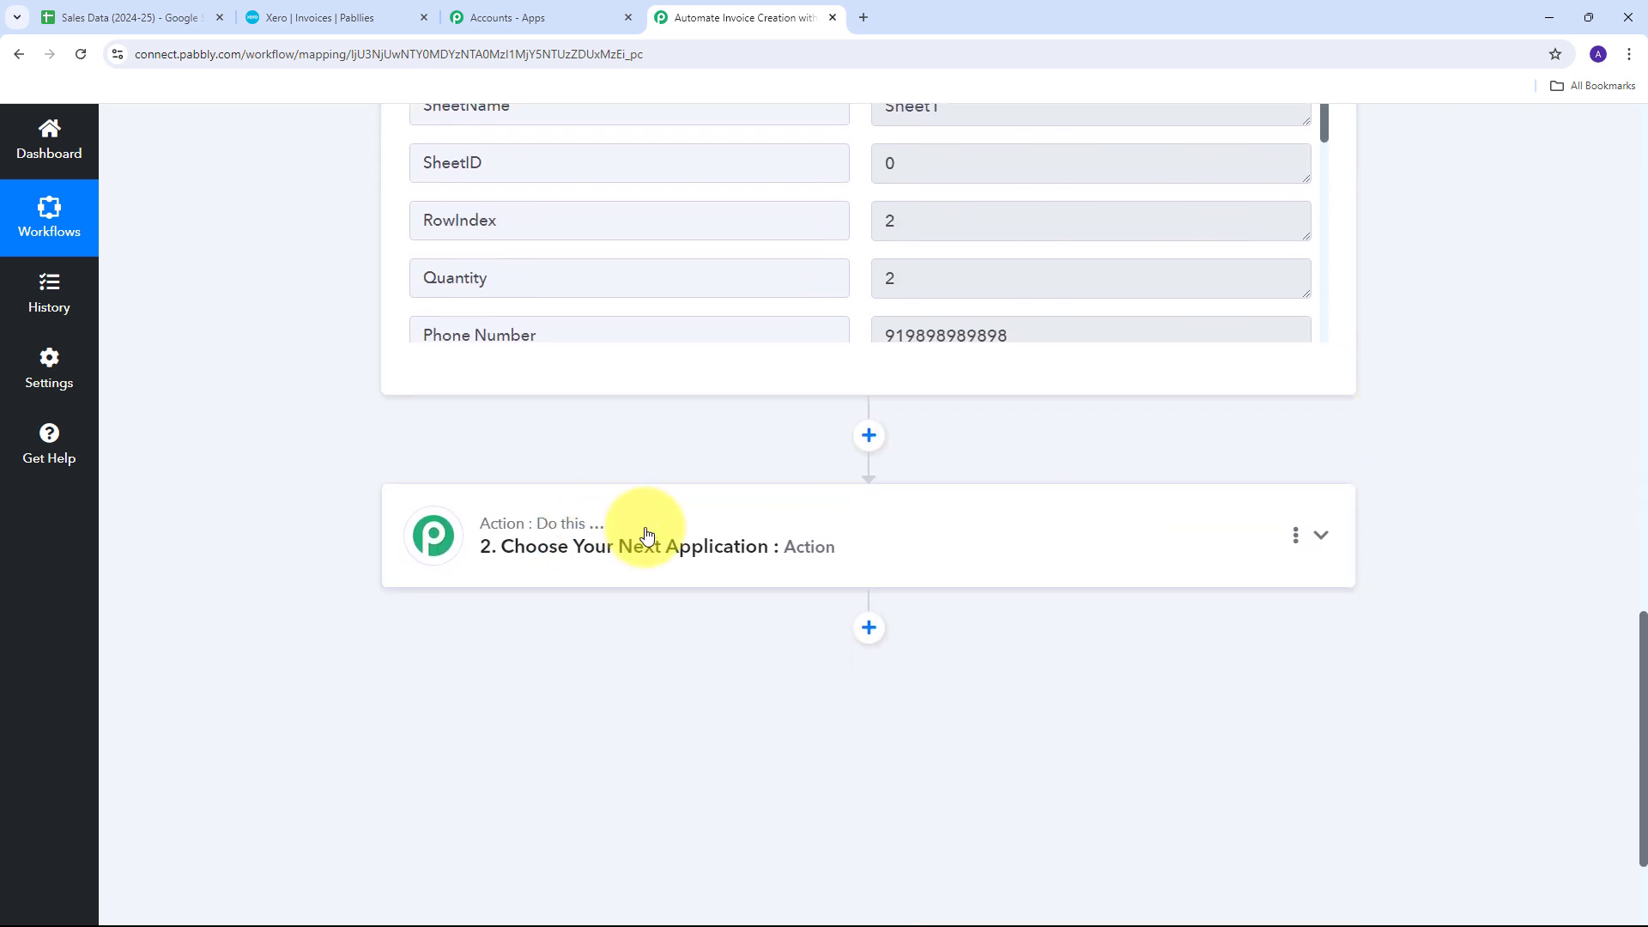
click(1318, 534)
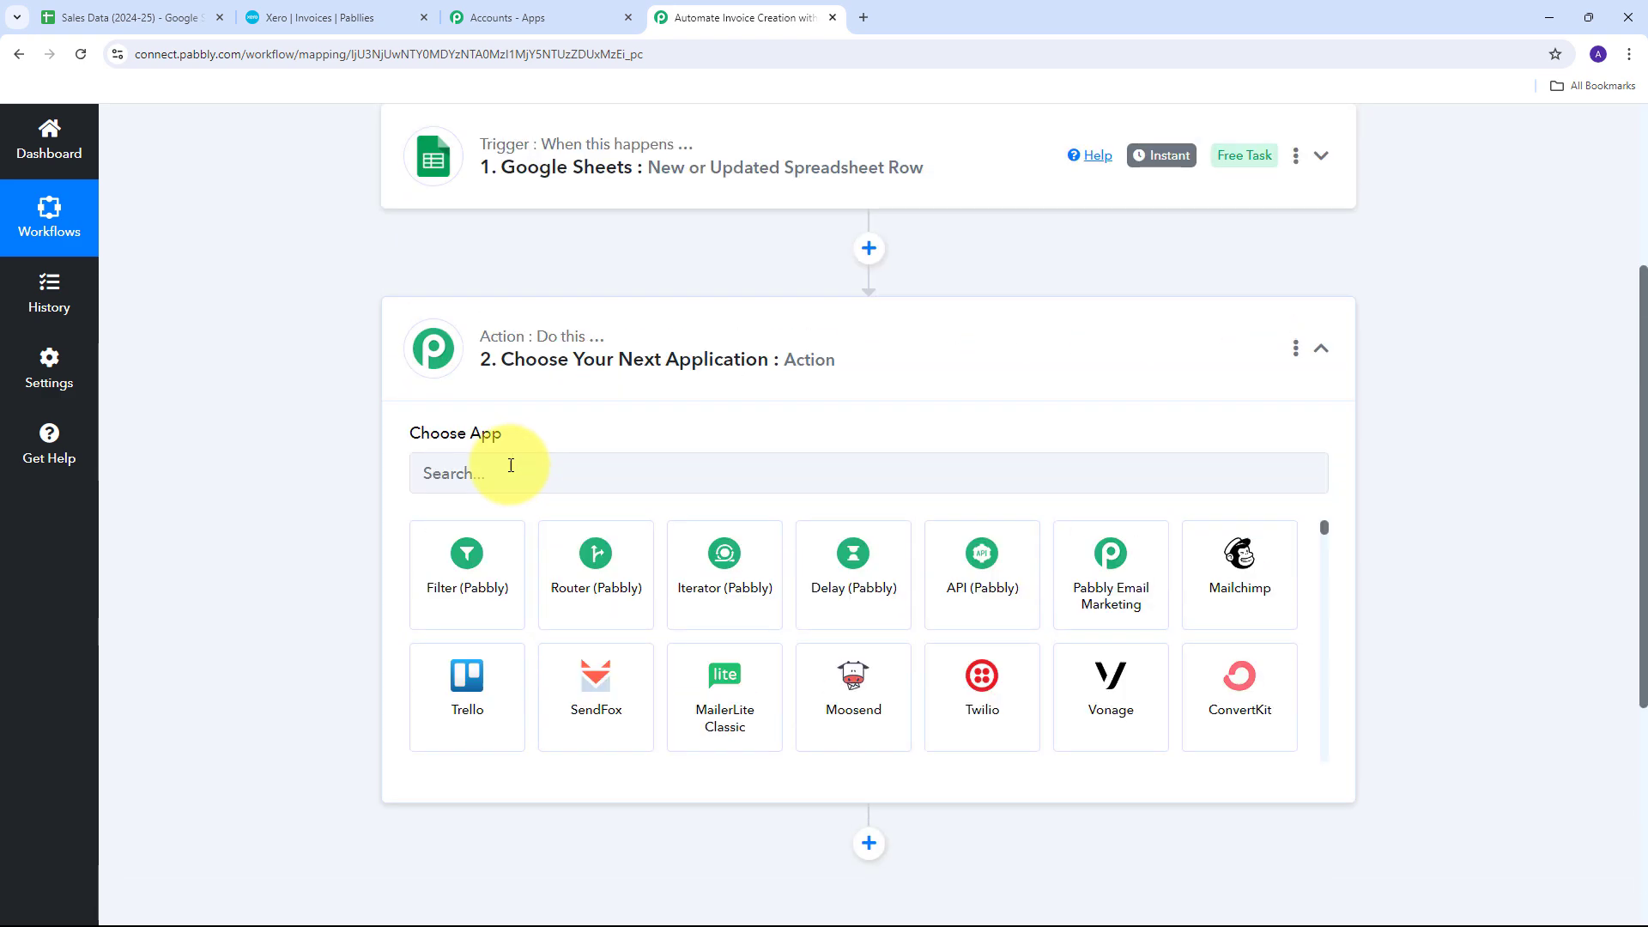
click(505, 468)
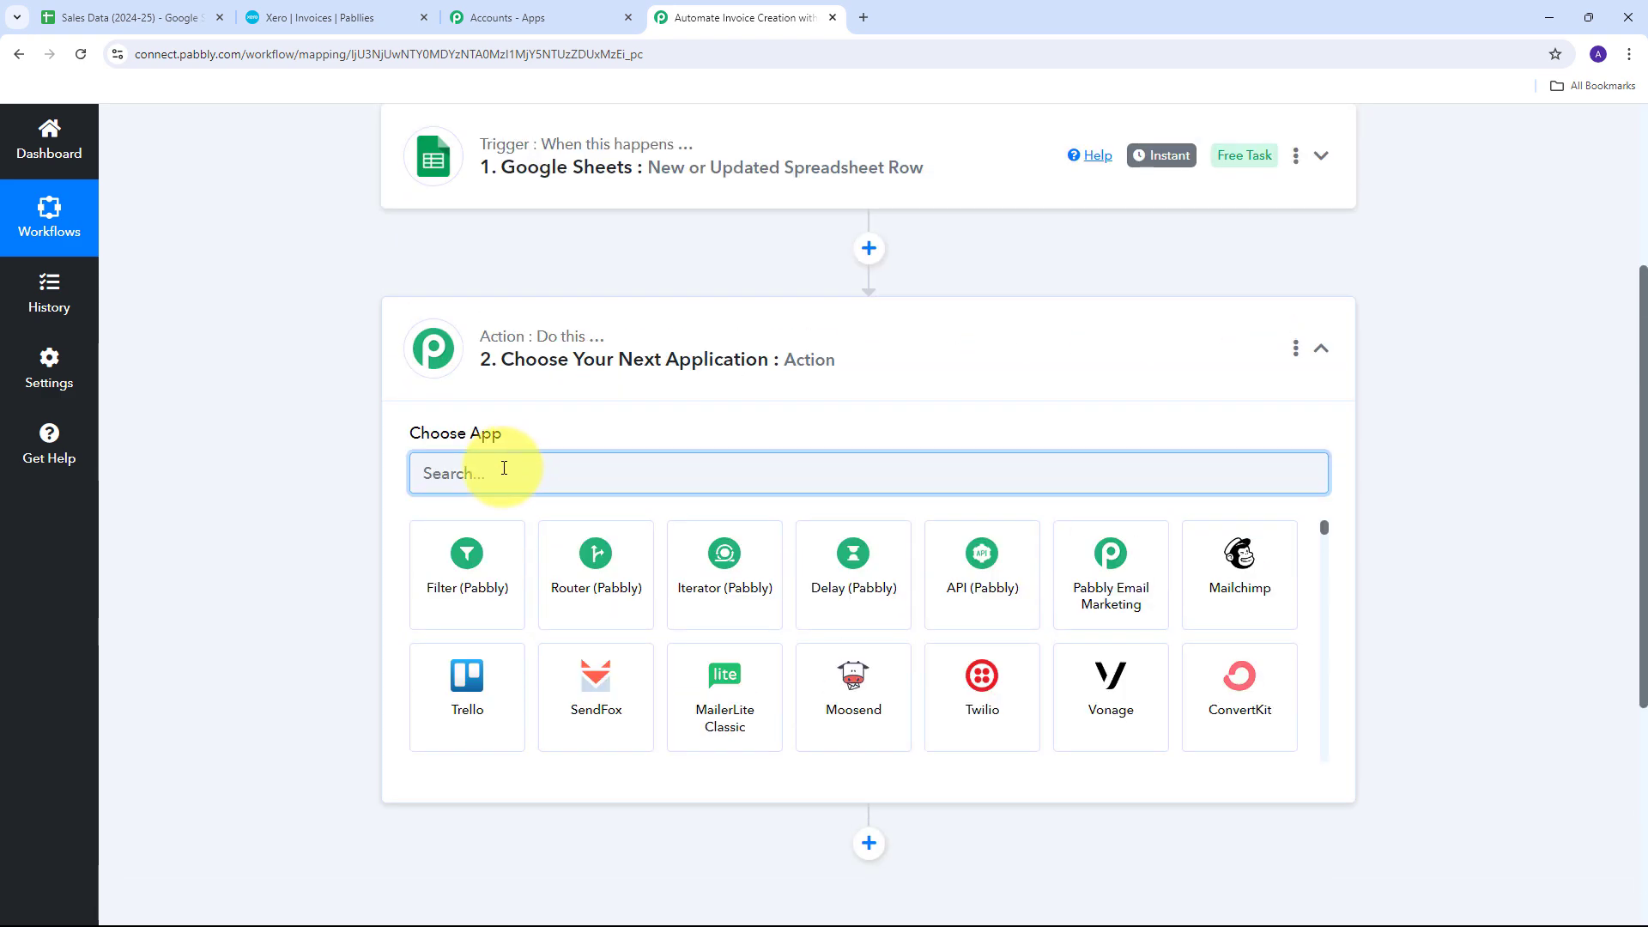
text(Xero)
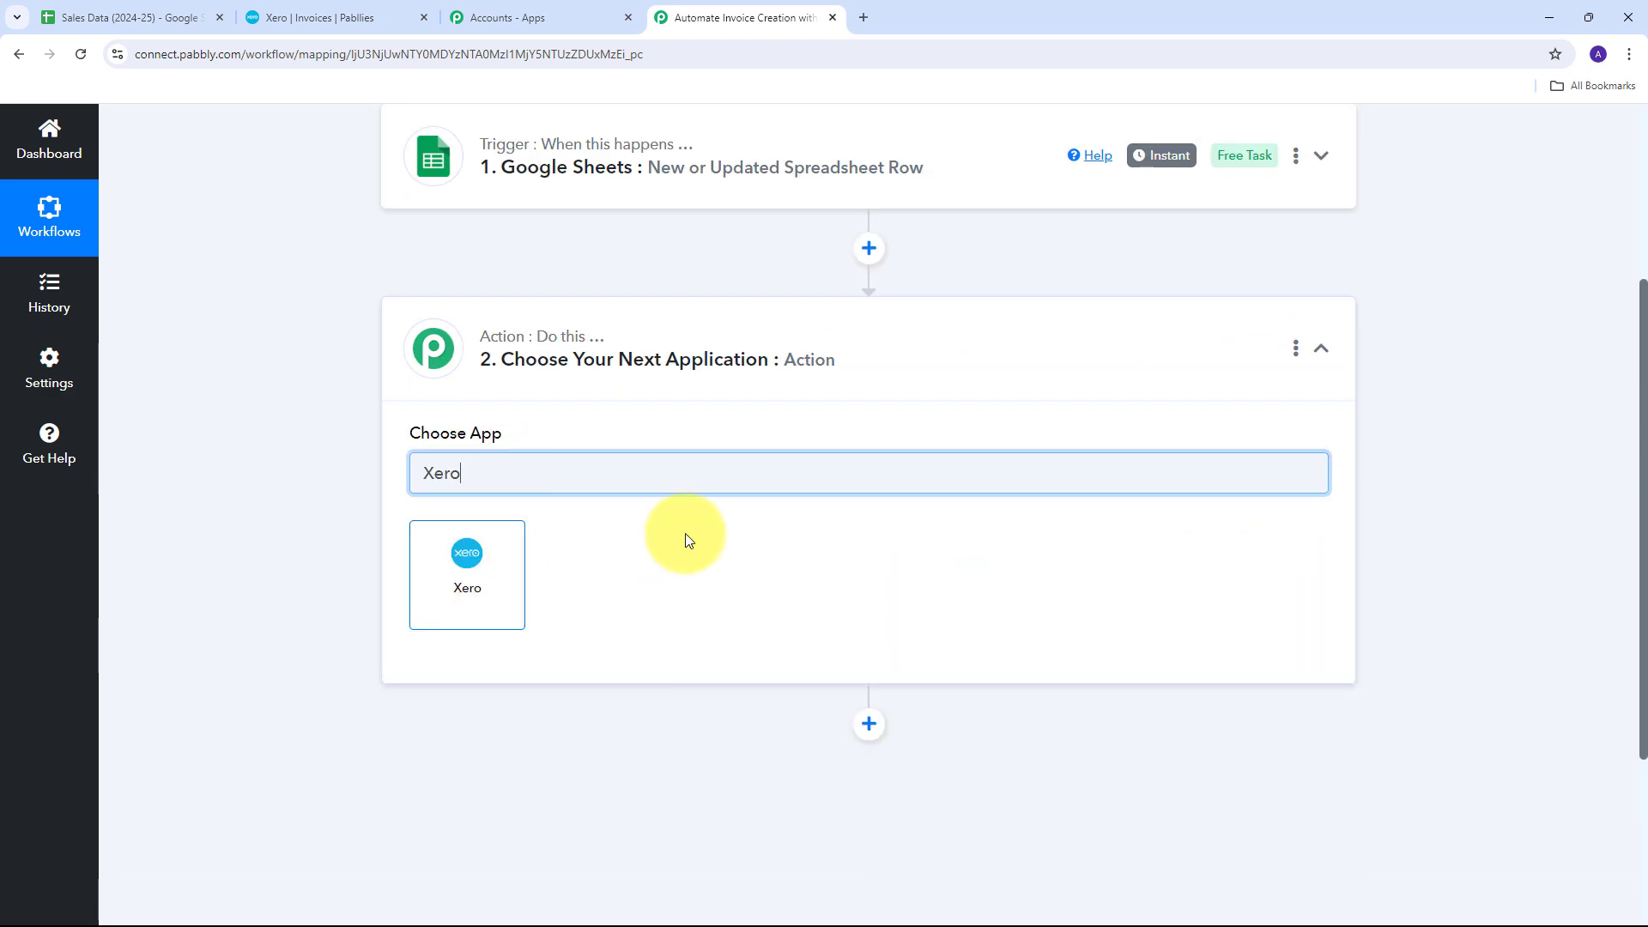
click(465, 571)
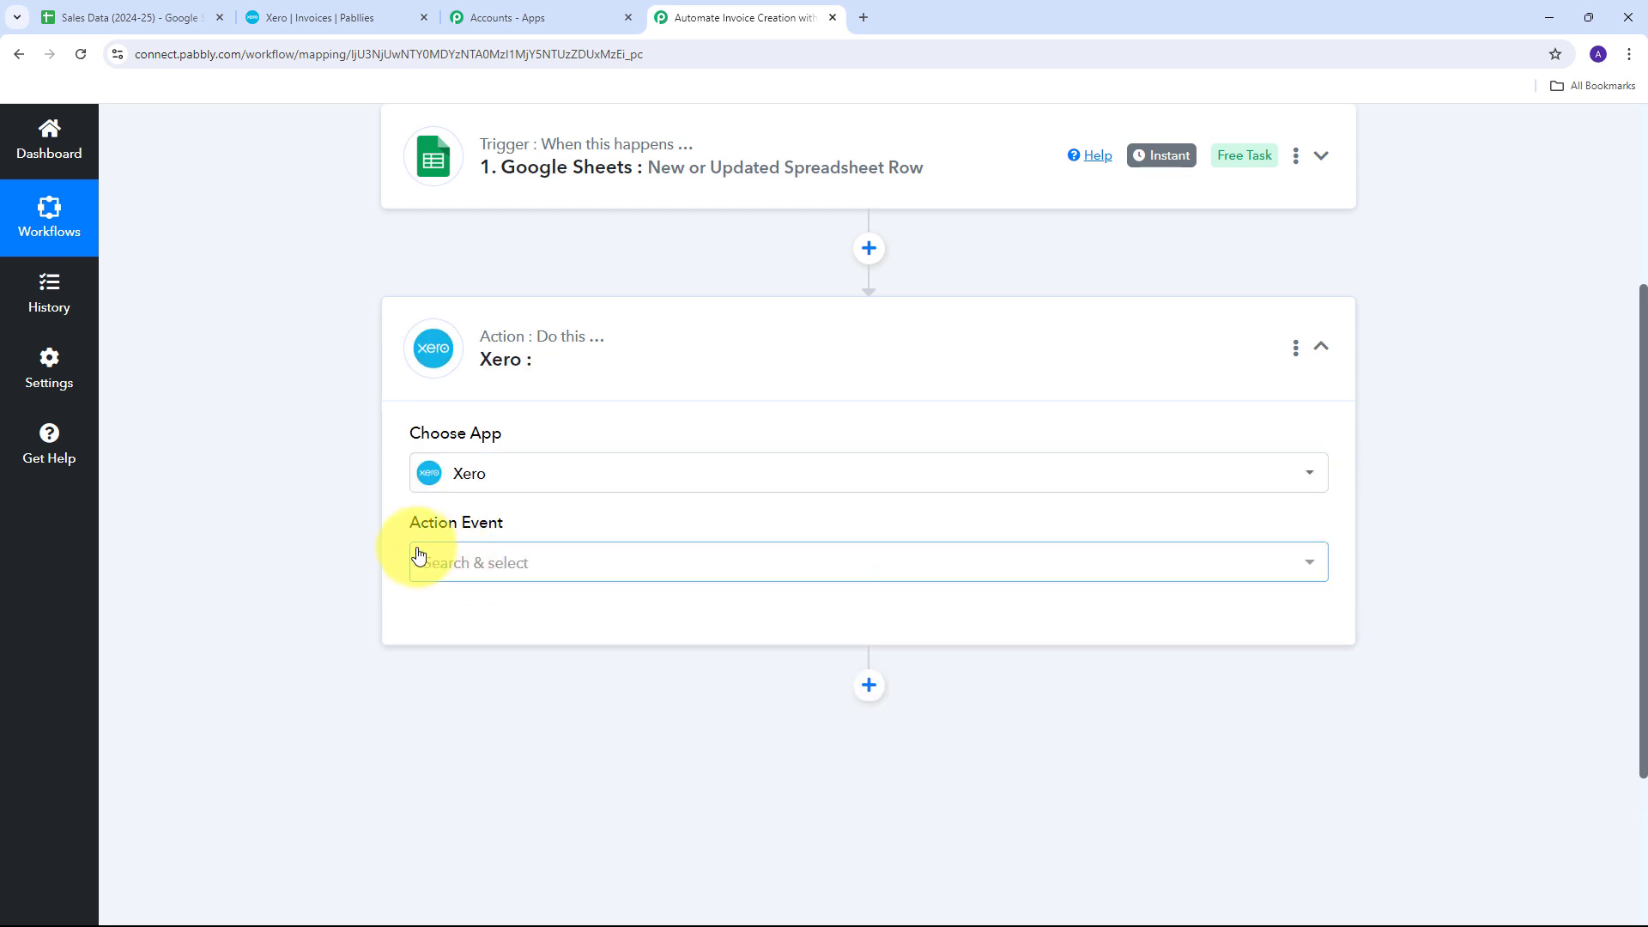
click(1045, 574)
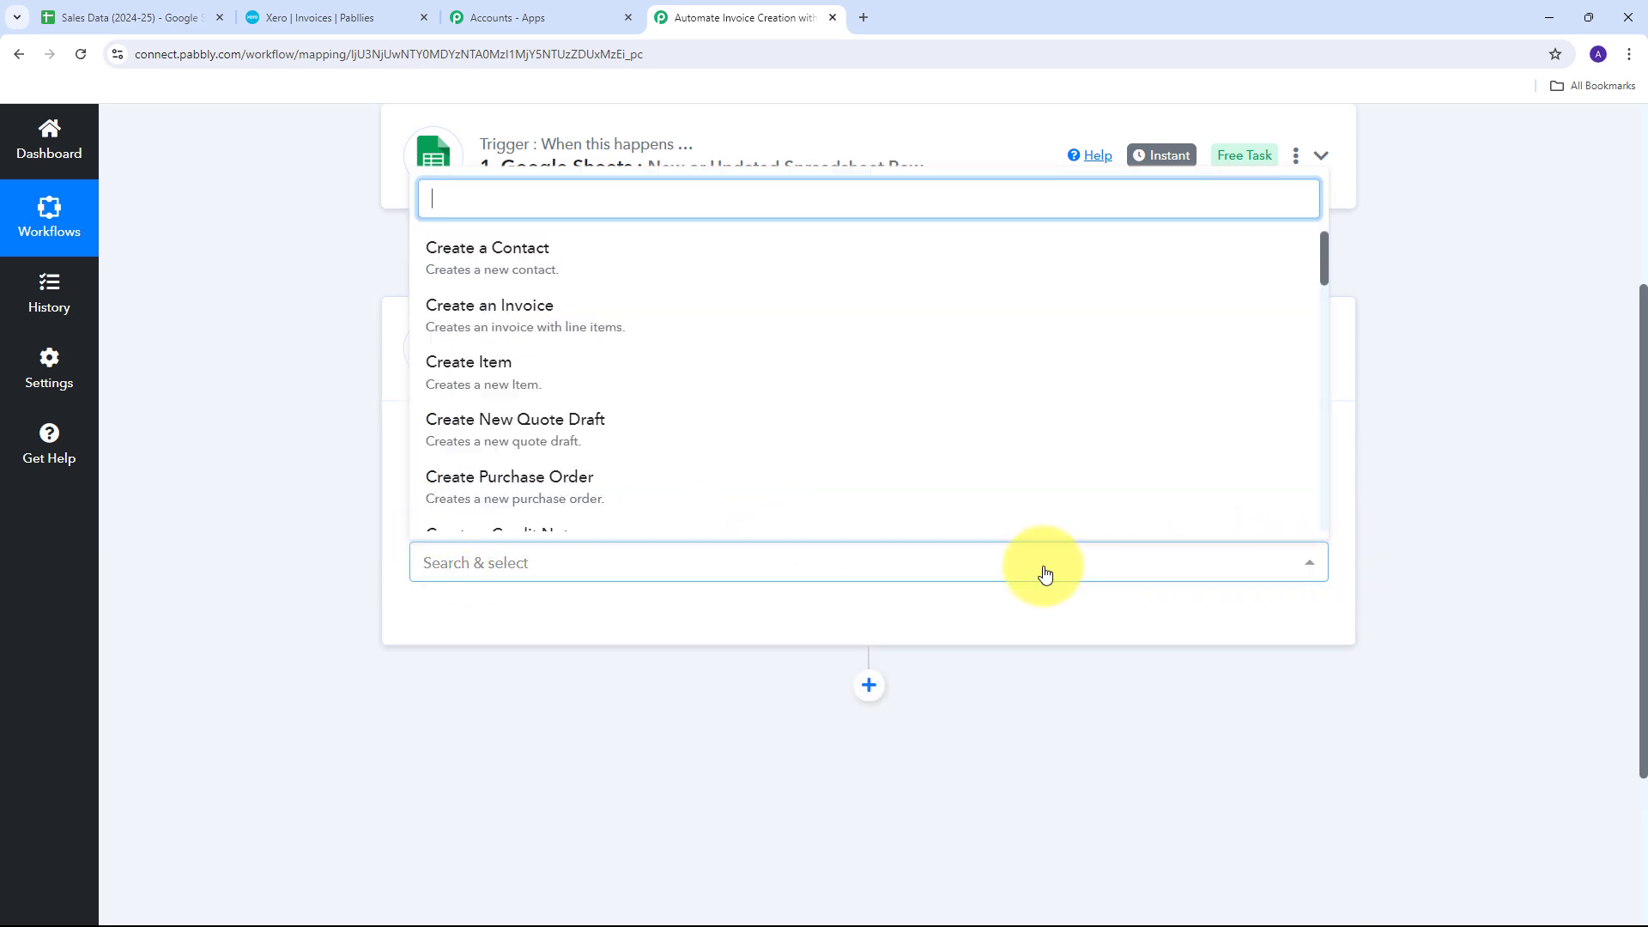
click(498, 316)
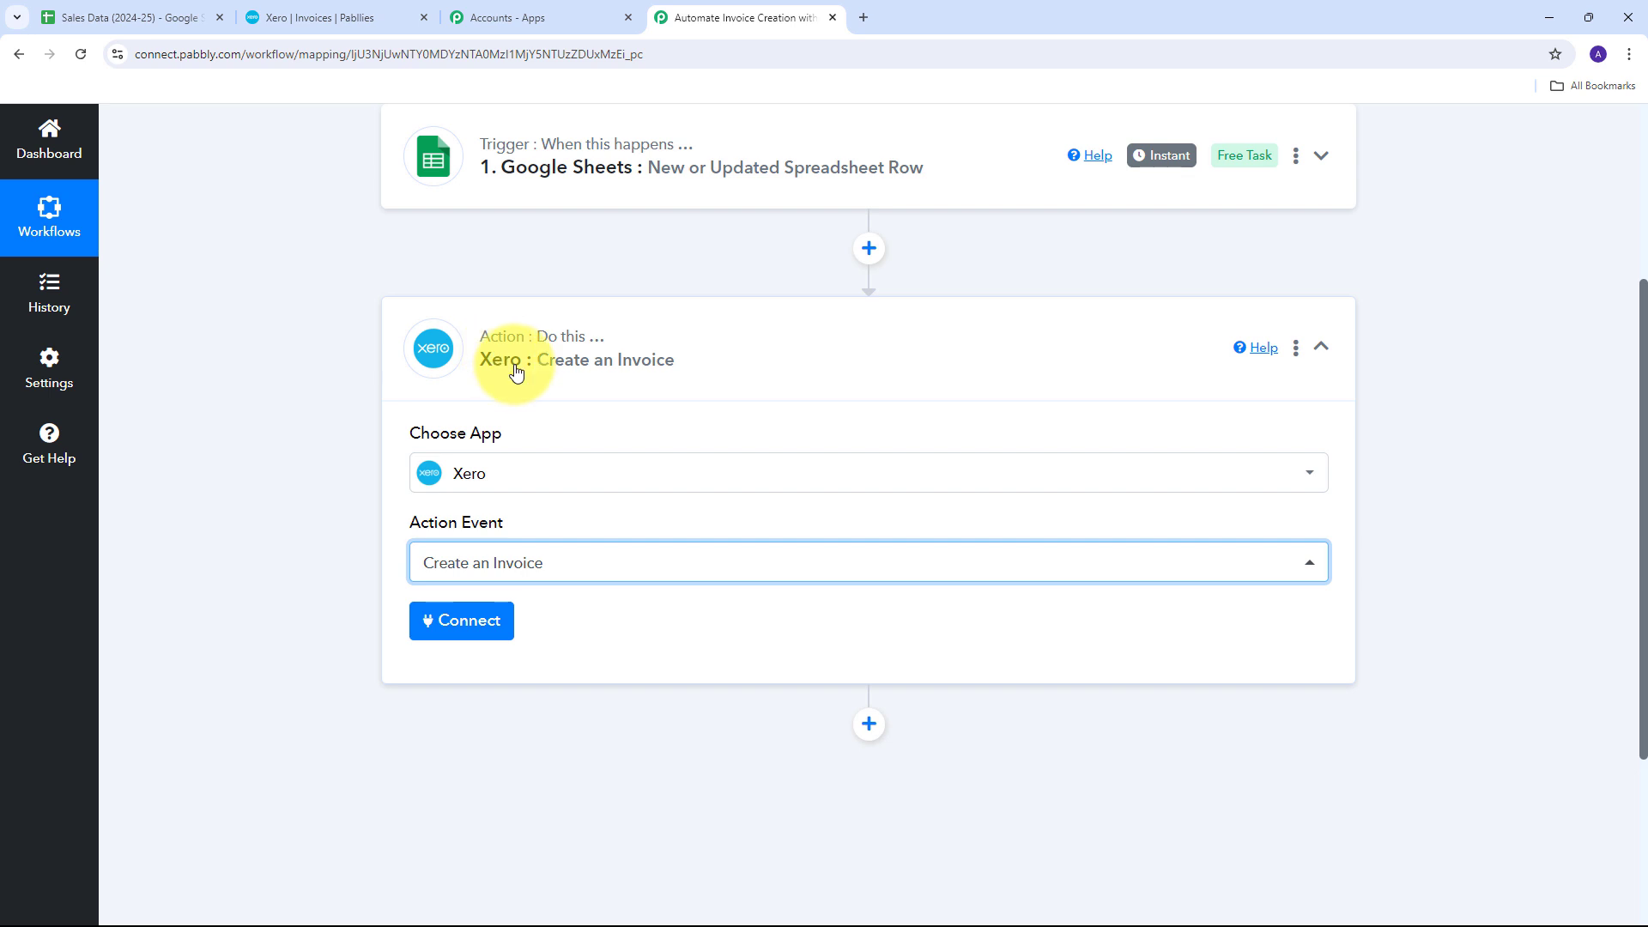
- Add a new Xero connection for the action step and allow access to the Xero account
click(452, 631)
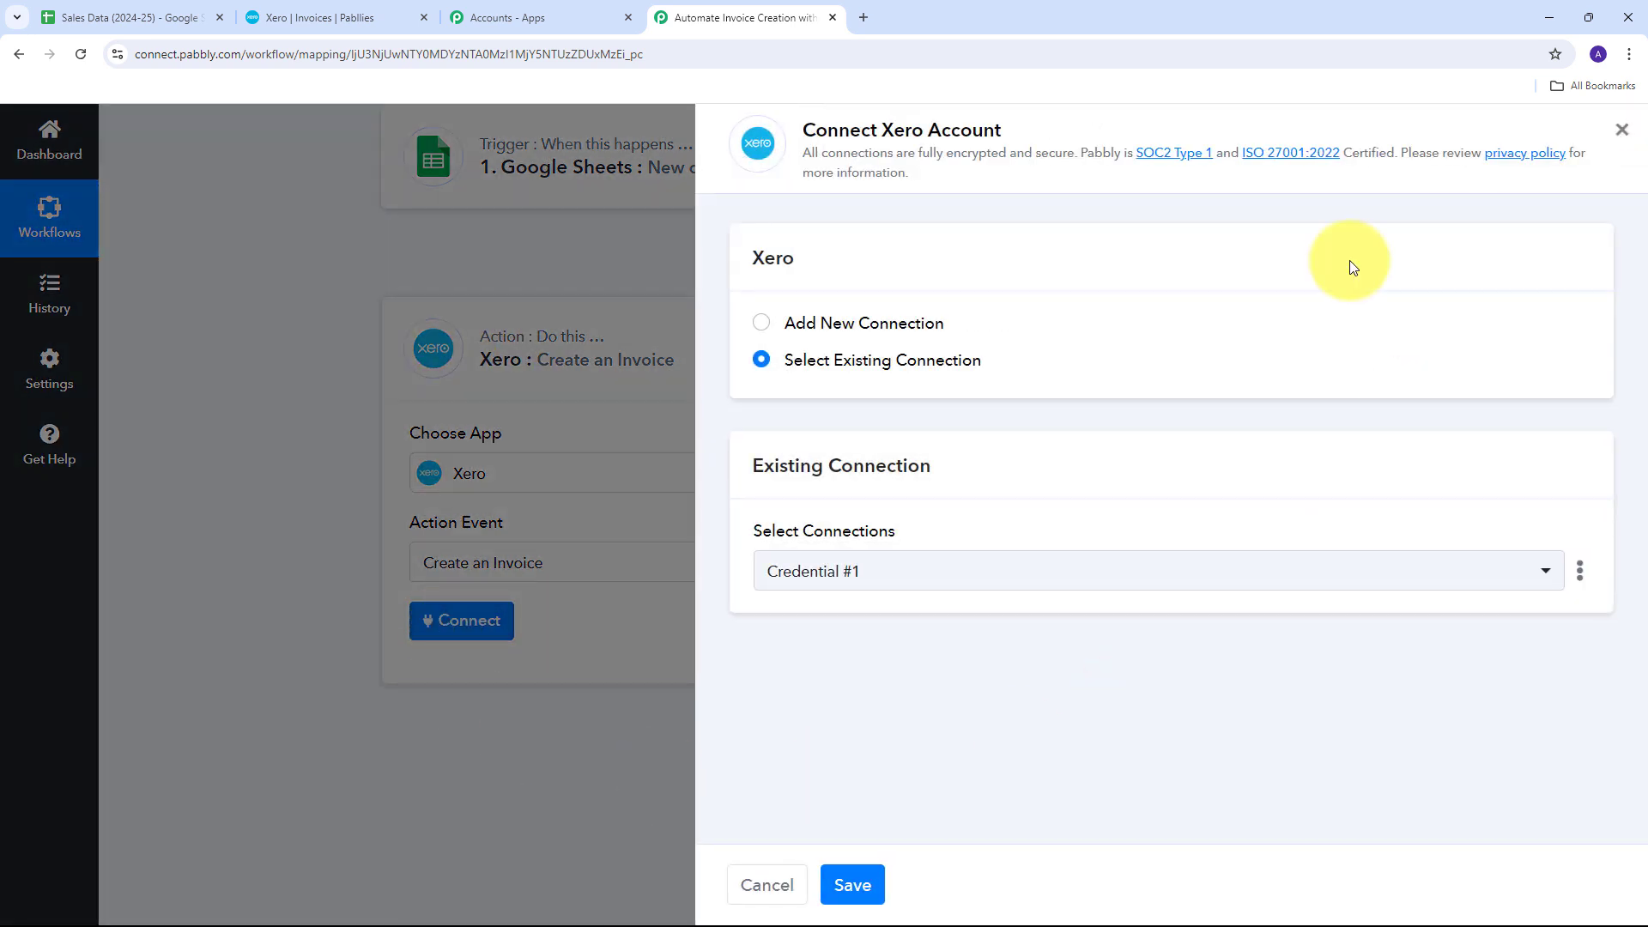
click(813, 330)
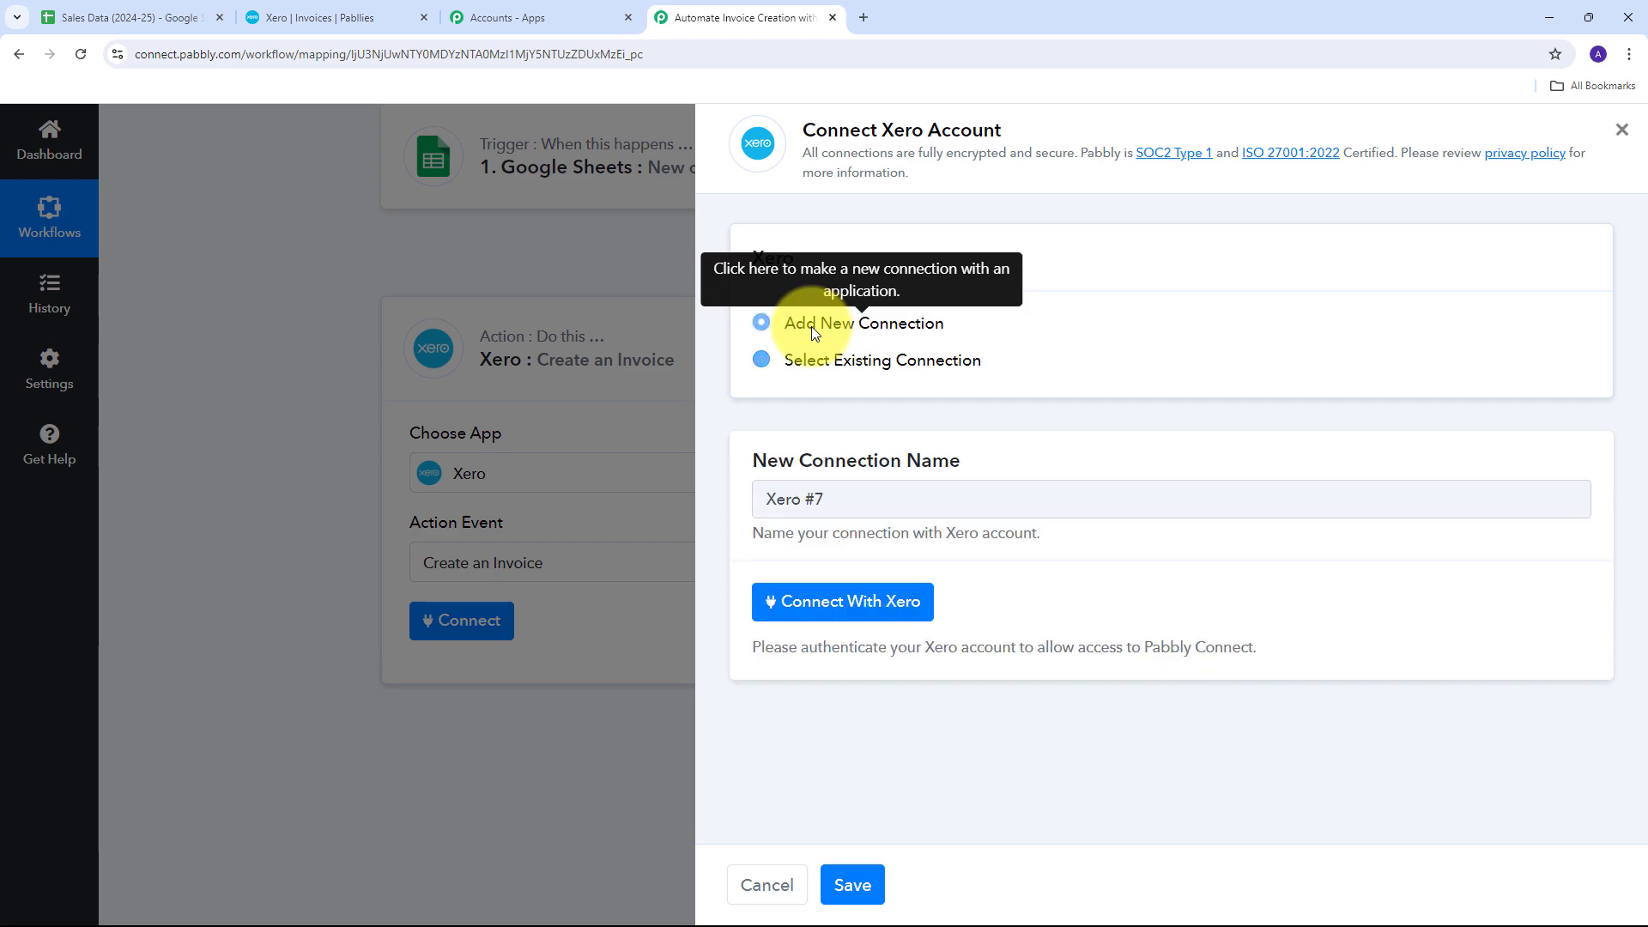
click(841, 606)
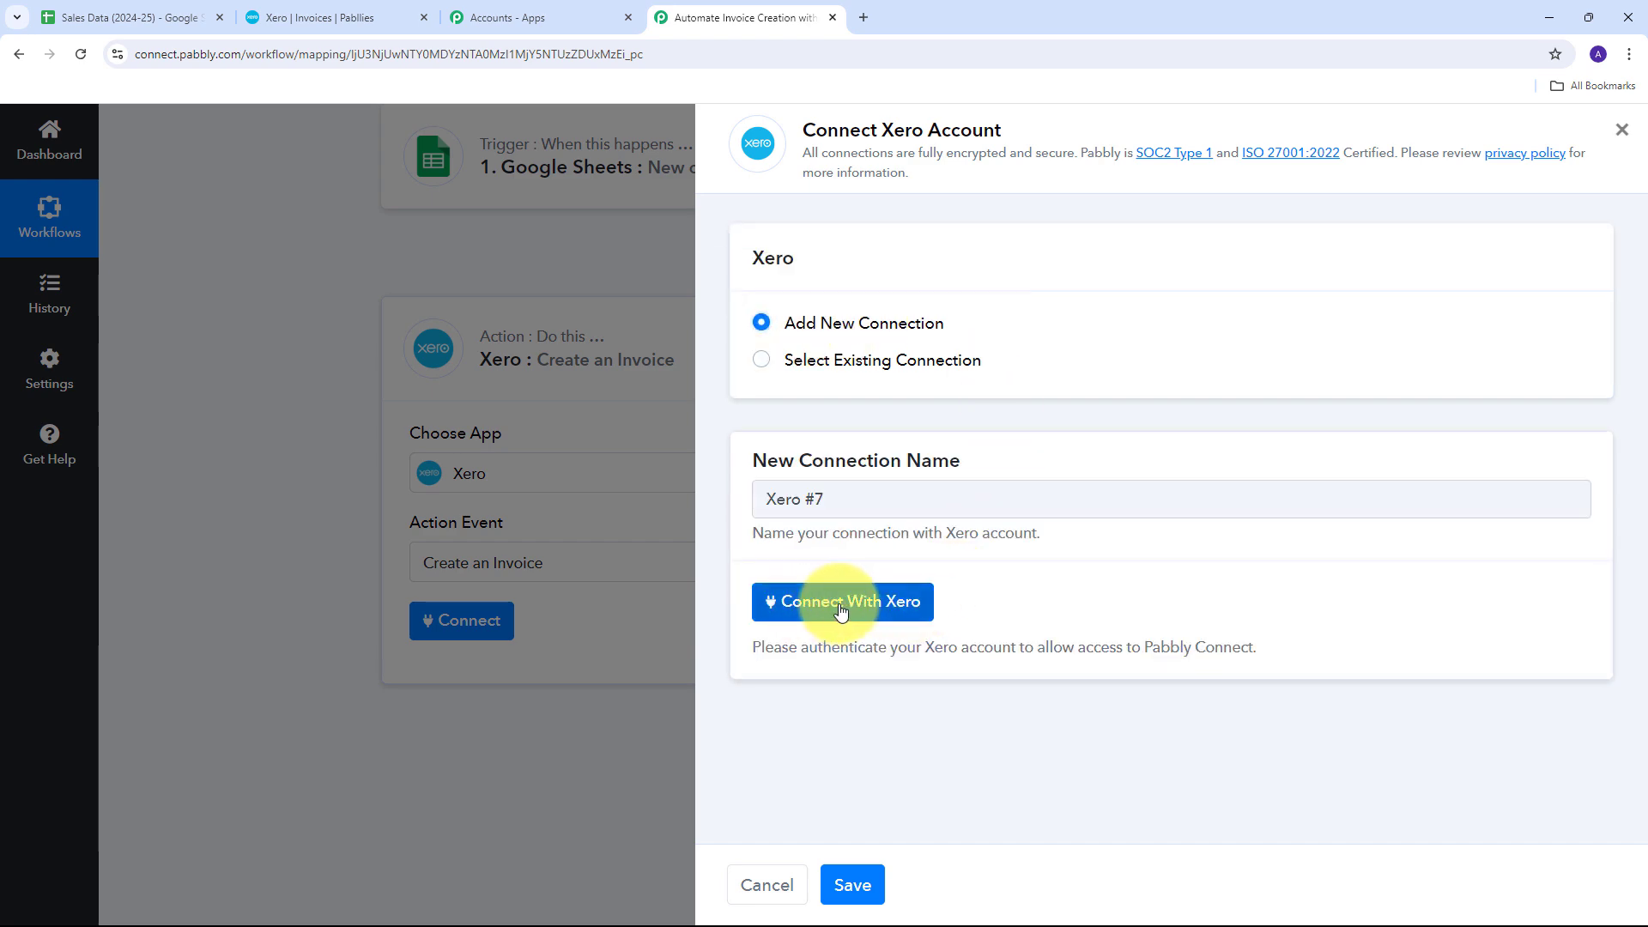
scroll(565, 280, down, 2)
scroll(564, 278, up, 3)
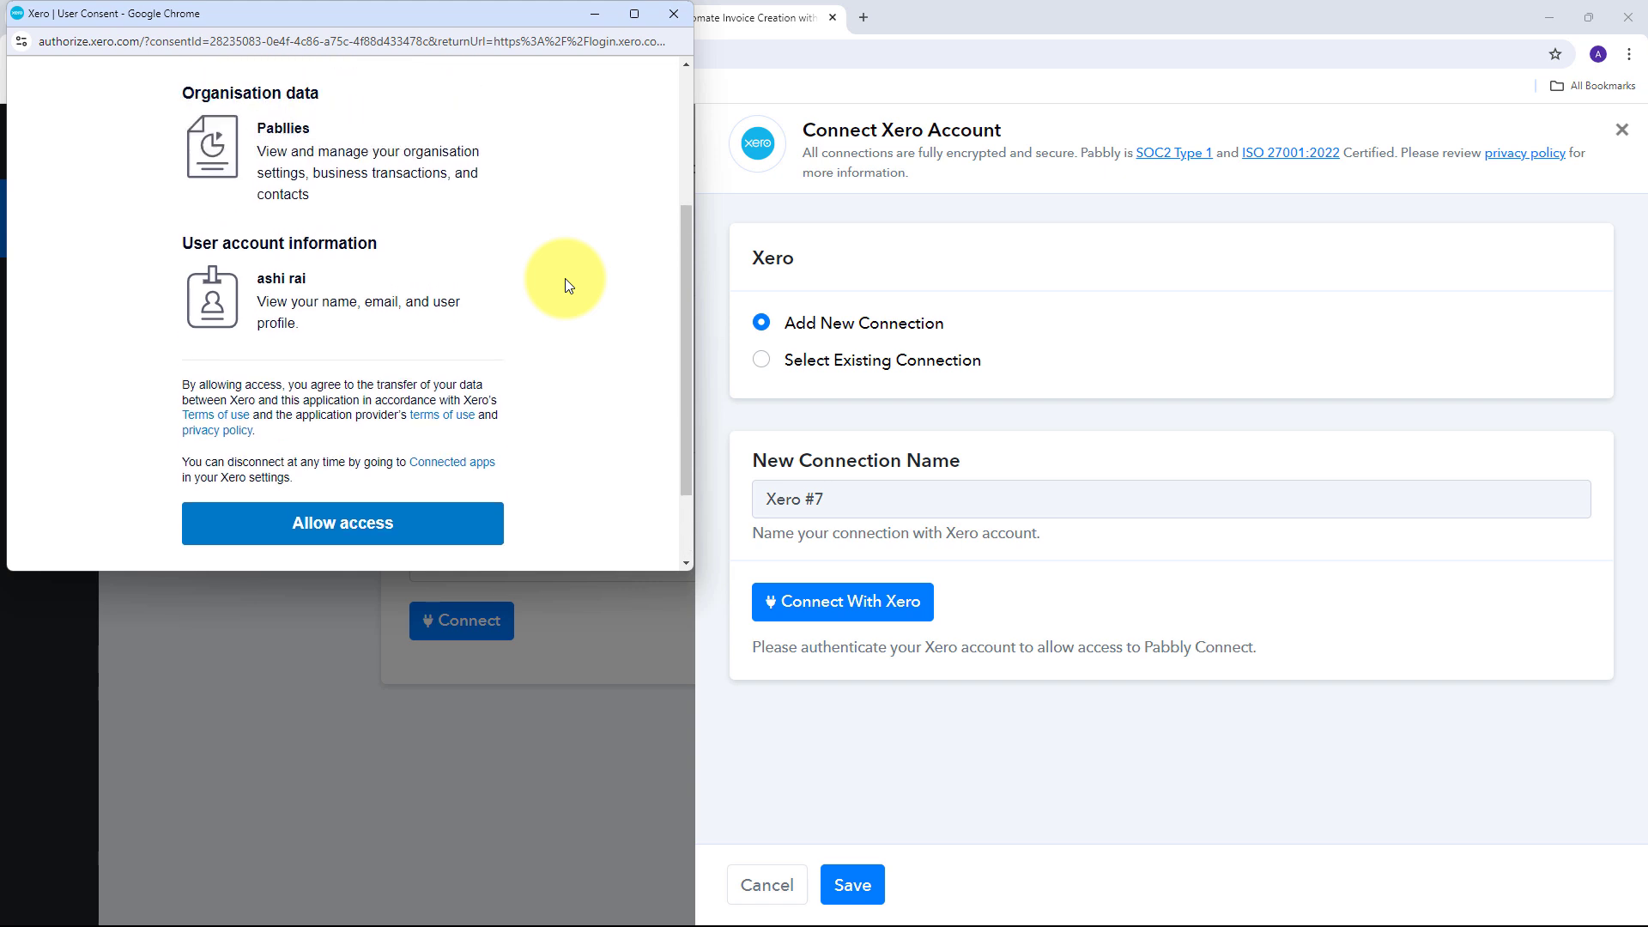
scroll(565, 278, down, 3)
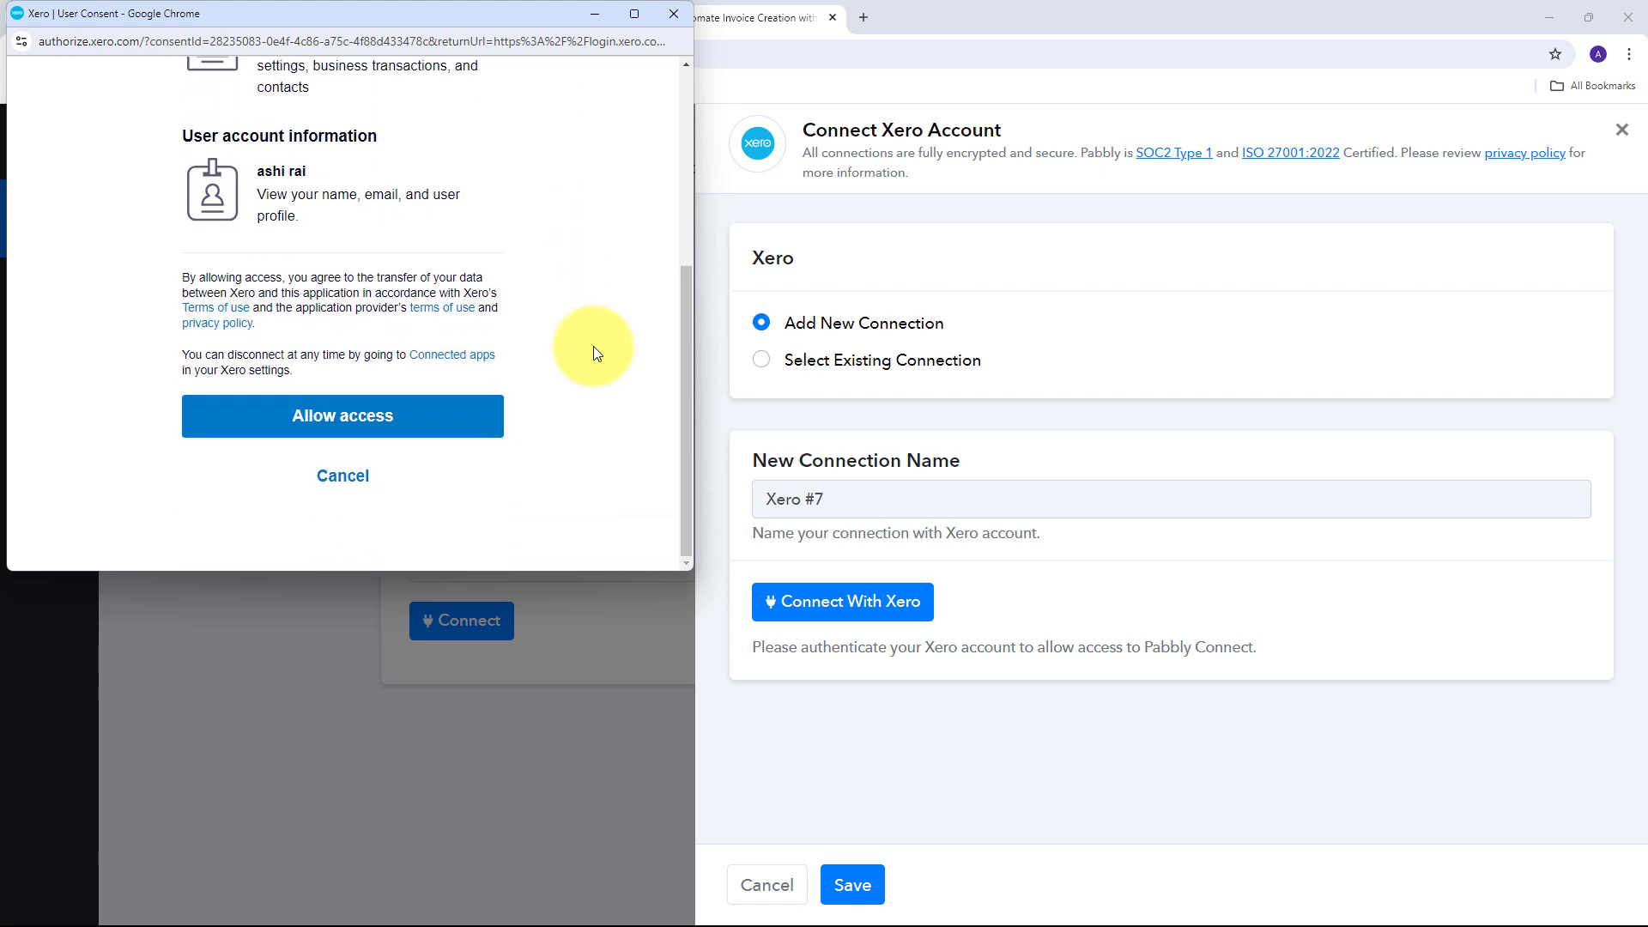
click(331, 418)
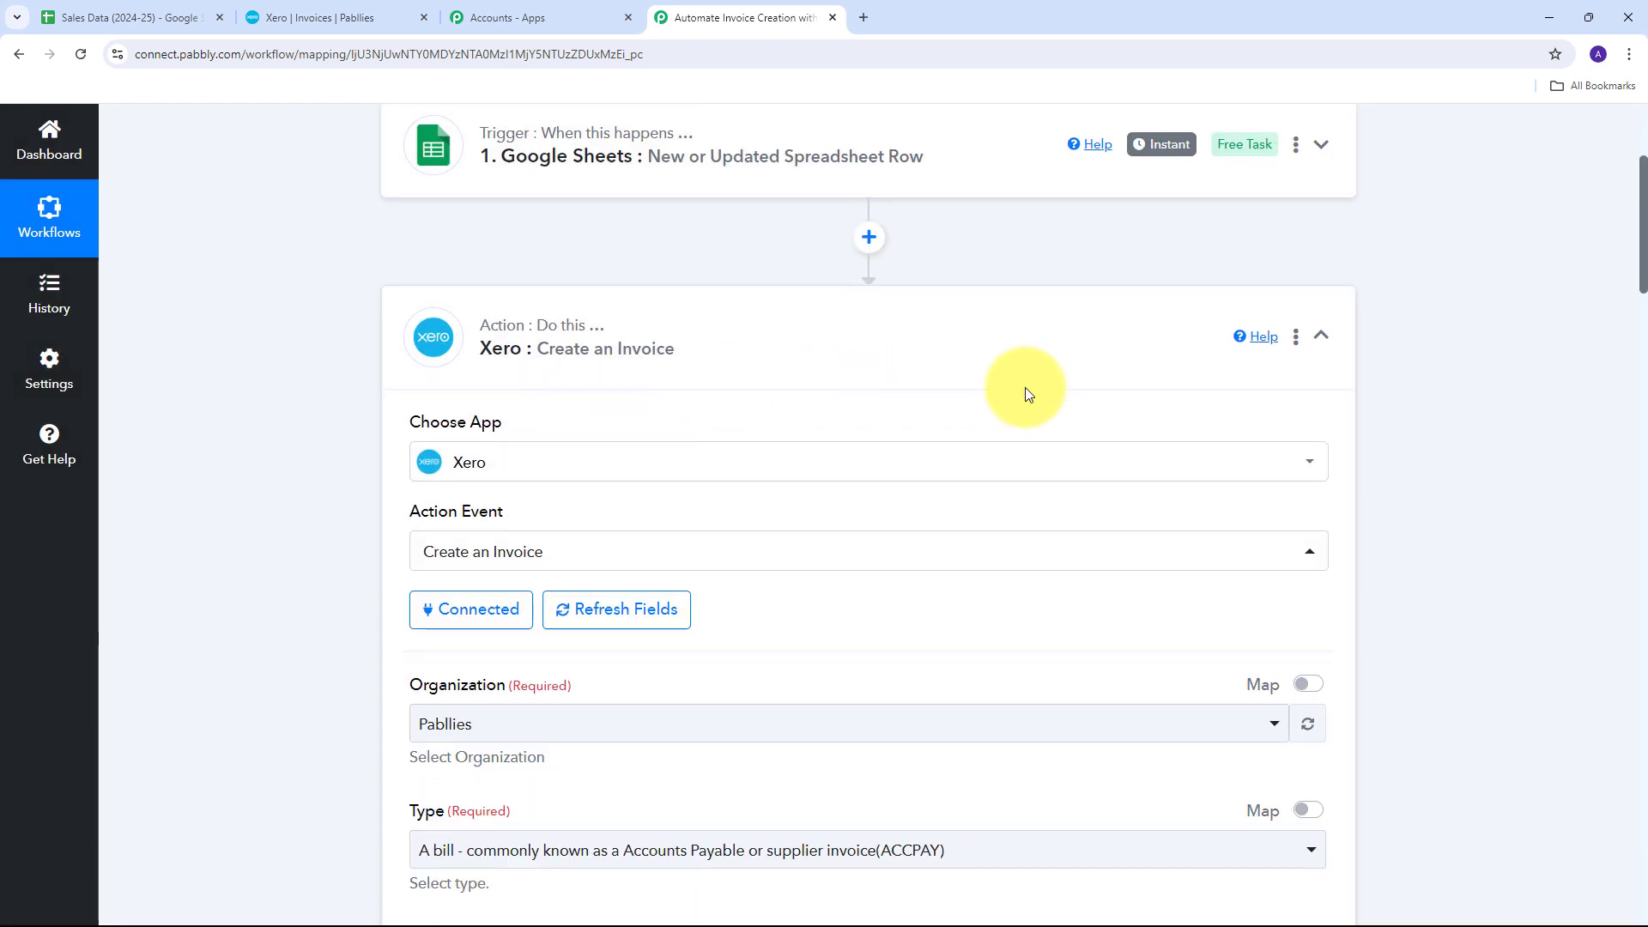
- Select Pabllies as the organization for the Xero Create an Invoice action
scroll(1029, 394, down, 10)
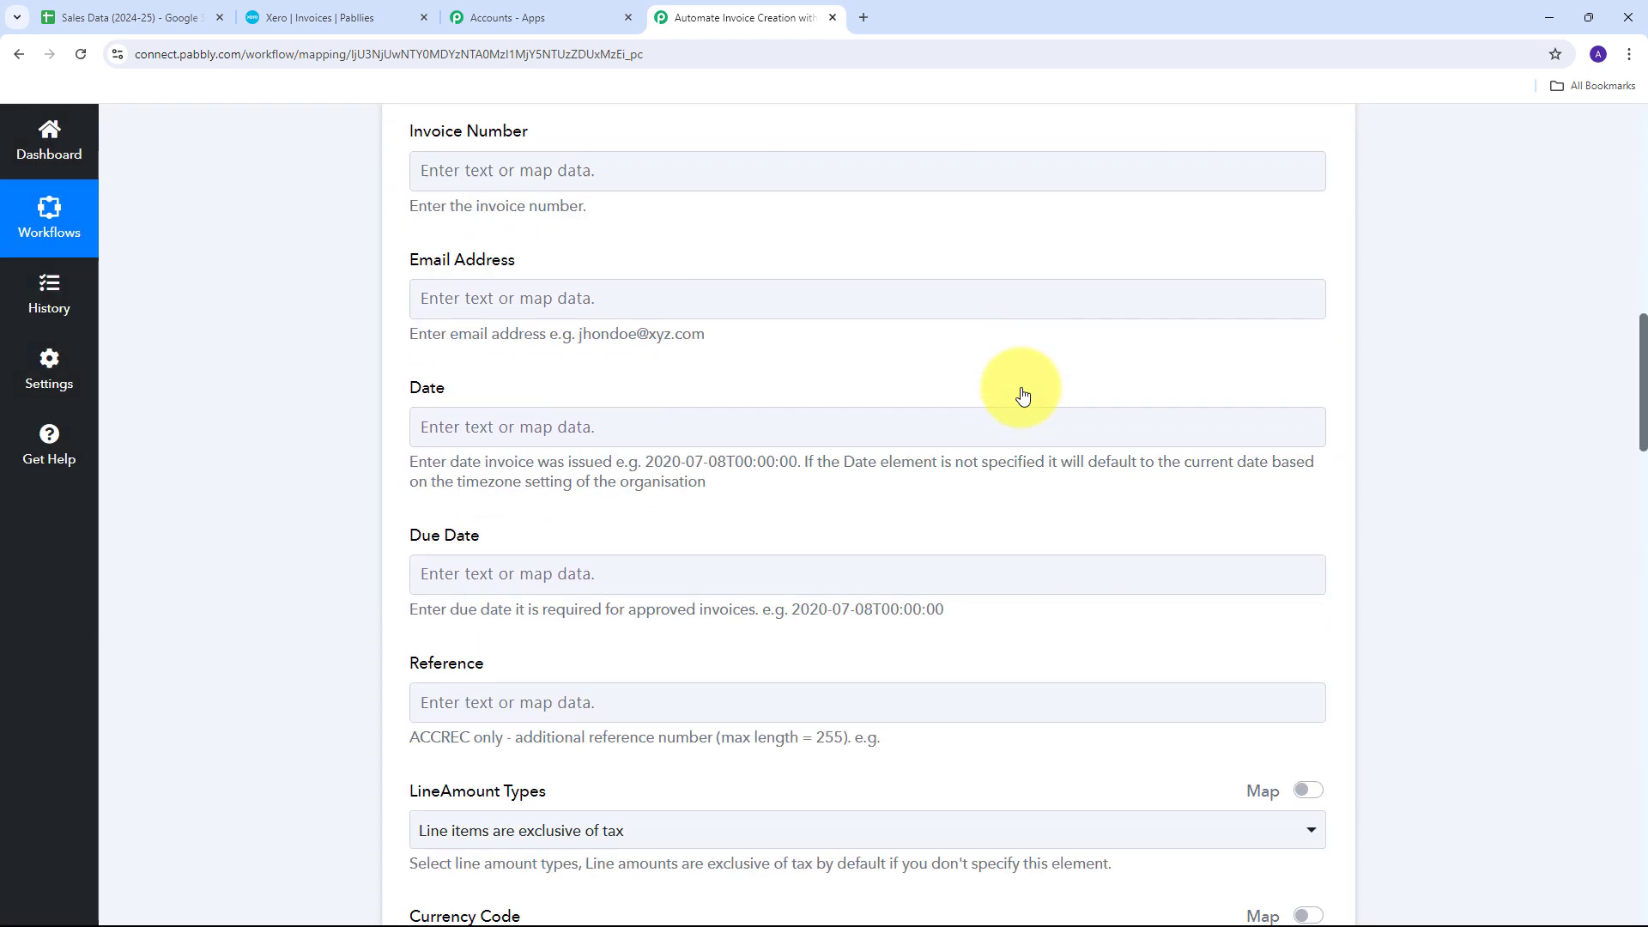
scroll(1023, 394, down, 9)
scroll(1023, 395, up, 6)
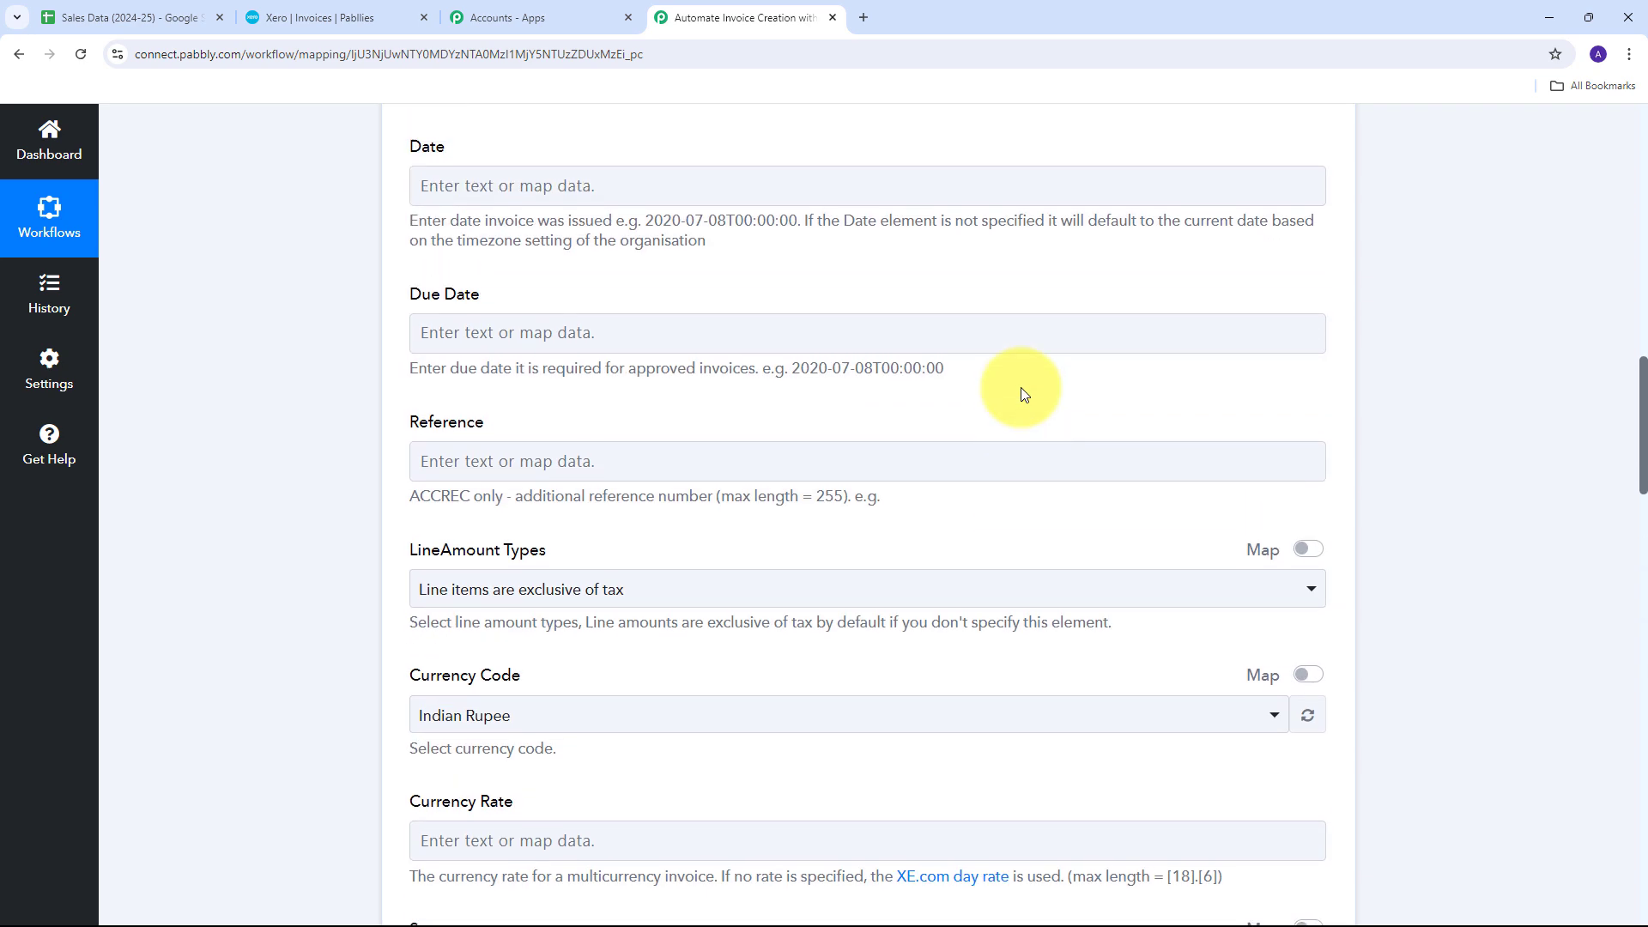
scroll(1023, 395, up, 10)
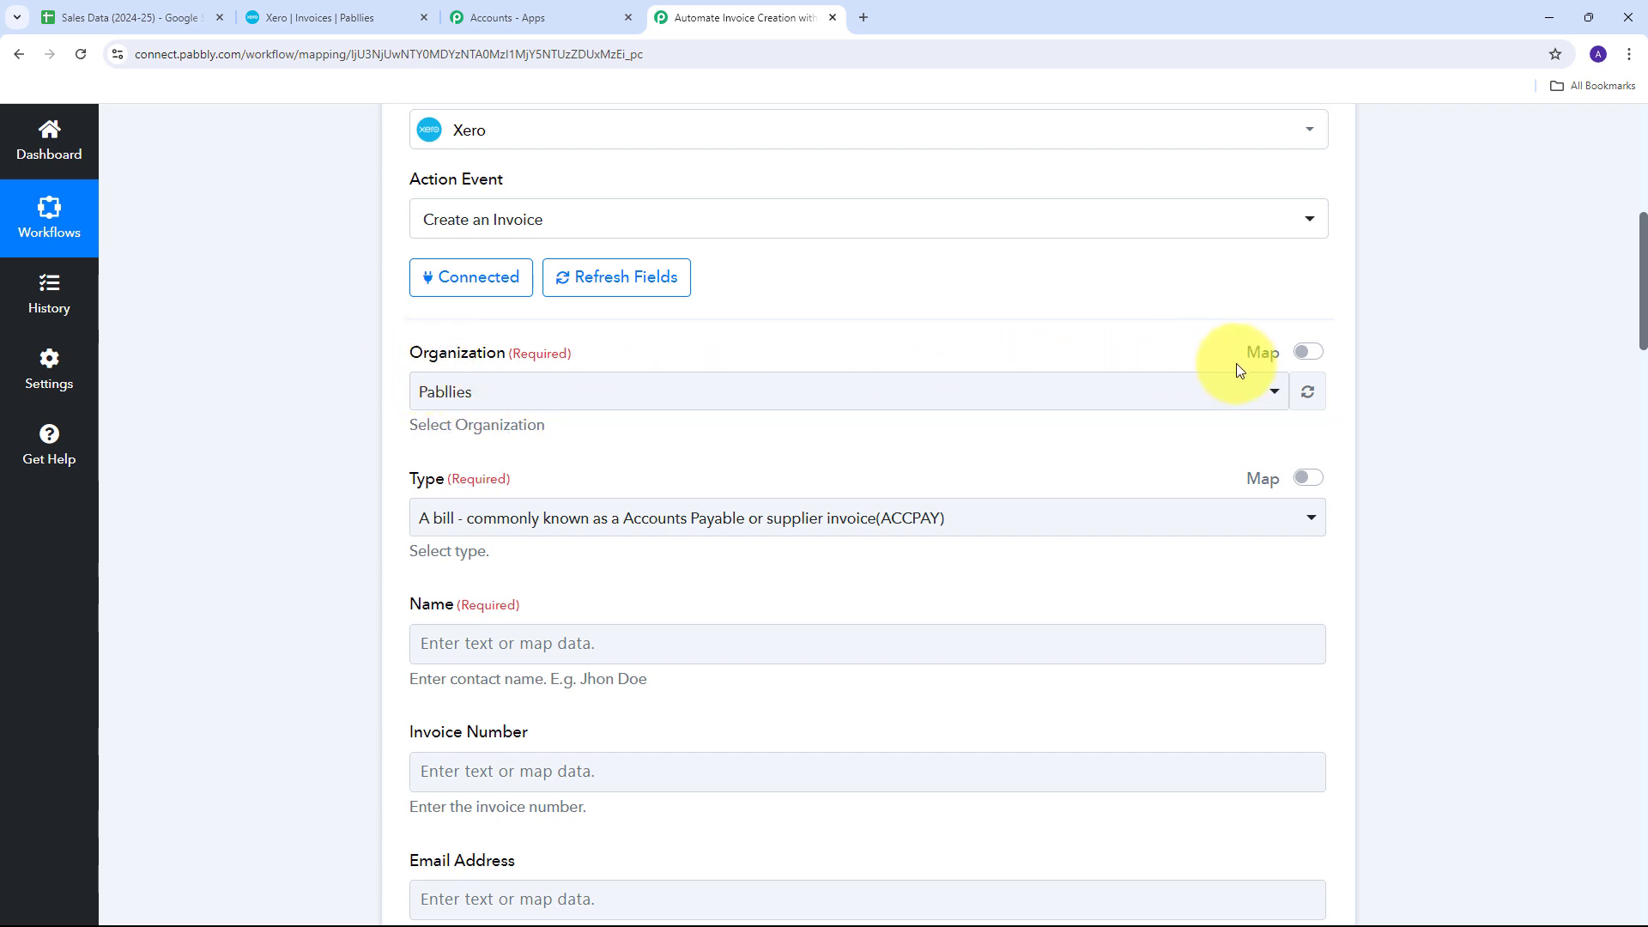
click(1090, 398)
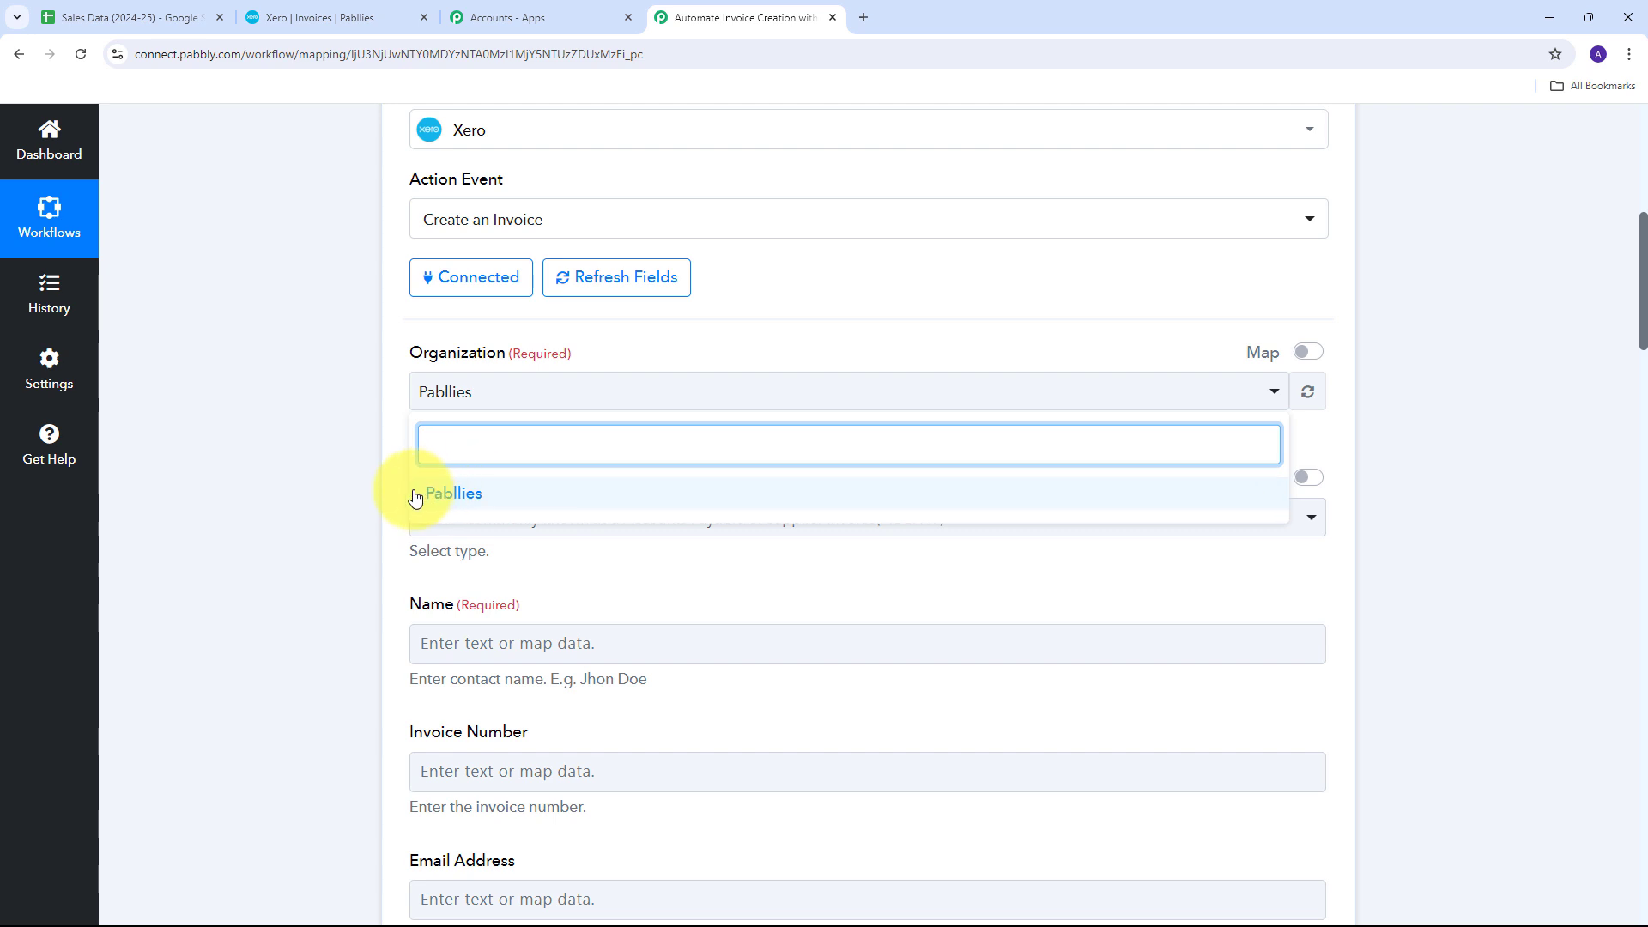
click(483, 498)
scroll(819, 363, down, 2)
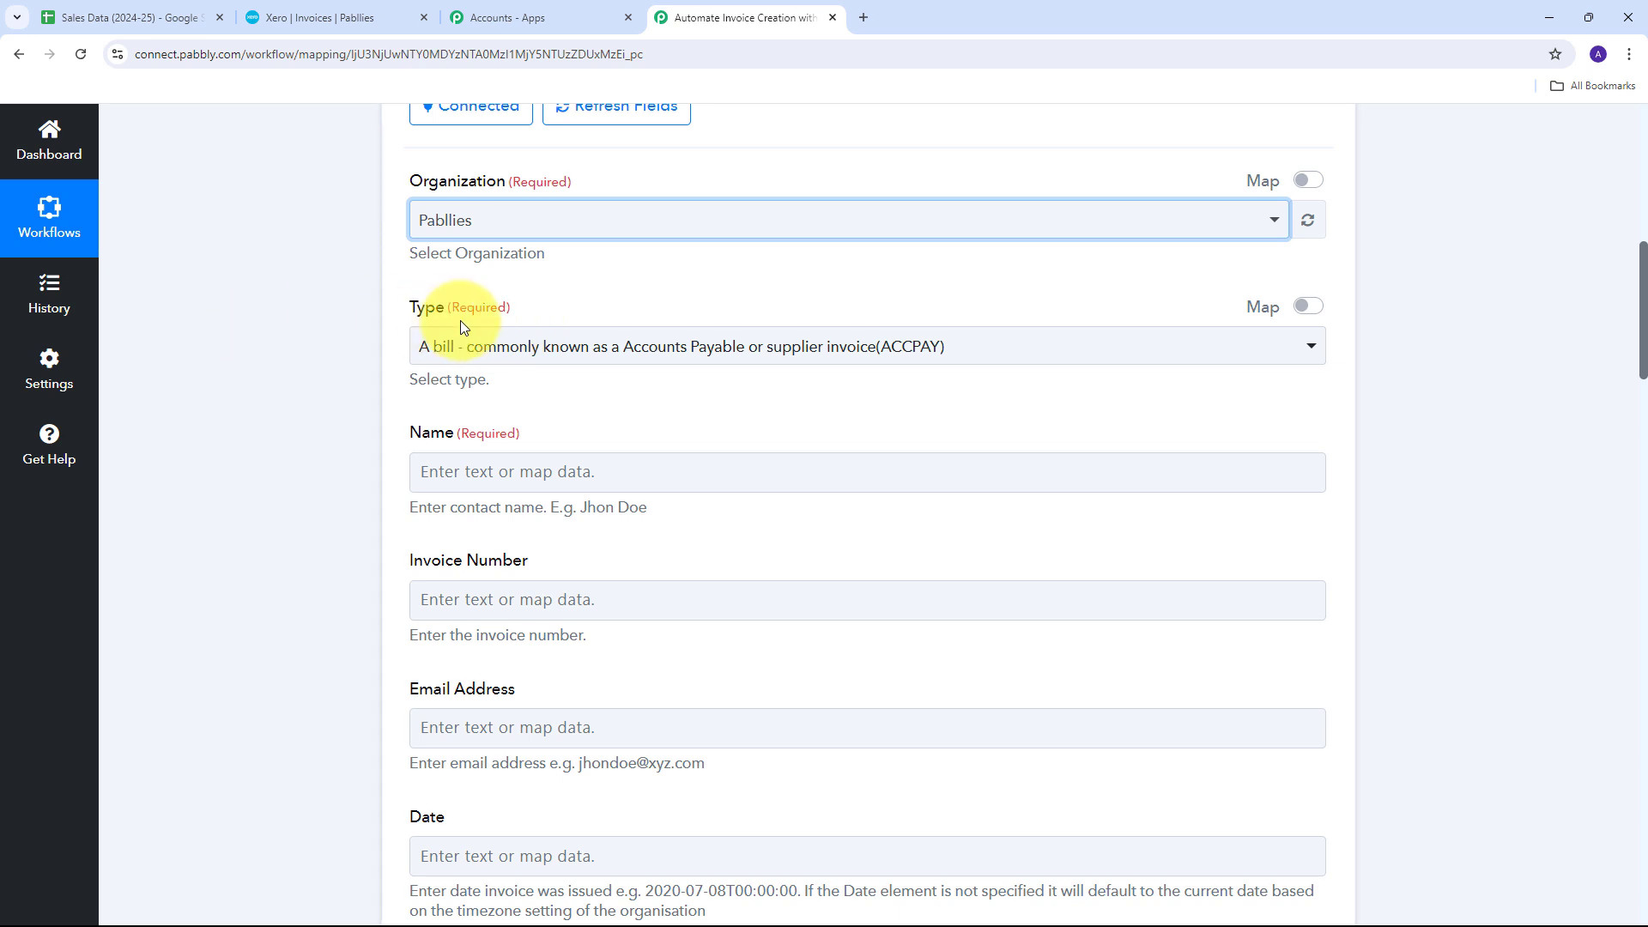
- Set the invoice Type to a sales invoice, commonly known as Accounts Receivable or customer invoice (ACCREC)
click(1016, 359)
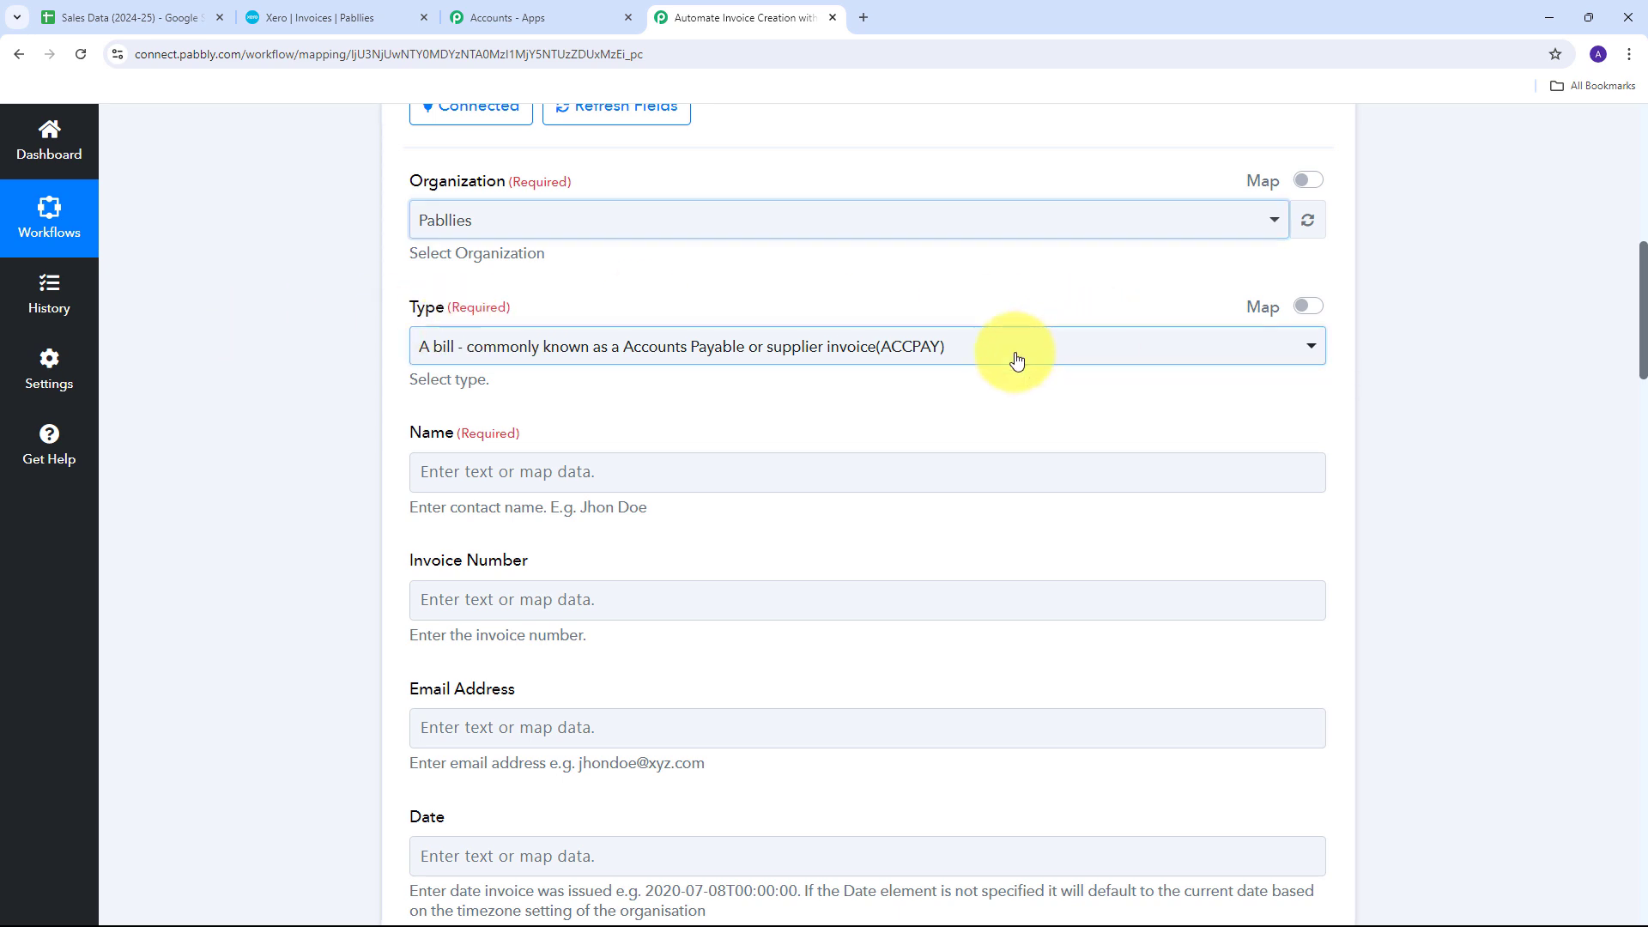
click(1017, 359)
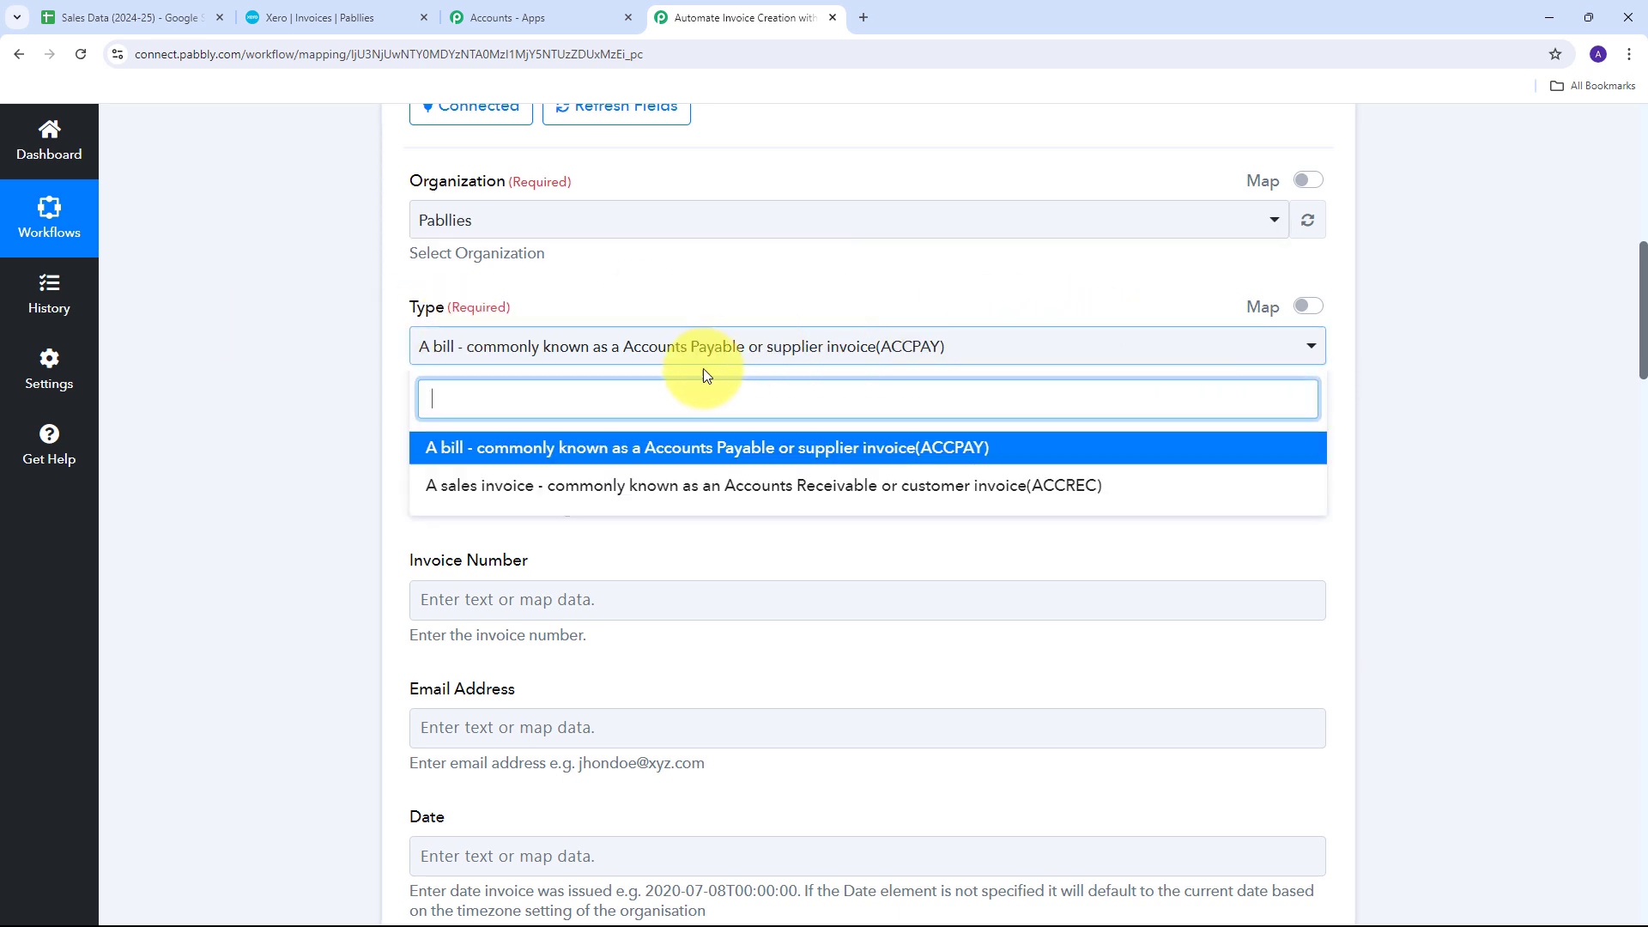
click(558, 491)
- Map the required contact Name field to the Name value from the Google Sheets new row data
scroll(670, 410, down, 1)
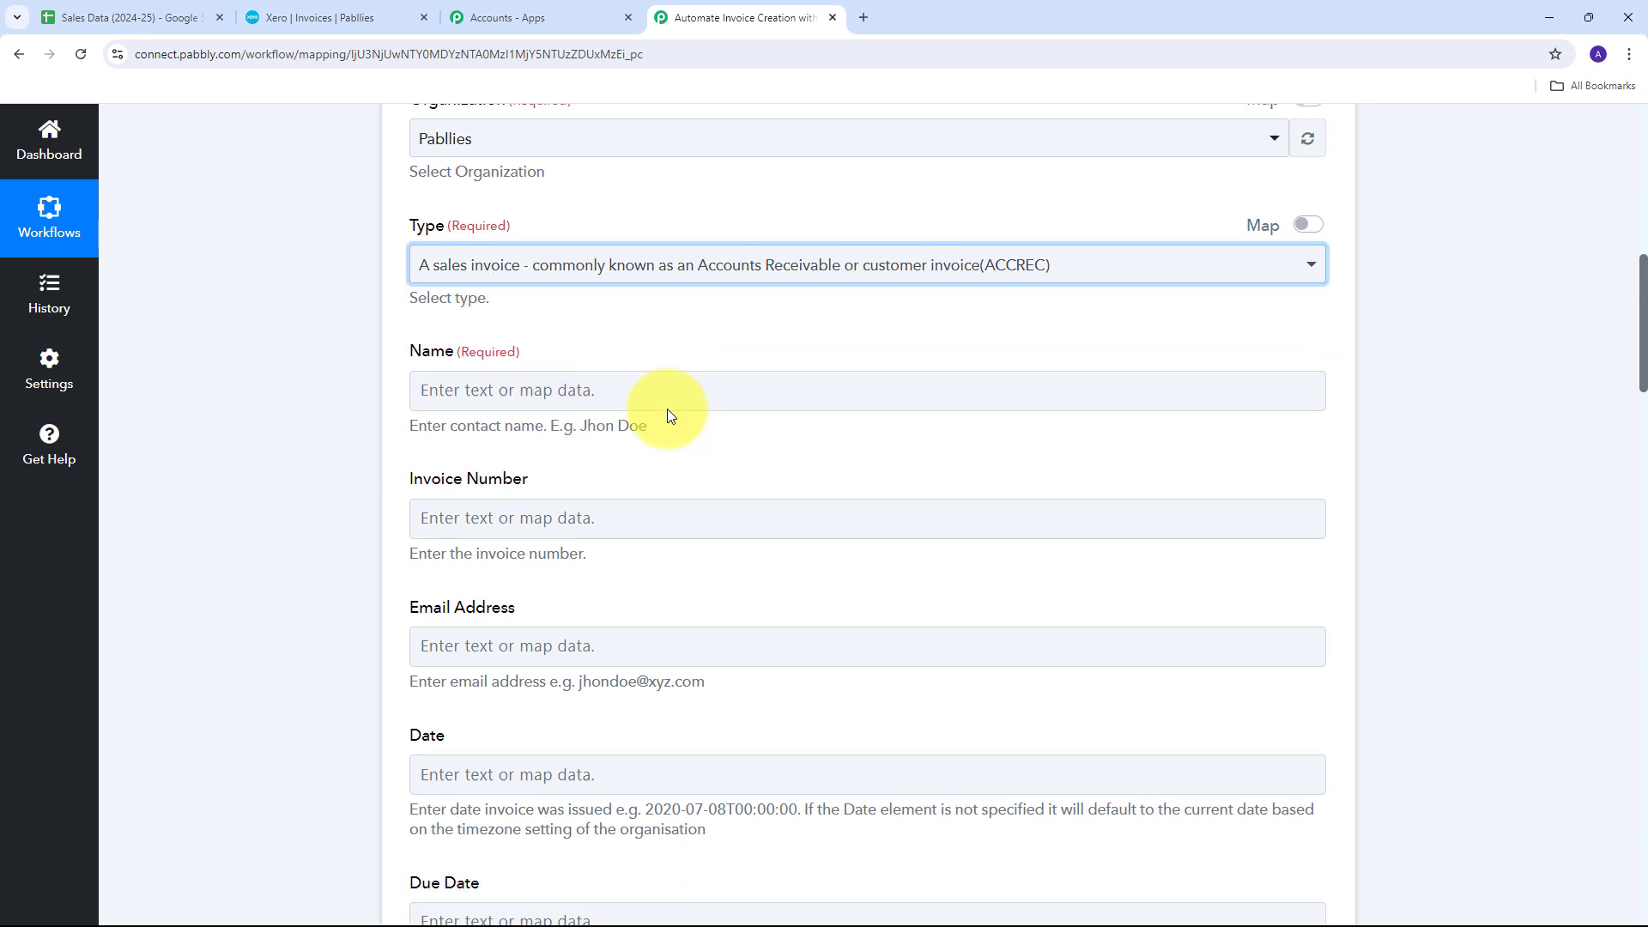
click(460, 401)
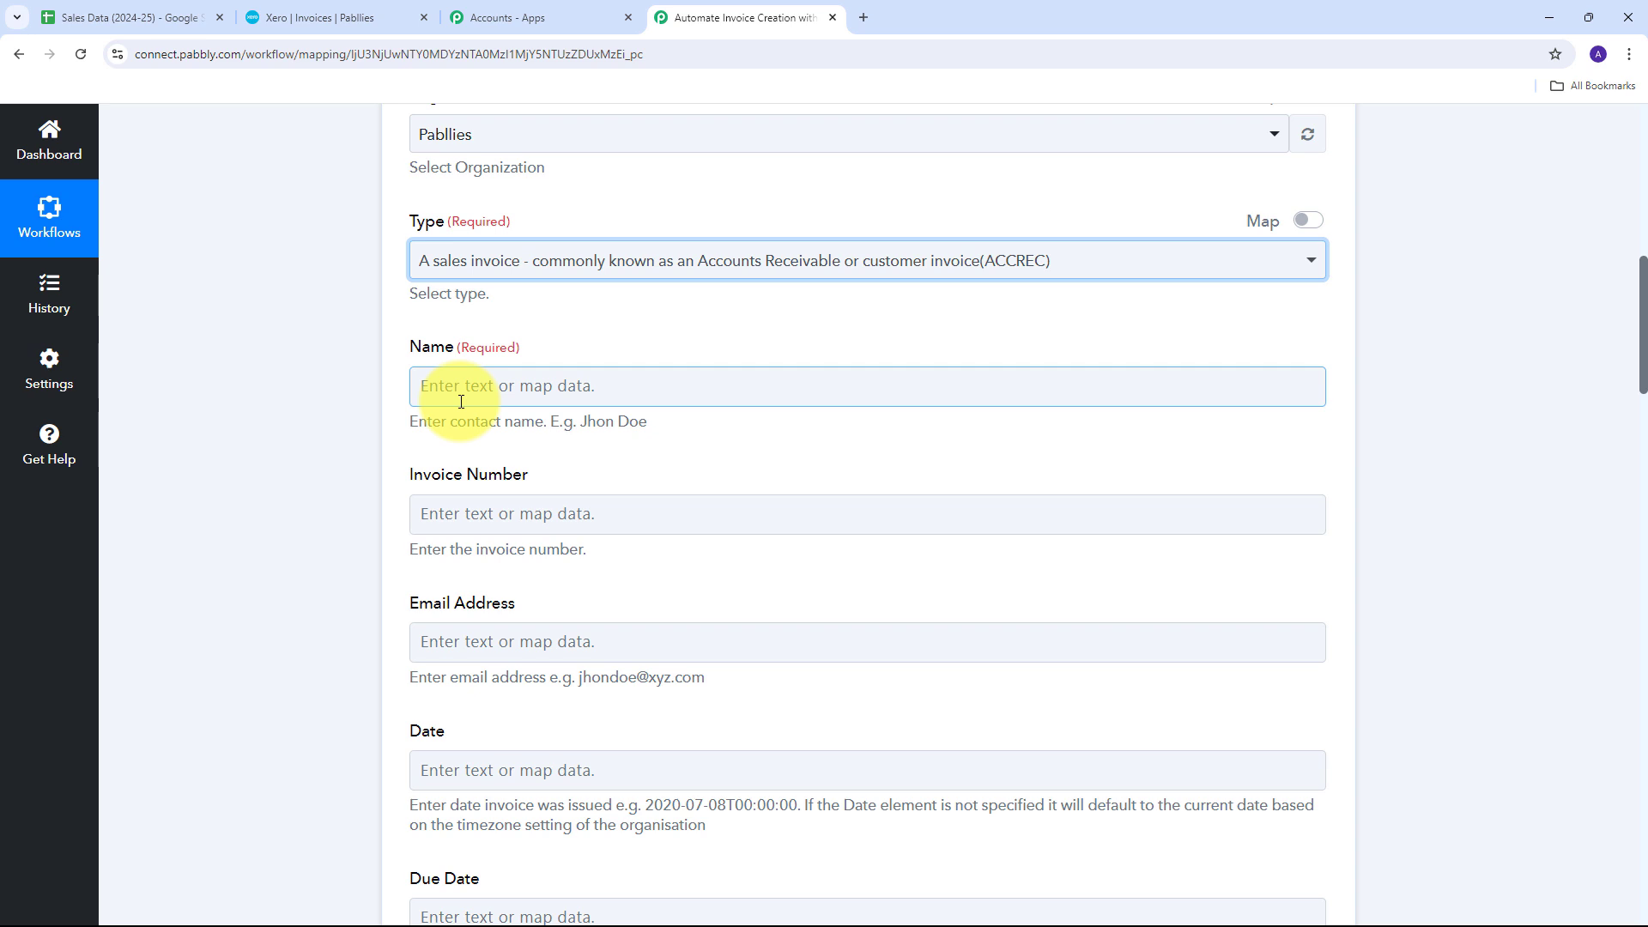
click(471, 391)
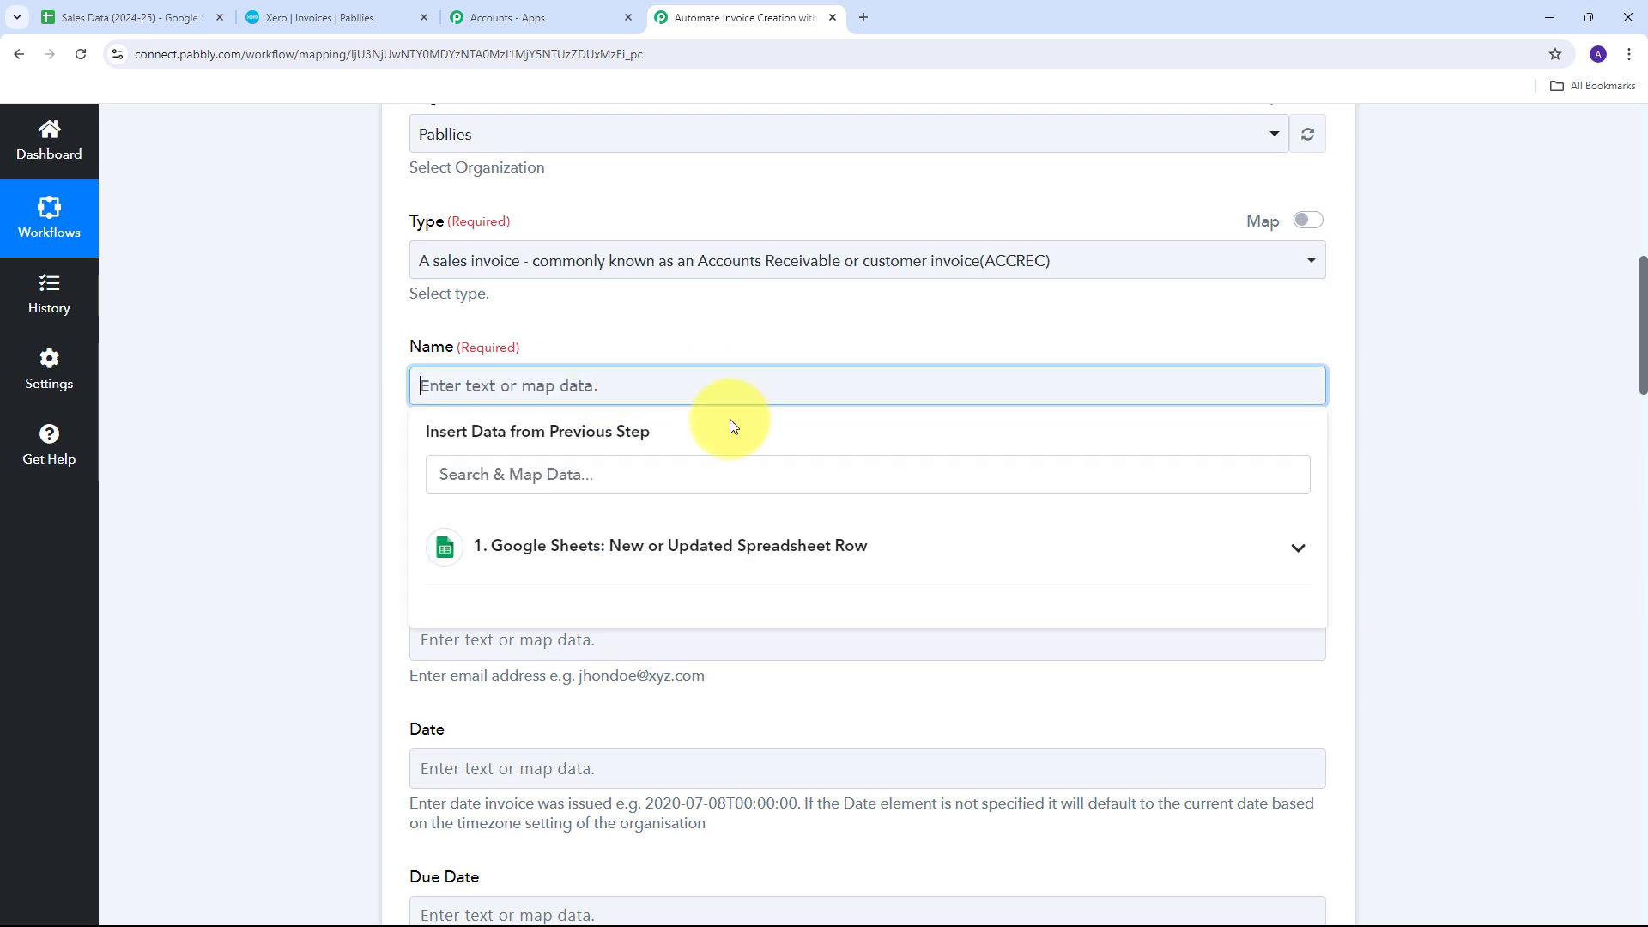
click(758, 558)
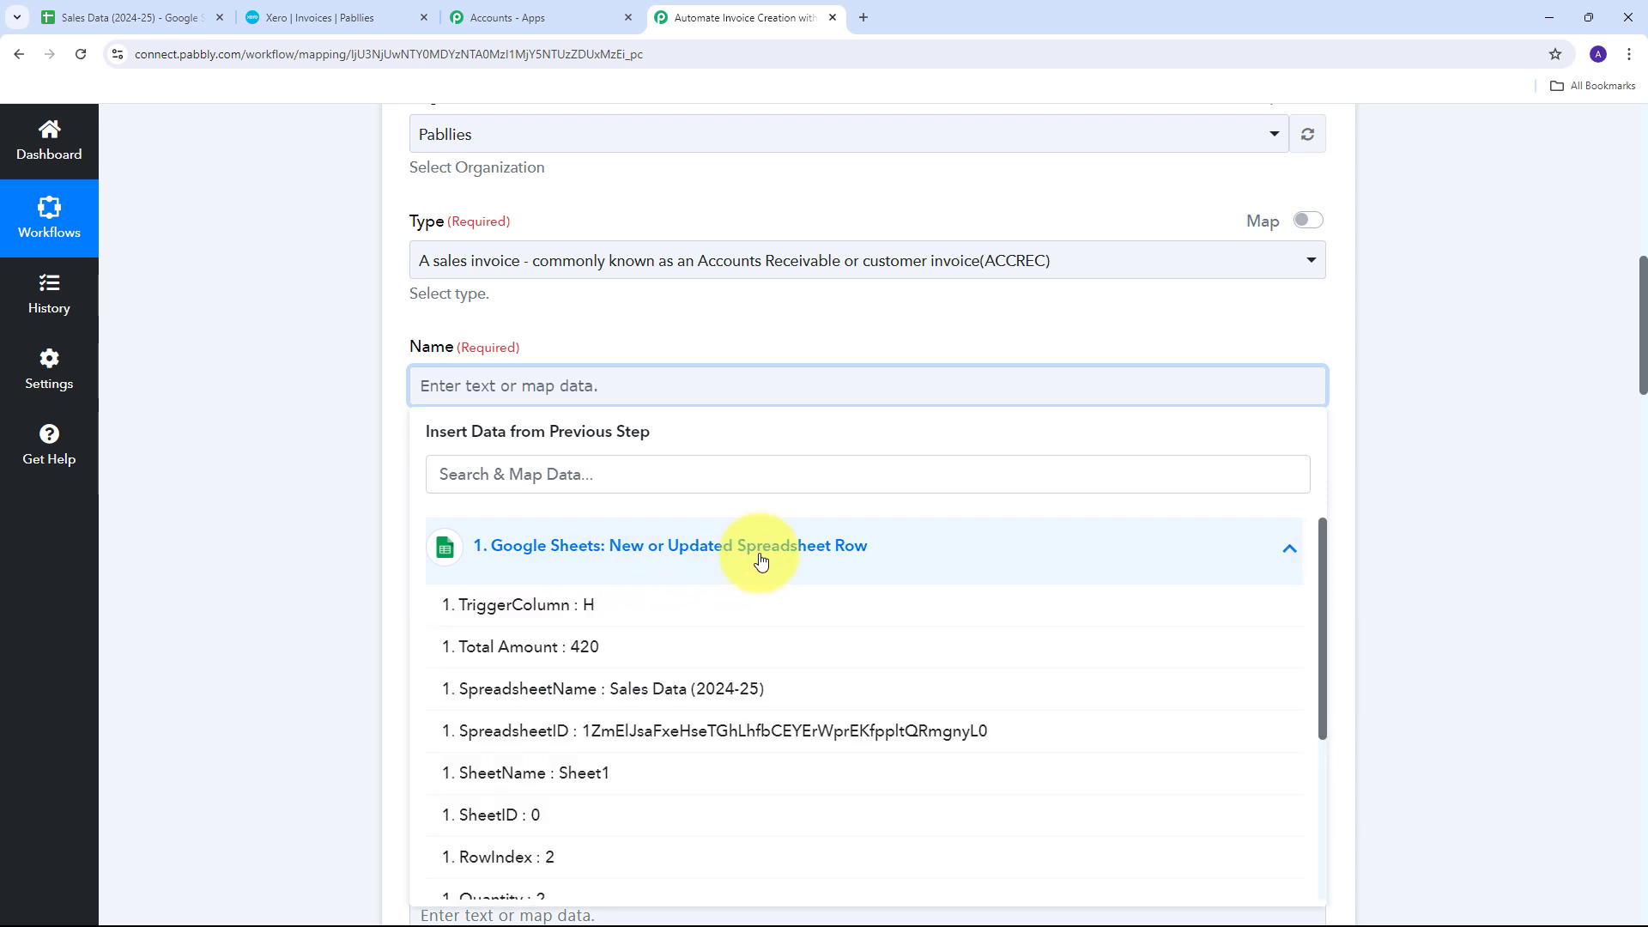
scroll(756, 571, down, 3)
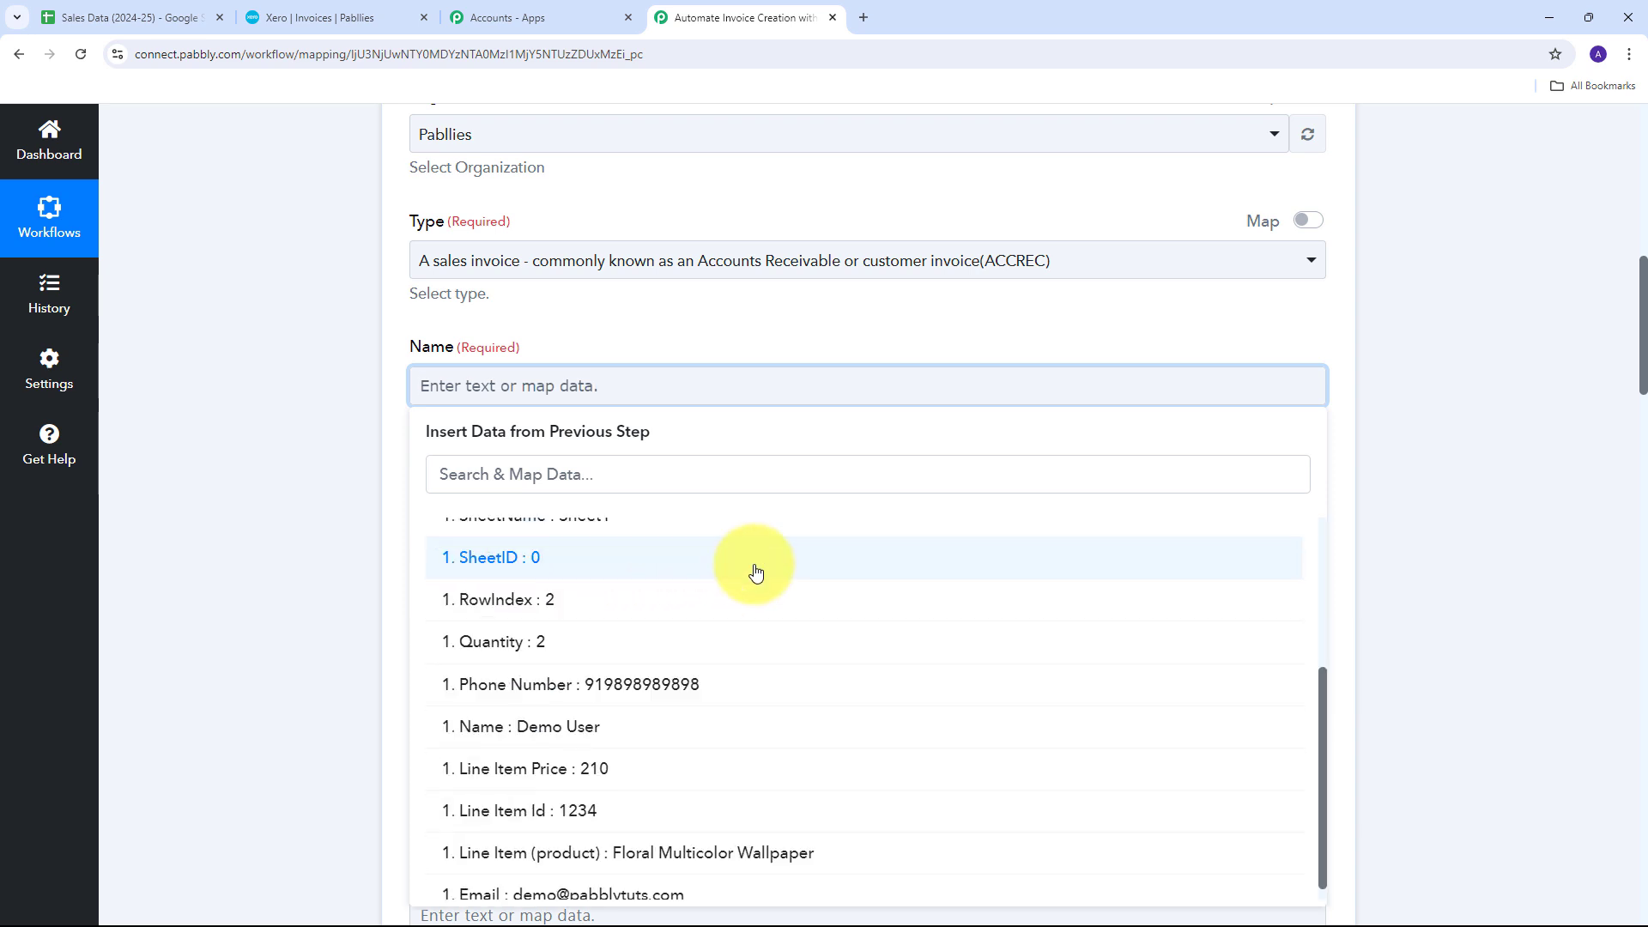
click(561, 736)
click(243, 479)
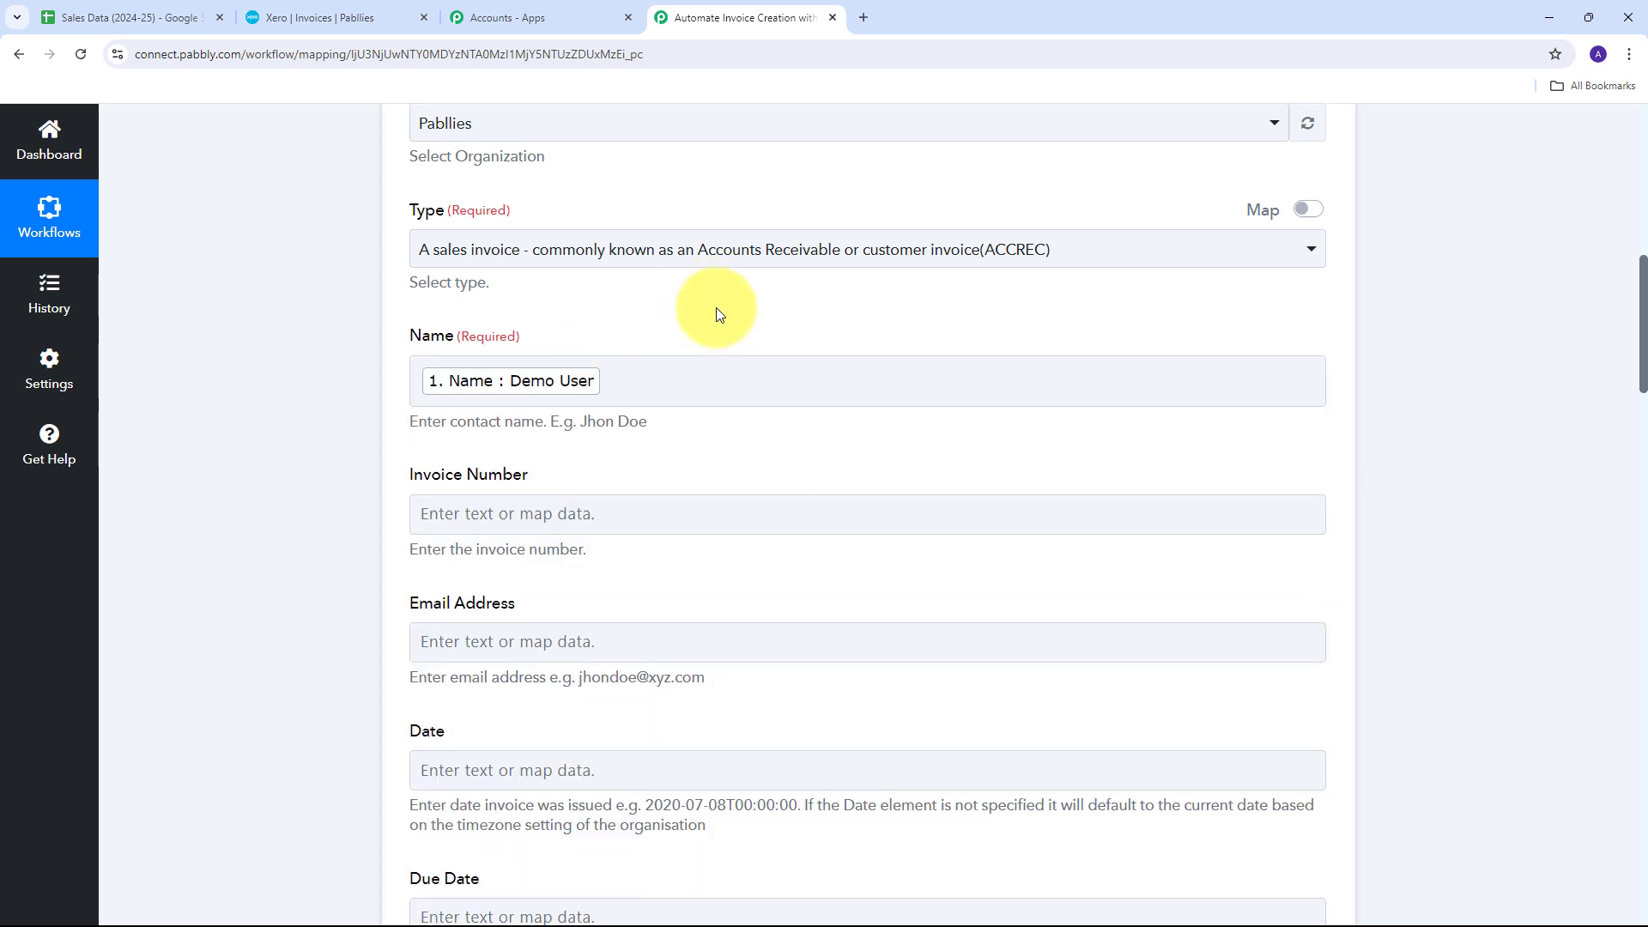
- Map the Email Address field to the Email value from the Google Sheets new row data
scroll(719, 314, down, 3)
click(496, 398)
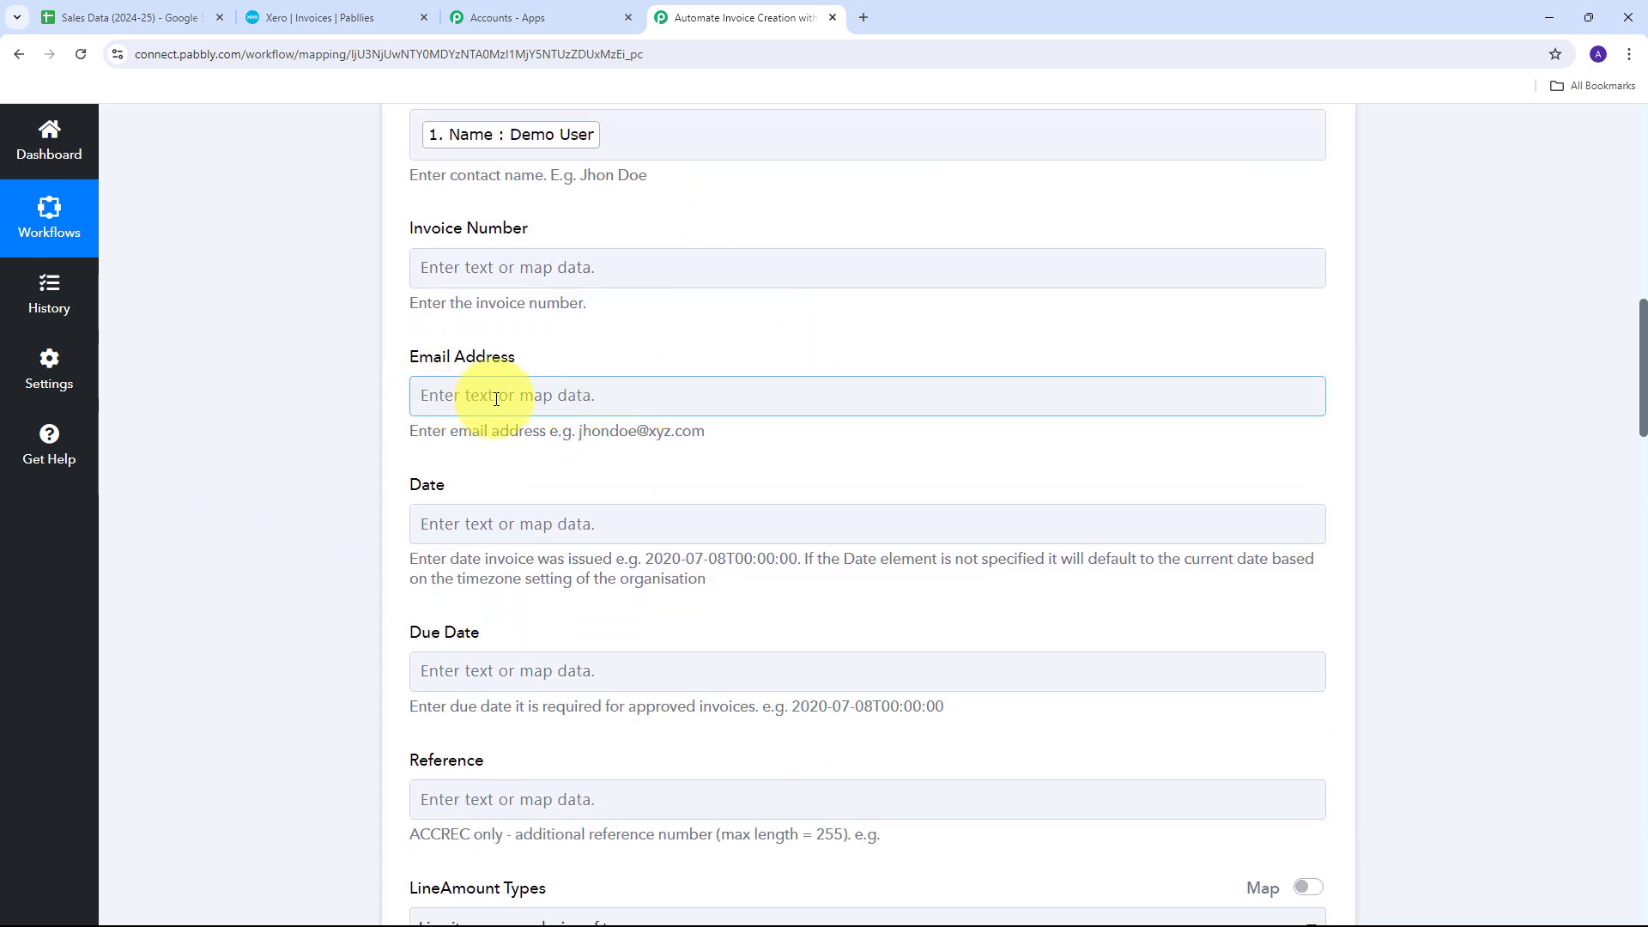
click(497, 397)
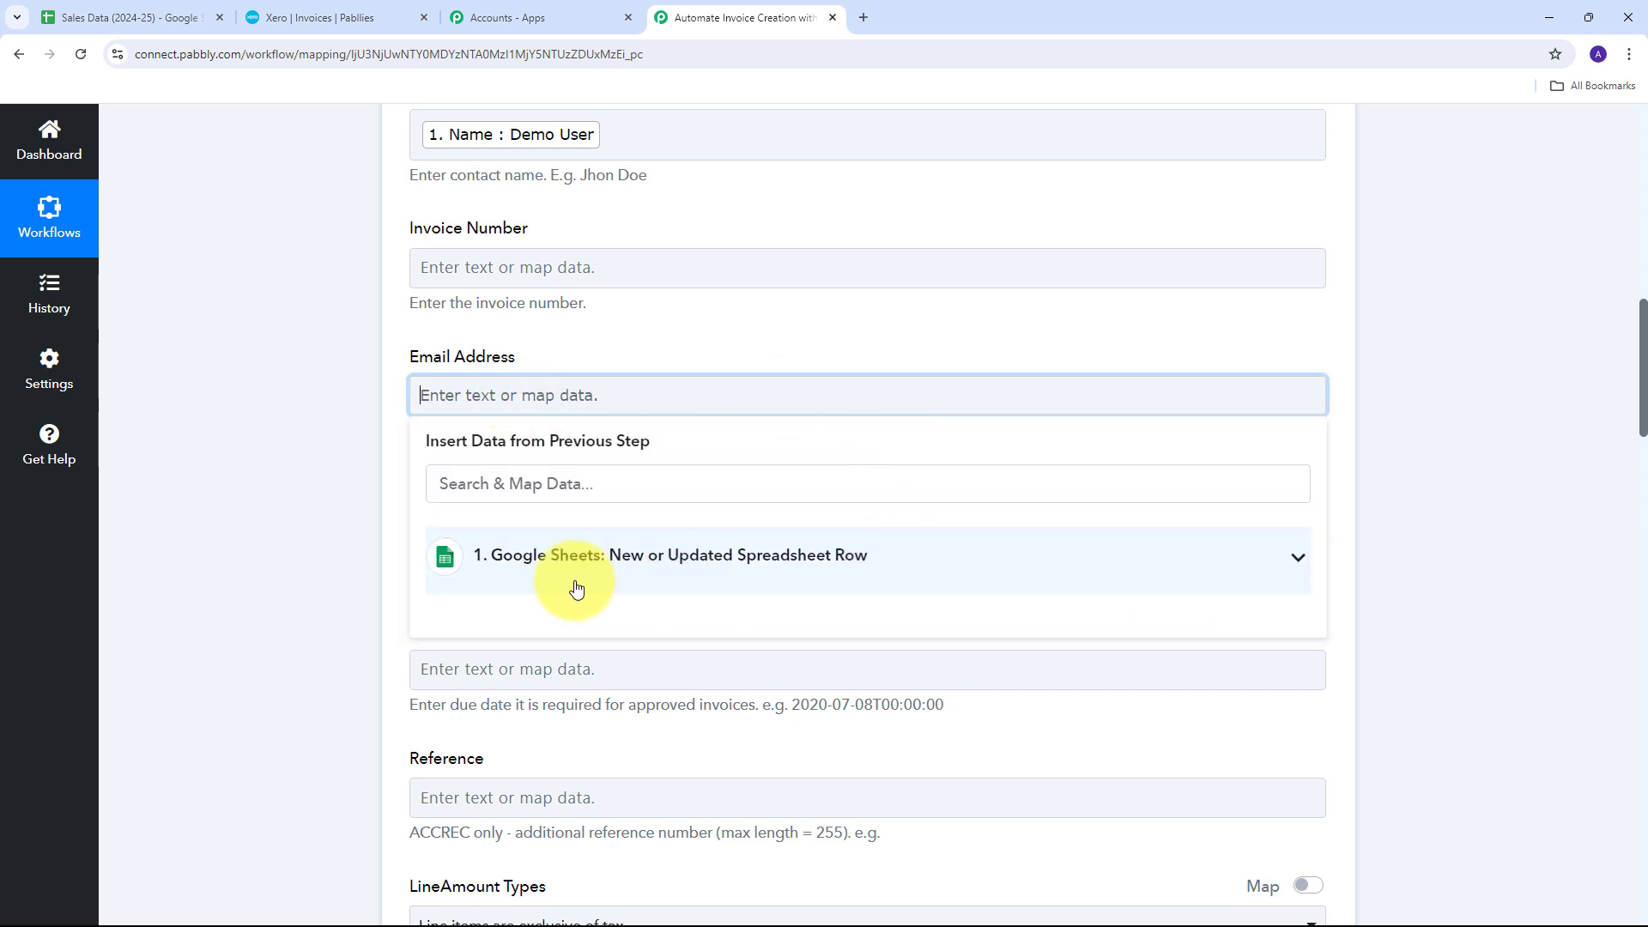
click(635, 557)
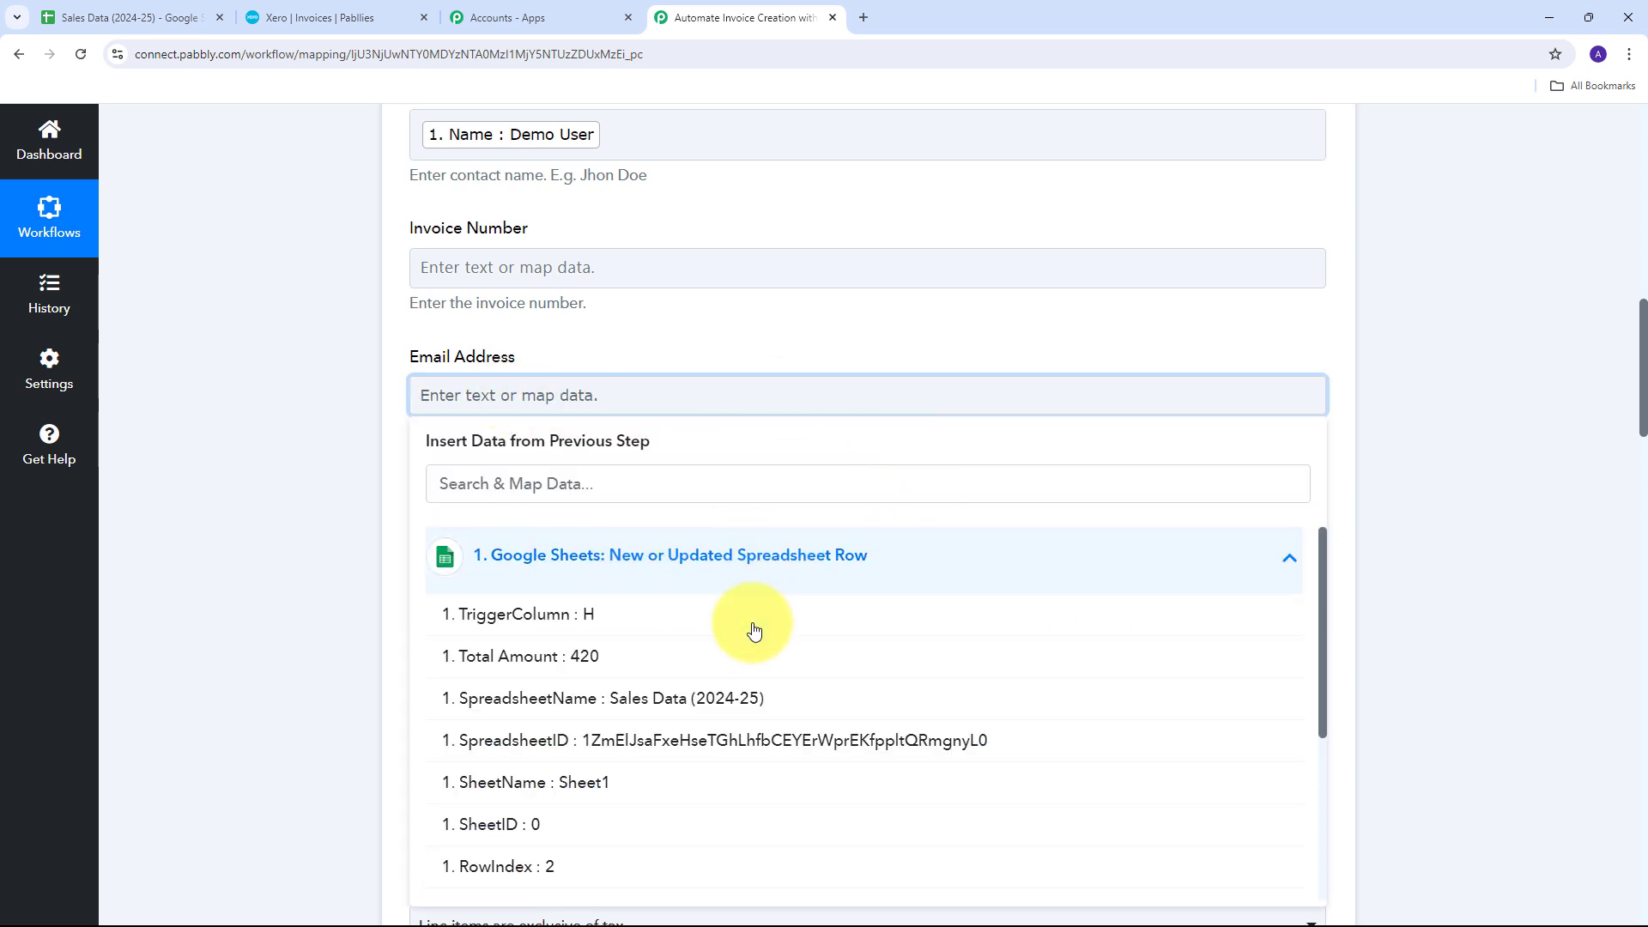
scroll(692, 636, down, 3)
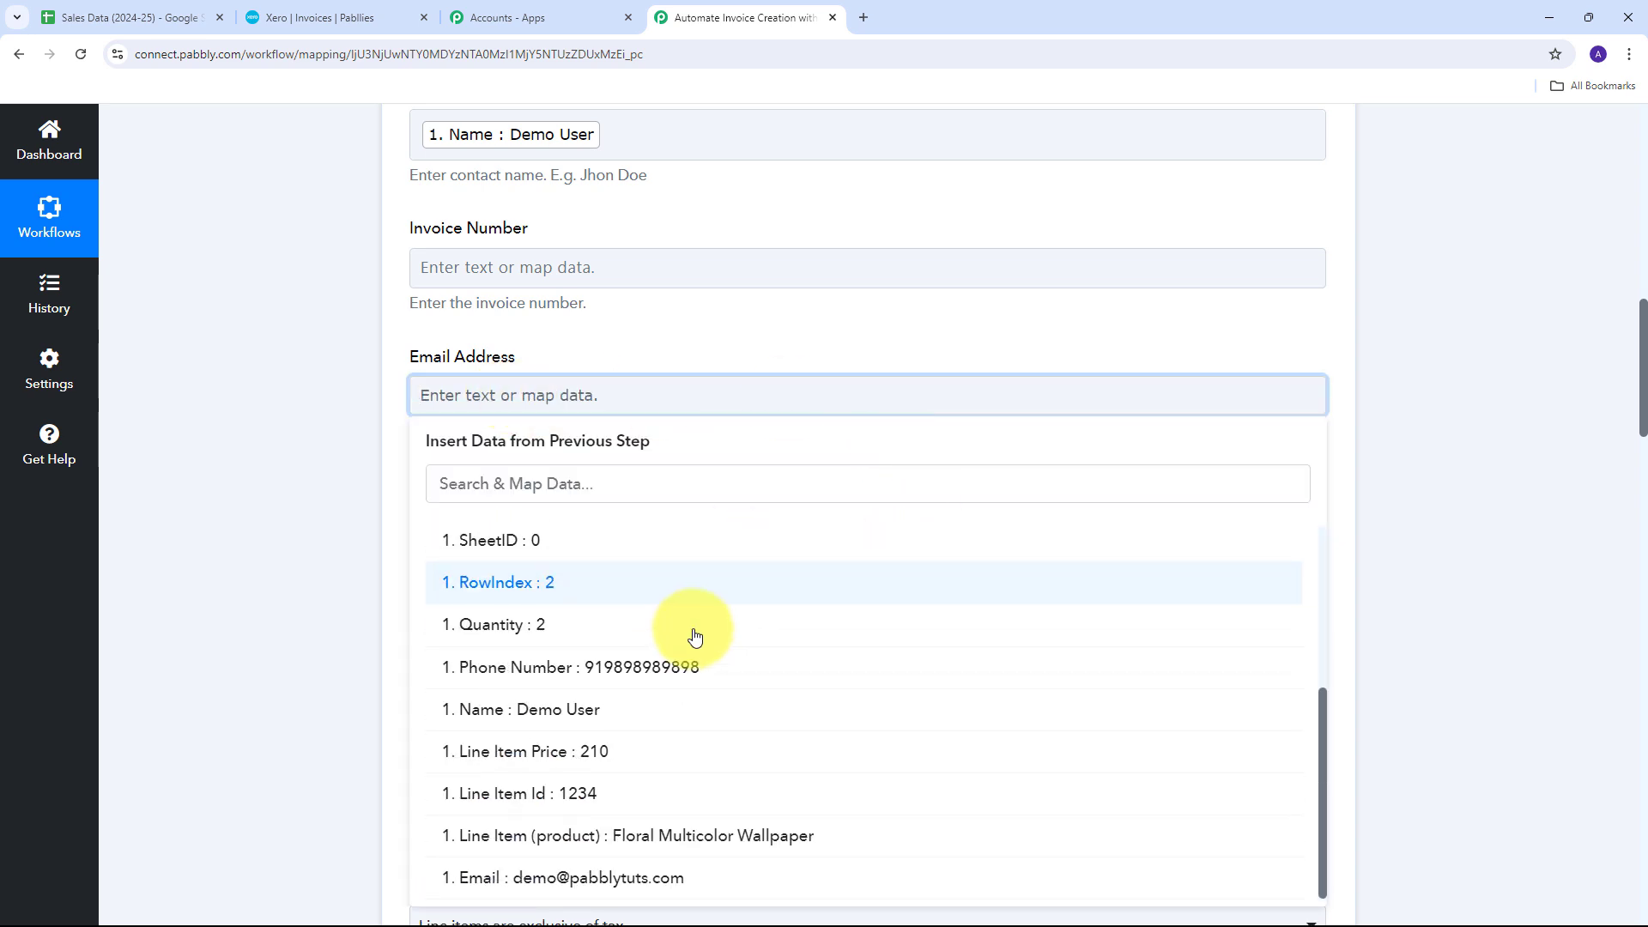
click(597, 877)
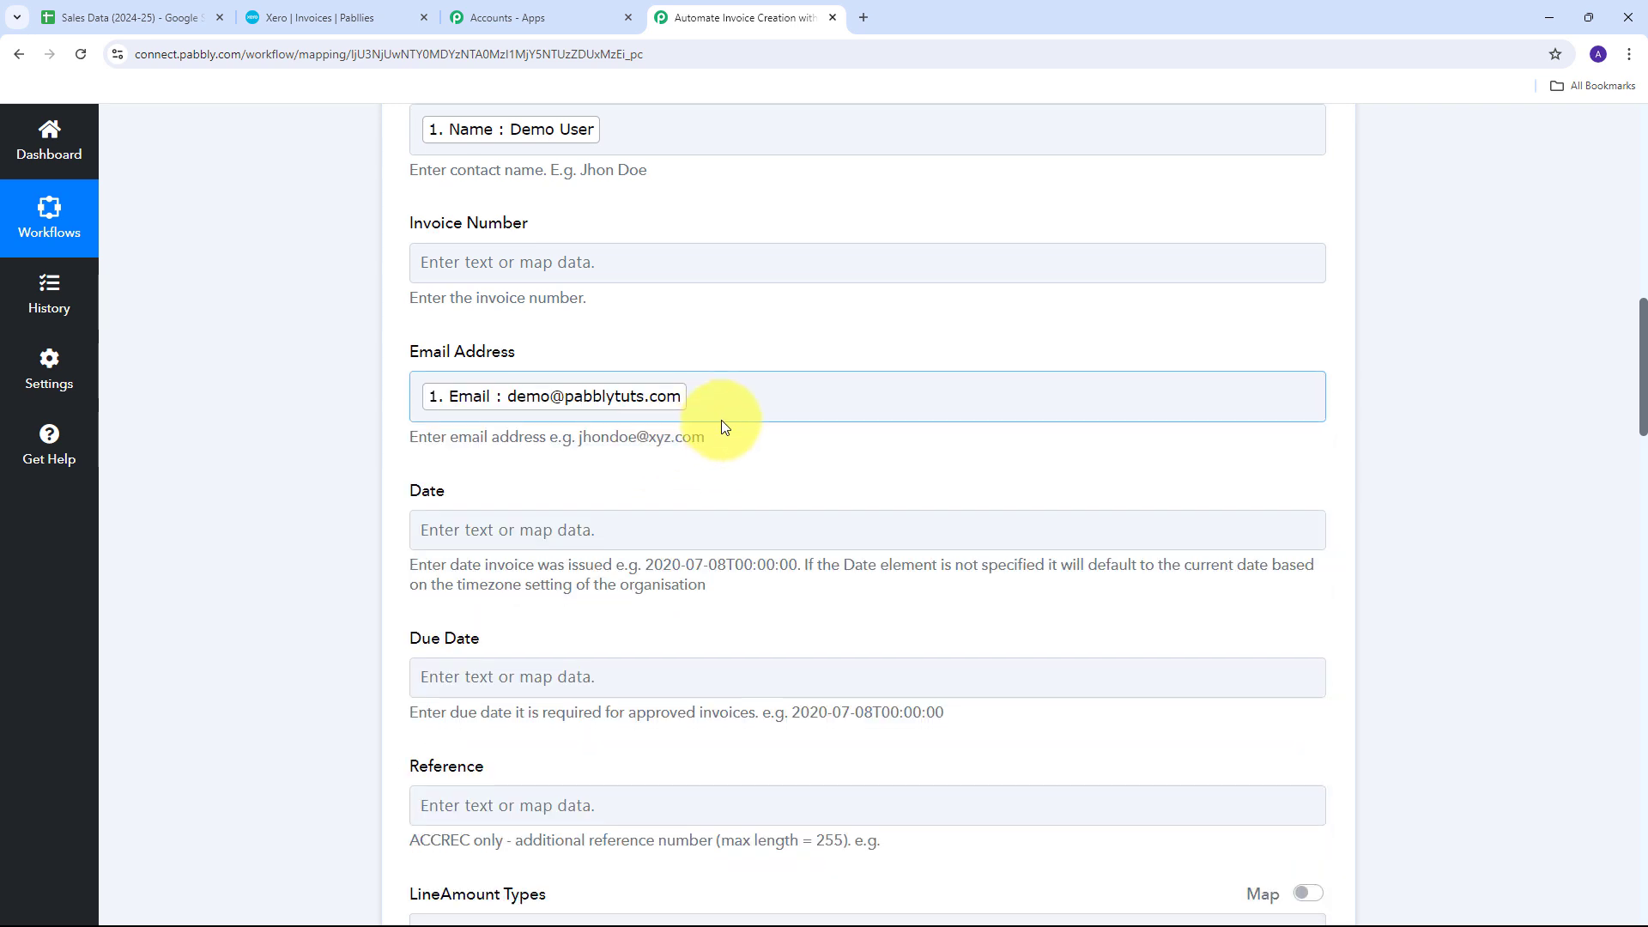
- Leave the date and reference fields empty and set LineAmount Types to Line have no tax
scroll(721, 420, down, 4)
scroll(703, 412, up, 2)
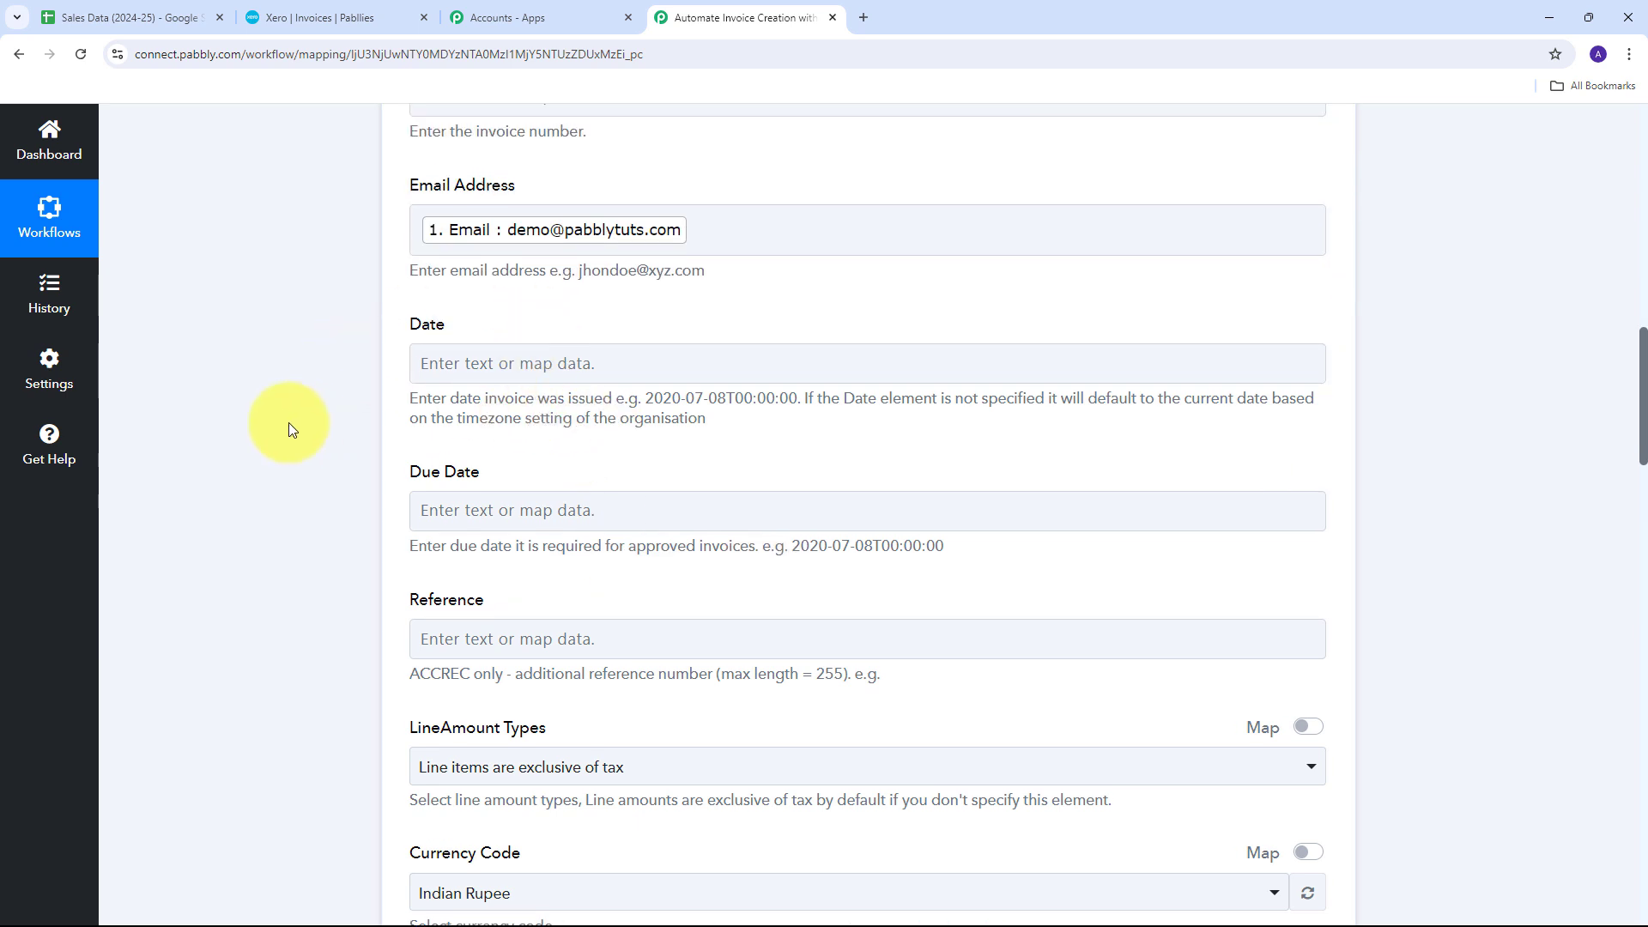
click(534, 639)
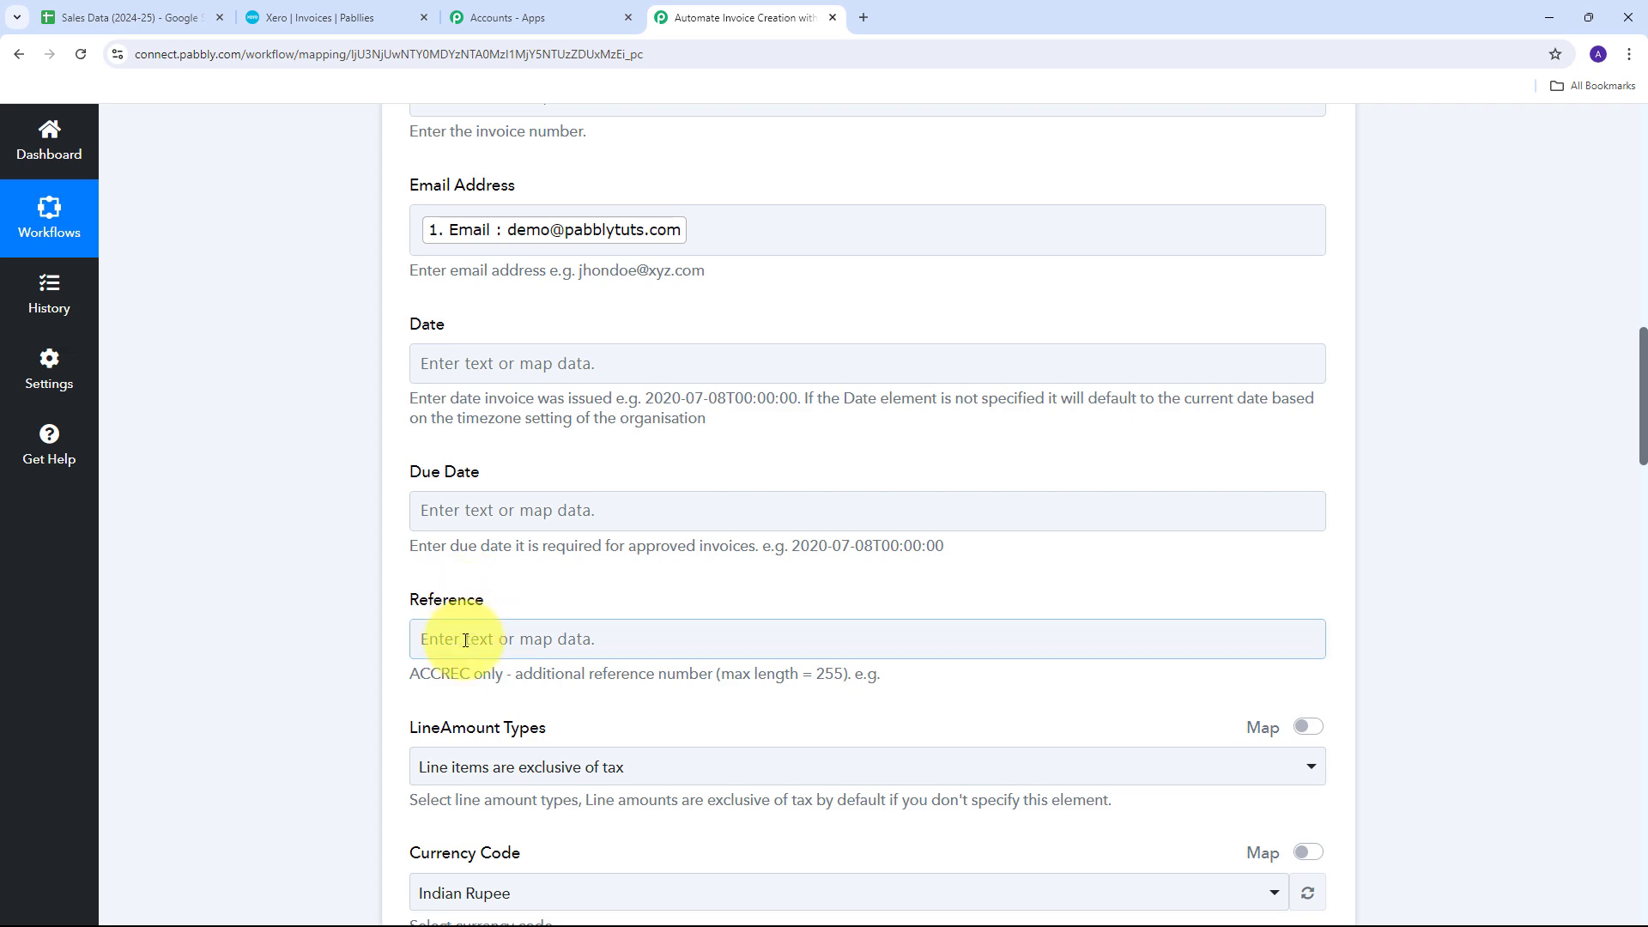
scroll(883, 368, down, 3)
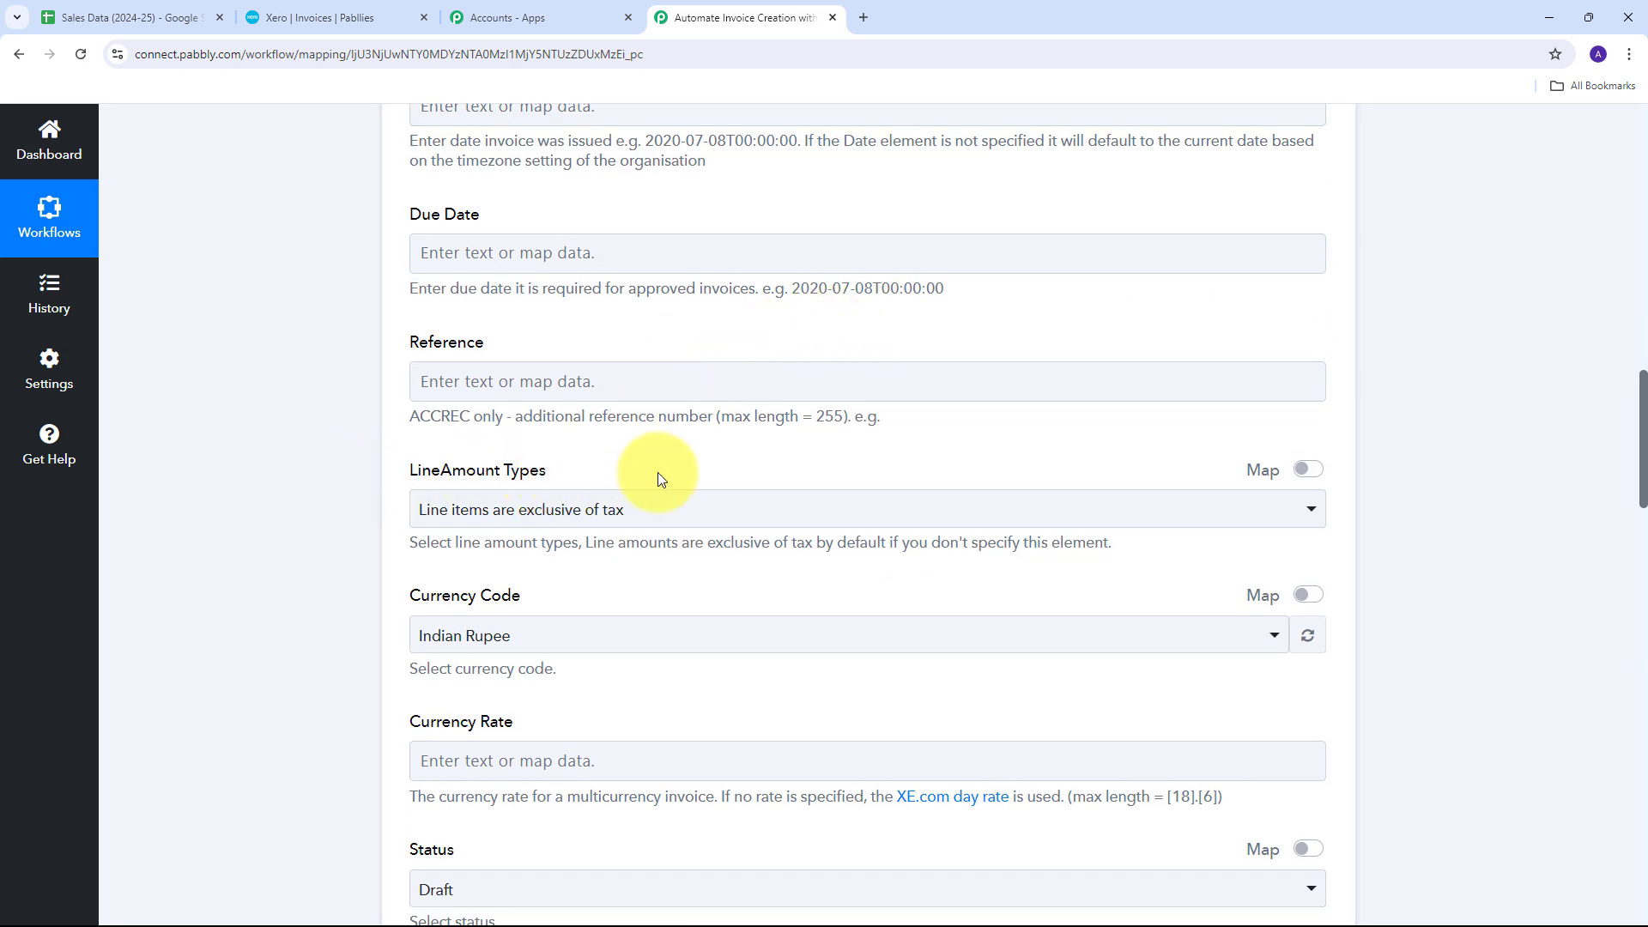
click(1117, 515)
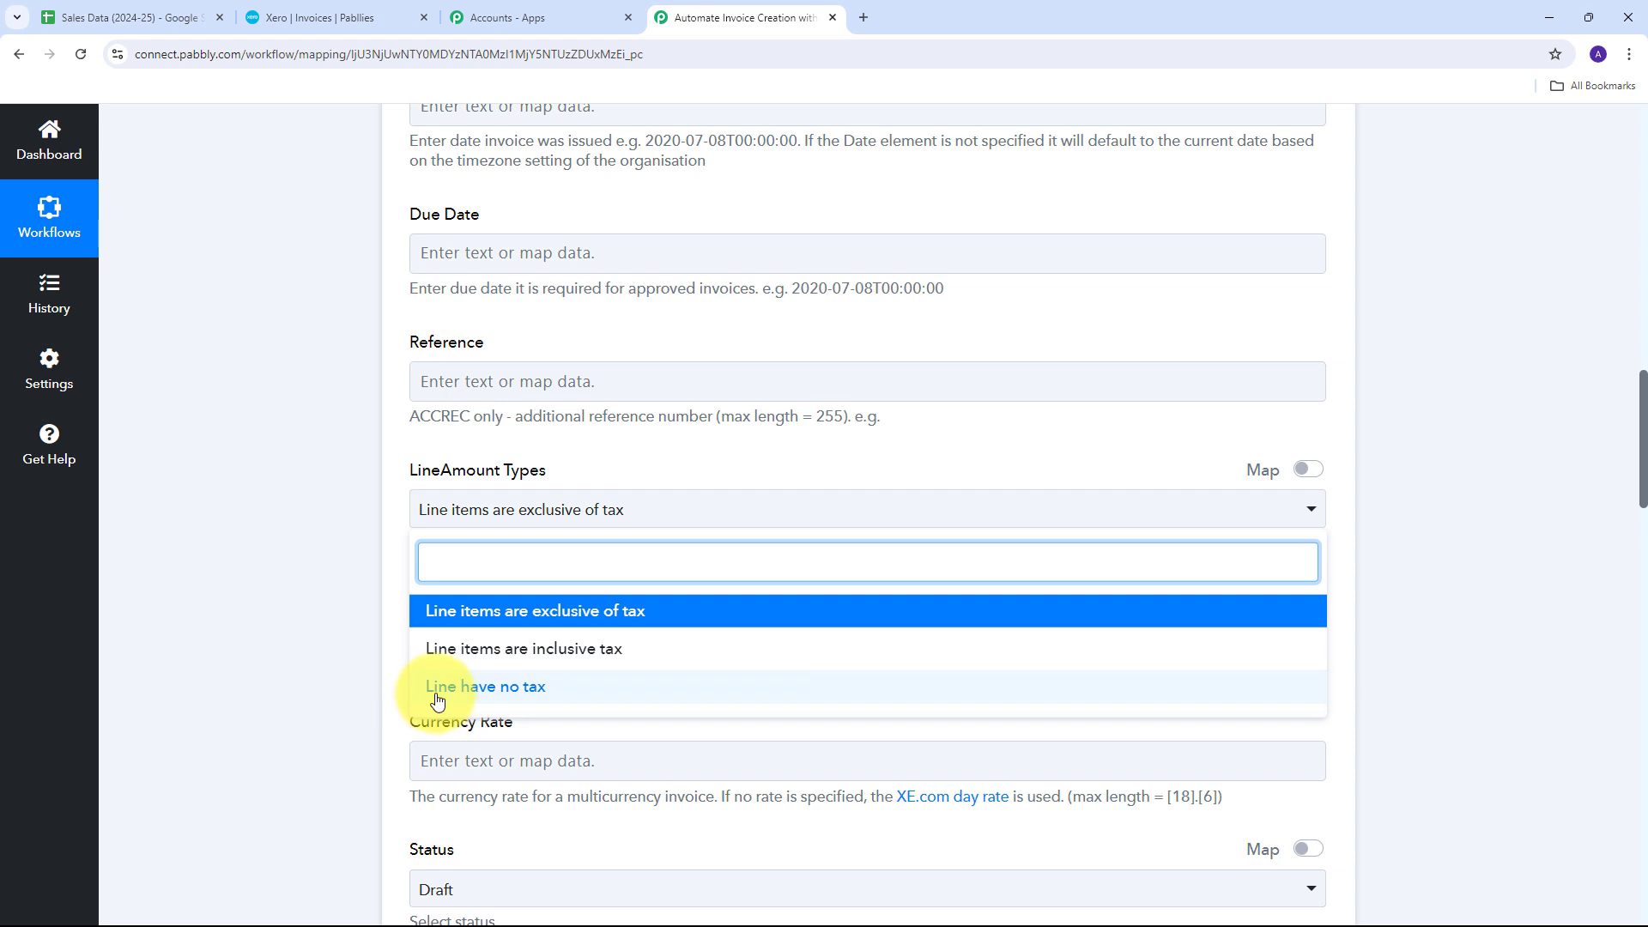
click(517, 691)
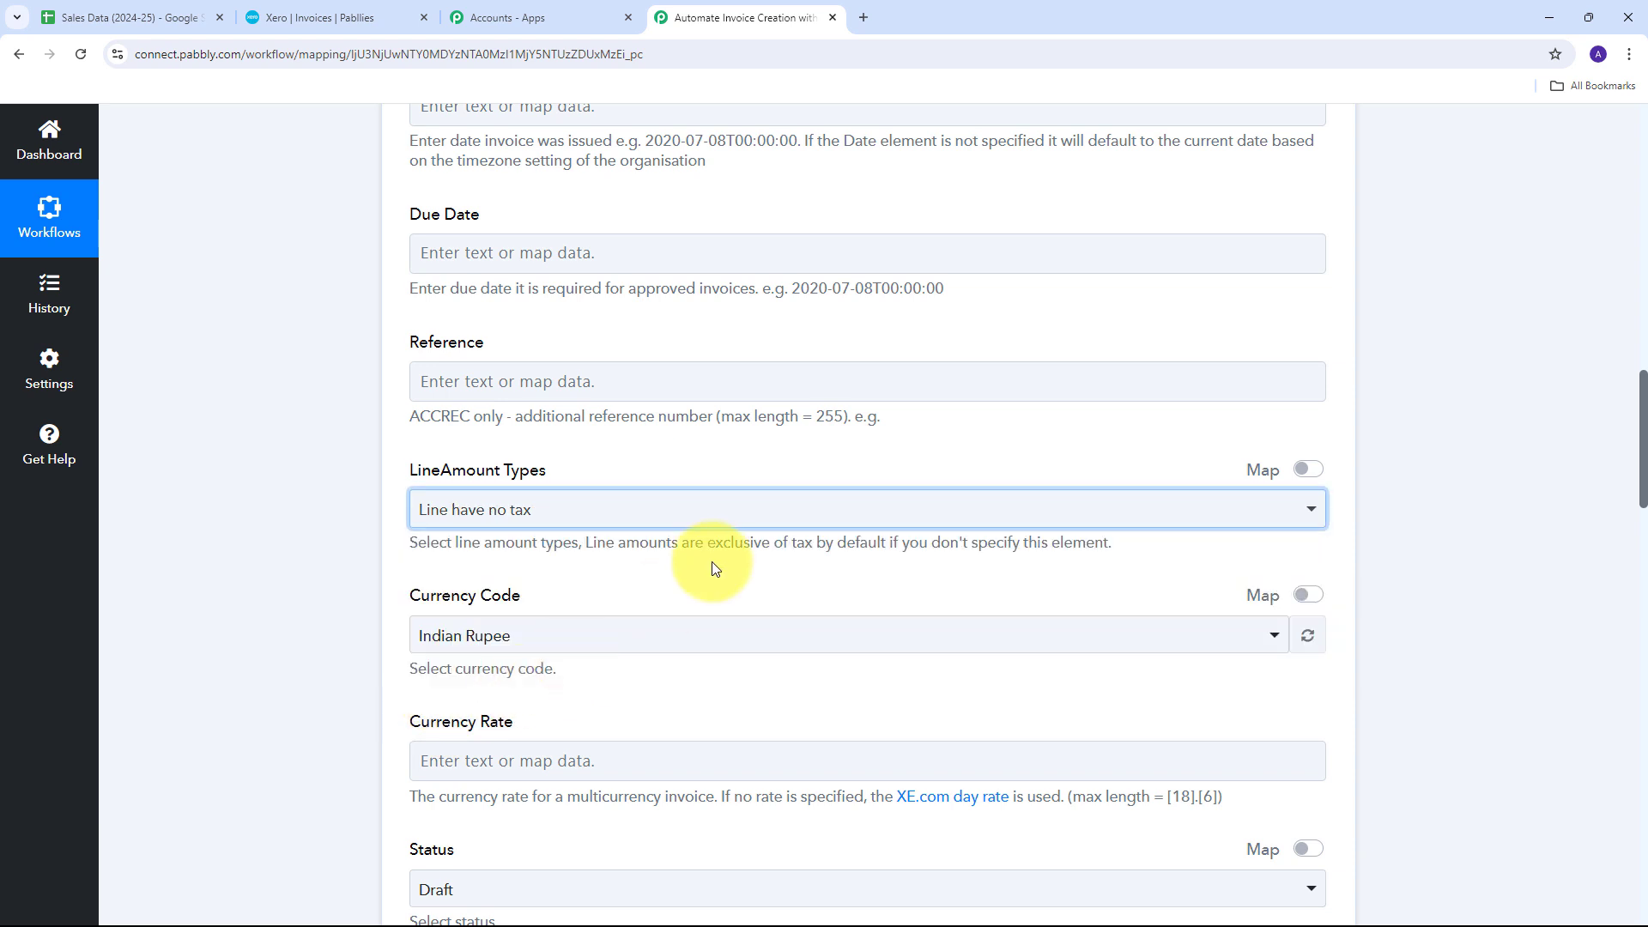
- Keep Indian Rupee as the currency and choose Draft as the invoice status
scroll(723, 550, down, 2)
click(378, 423)
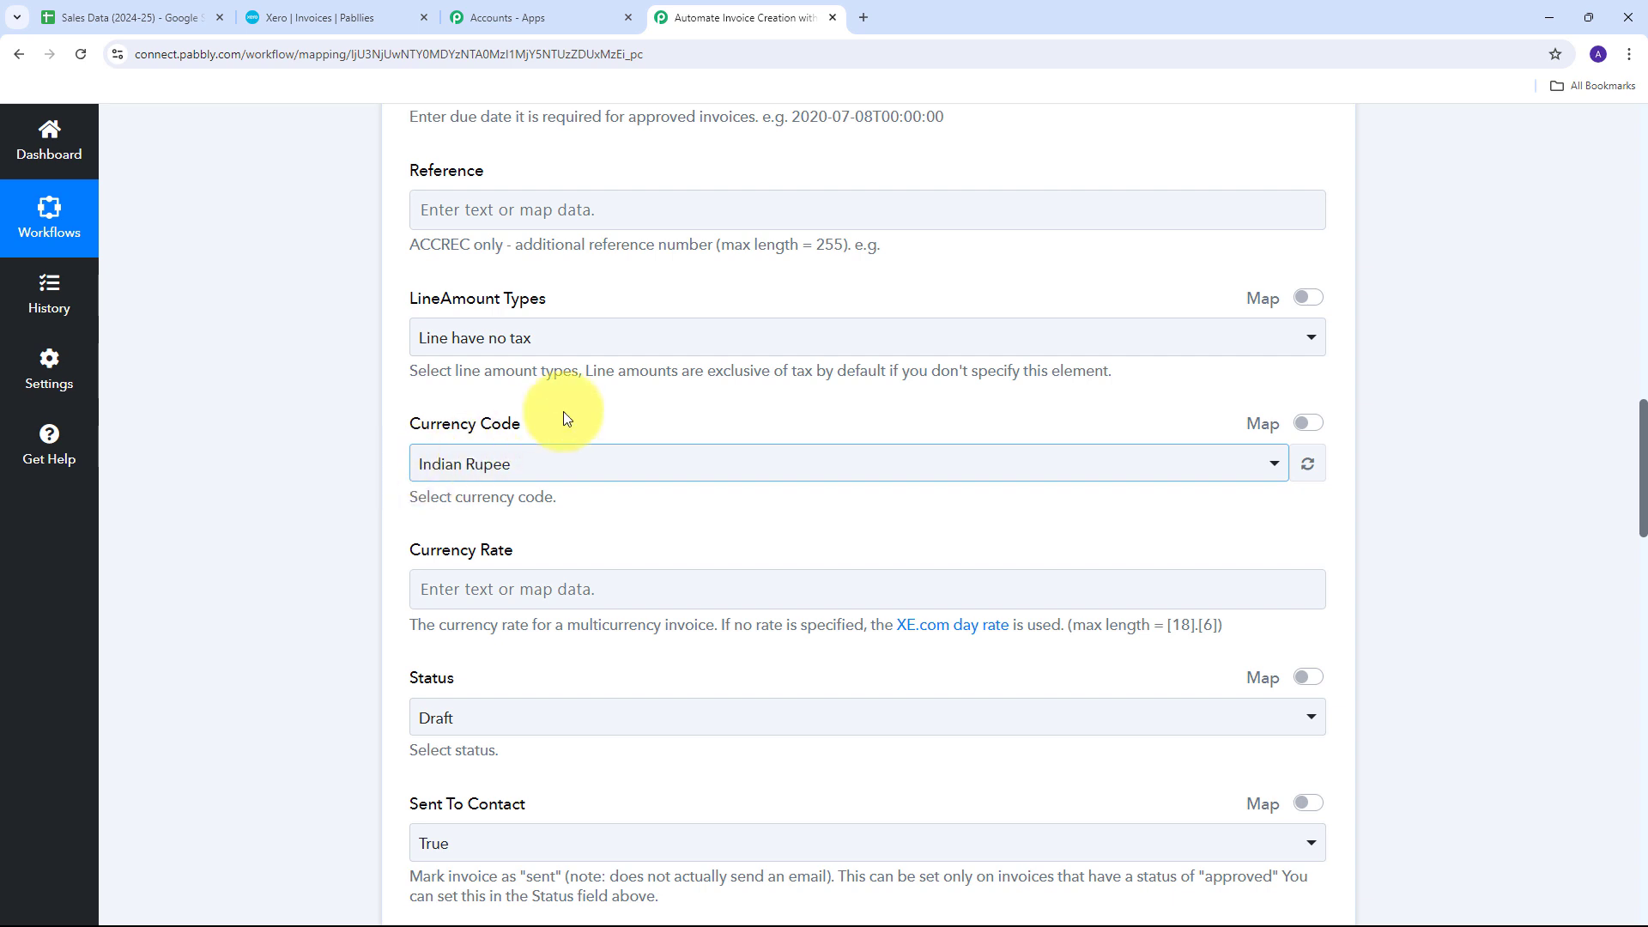
scroll(563, 415, down, 4)
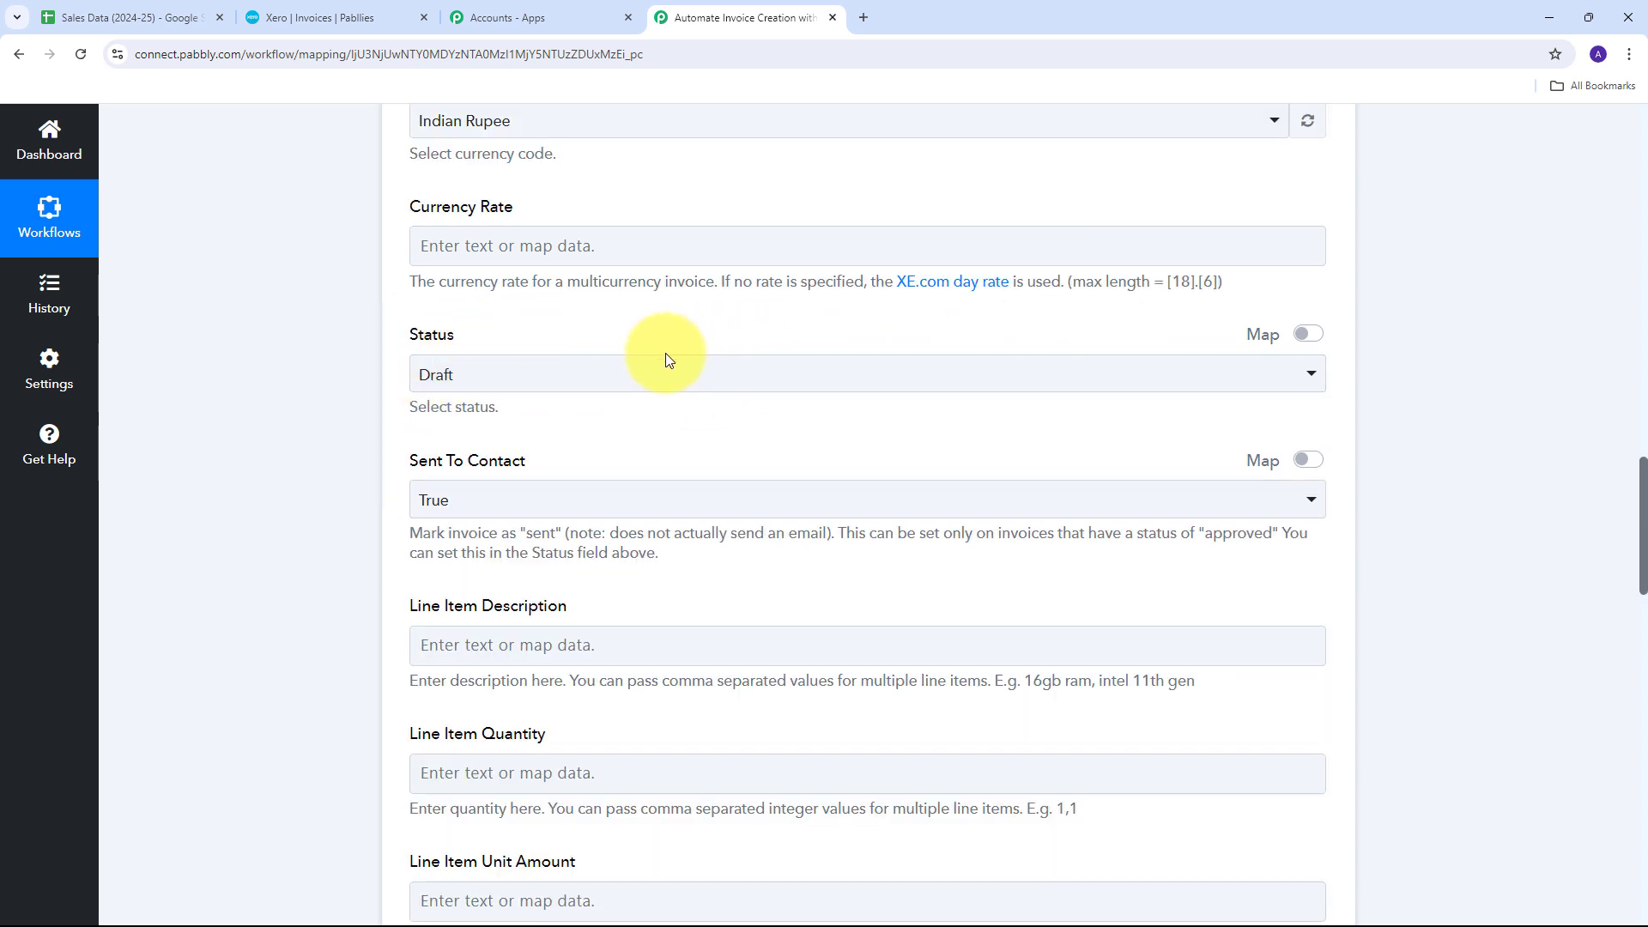
click(480, 376)
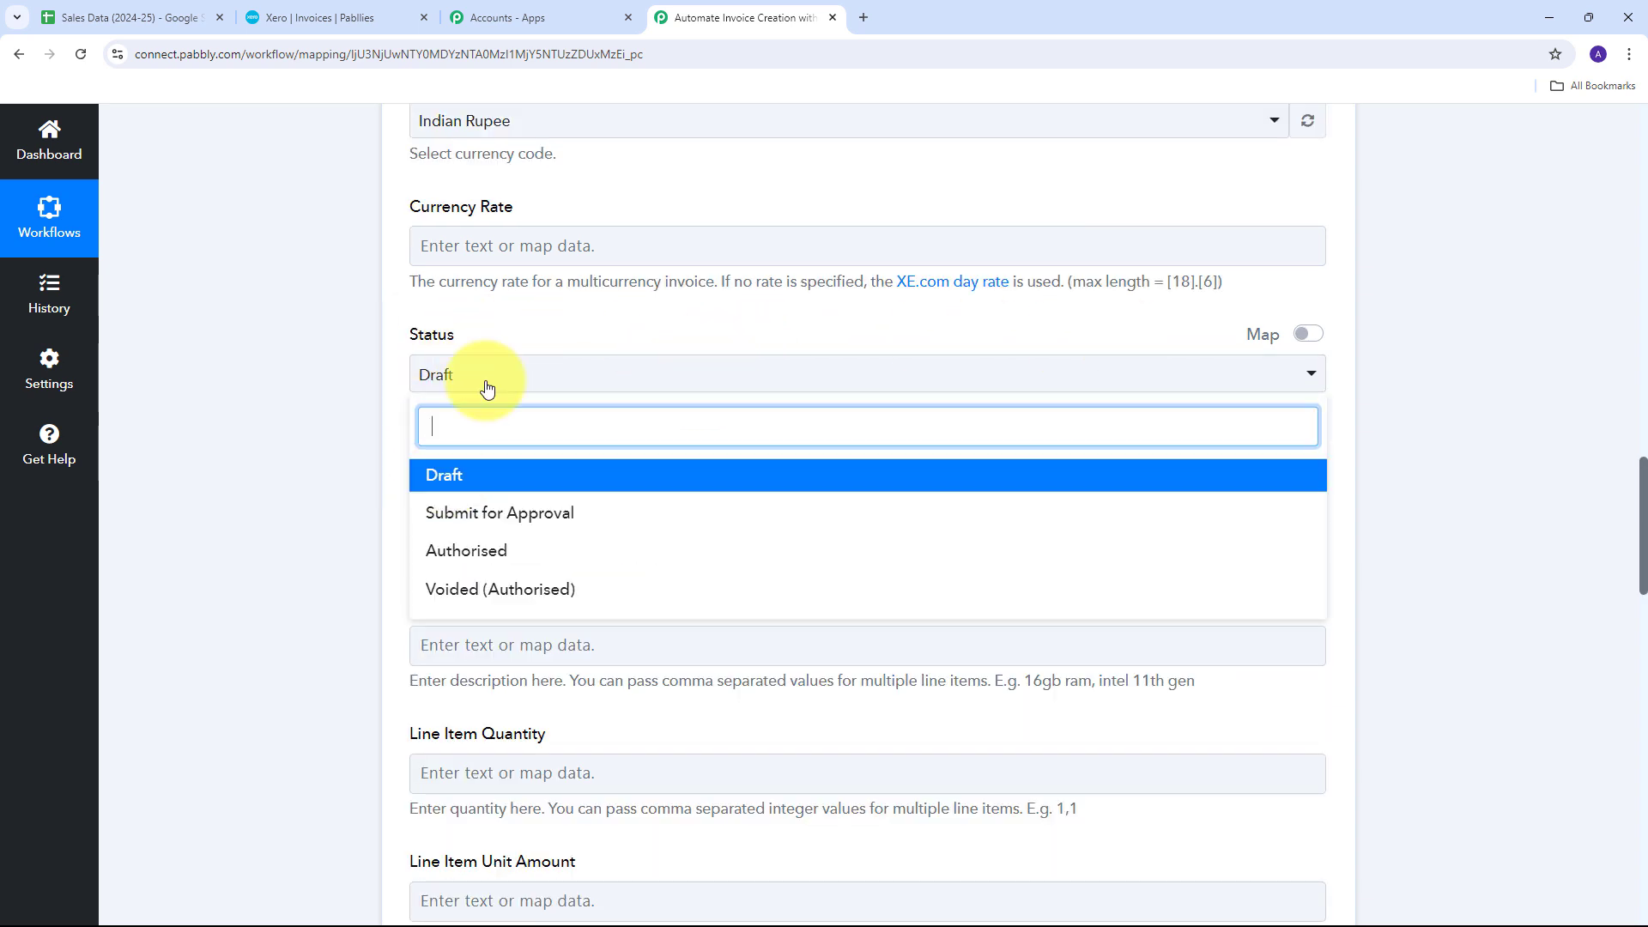
click(438, 485)
click(662, 374)
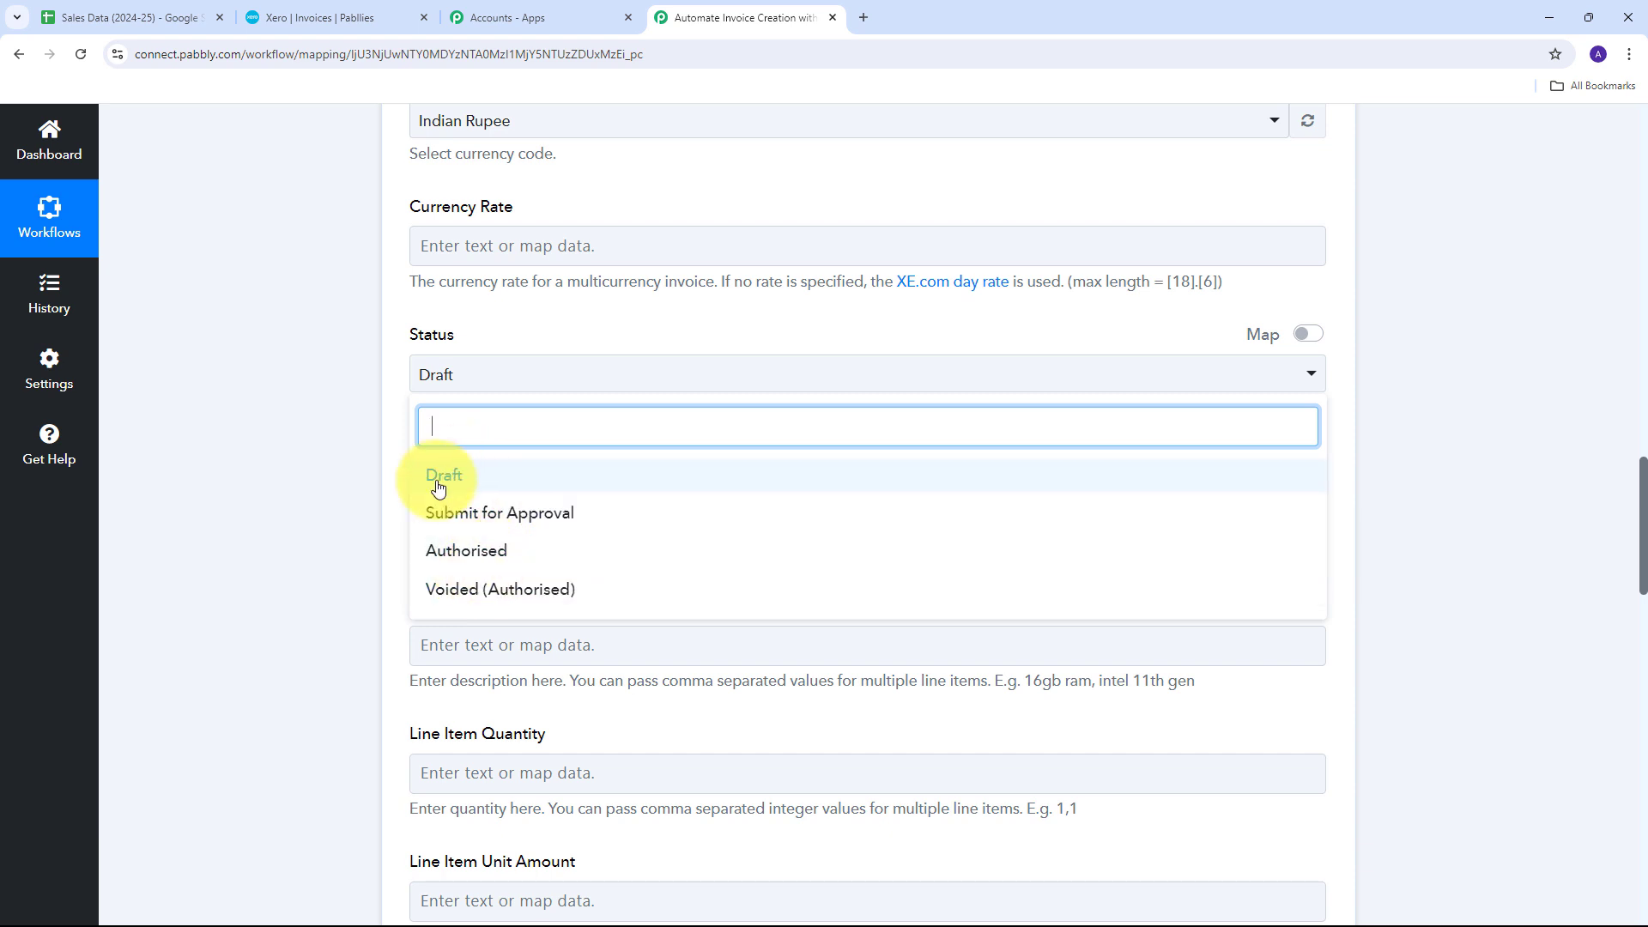
click(472, 478)
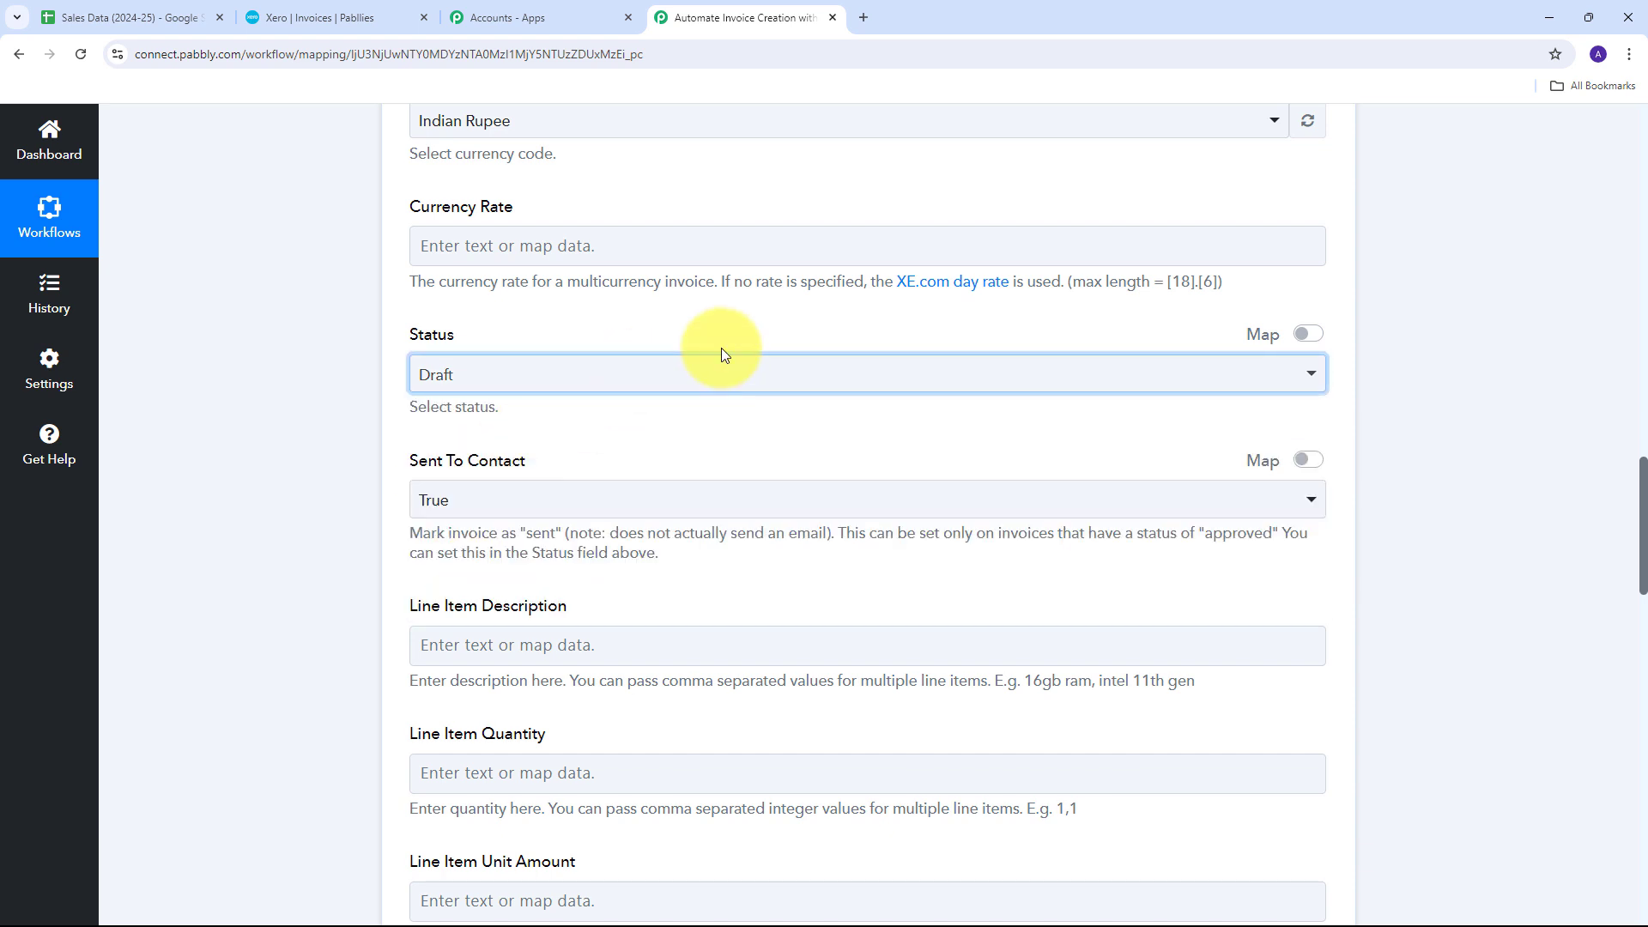
- Set the Sent To Contact option of the invoice to False
scroll(410, 388, down, 1)
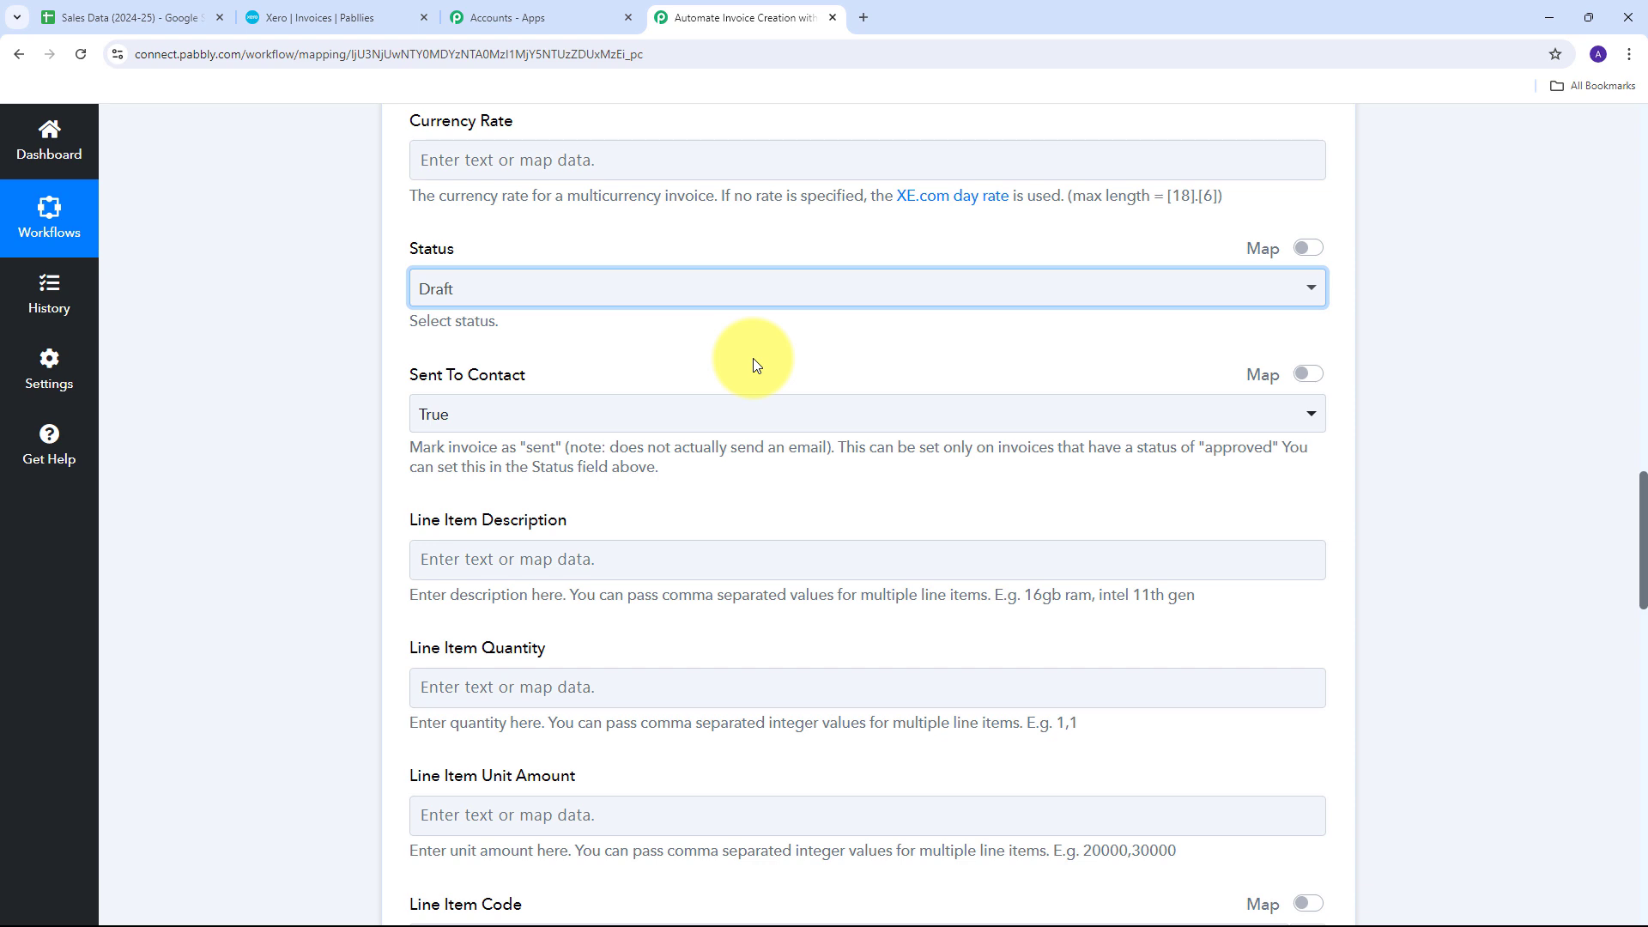
click(544, 416)
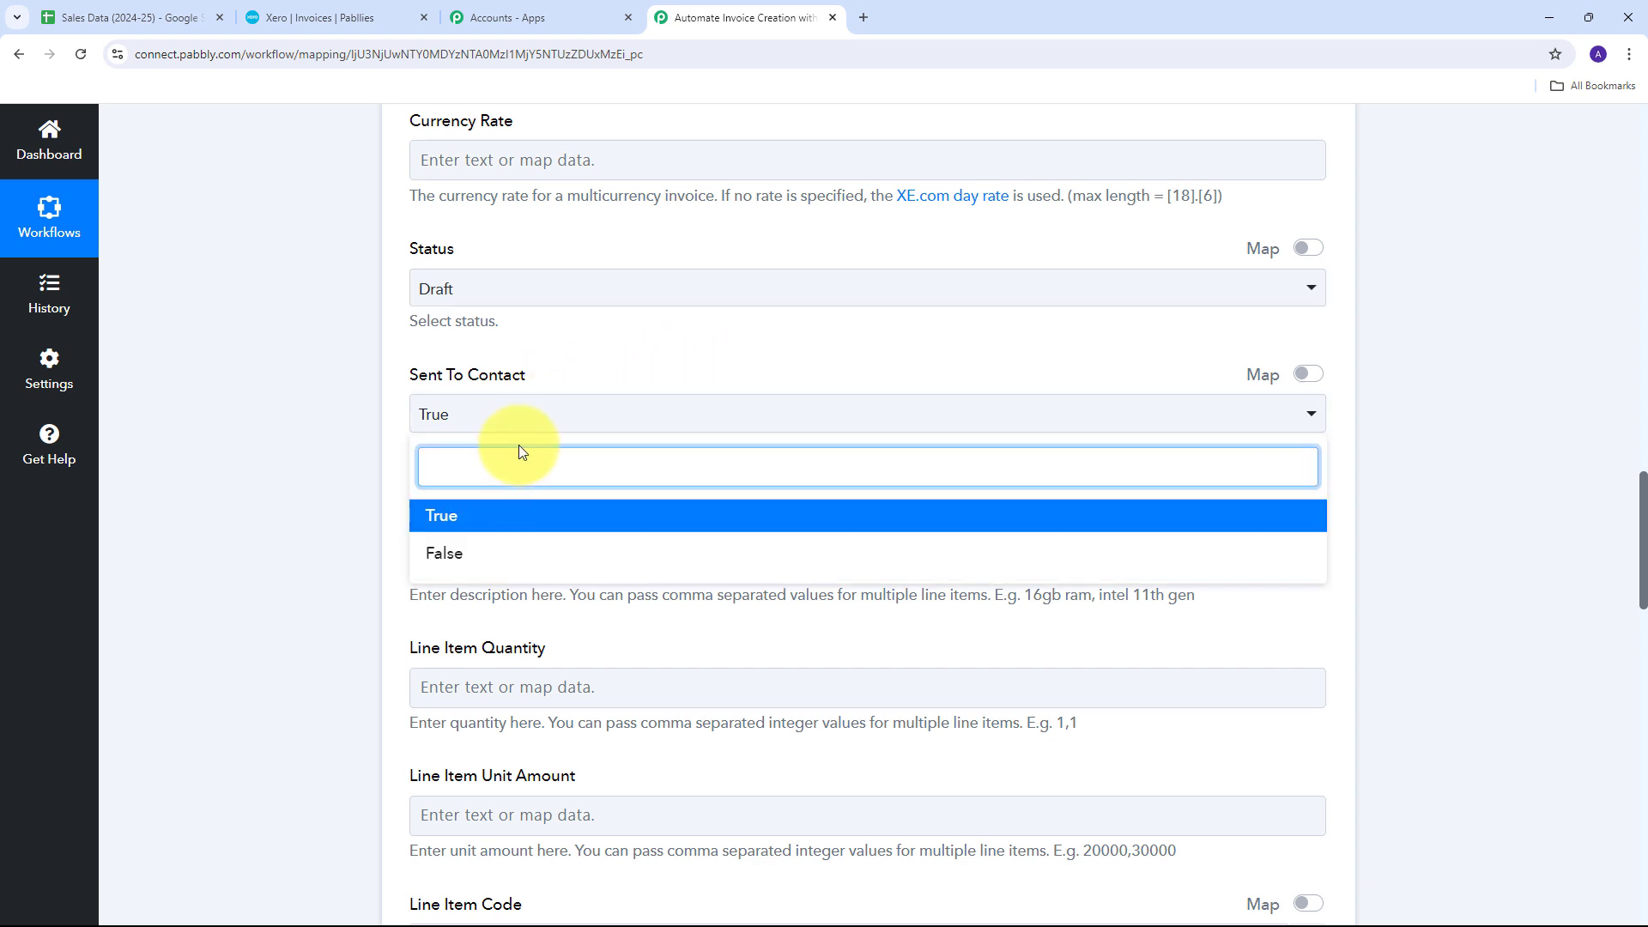
click(462, 555)
- Leave Line Item Description empty and map Line Item Quantity to the Quantity value from the Google Sheets row data
scroll(710, 382, down, 3)
scroll(357, 353, up, 2)
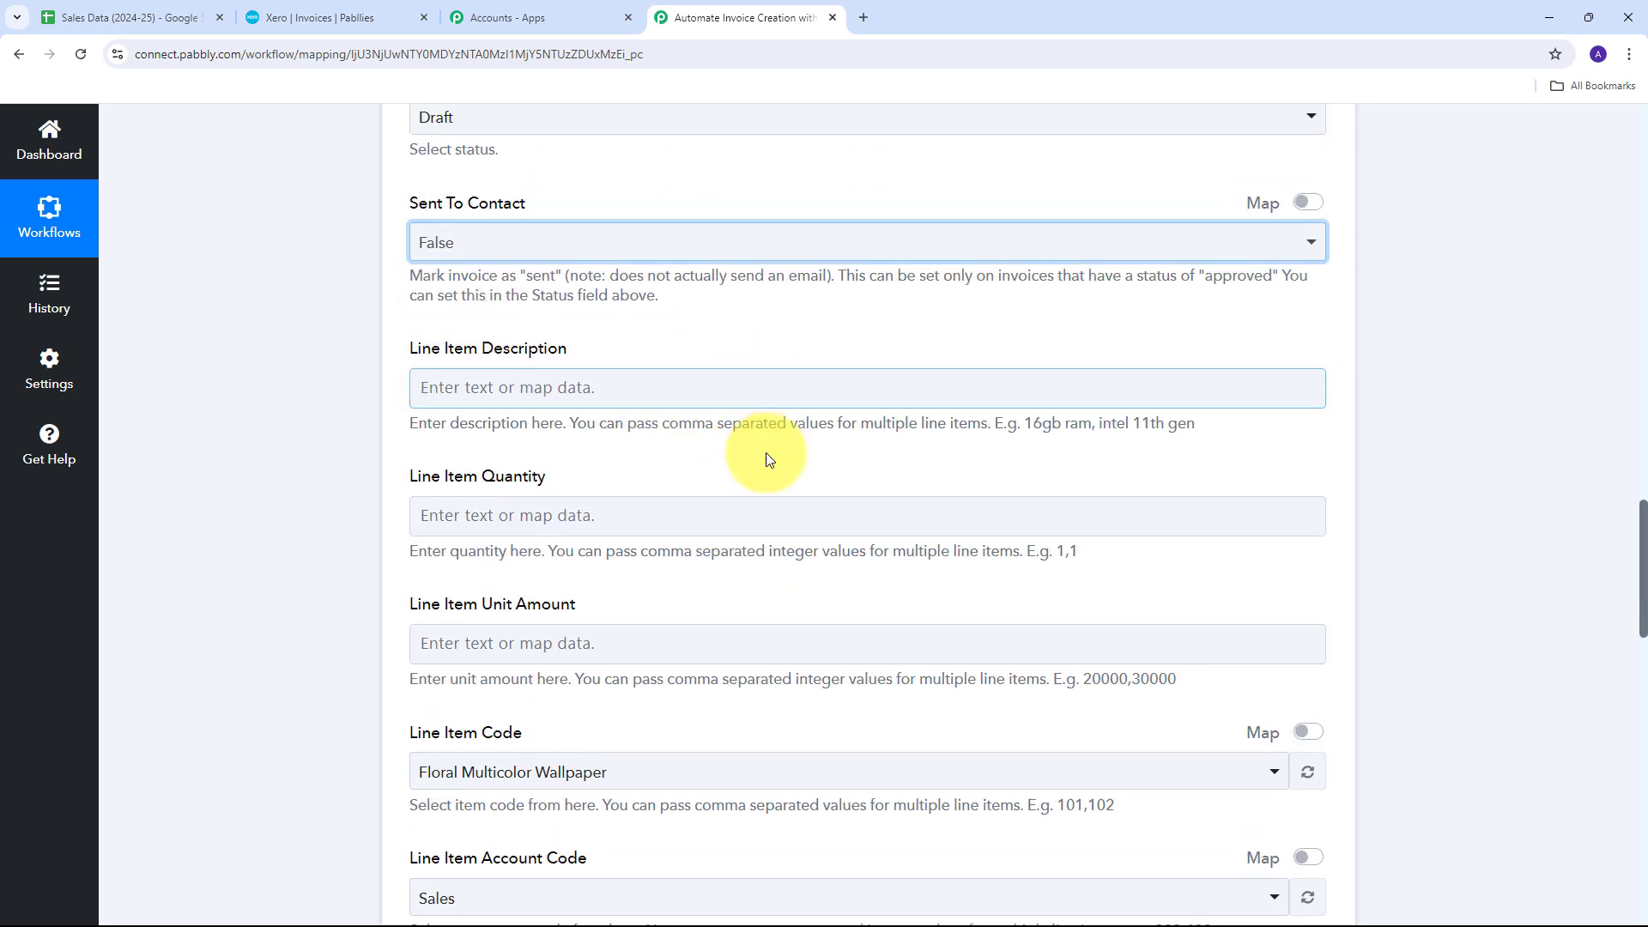
scroll(726, 649, down, 3)
scroll(653, 567, up, 3)
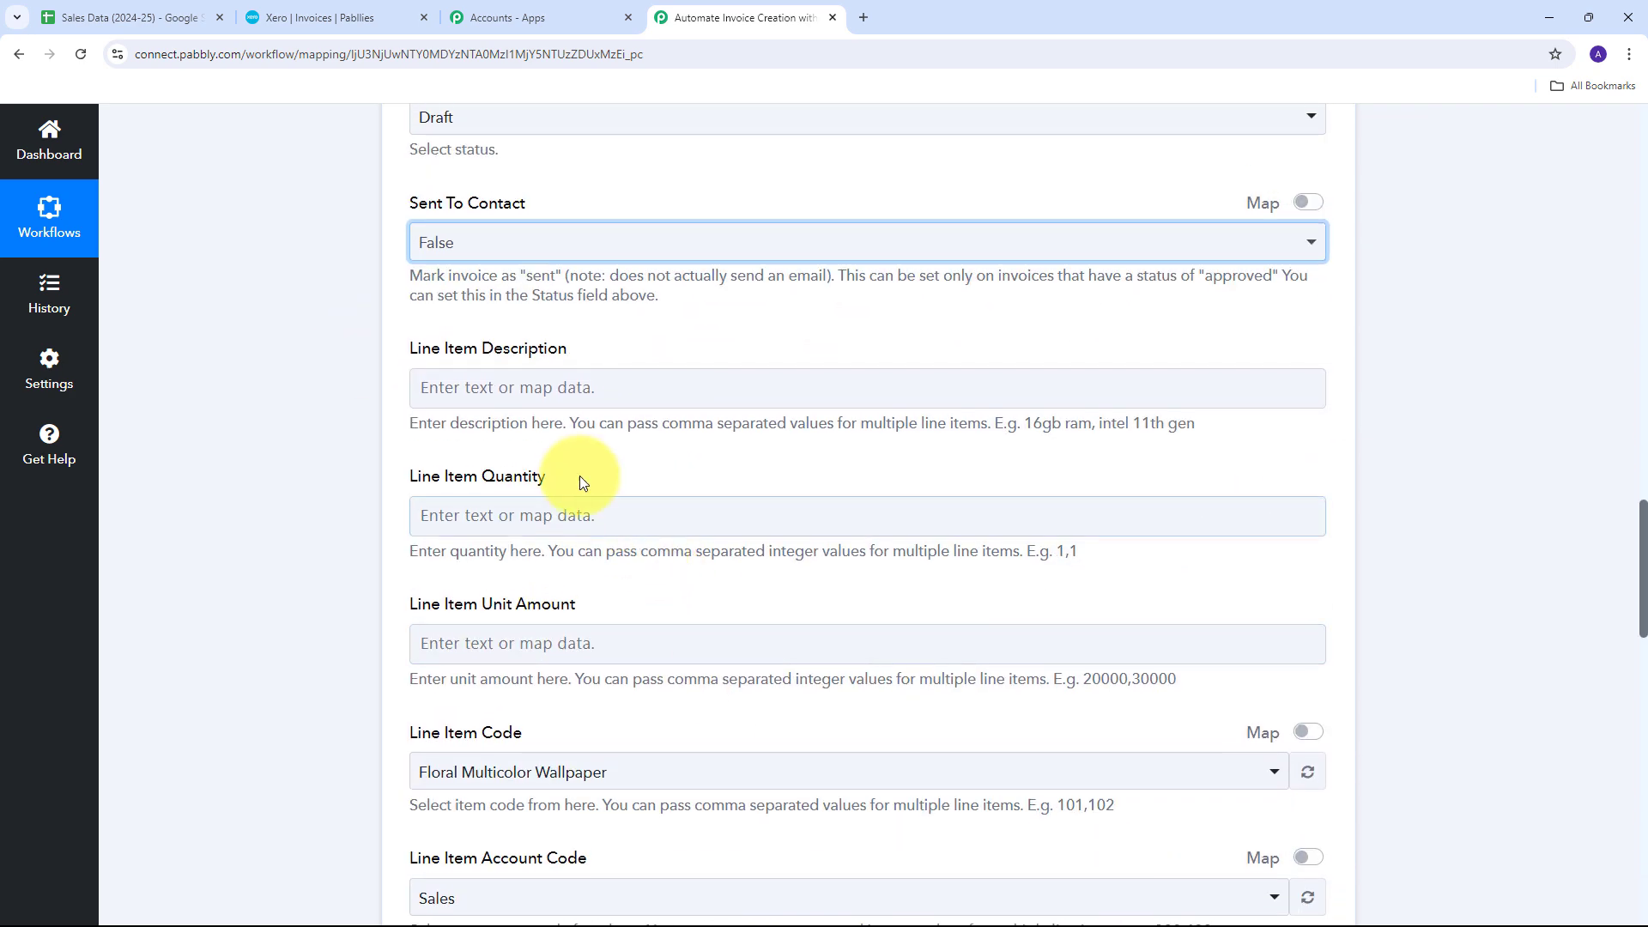
scroll(460, 433, down, 1)
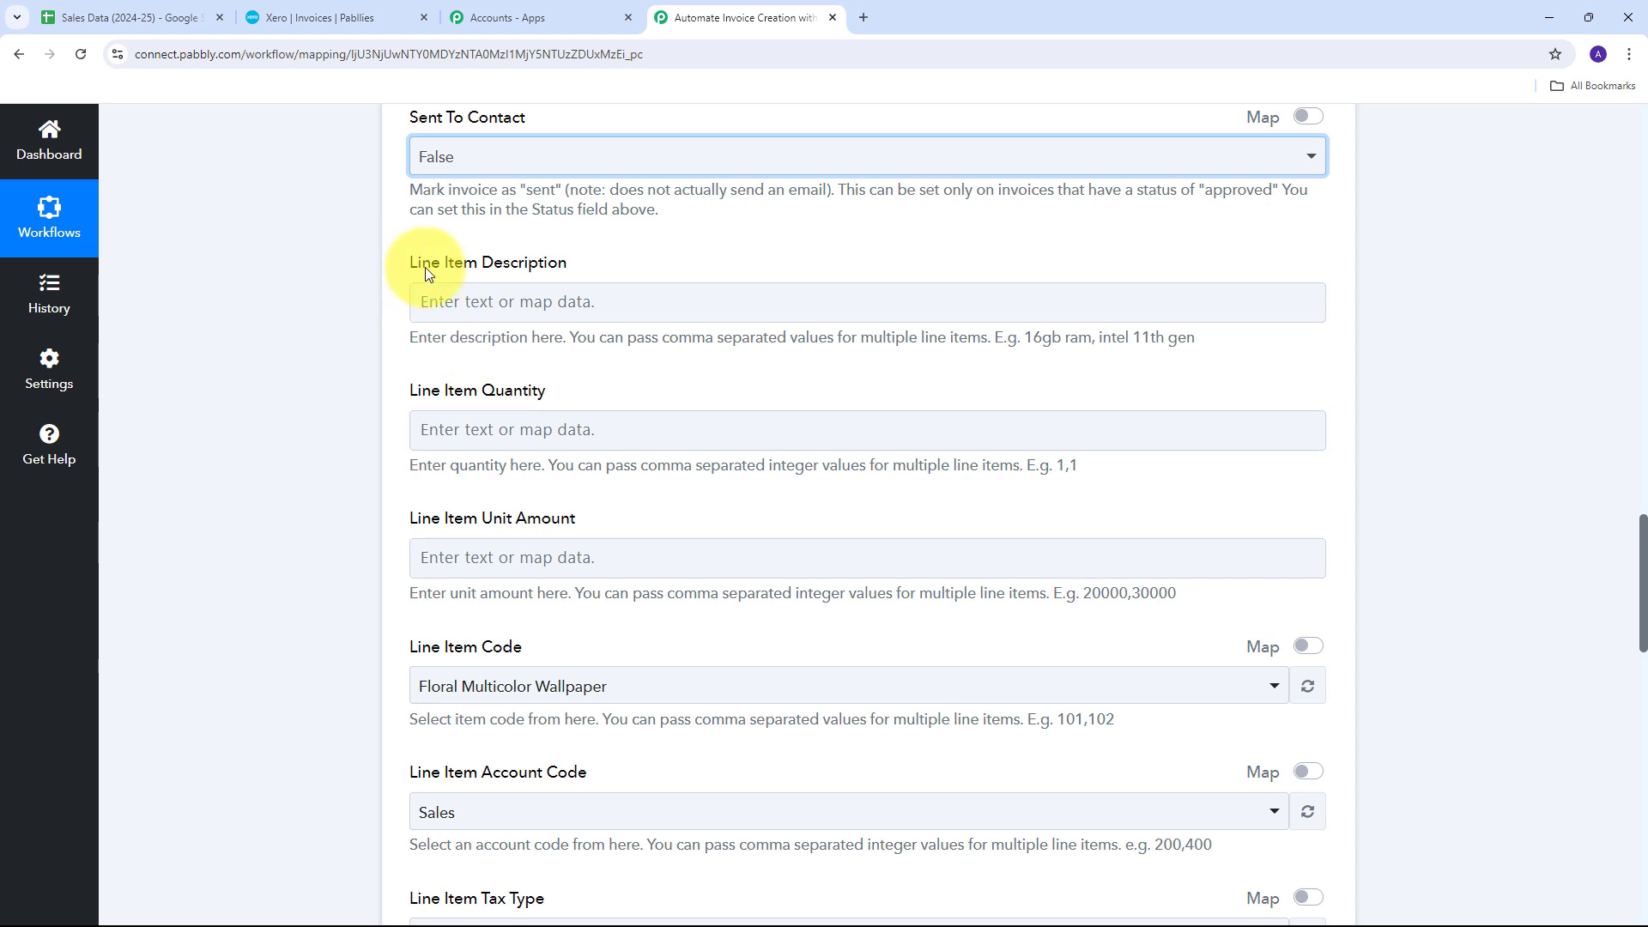
click(516, 301)
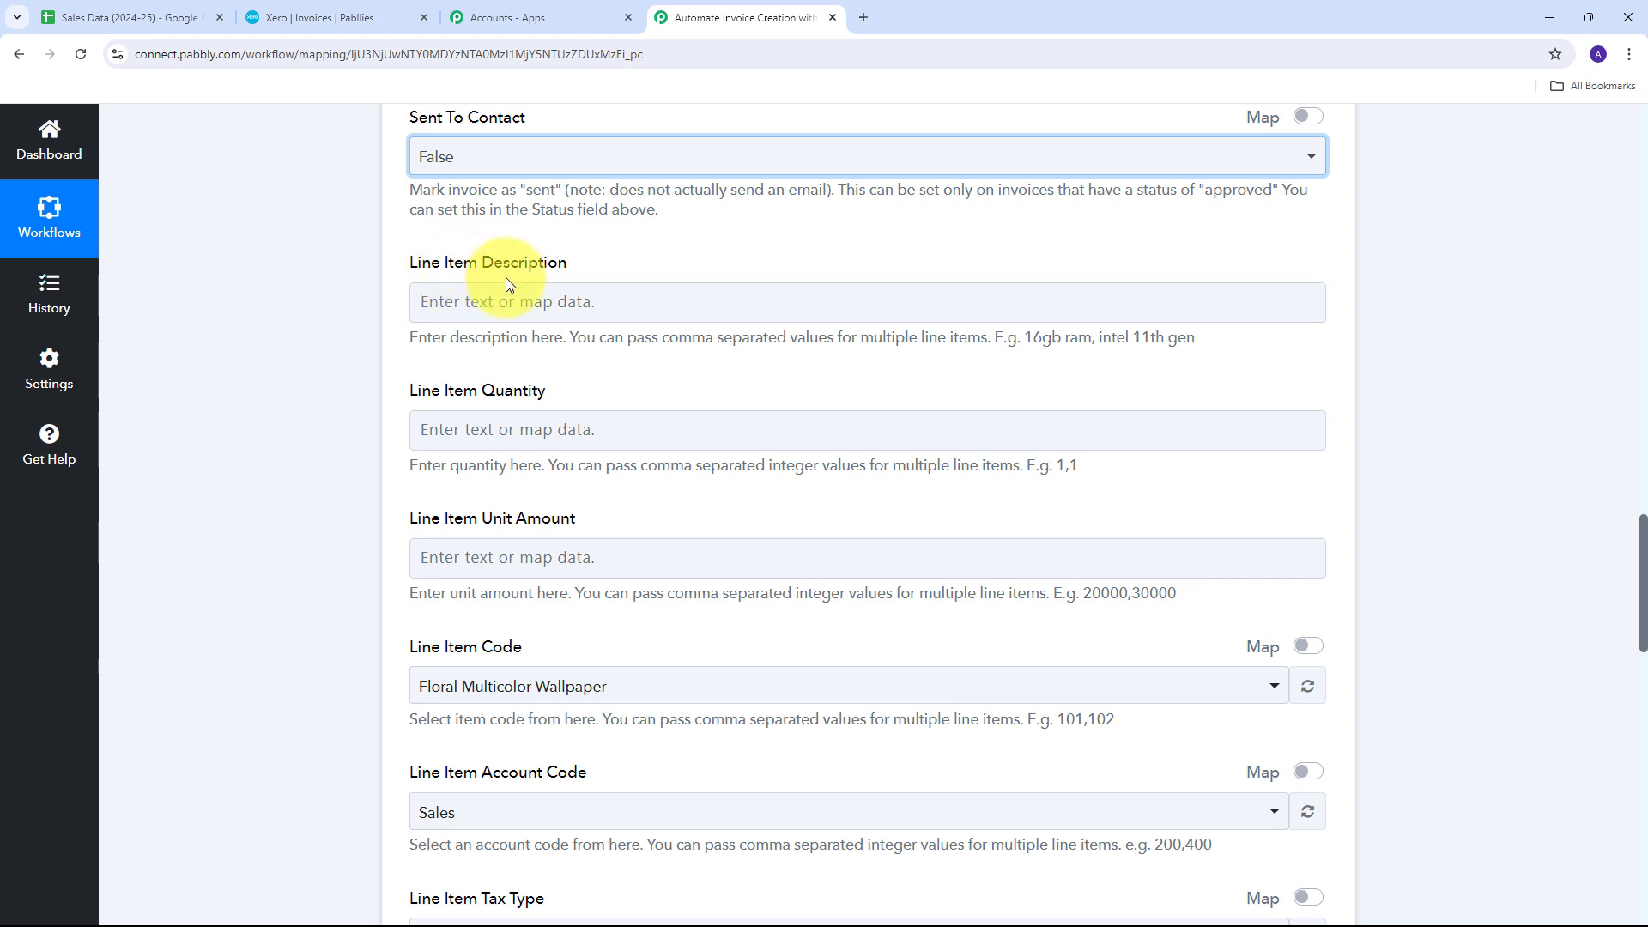
scroll(414, 264, down, 2)
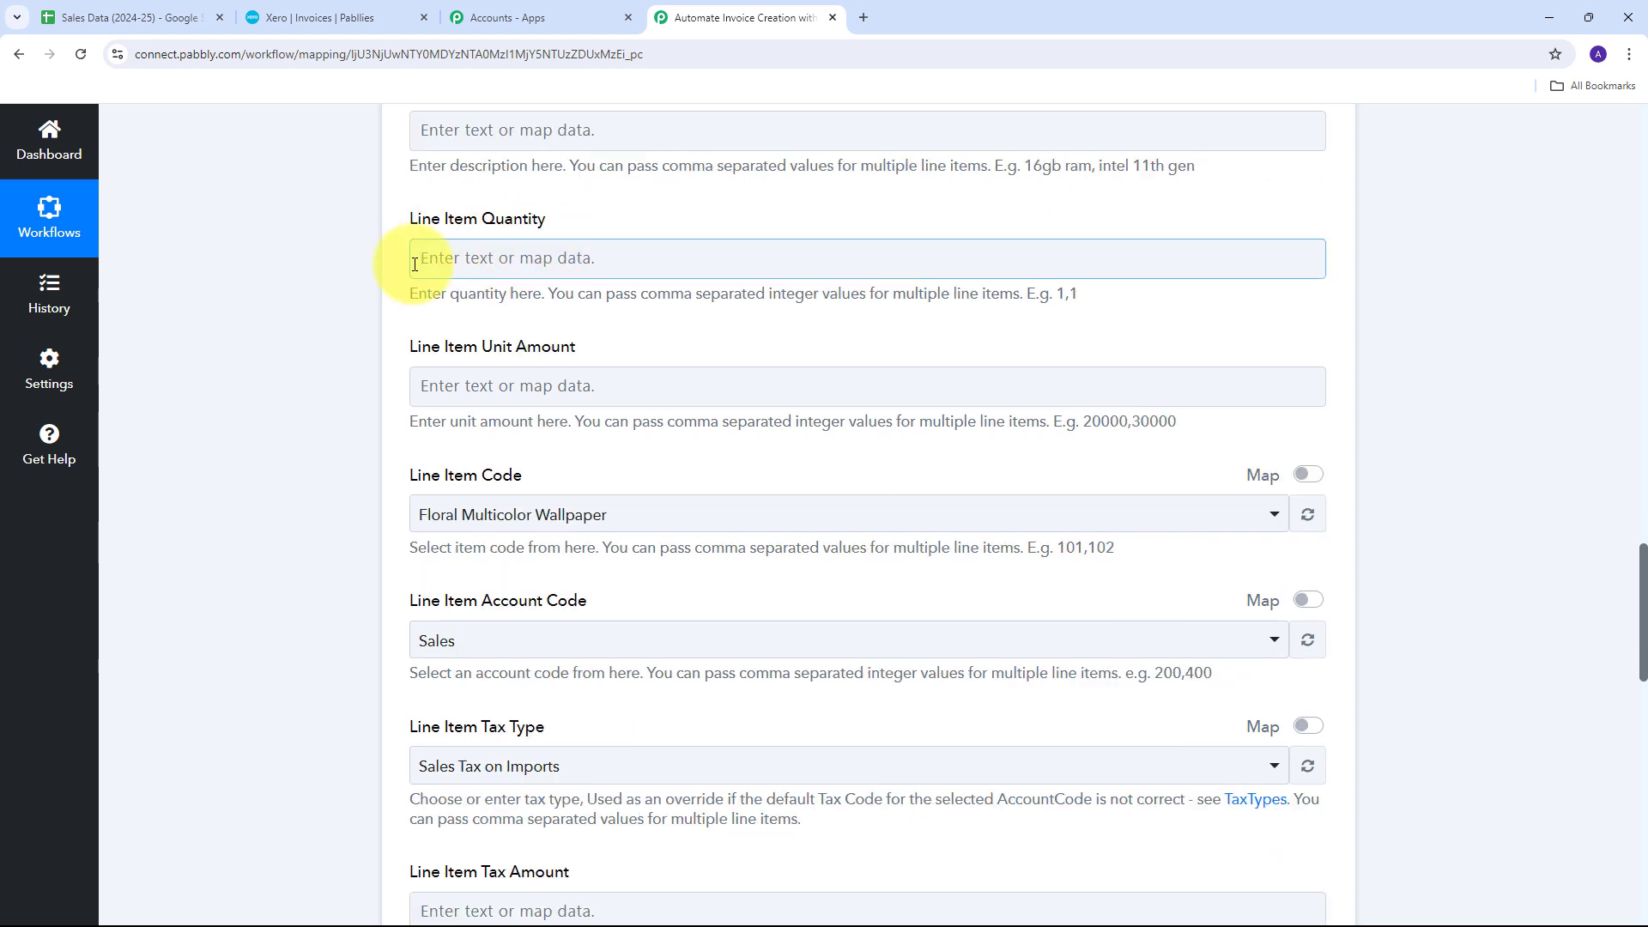
click(491, 259)
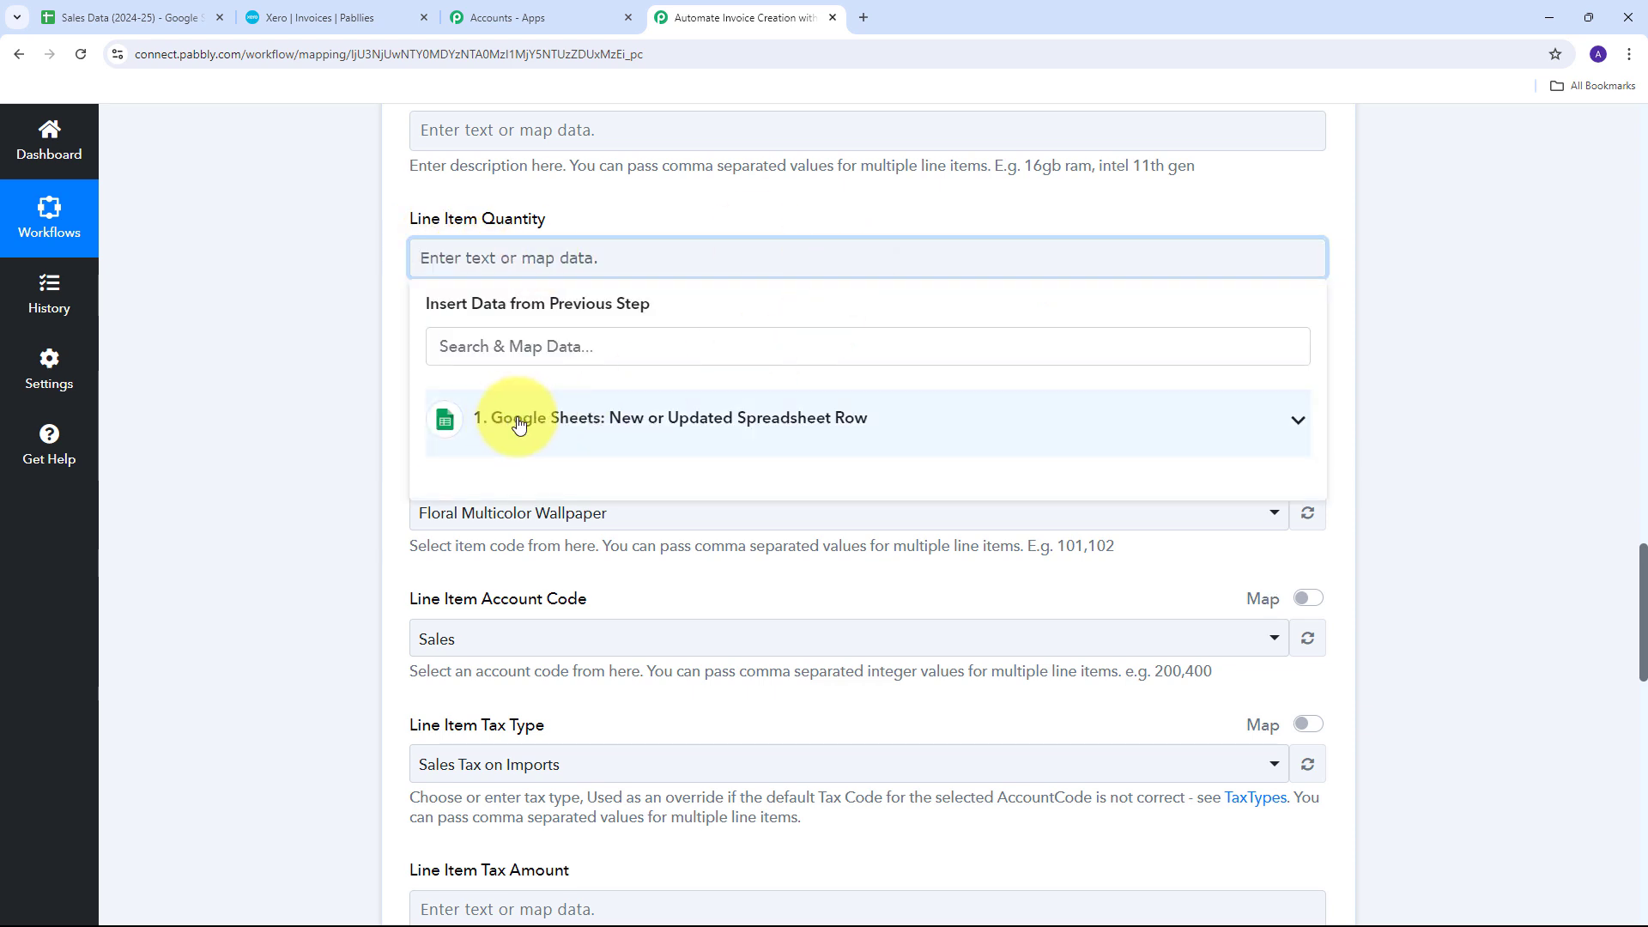
click(596, 420)
scroll(589, 632, down, 2)
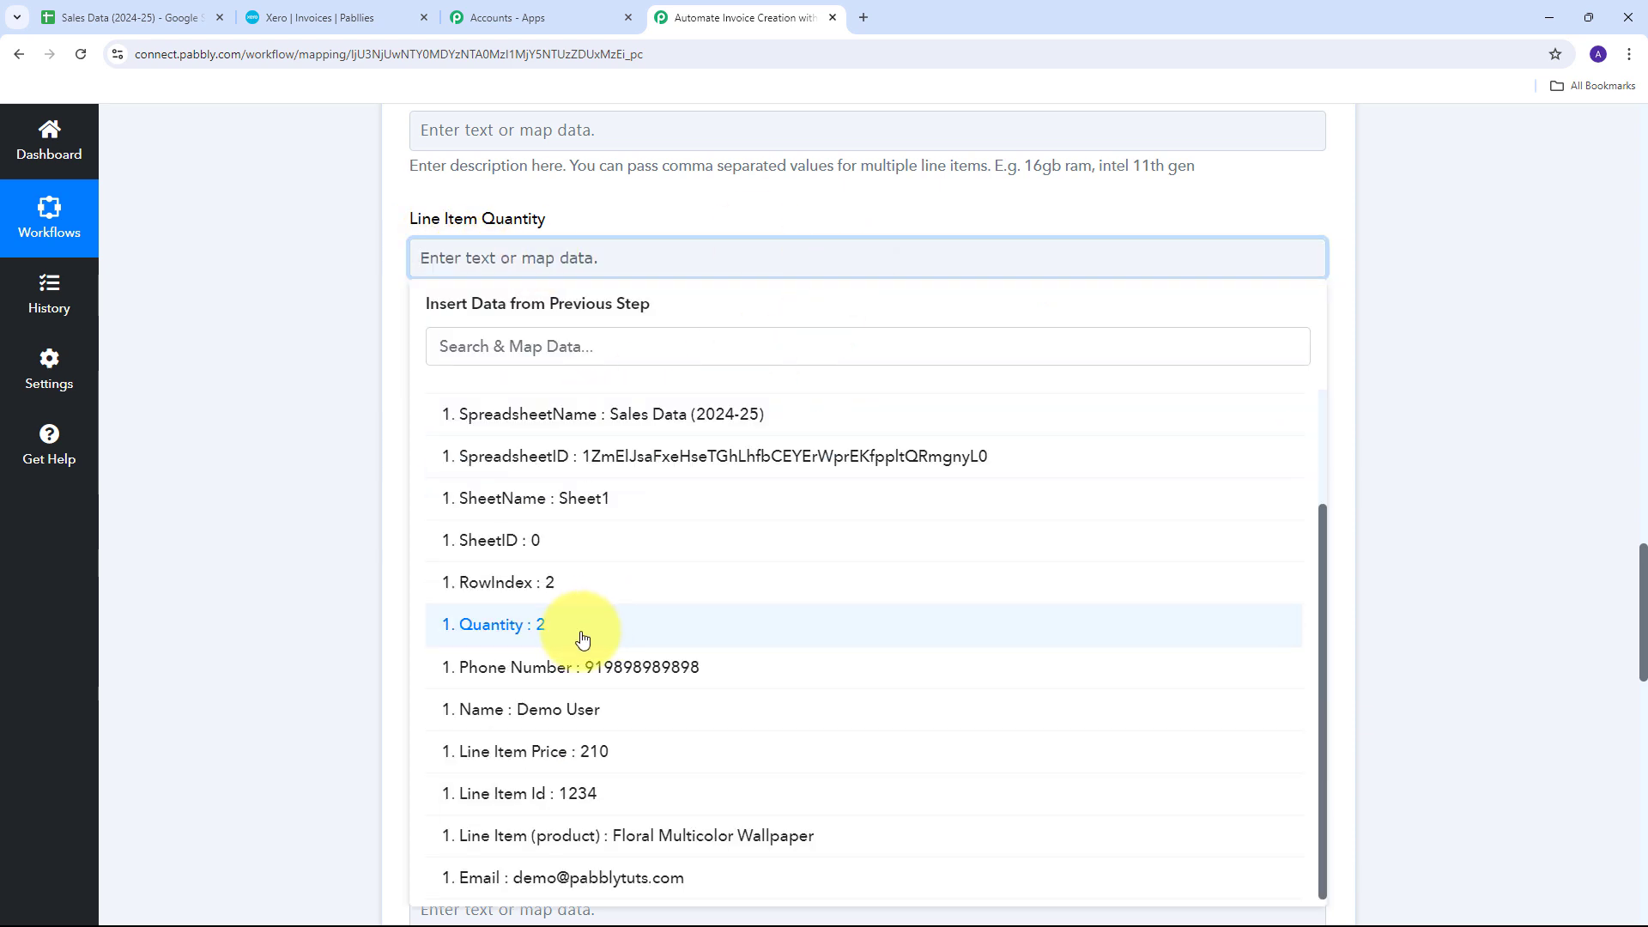
click(539, 631)
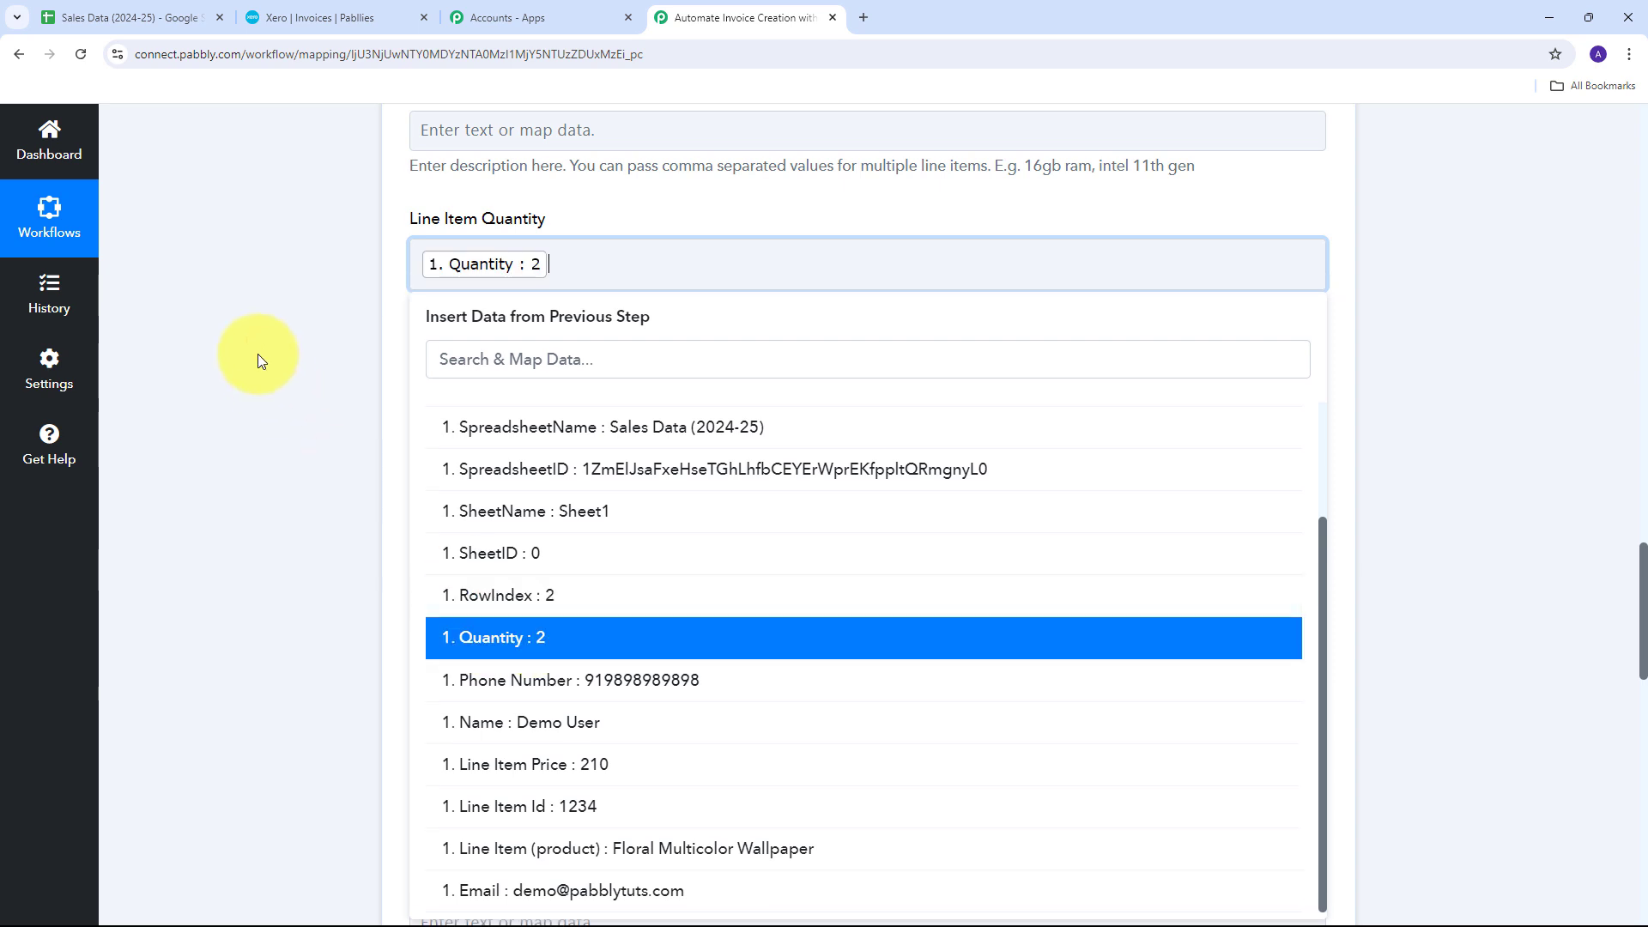
click(254, 351)
- Map Line Item Unit Amount to the Line Item Price value from the Google Sheets row data
scroll(729, 305, down, 2)
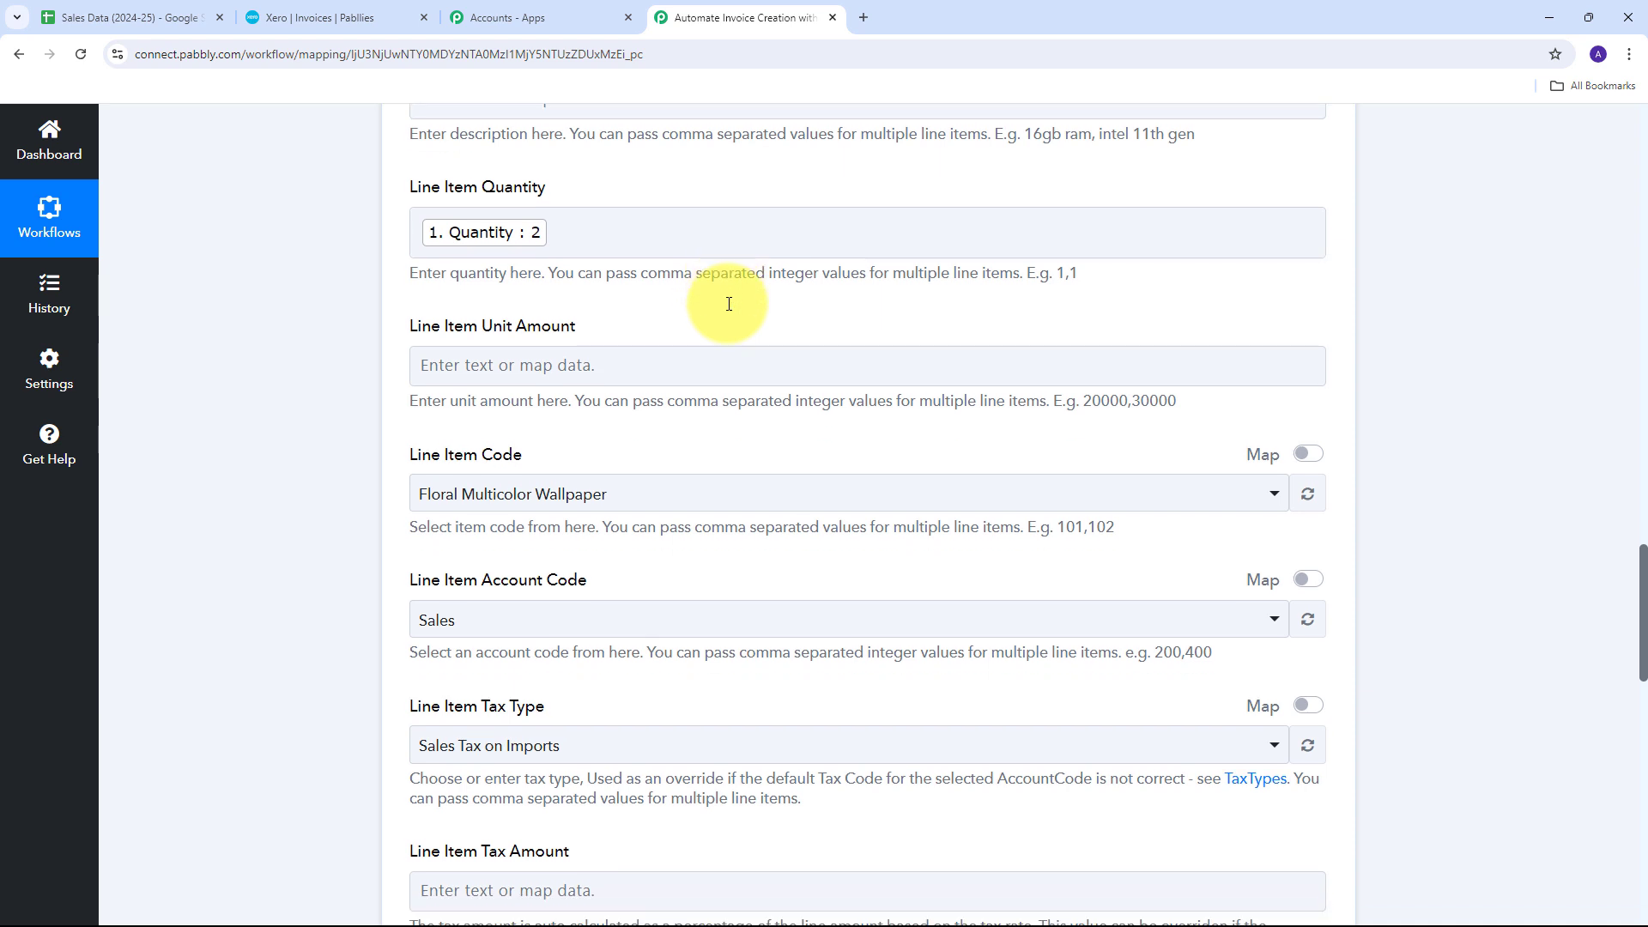
click(504, 227)
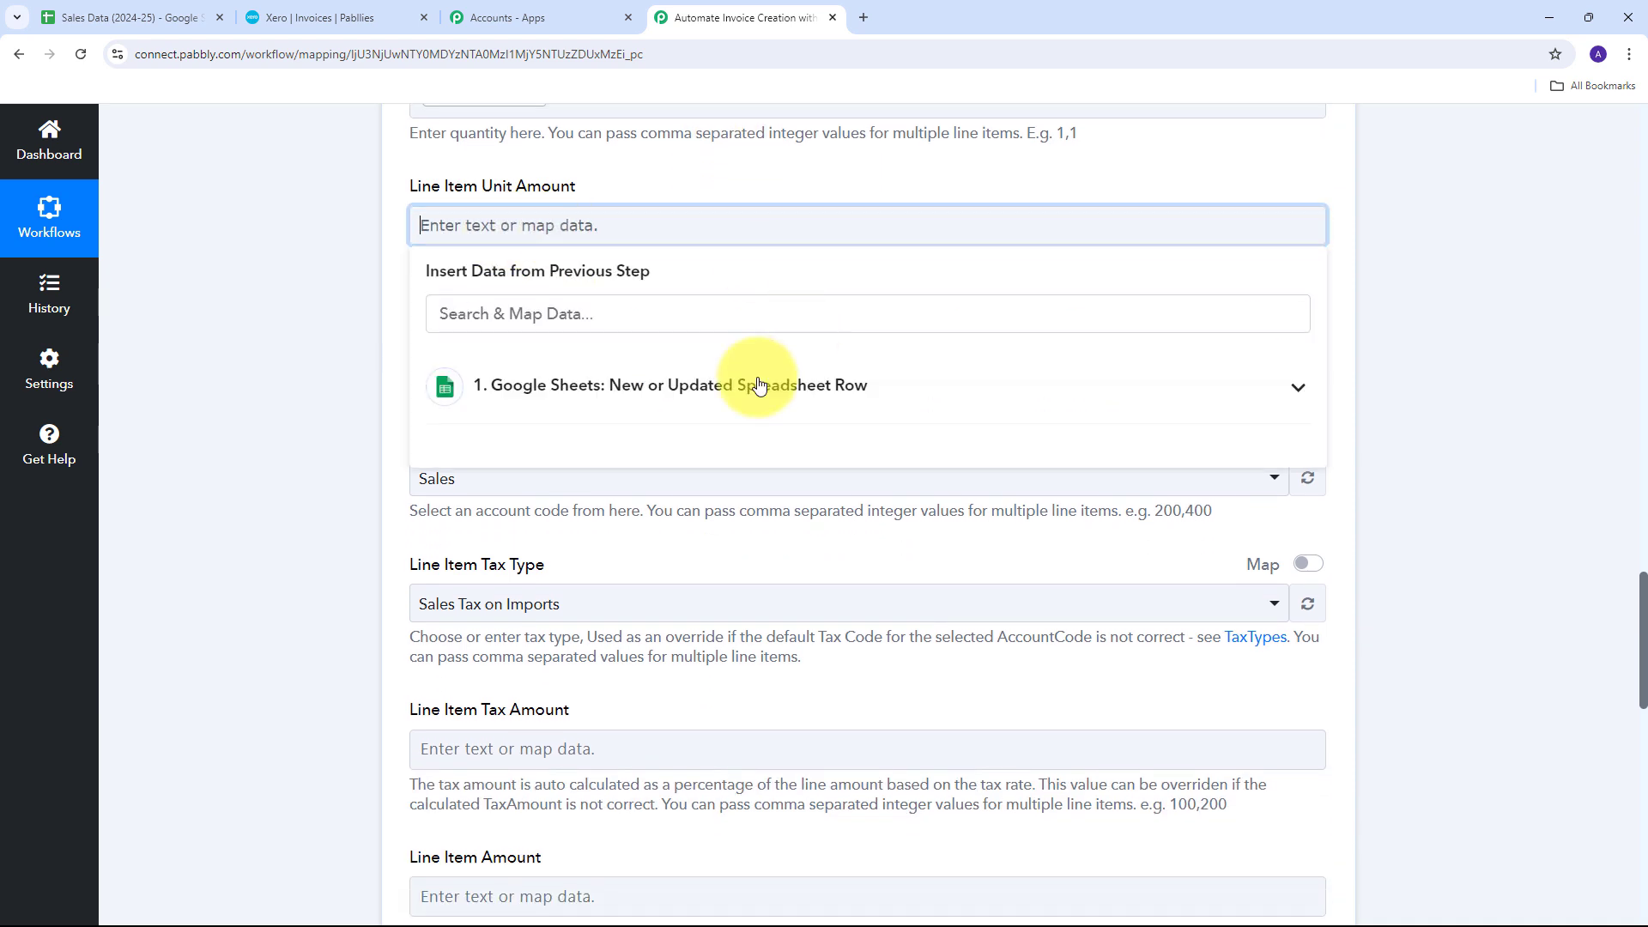
click(588, 396)
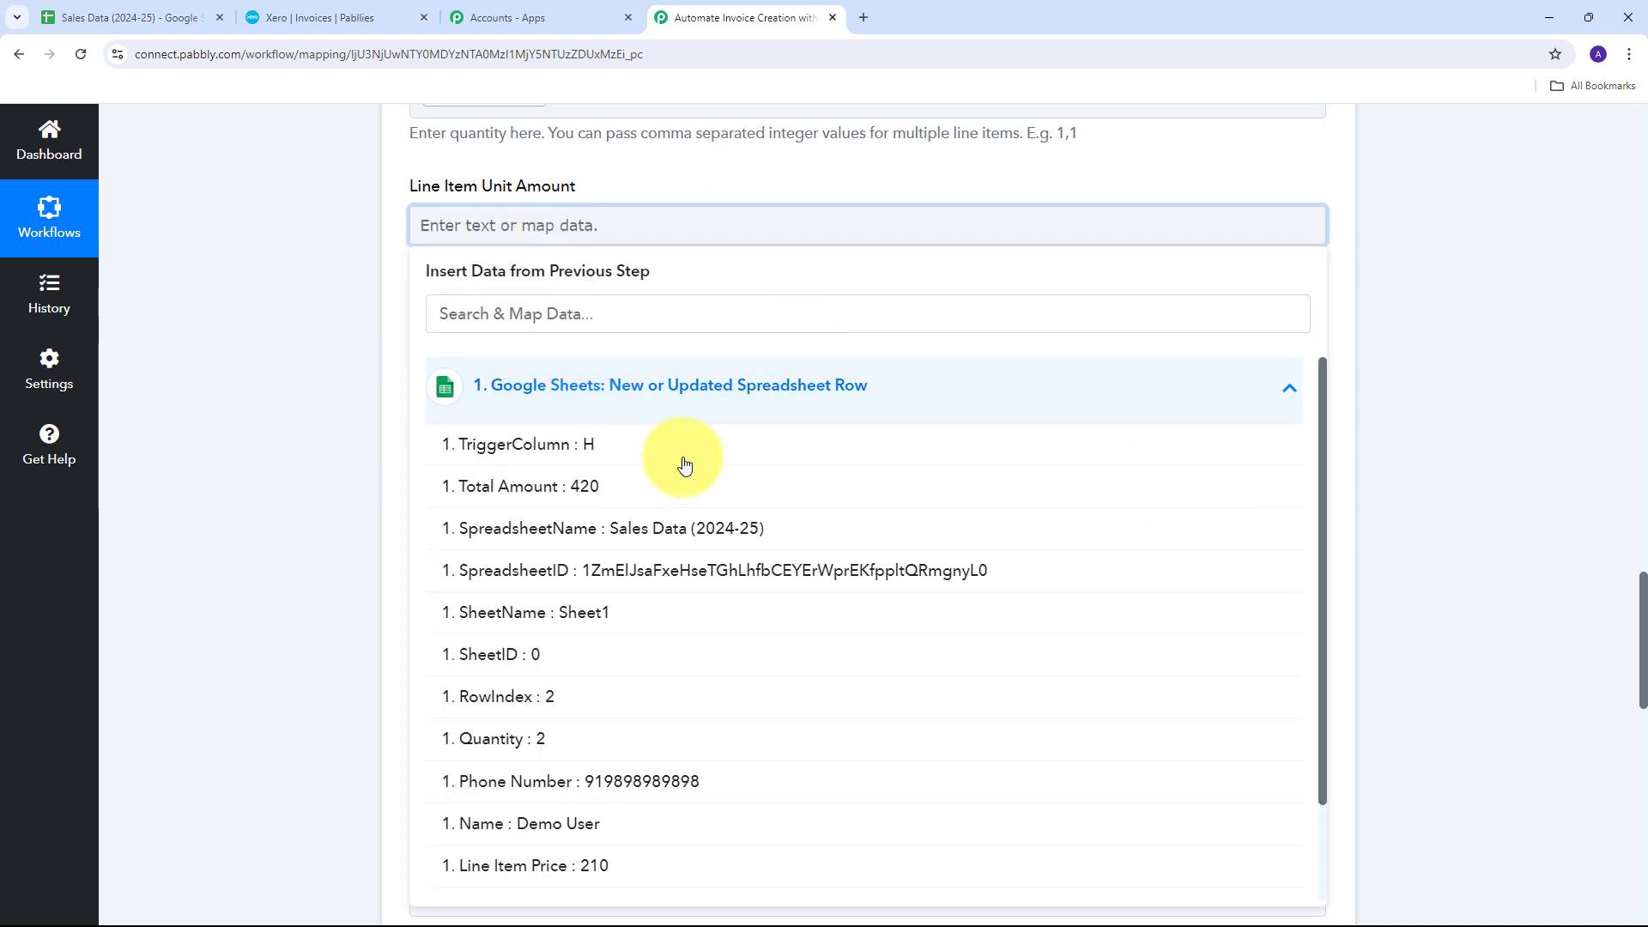
scroll(589, 481, down, 3)
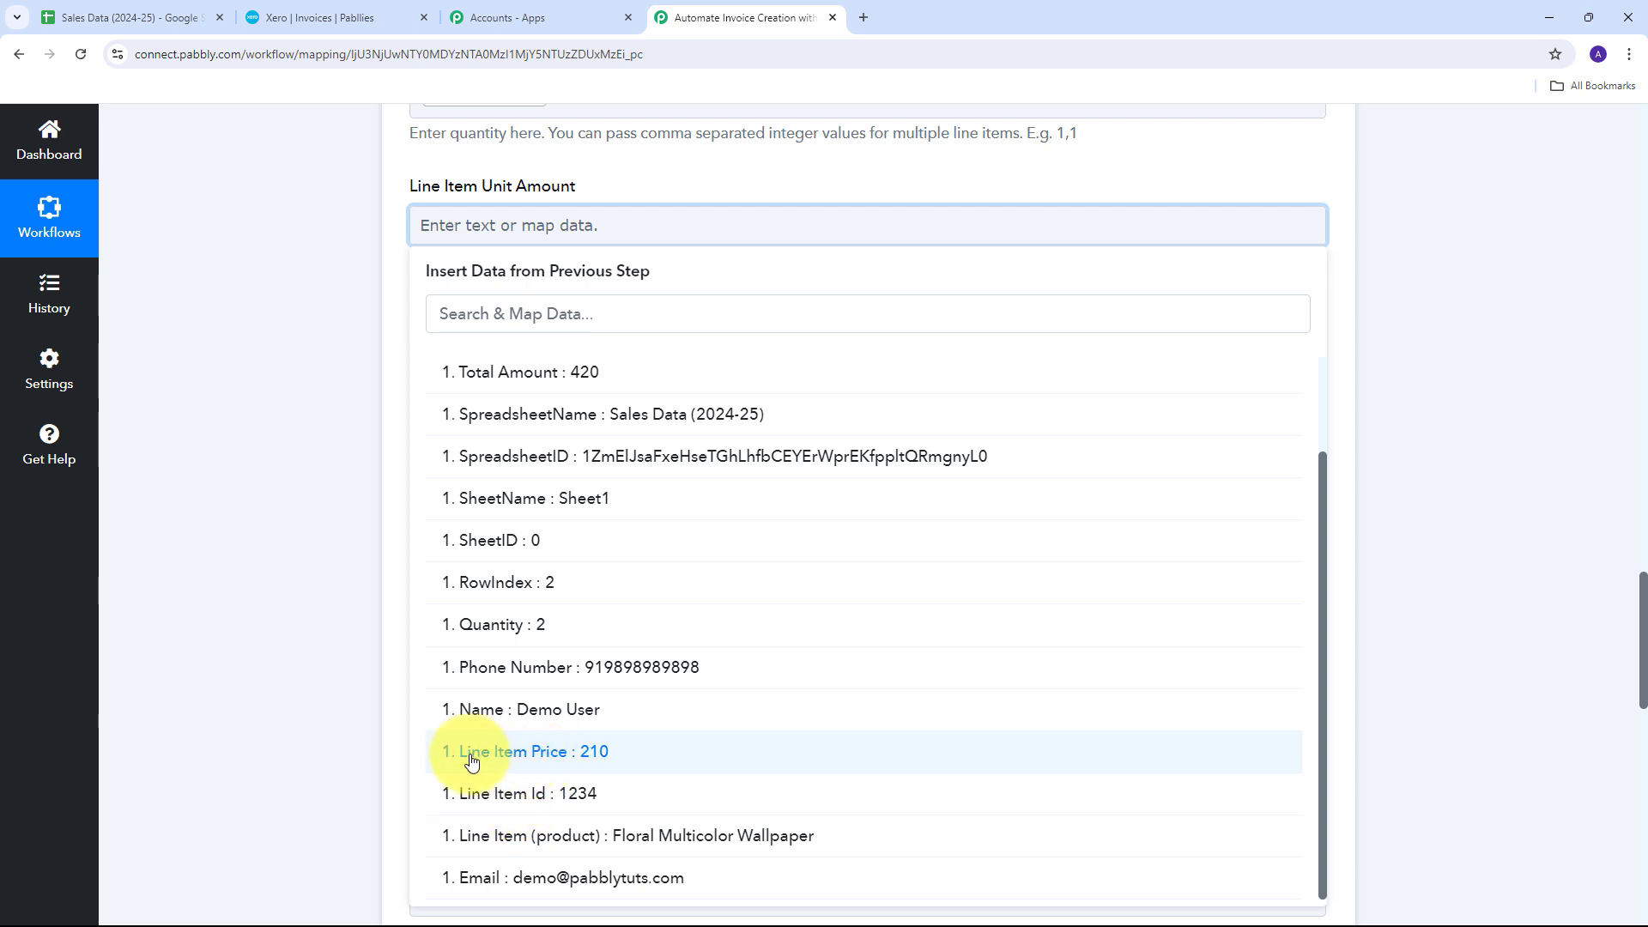
click(592, 755)
click(270, 333)
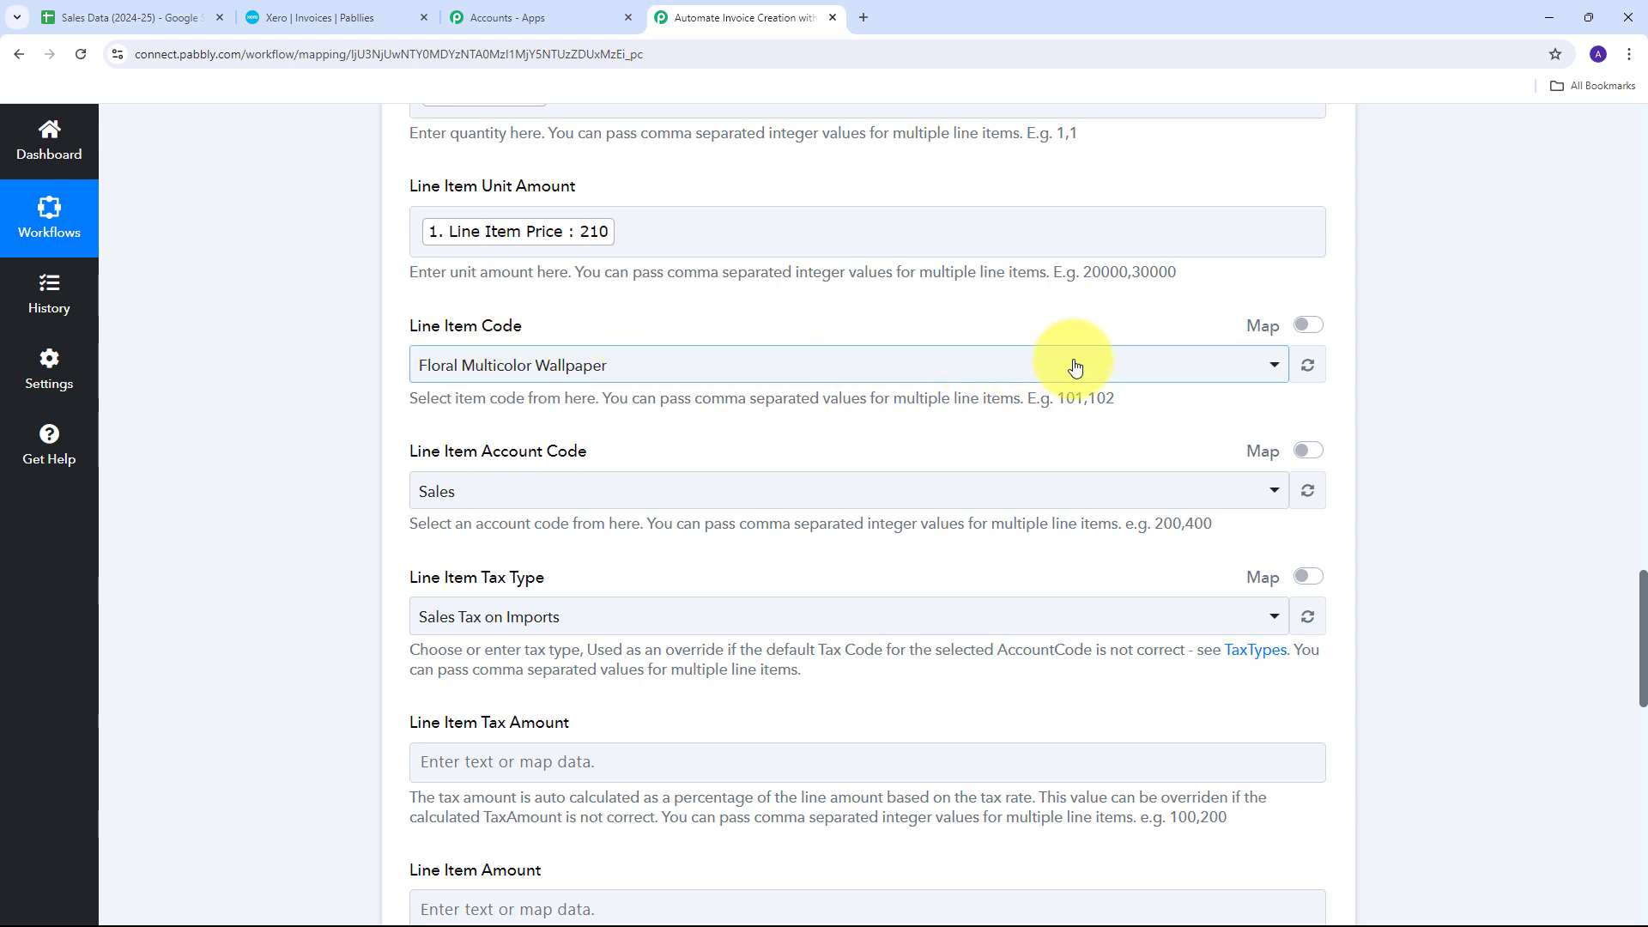
- Enable mapping for Line Item Code, clear its preset code, and map it to the Line Item Id from the Google Sheets row data
click(1308, 325)
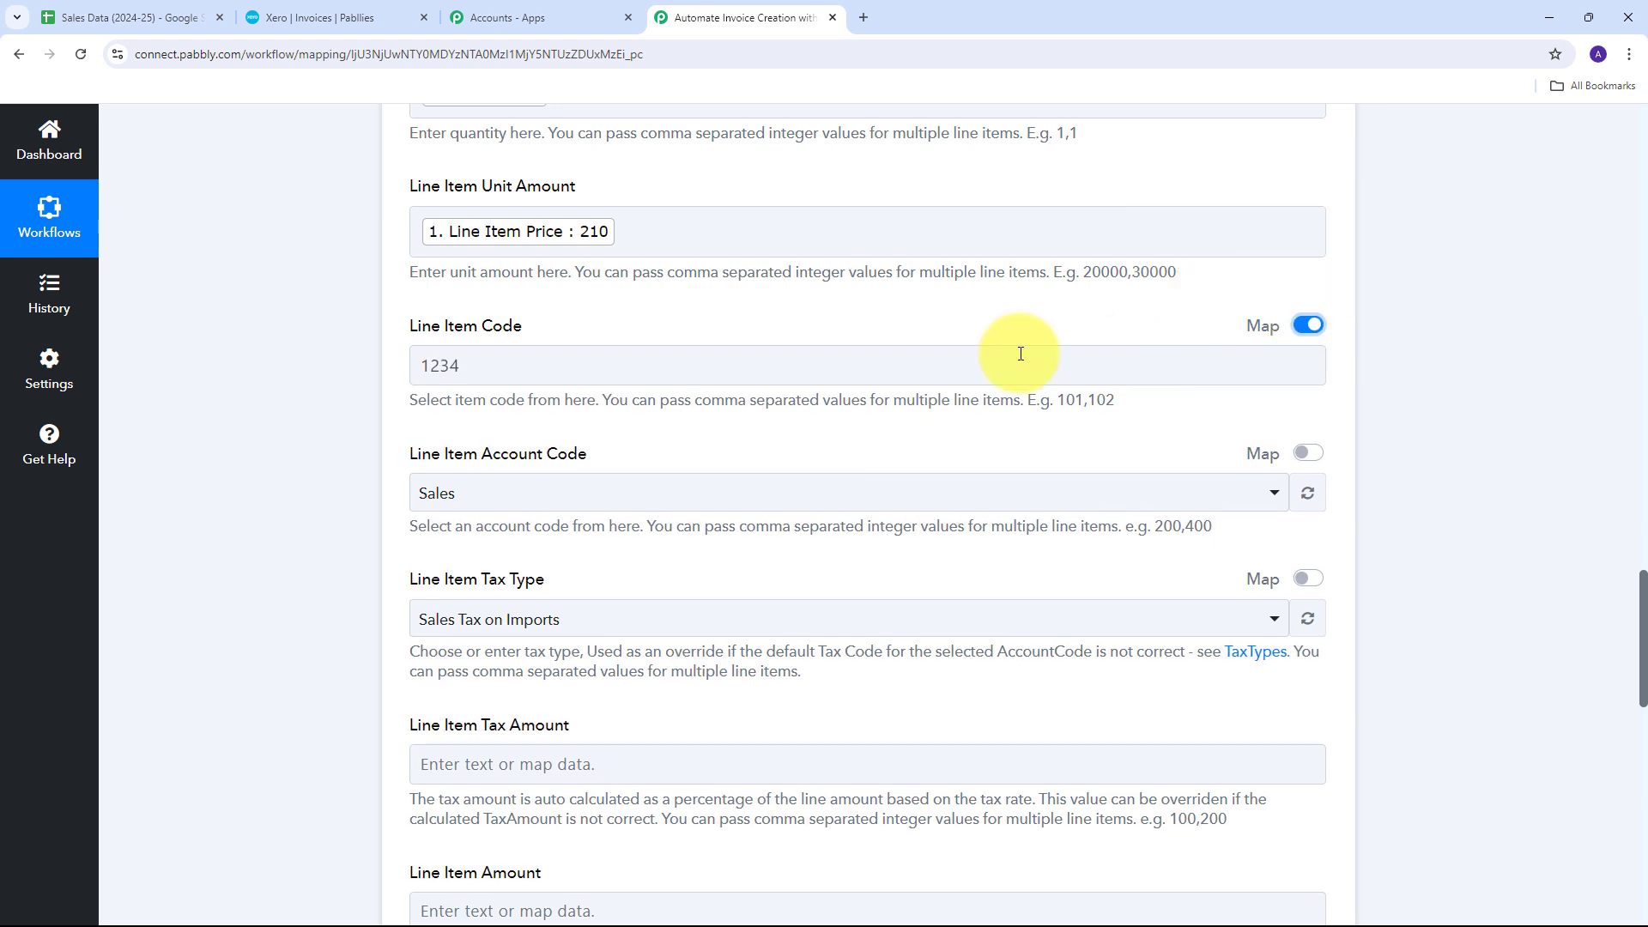
drag(533, 367, 388, 375)
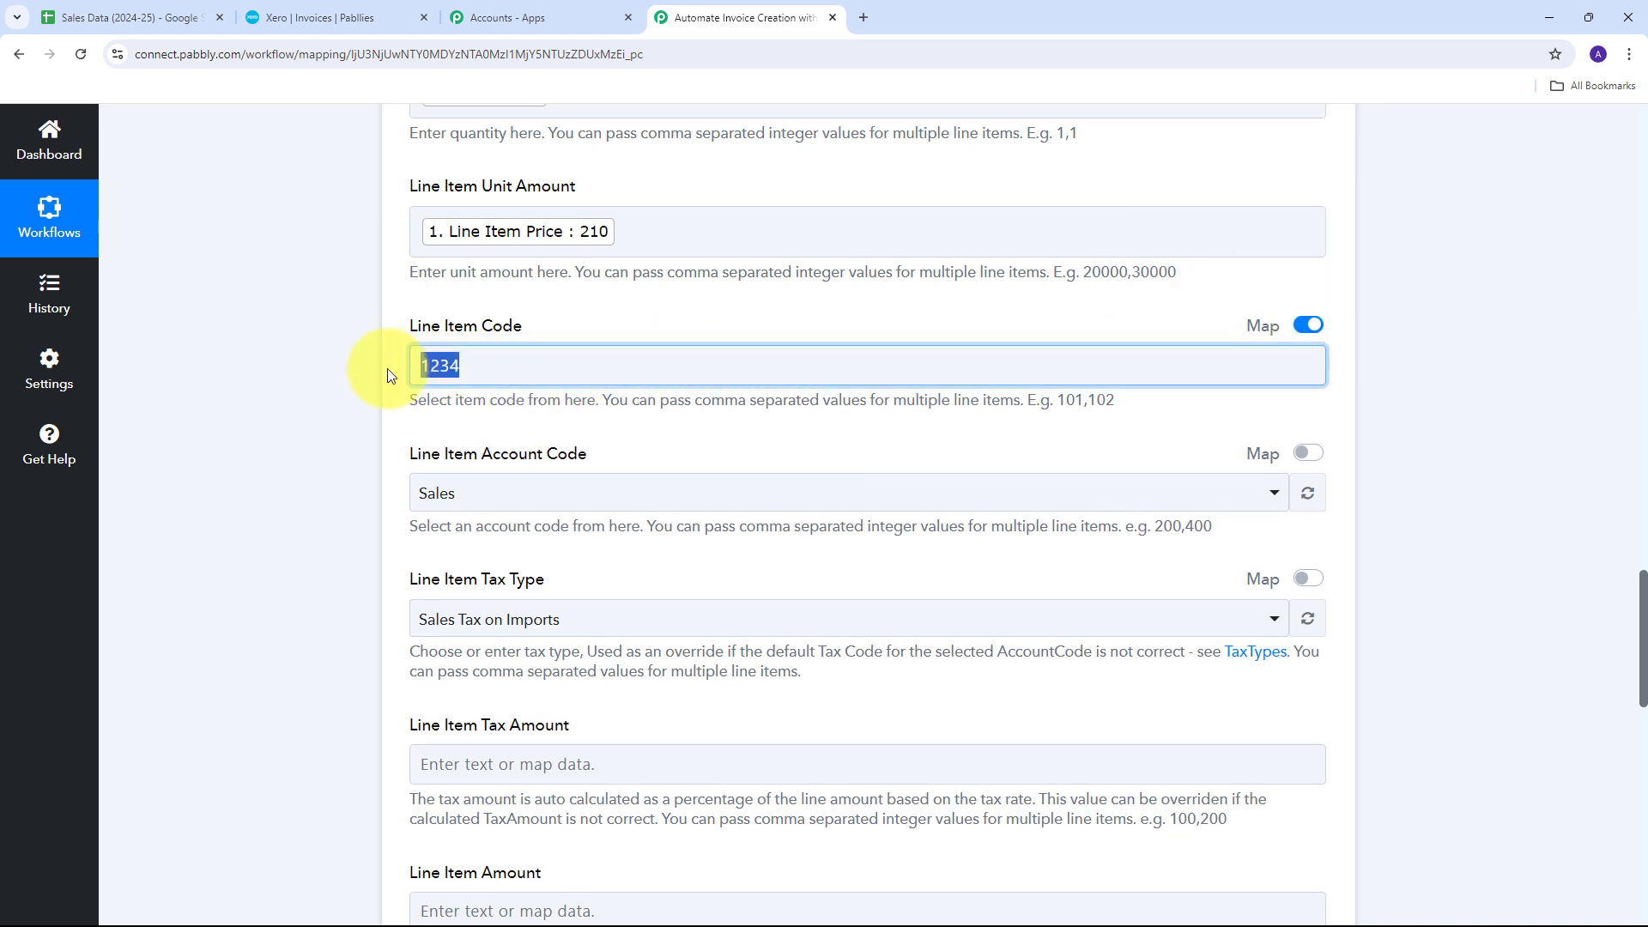
key(BackSpace)
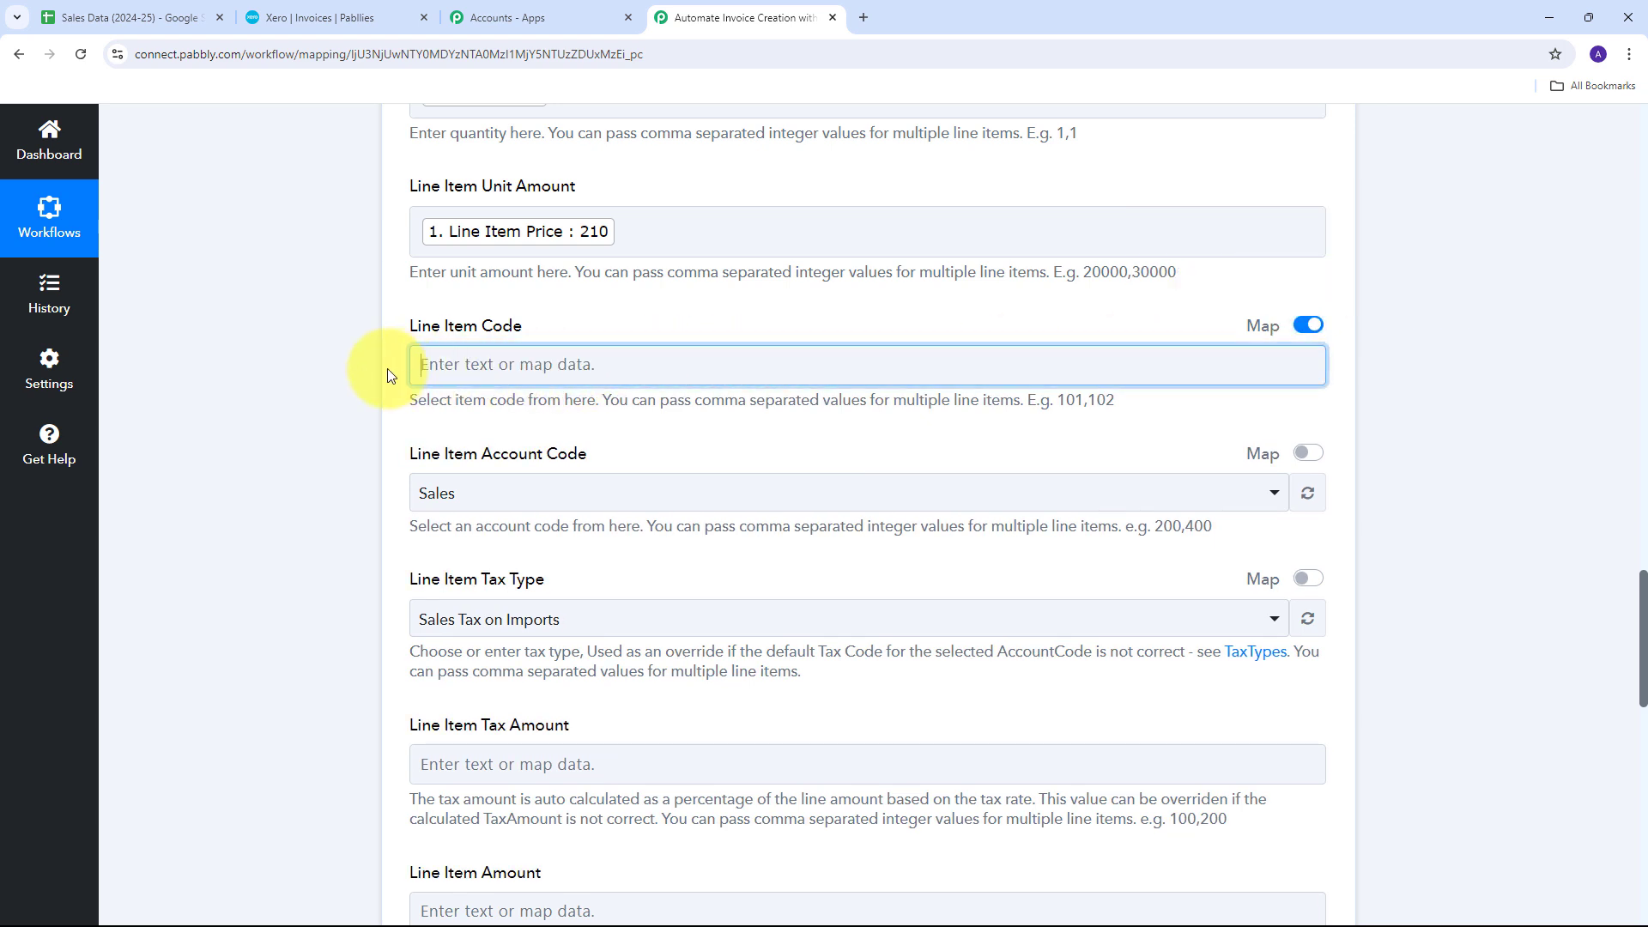
click(456, 368)
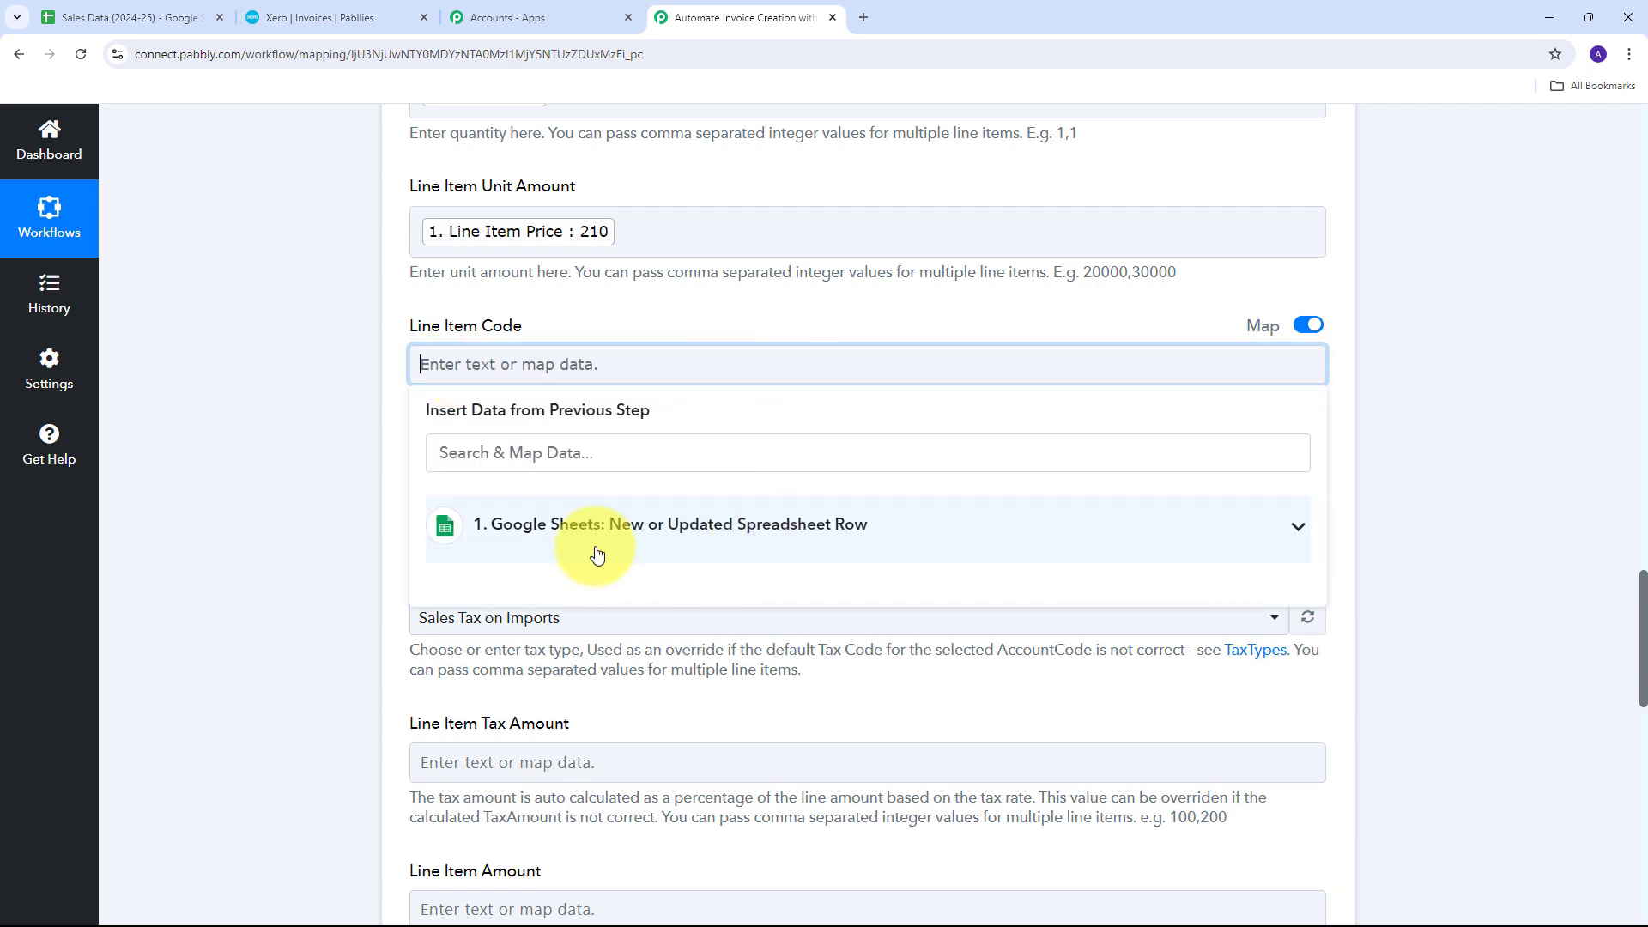
click(694, 542)
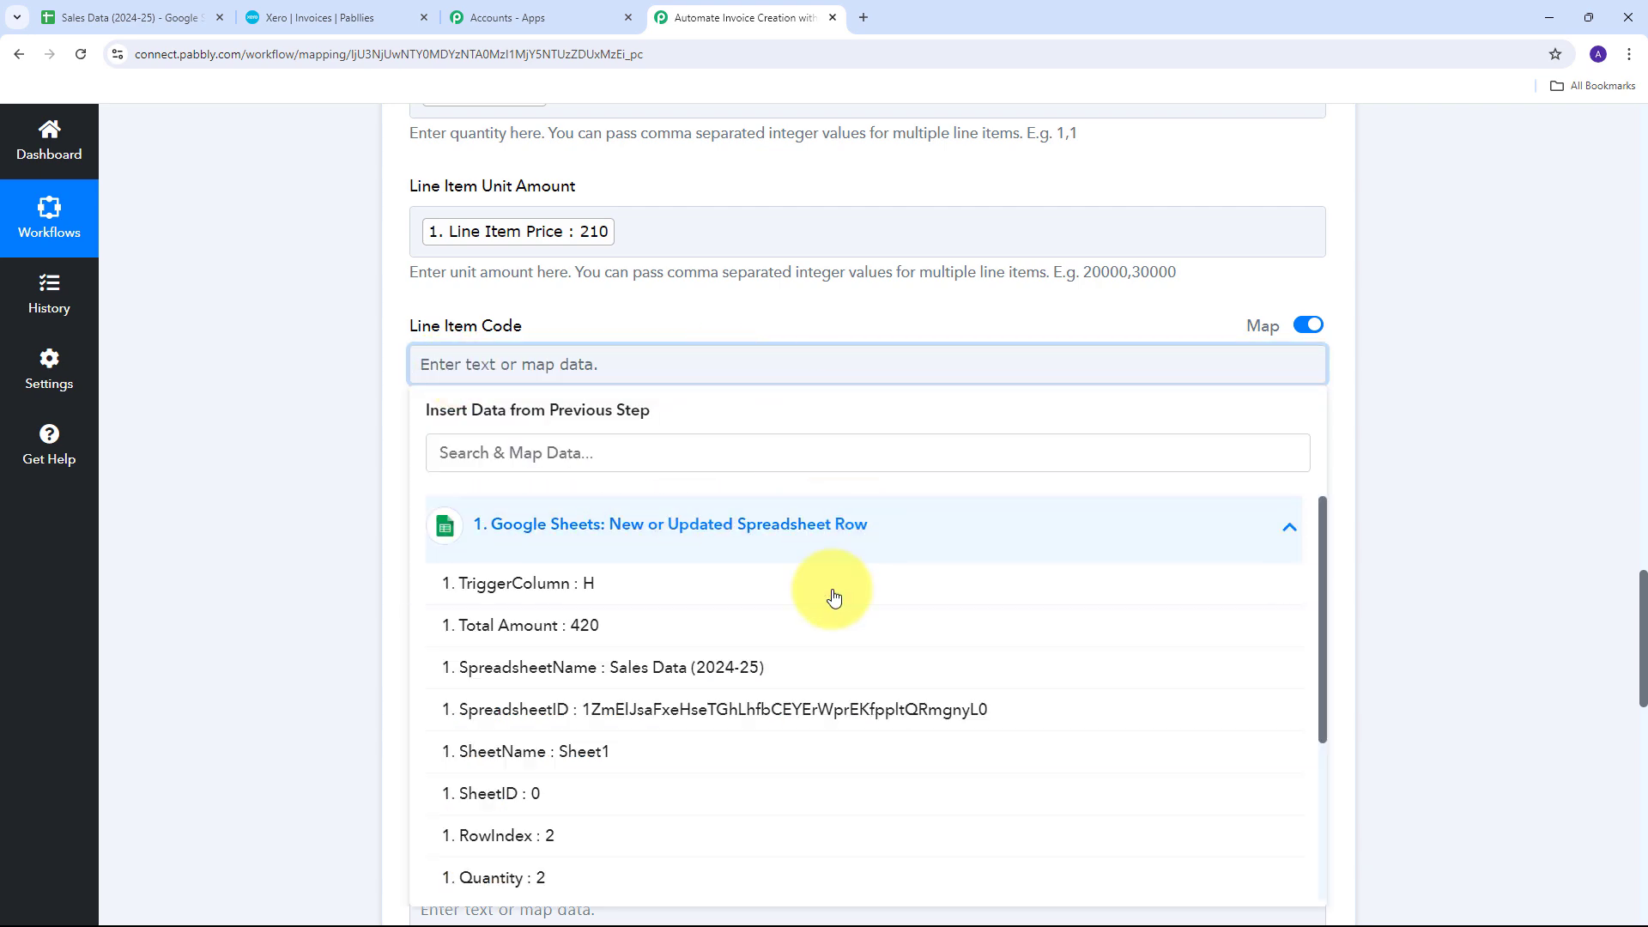
scroll(665, 644, down, 5)
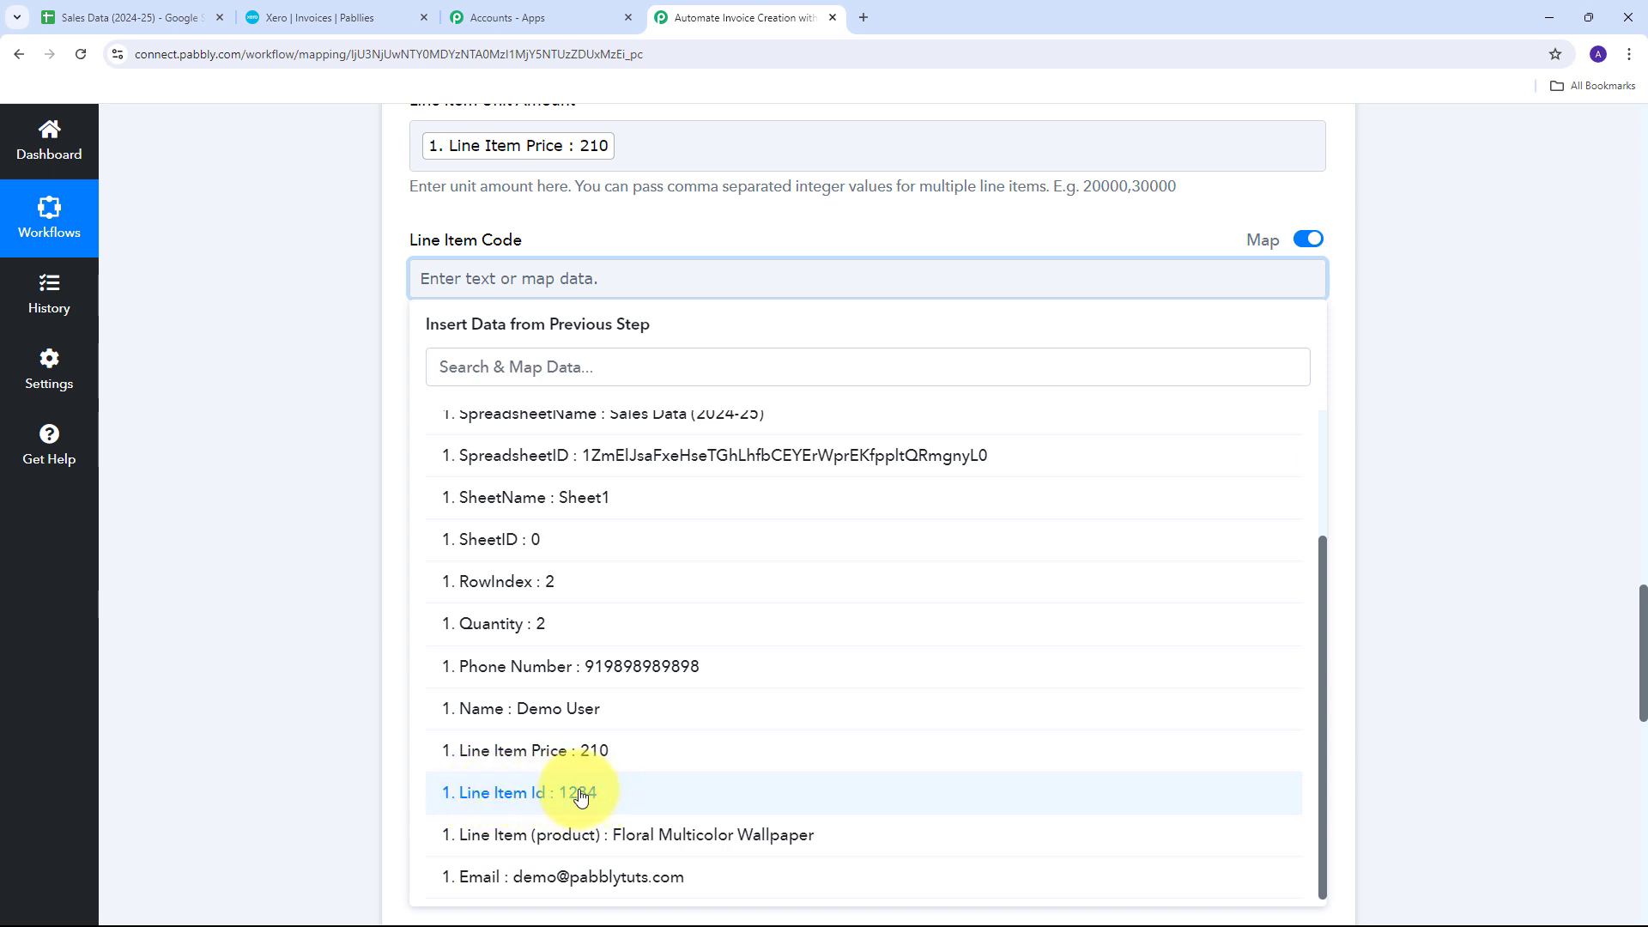
click(581, 795)
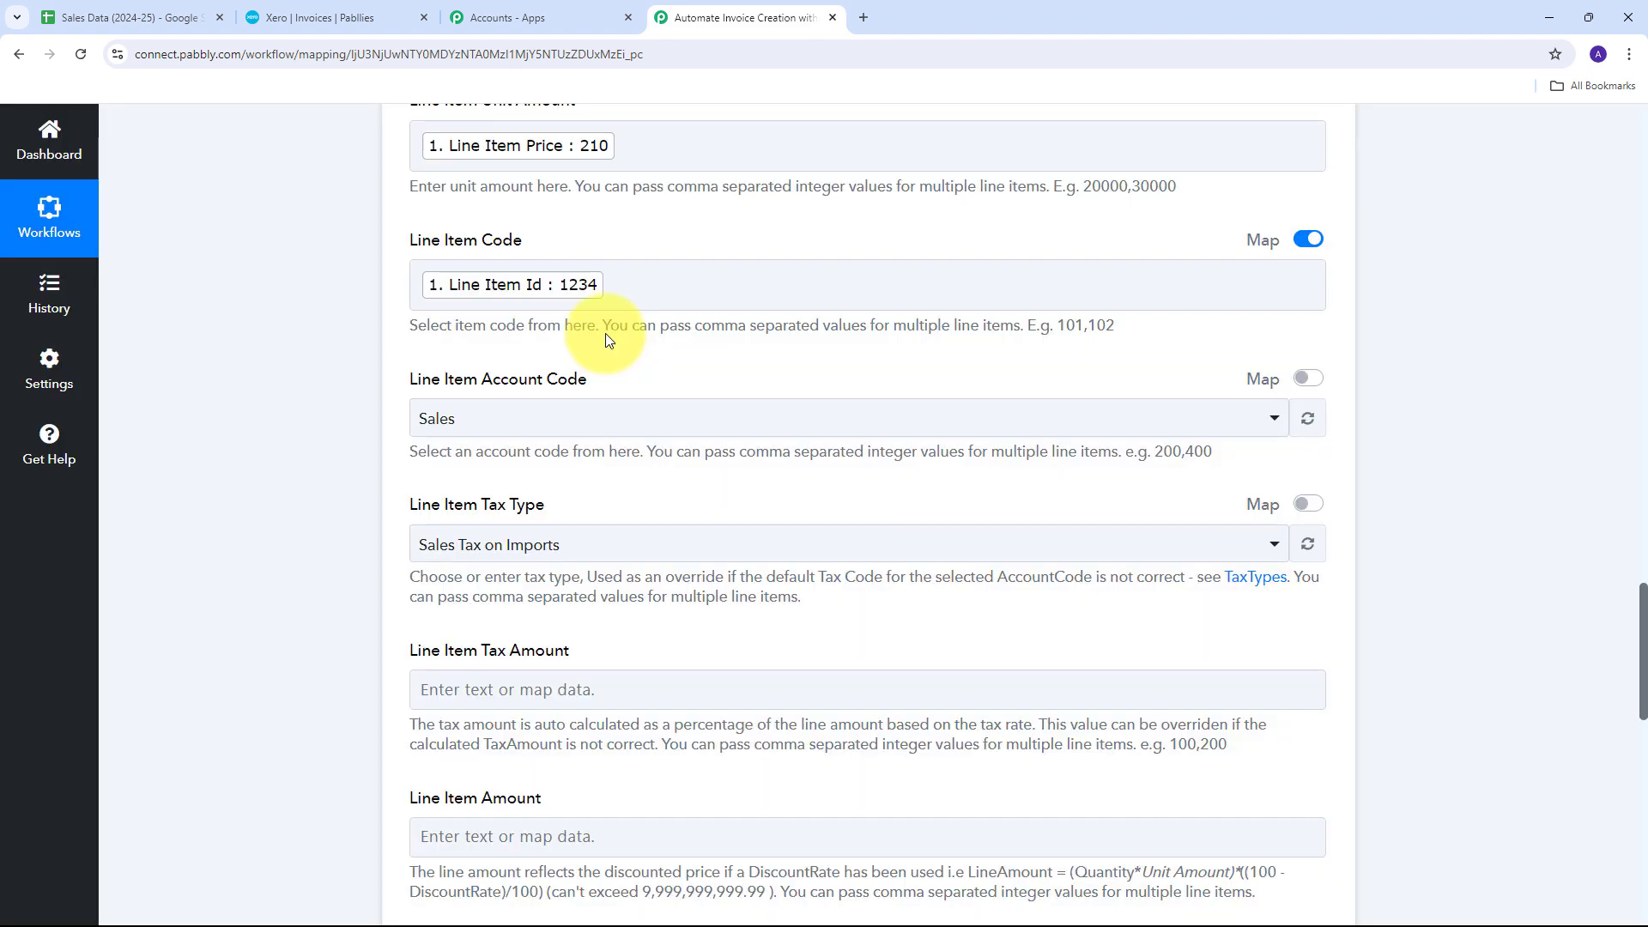
- Keep Sales as the Line Item Account Code and set Line Item Tax Type to Tax Exempt
scroll(601, 369, down, 1)
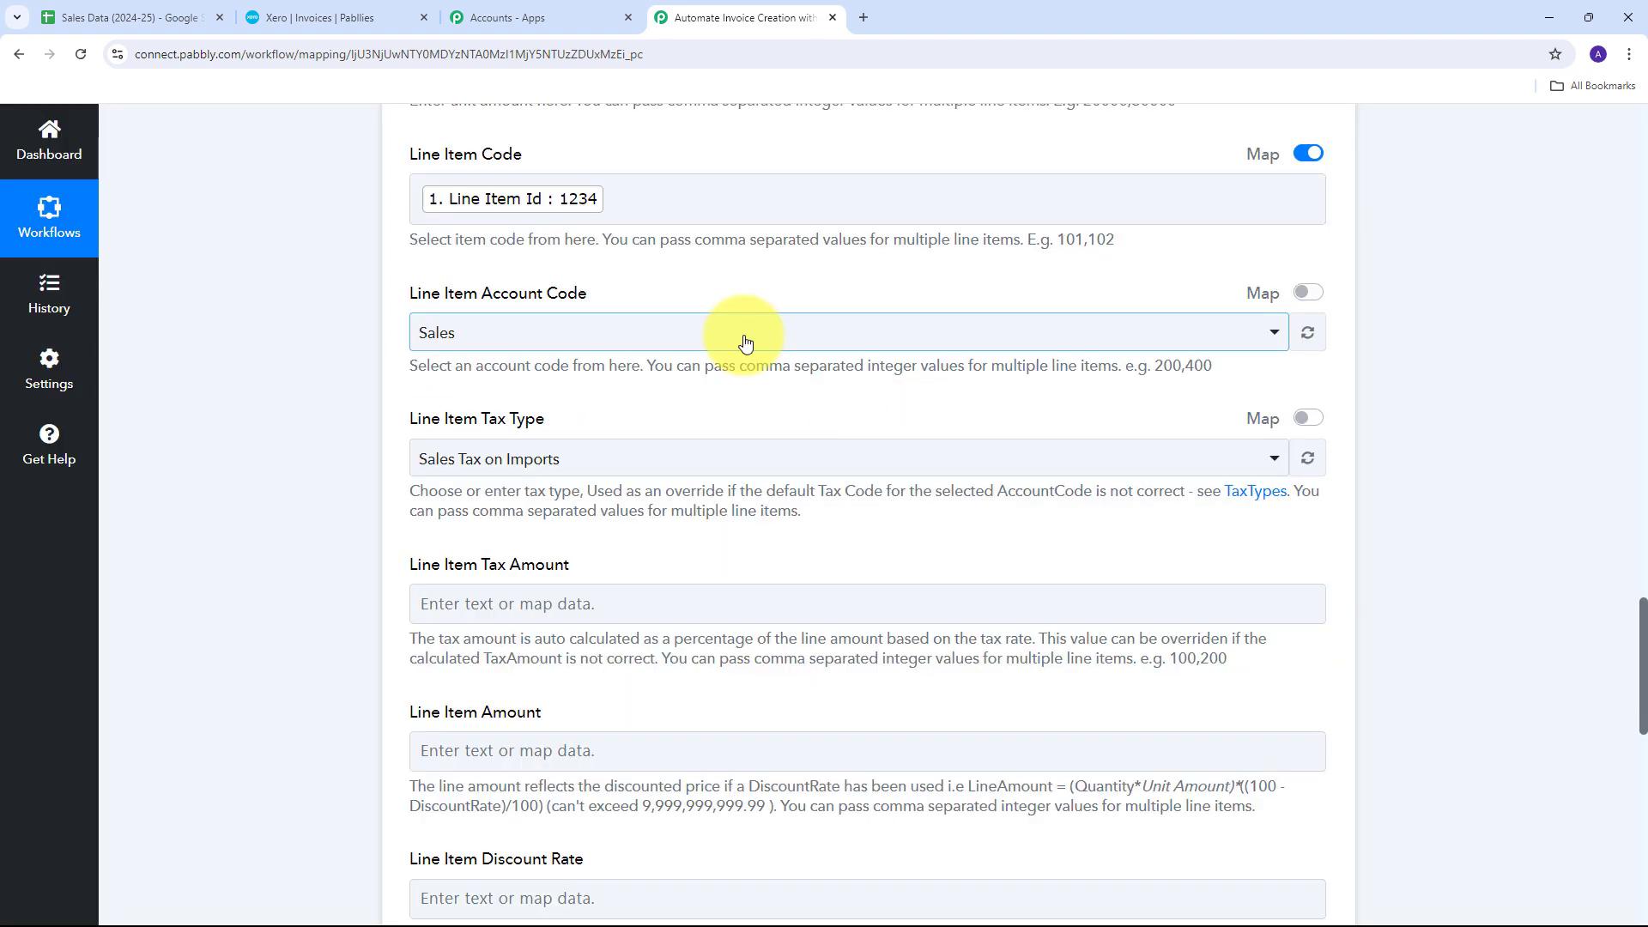
click(743, 339)
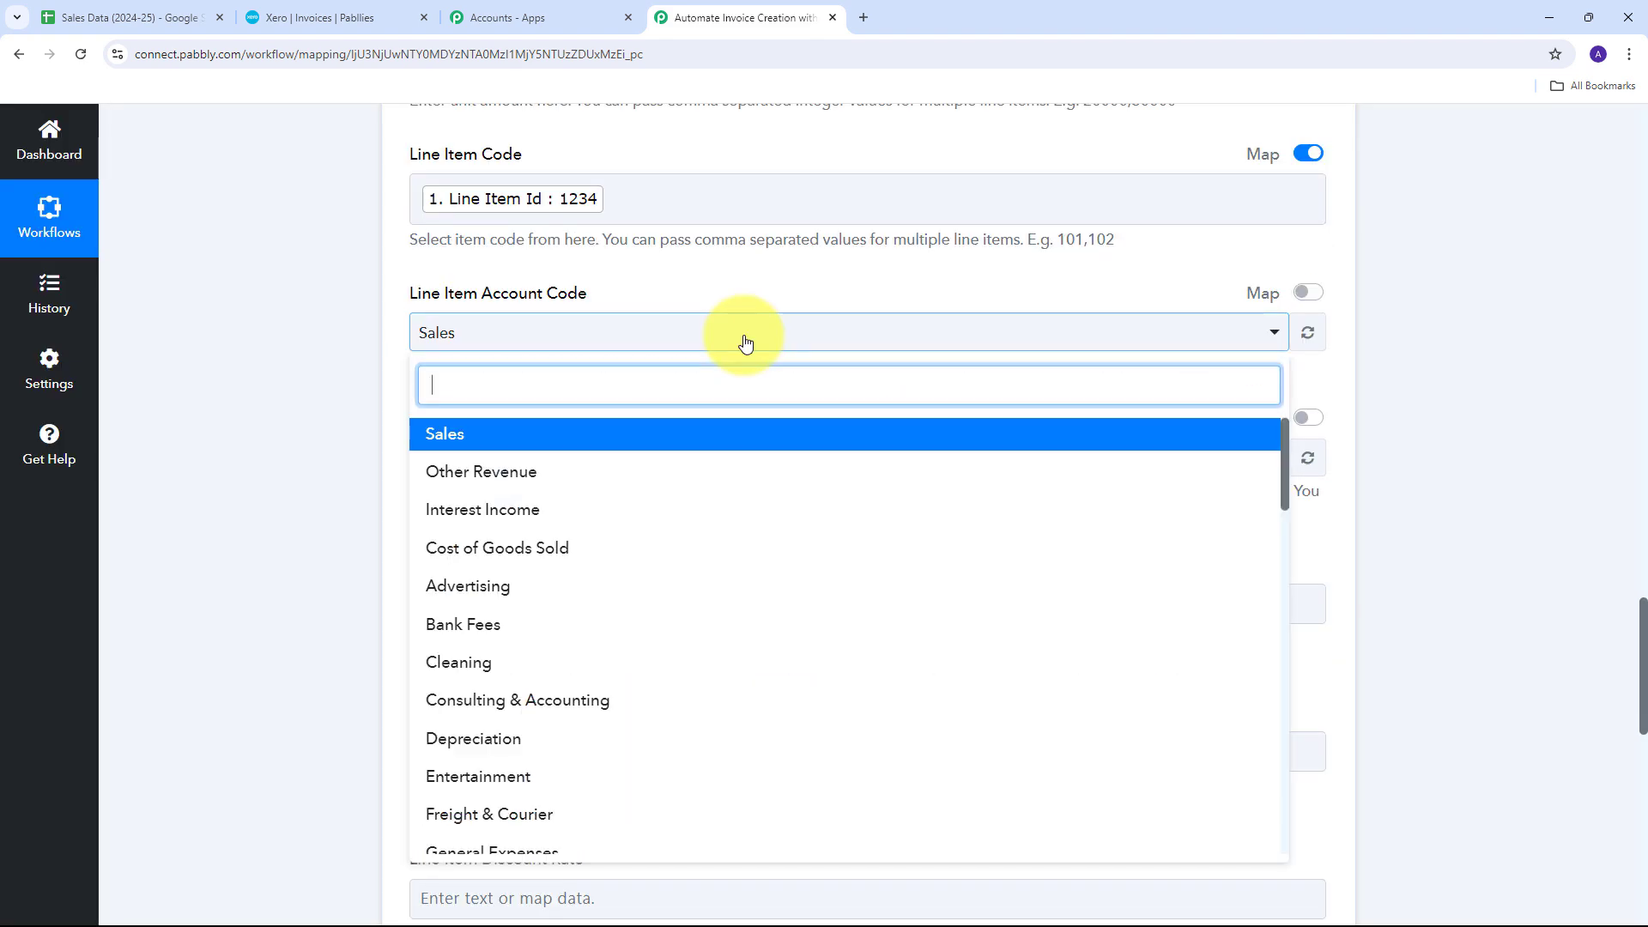
click(478, 444)
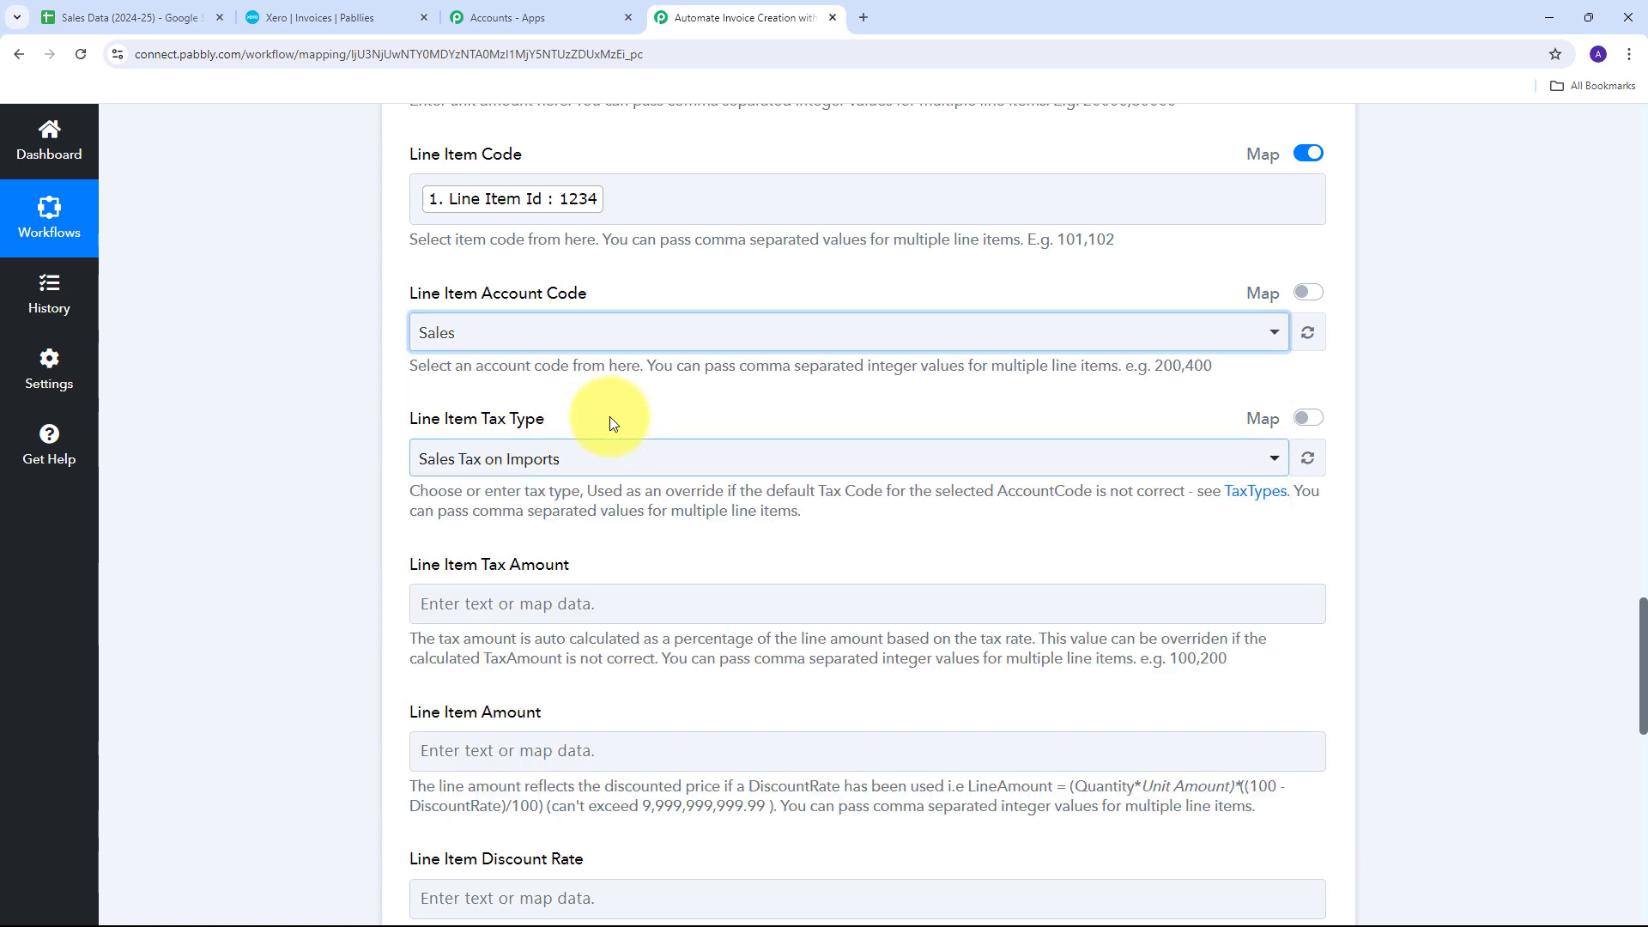
scroll(446, 464, down, 2)
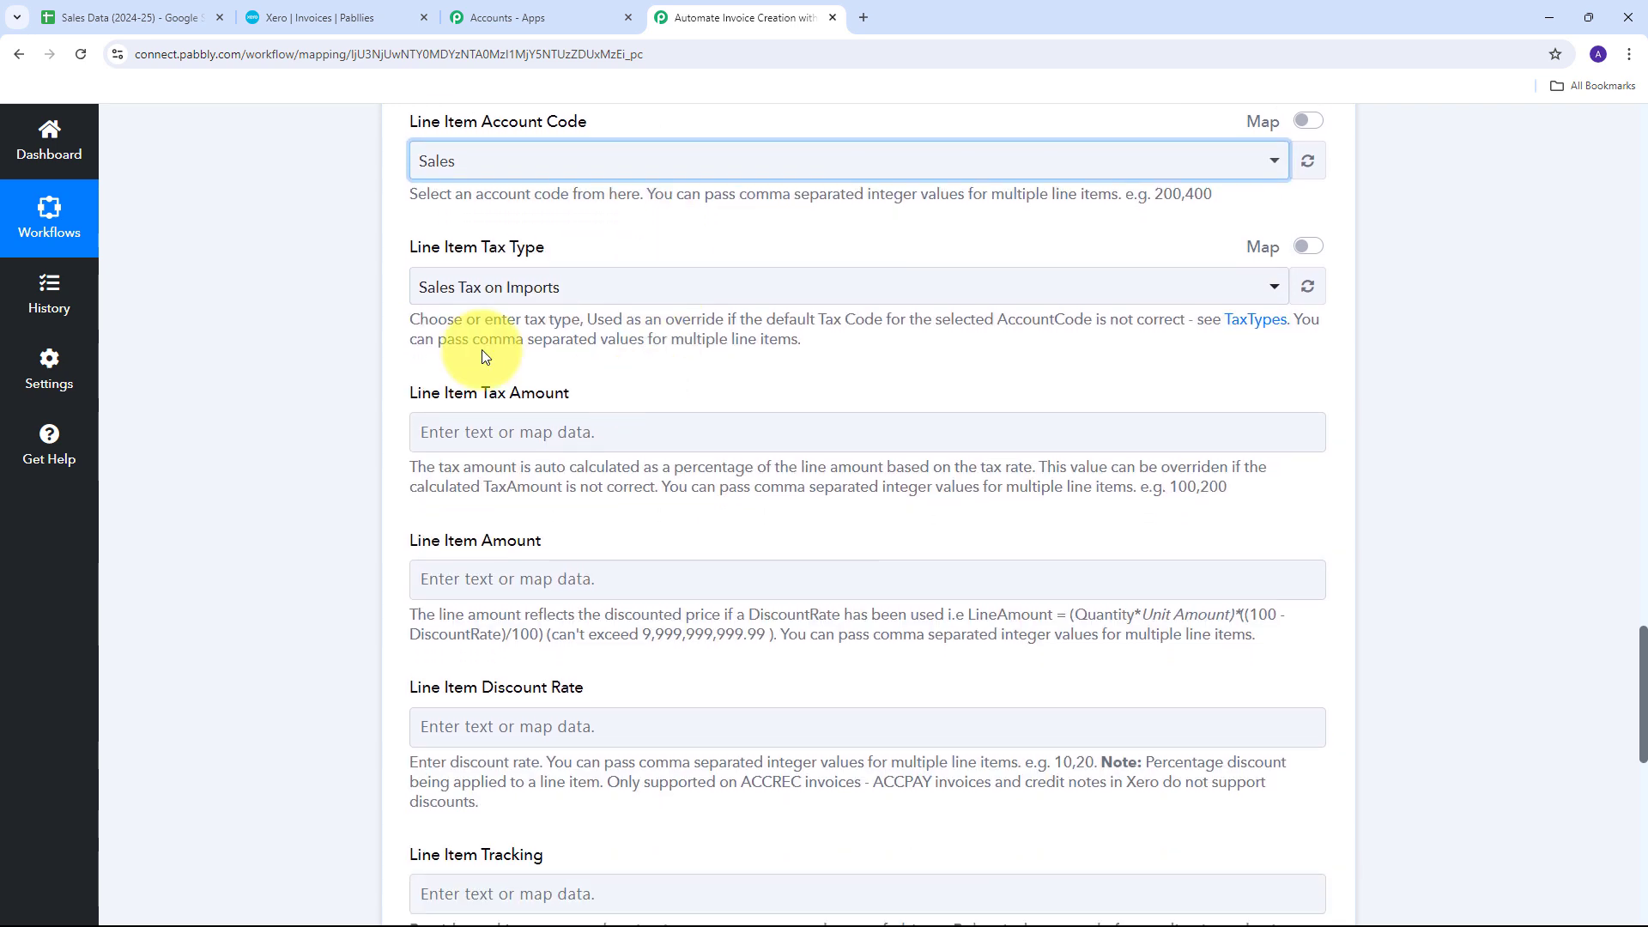
click(755, 296)
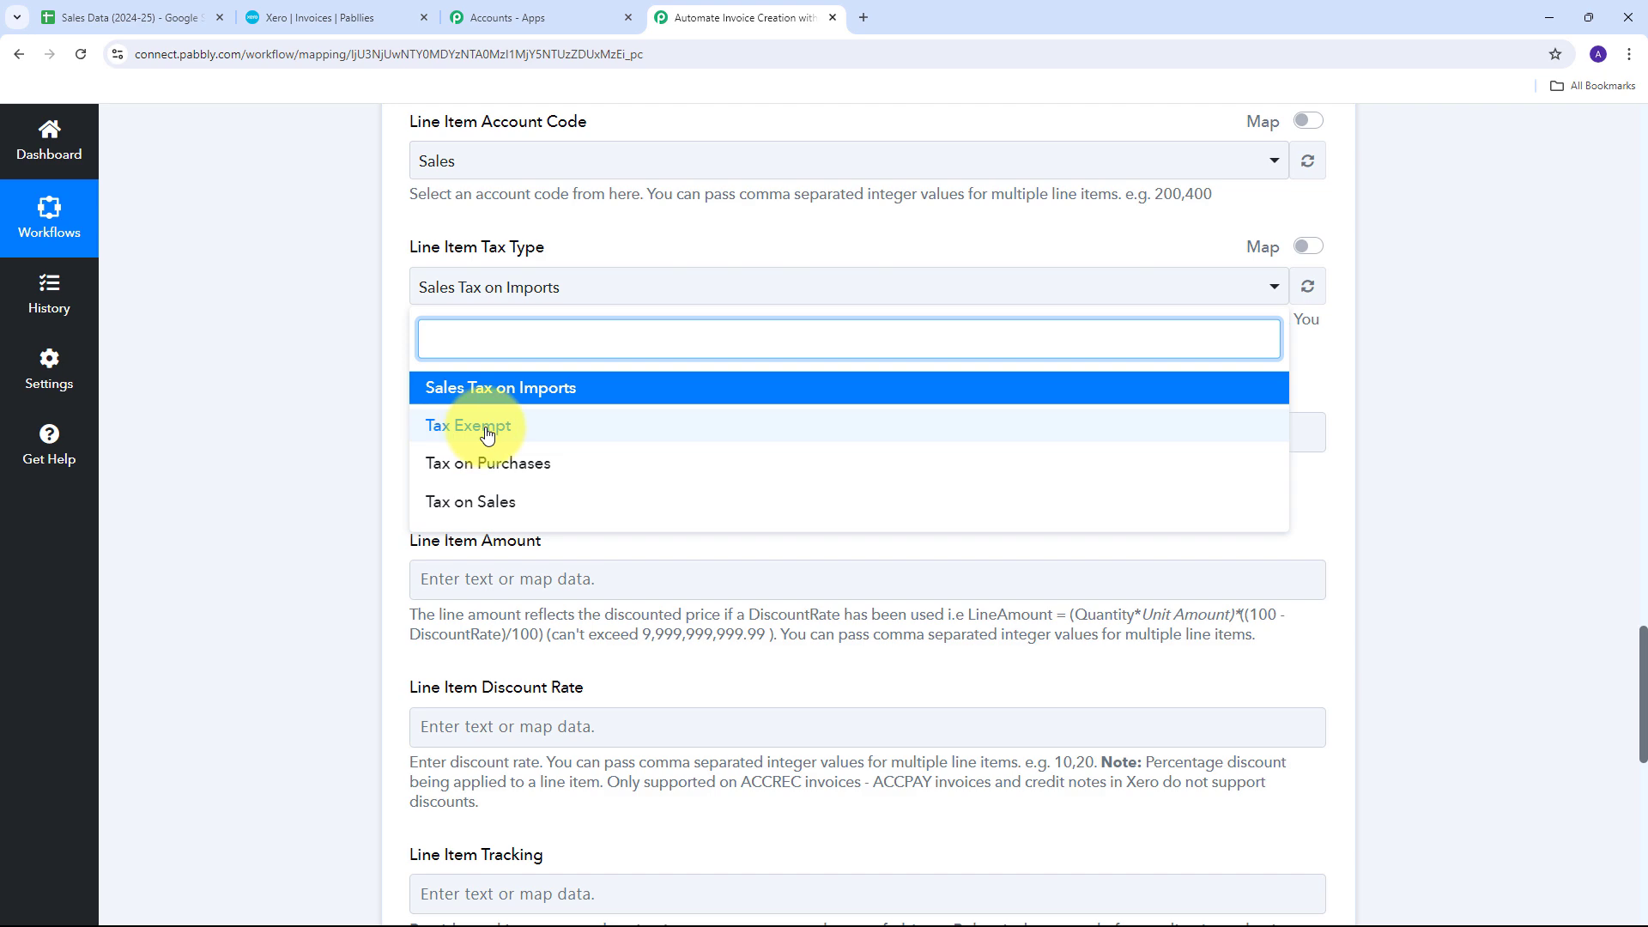
click(441, 430)
- Leave the remaining line item fields empty, save the Xero action and send a test request, checking the received response
scroll(599, 331, down, 3)
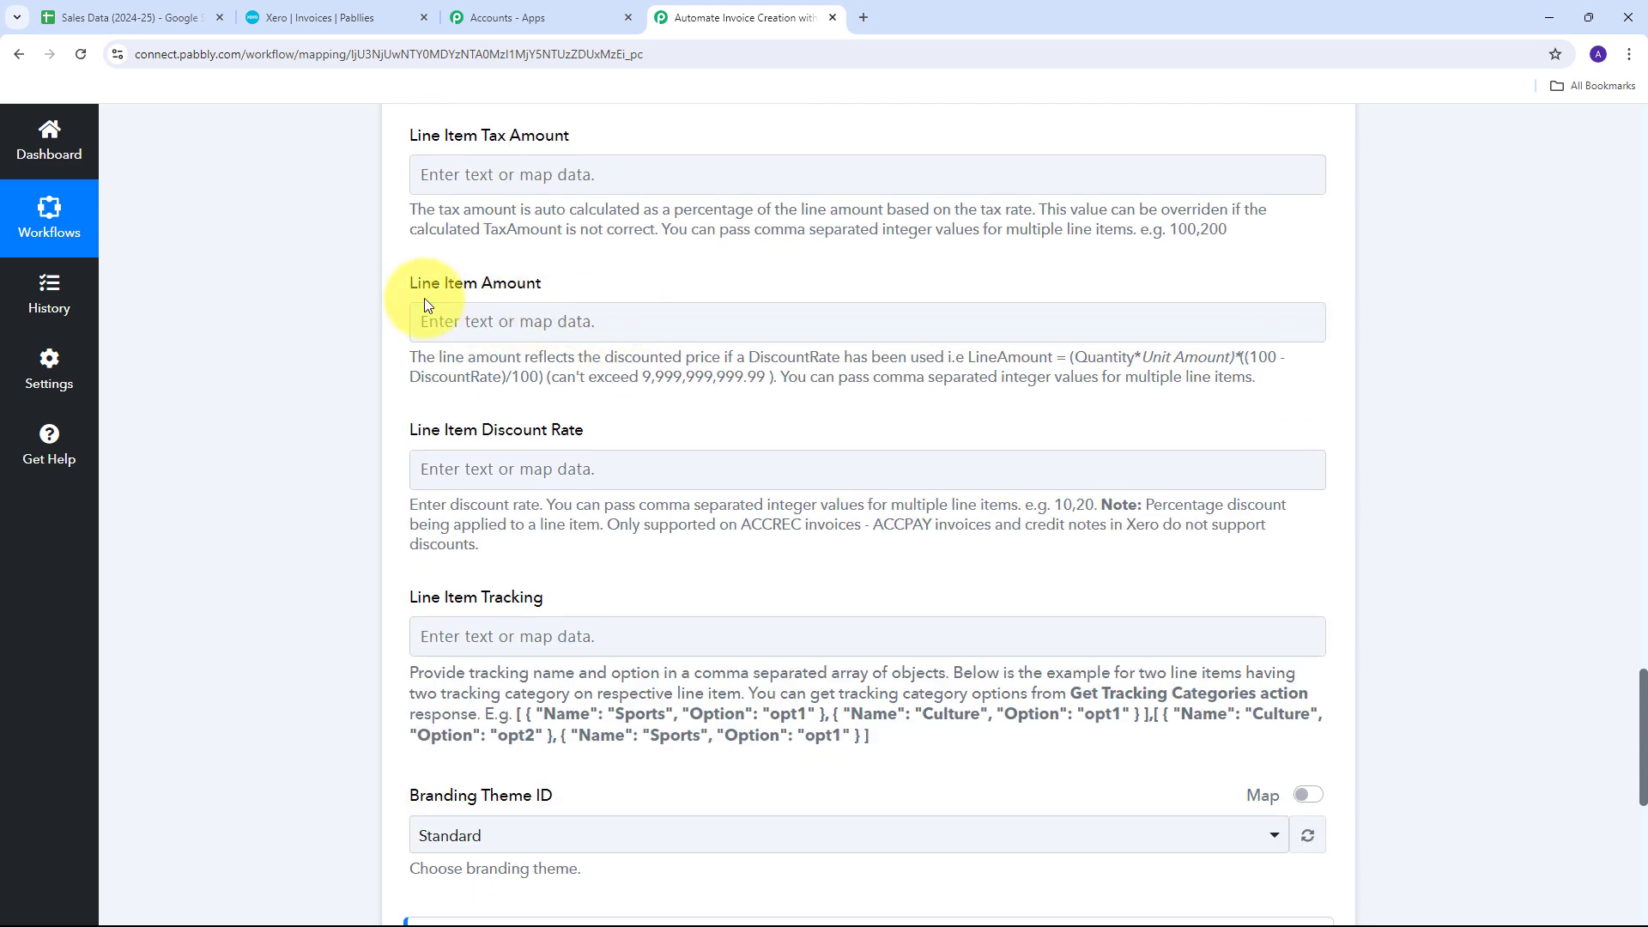
scroll(424, 301, up, 2)
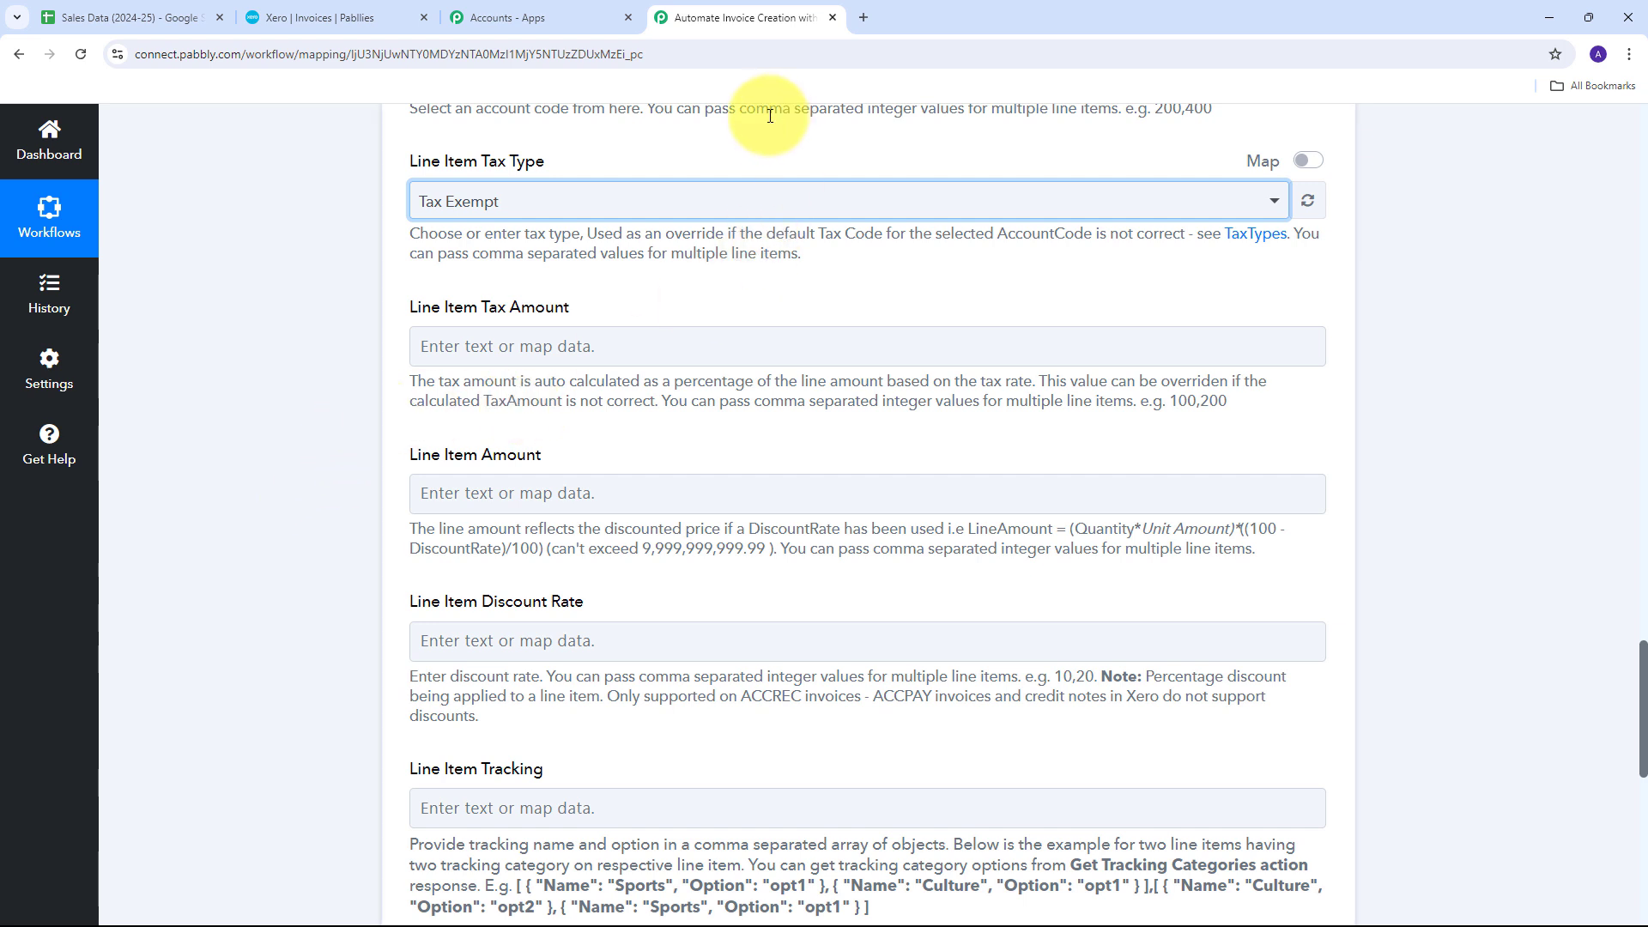
scroll(760, 321, up, 1)
scroll(760, 321, up, 11)
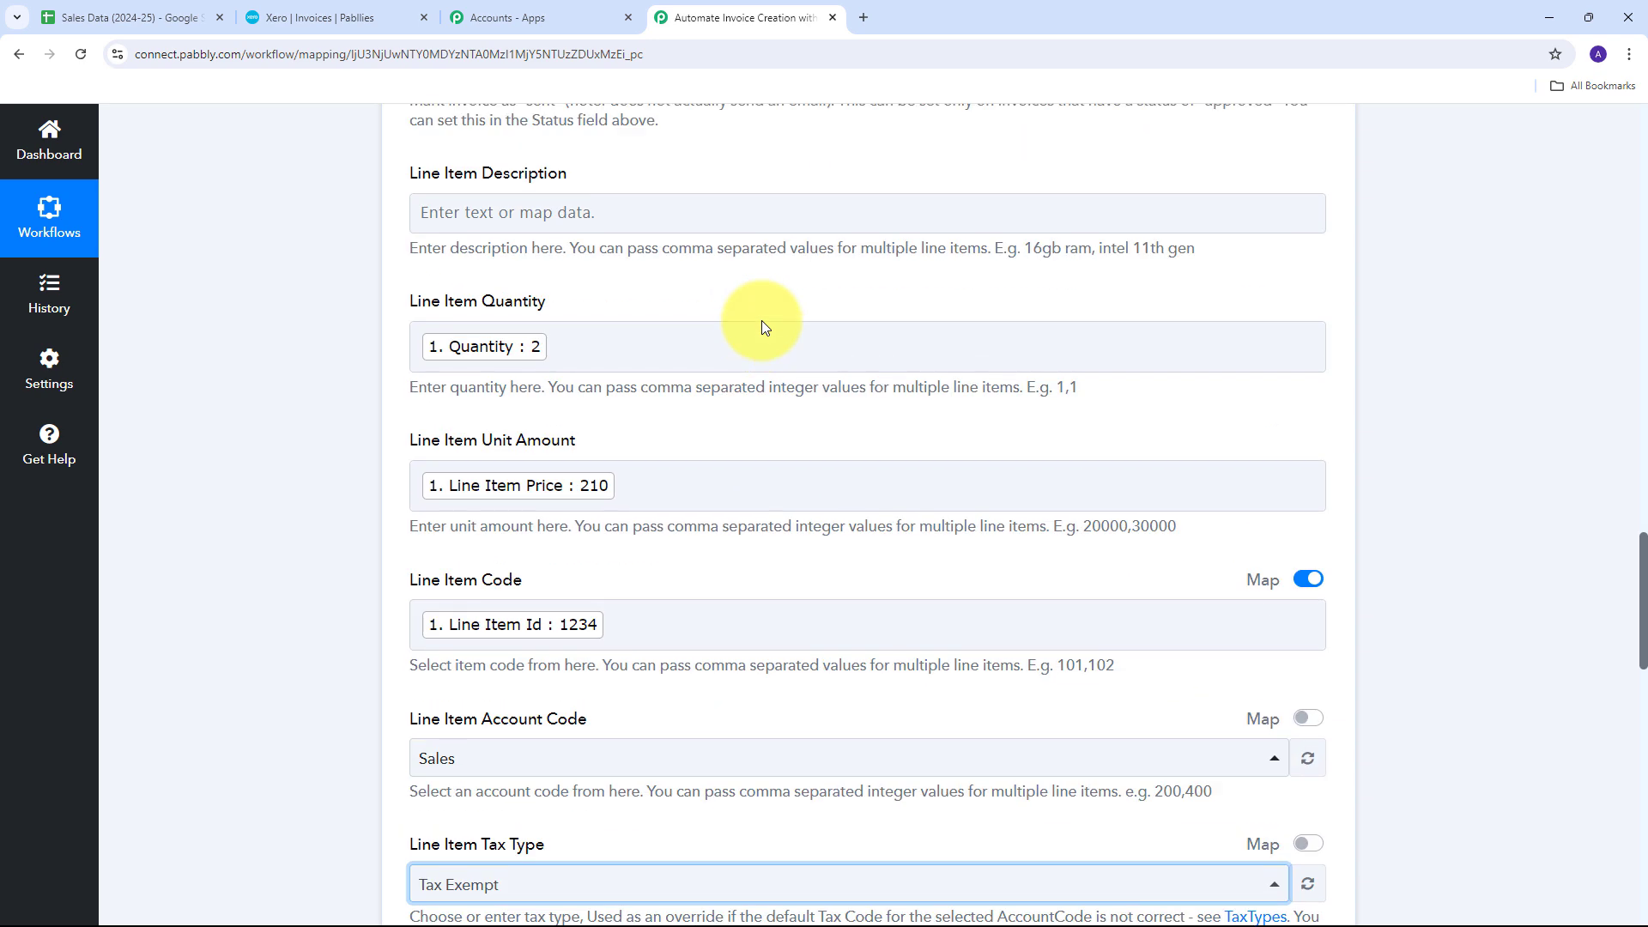
scroll(757, 584, down, 4)
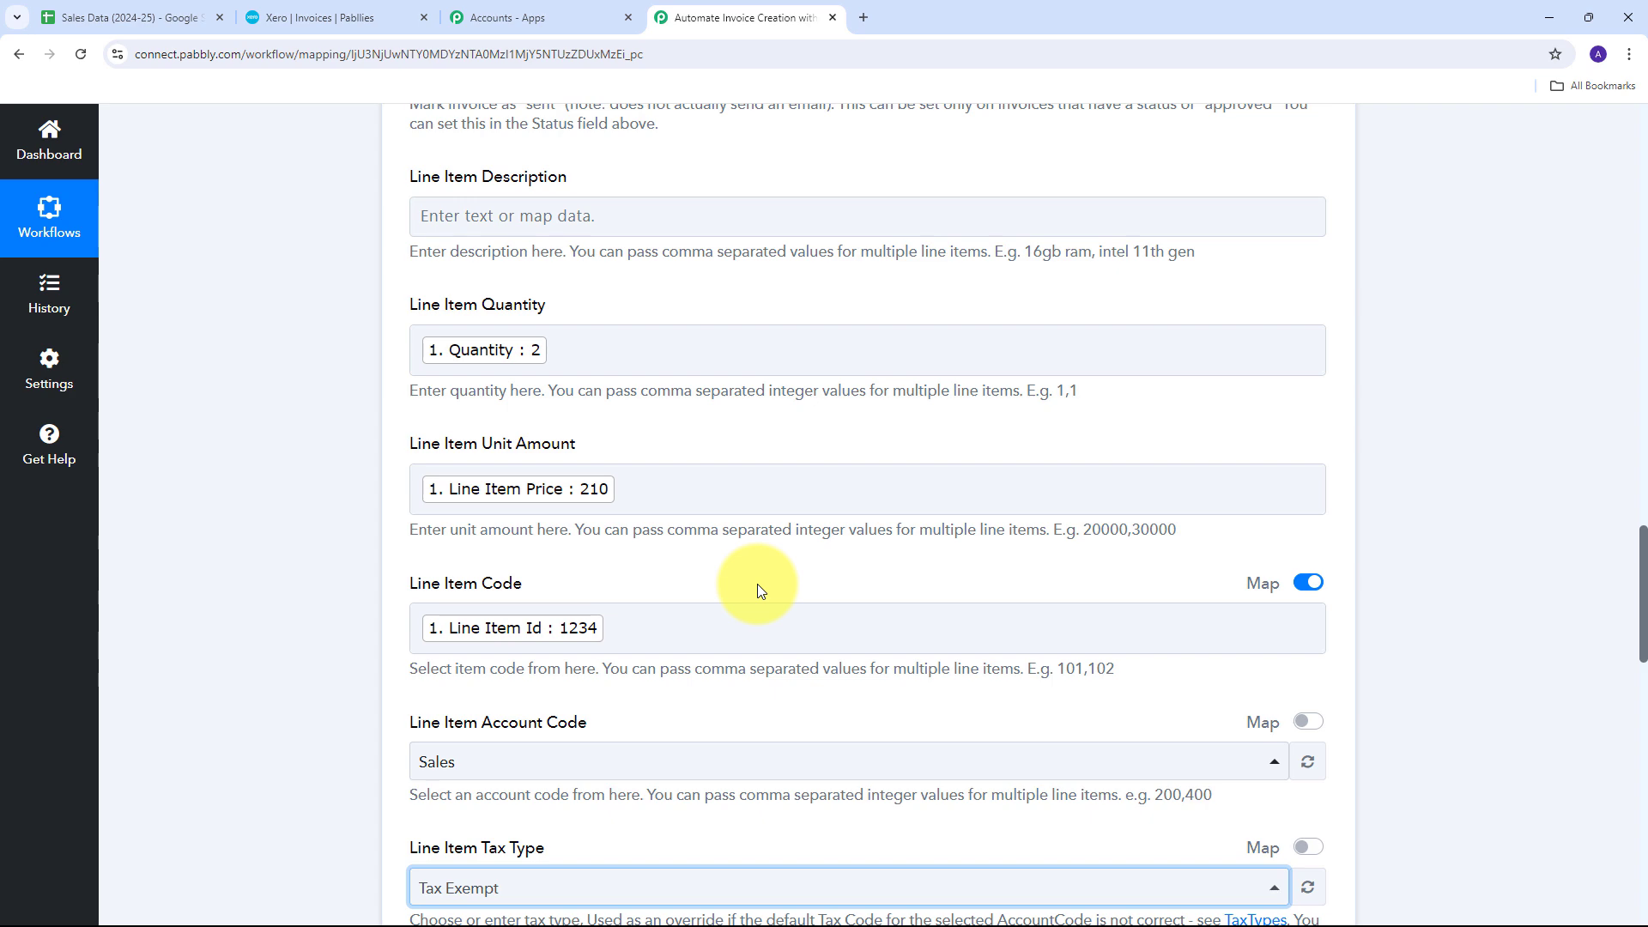
scroll(734, 440, down, 8)
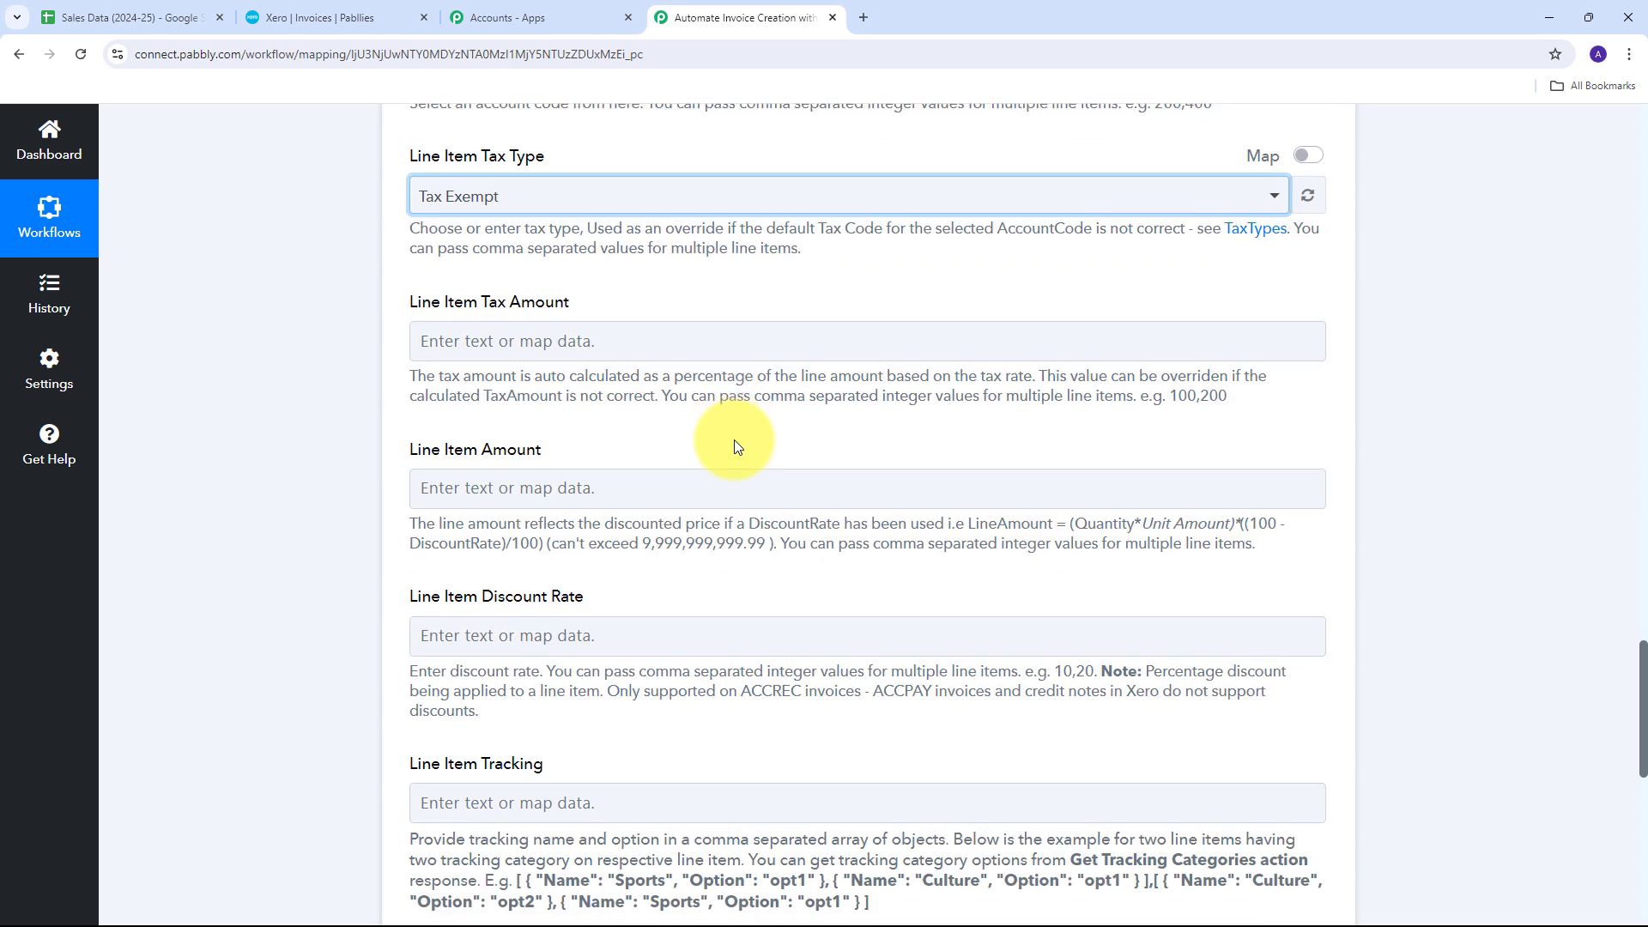
scroll(734, 440, down, 9)
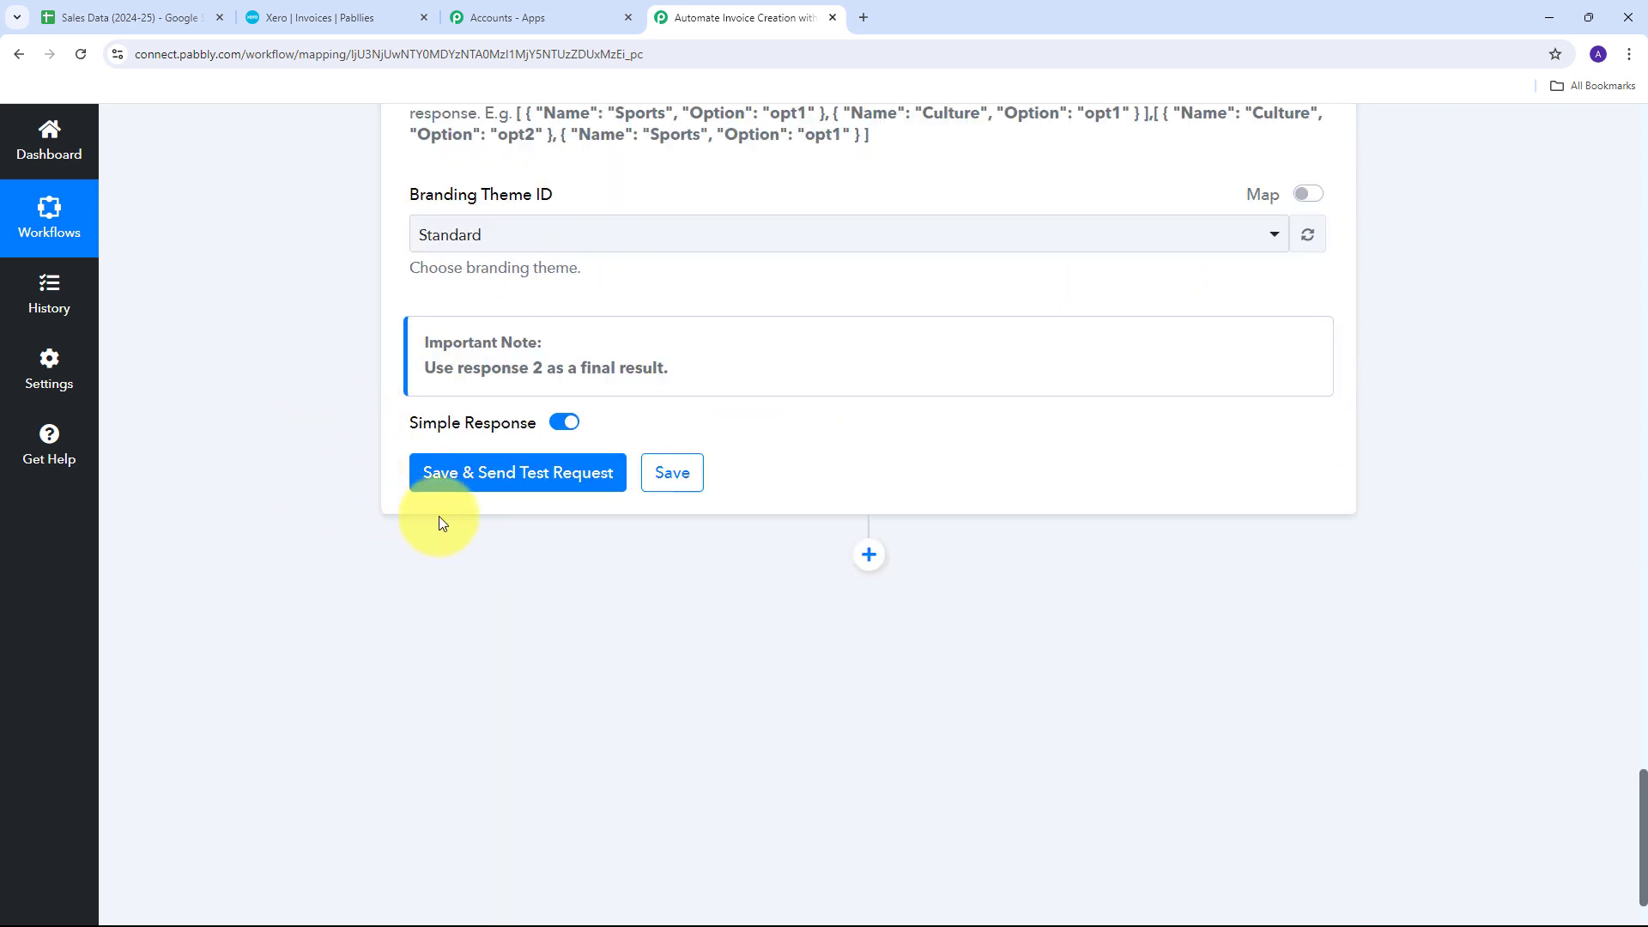
click(525, 472)
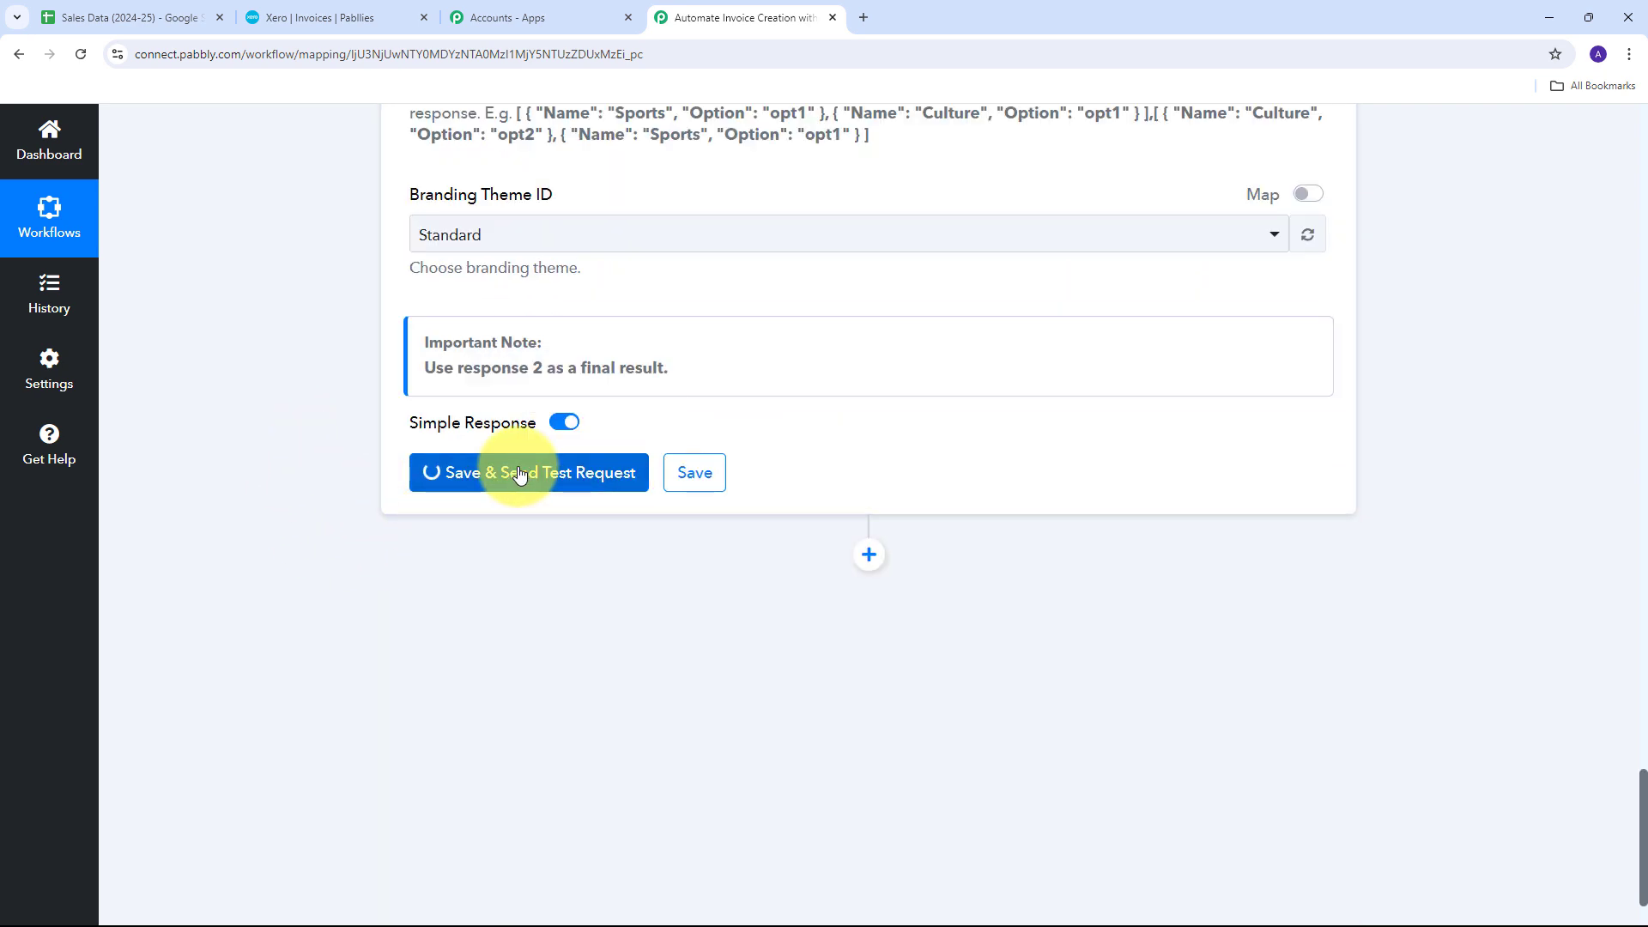
scroll(1495, 397, down, 3)
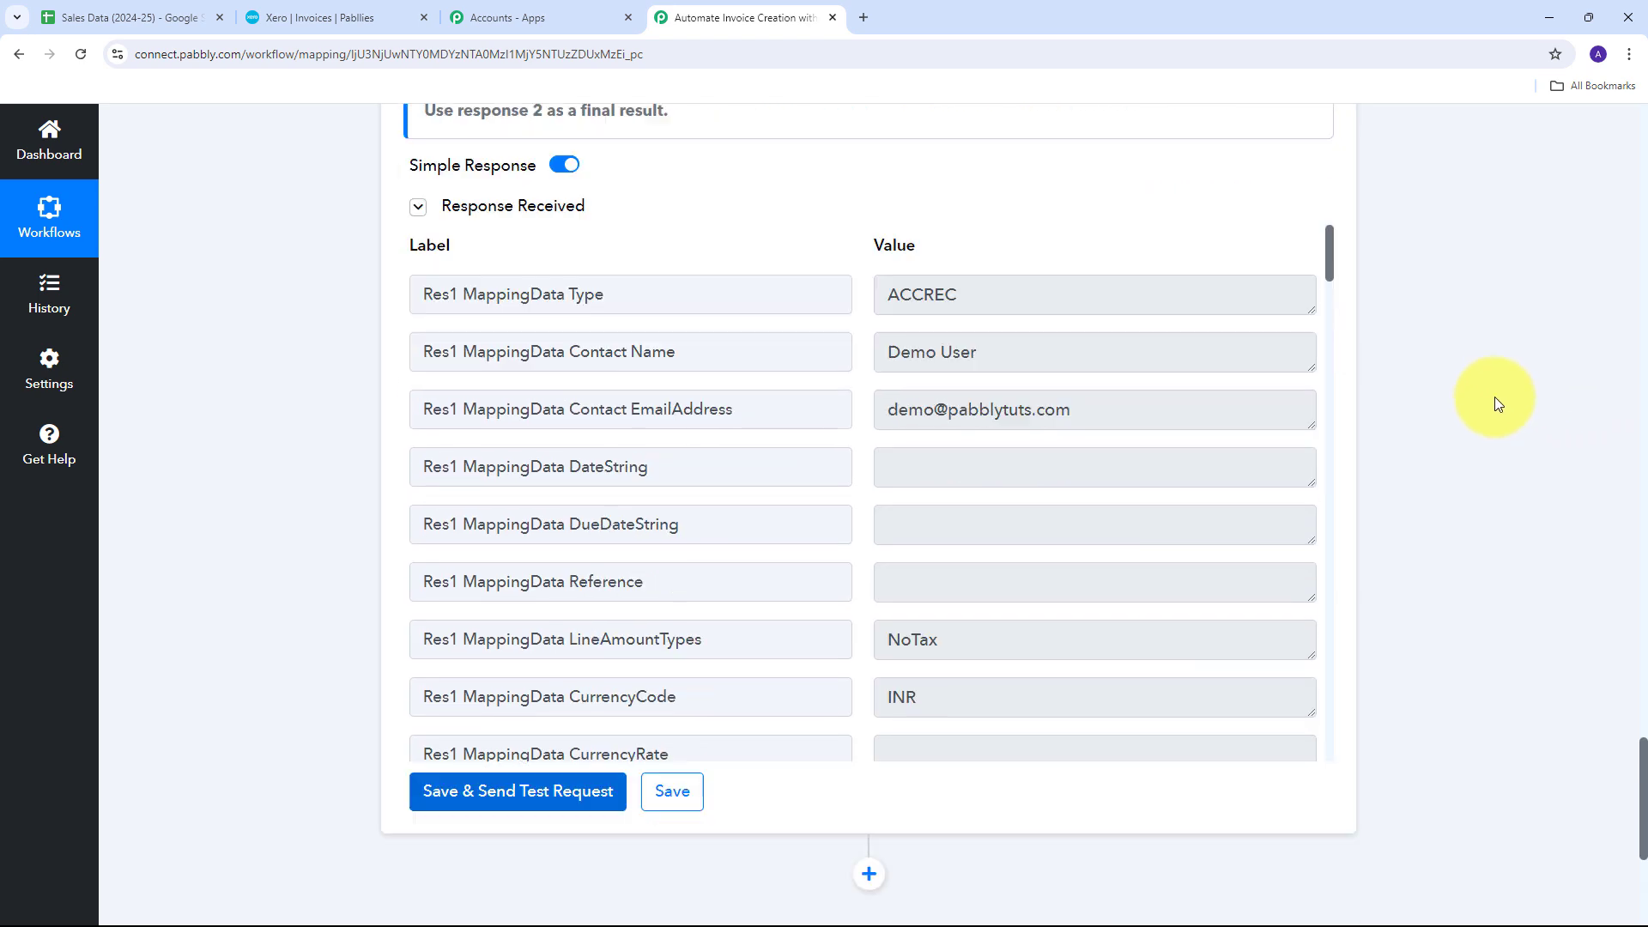
scroll(1056, 391, down, 7)
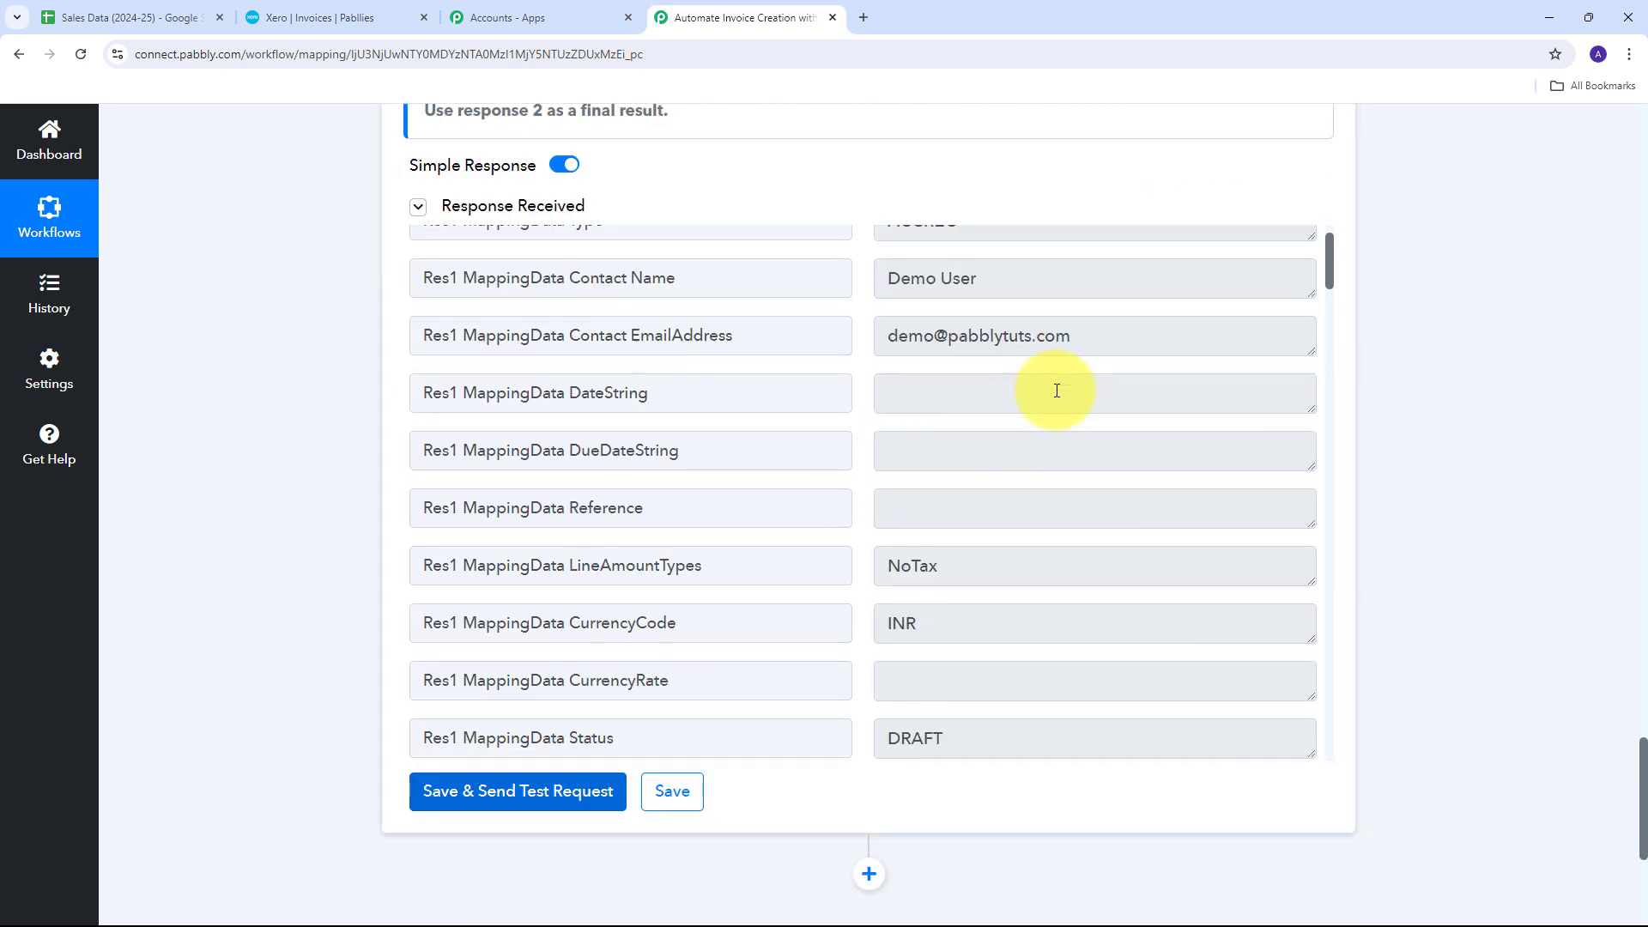
scroll(1055, 390, down, 2)
scroll(1056, 391, up, 10)
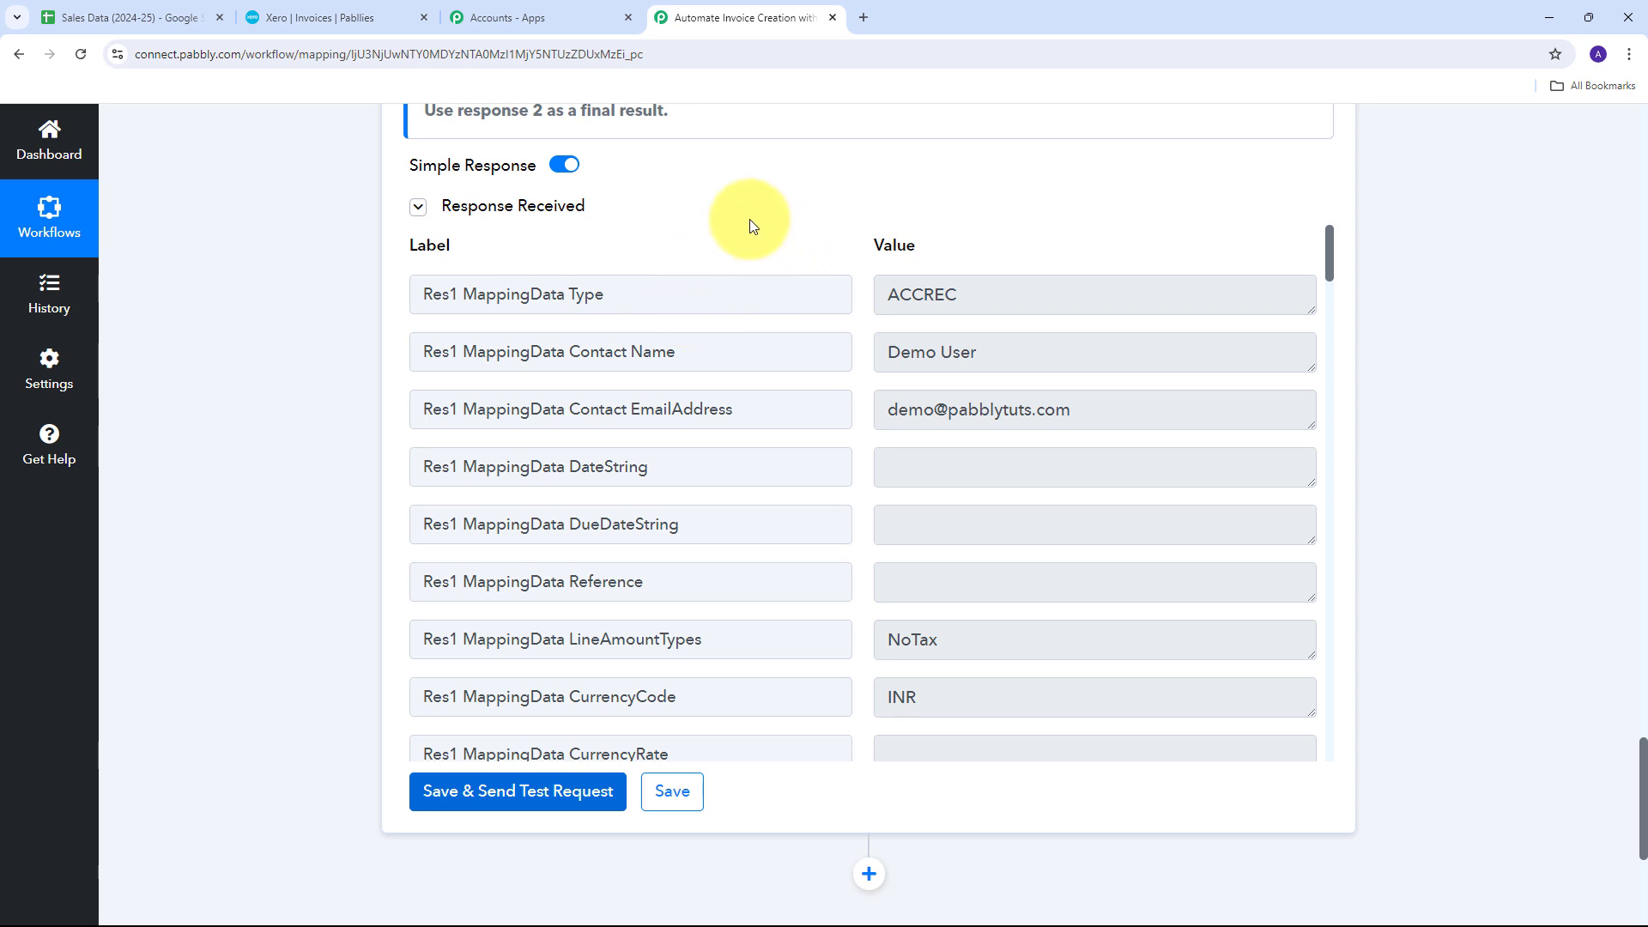
- Switch to Xero and open the new 420.00 draft invoice from the invoices list to check its contact, dates, currency and line item
click(297, 13)
click(282, 199)
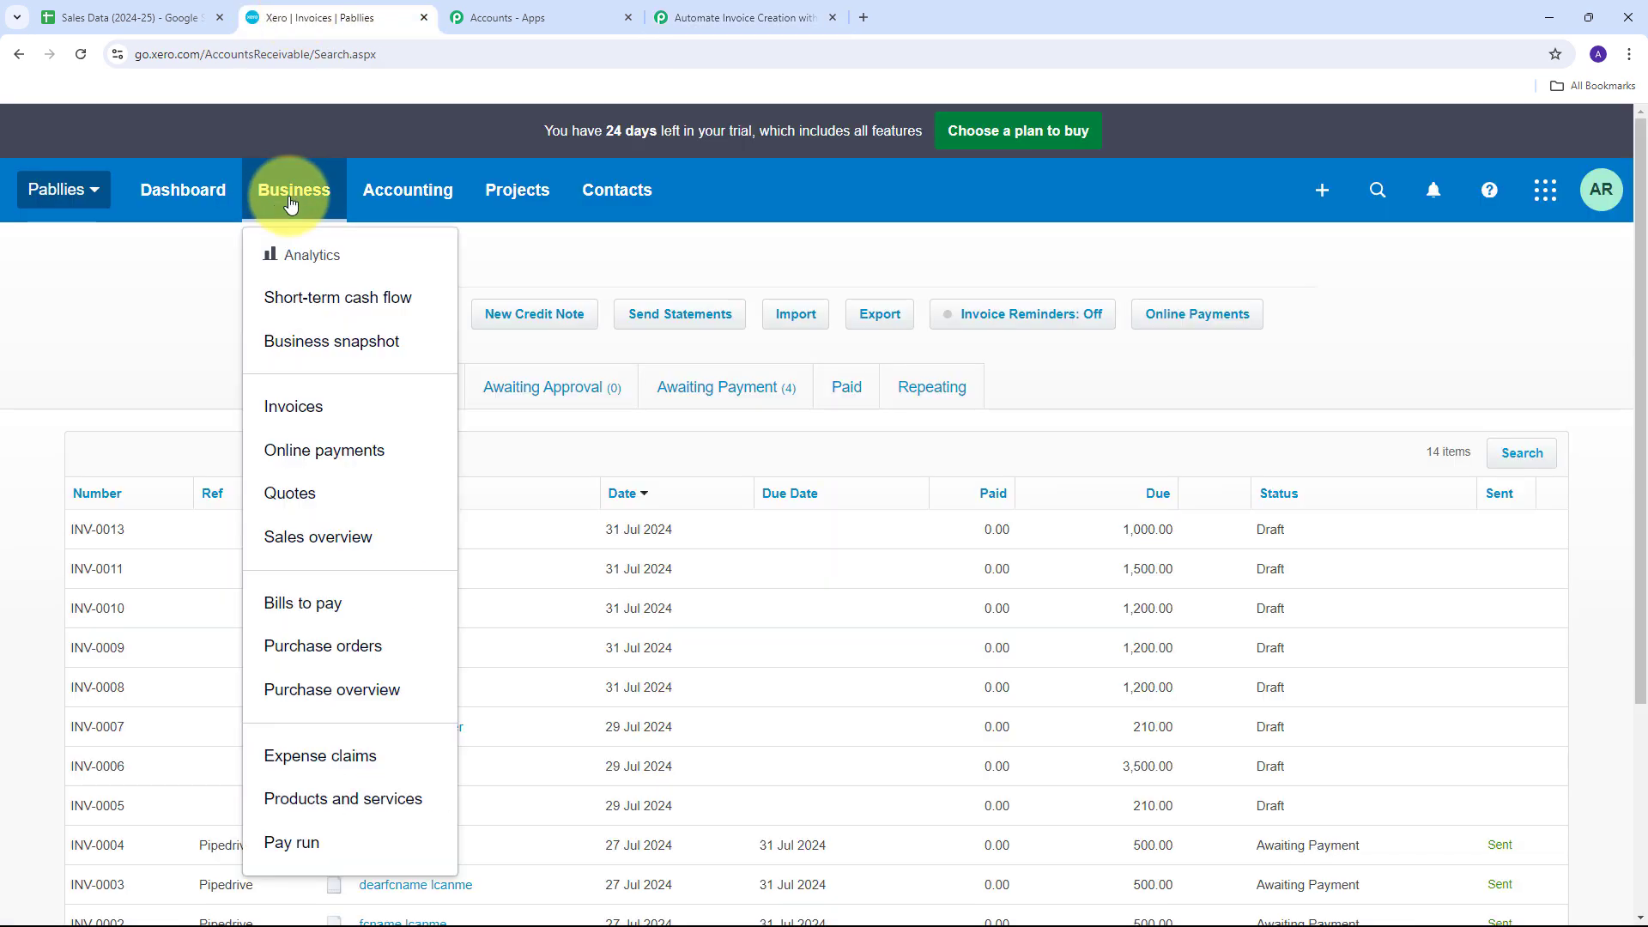
scroll(369, 429, down, 4)
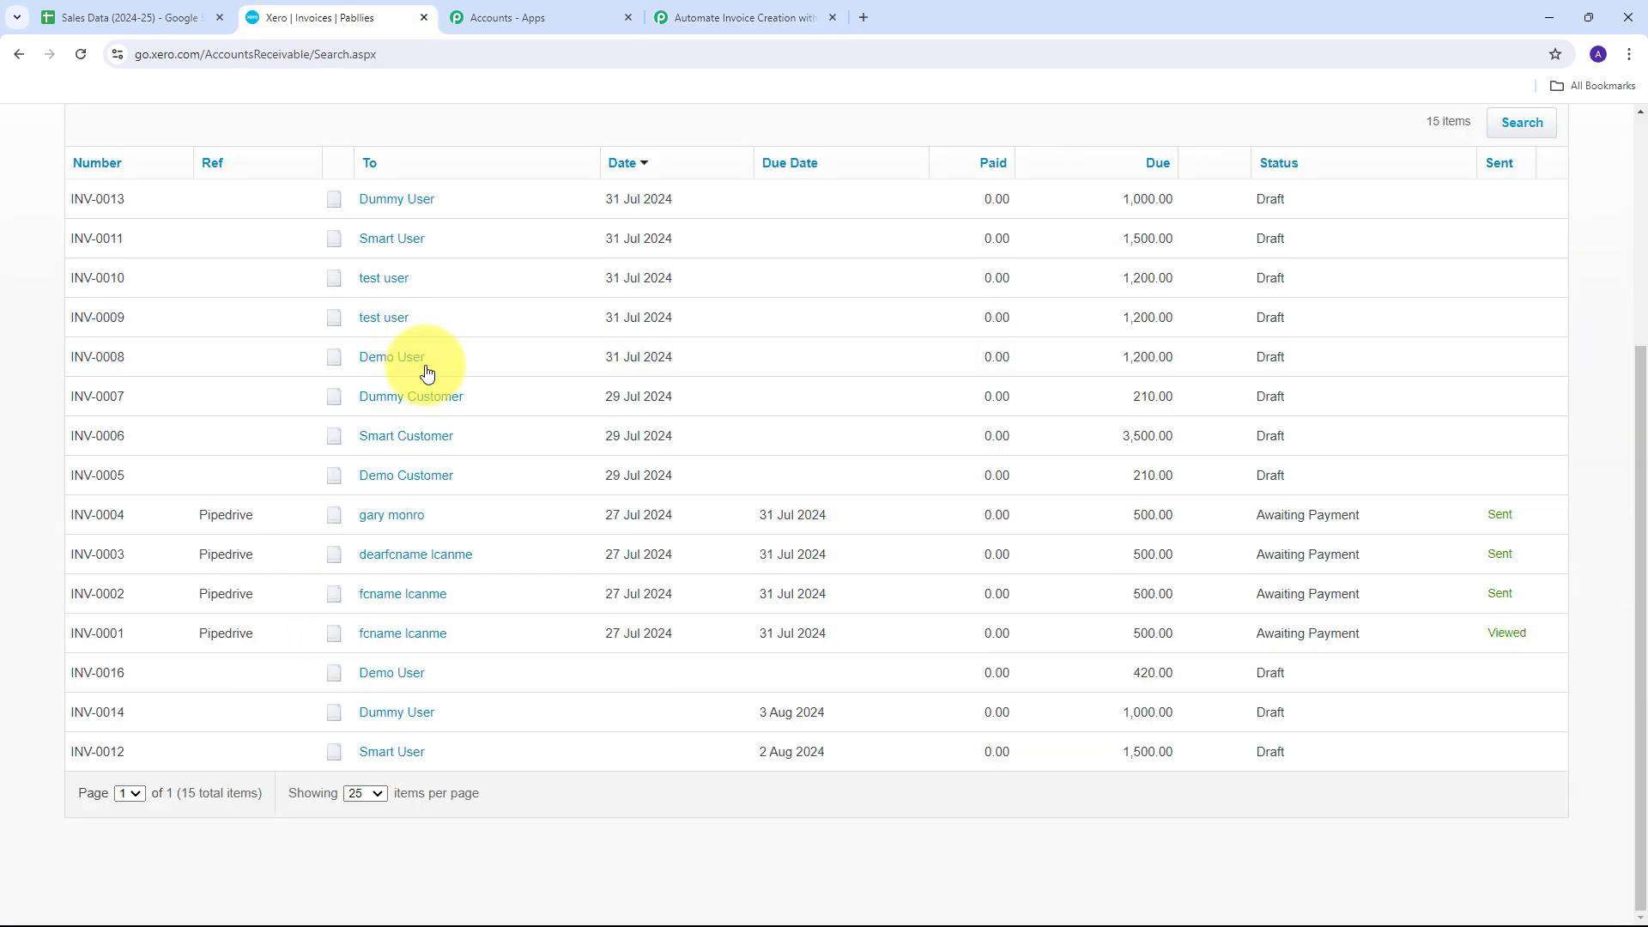
click(394, 673)
scroll(698, 443, down, 2)
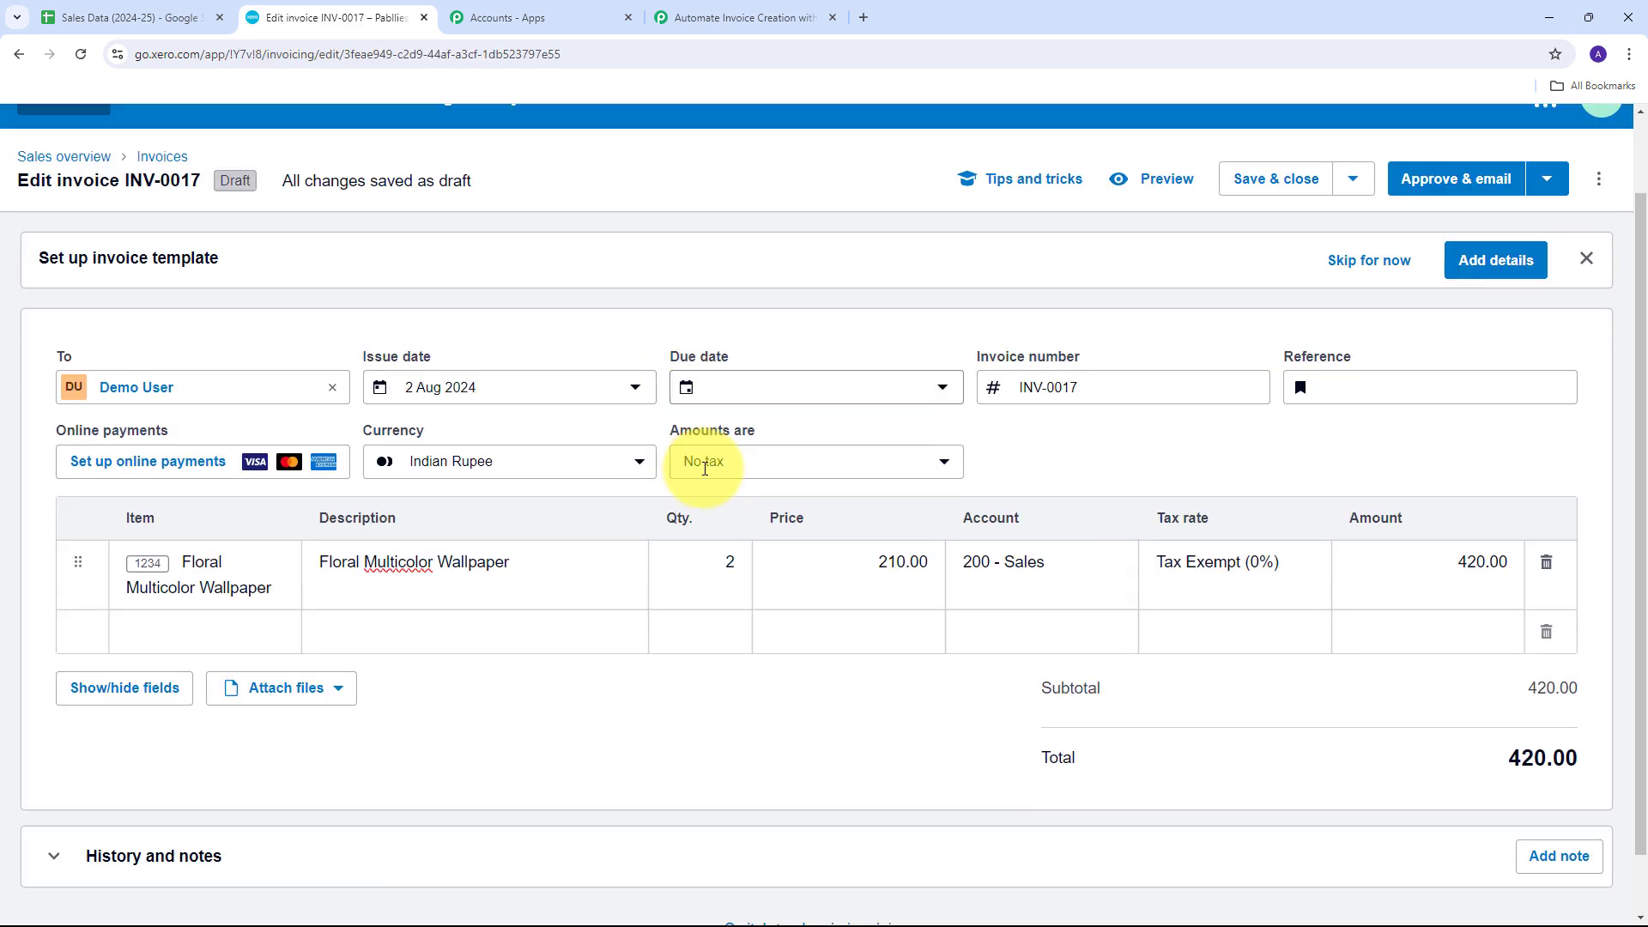
scroll(702, 533, up, 2)
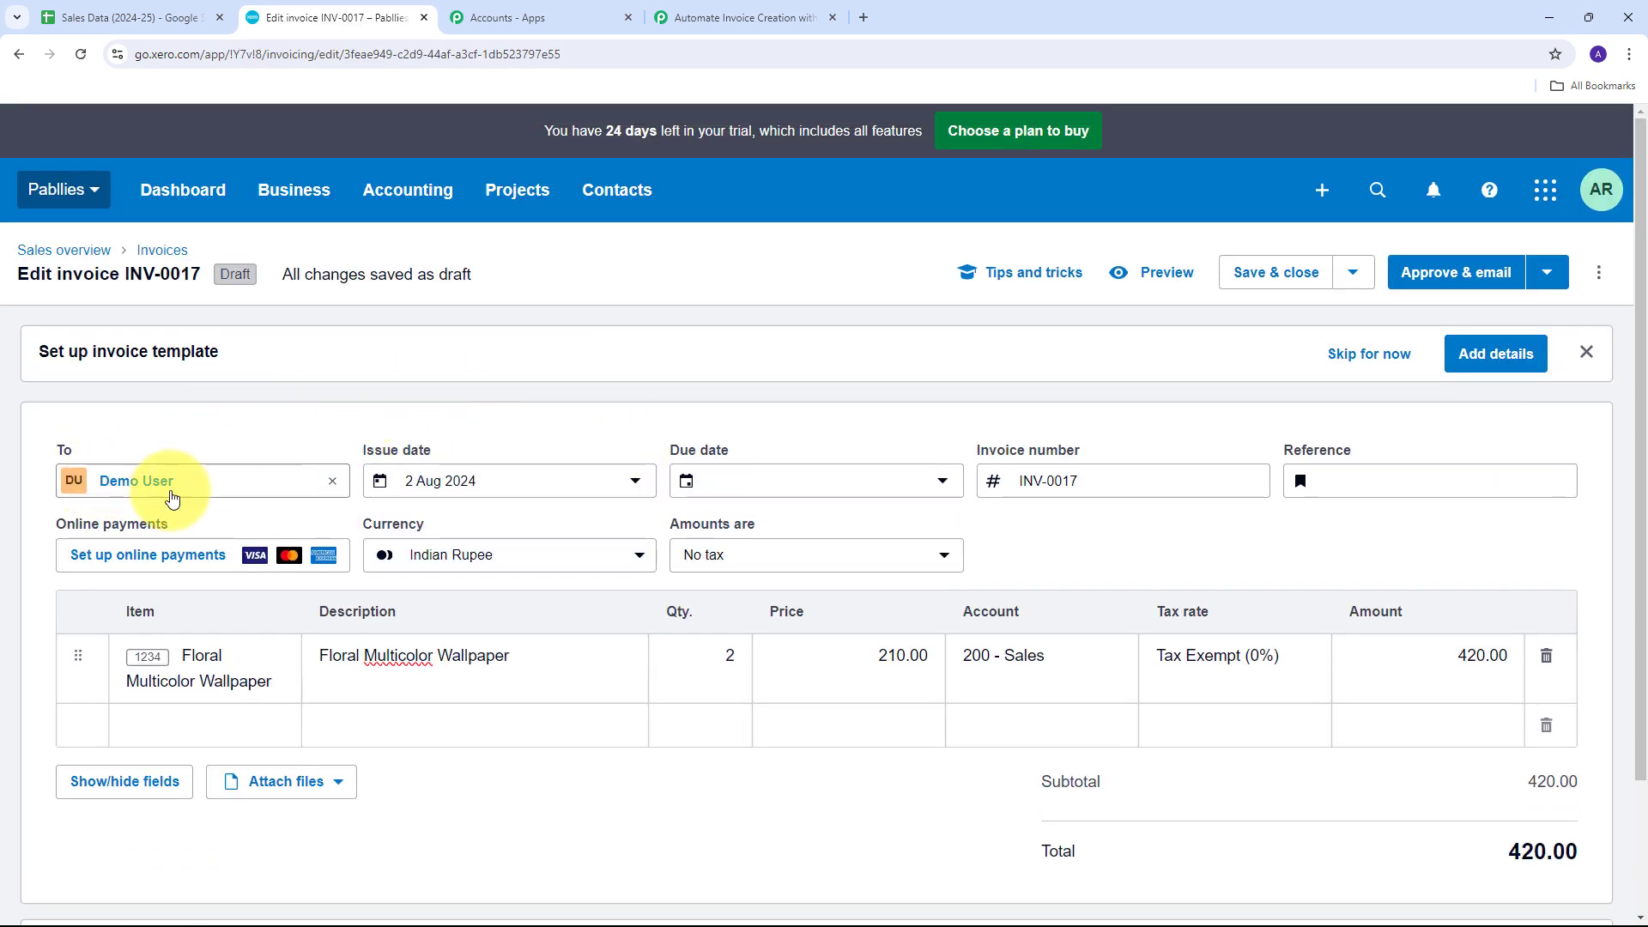
scroll(111, 498, down, 1)
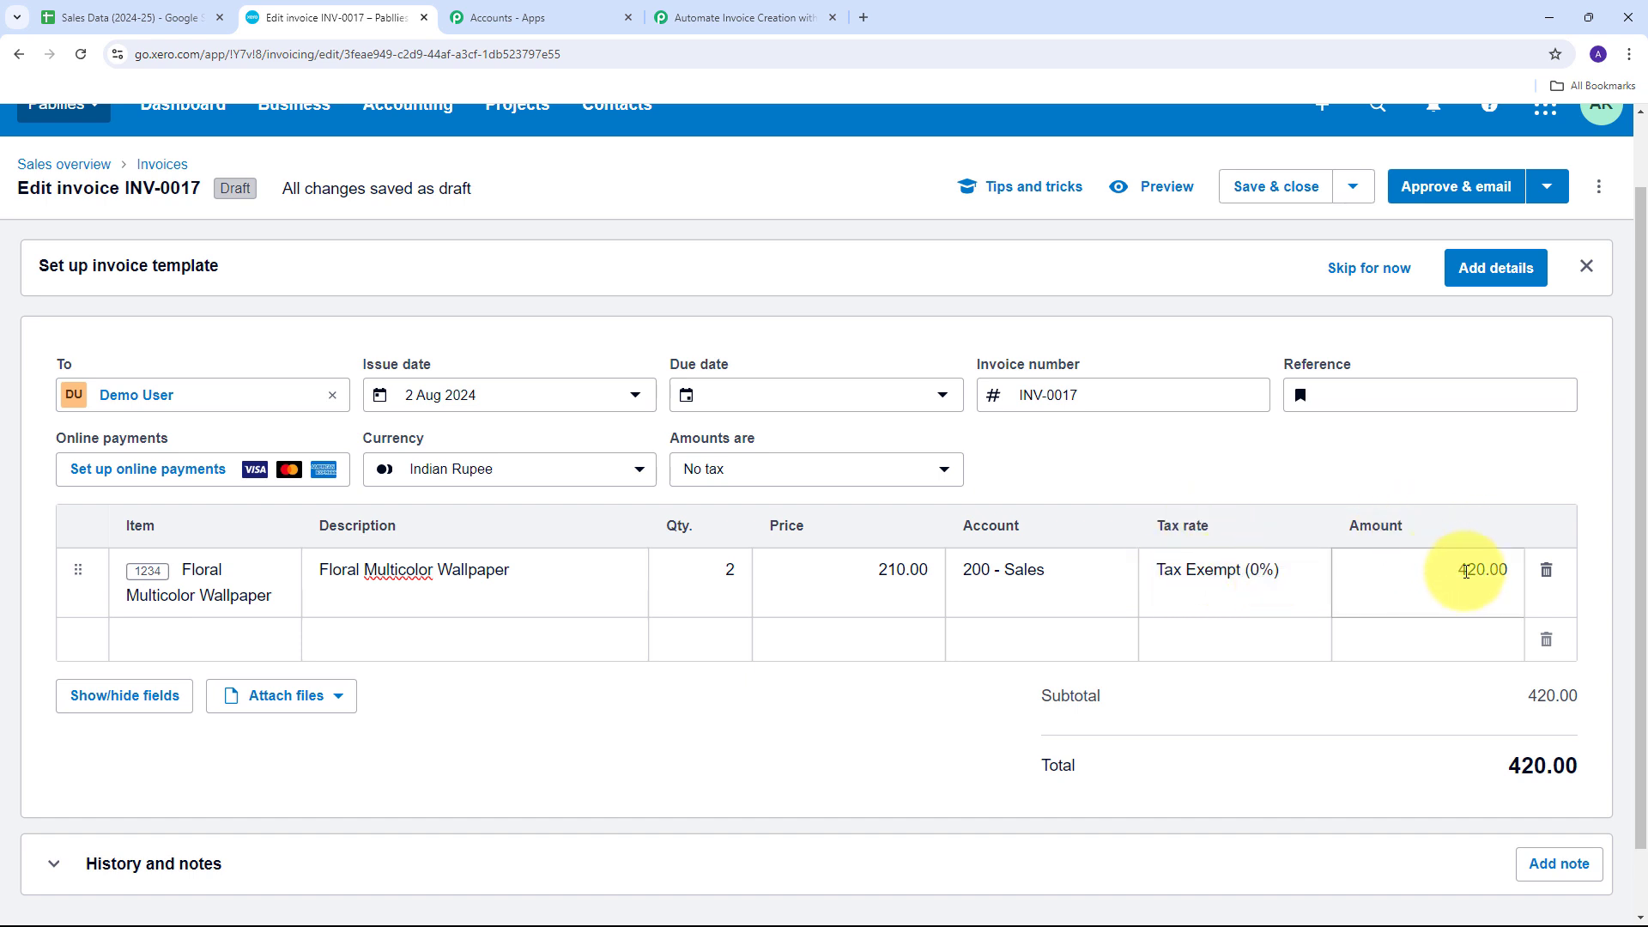
scroll(1361, 633, down, 1)
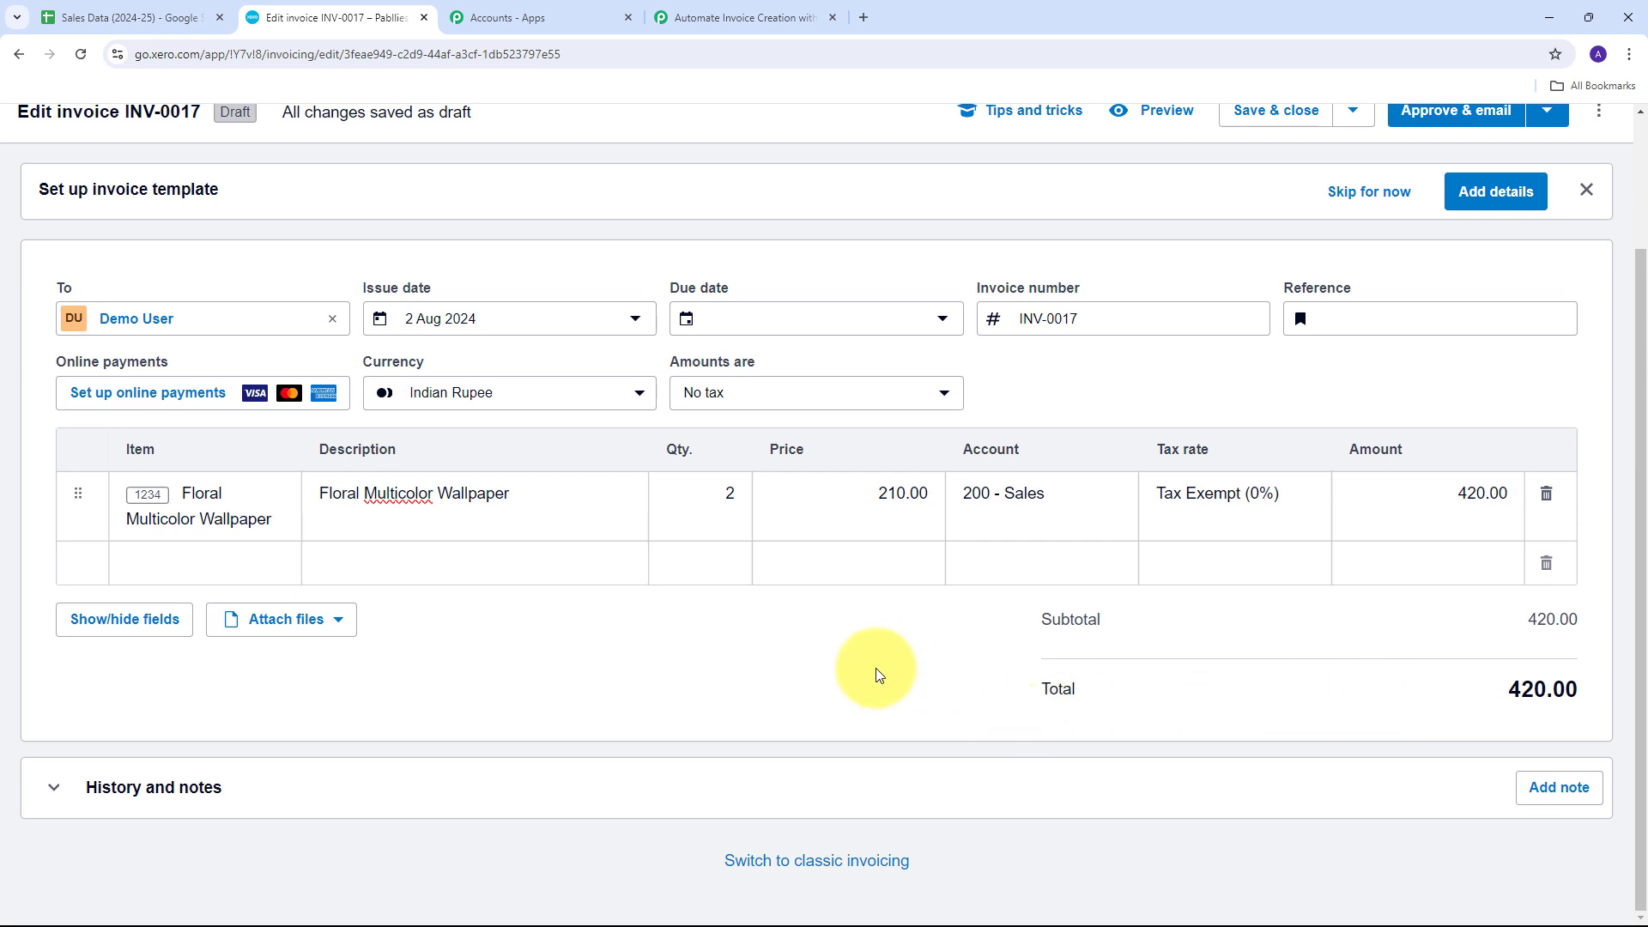
scroll(873, 669, up, 2)
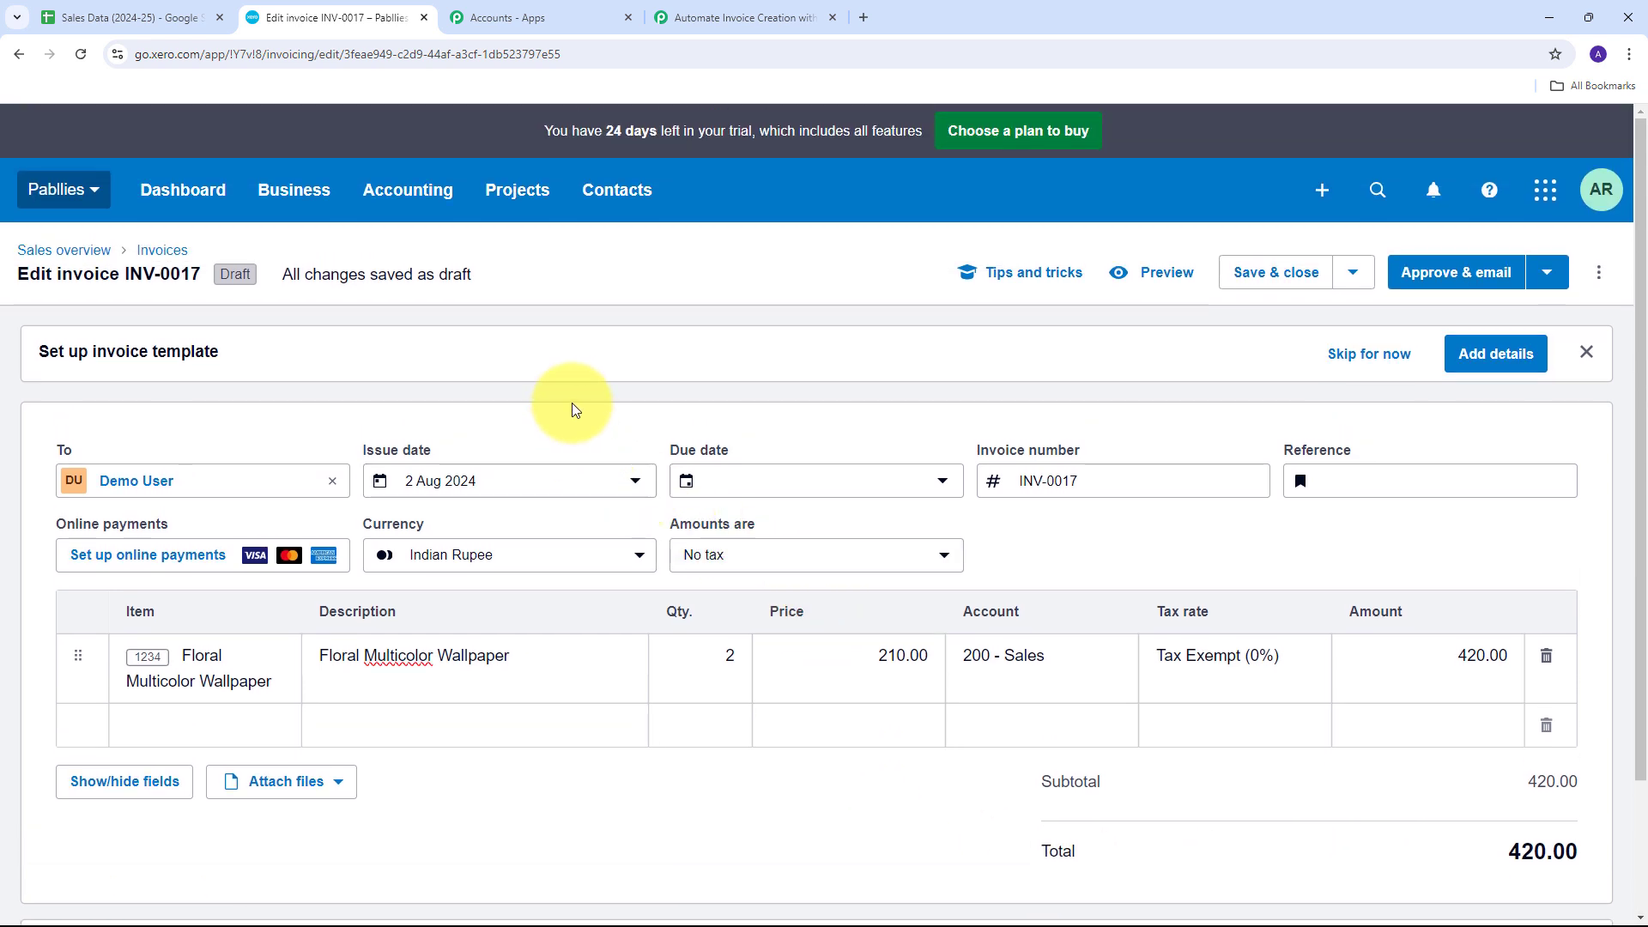
scroll(573, 403, down, 1)
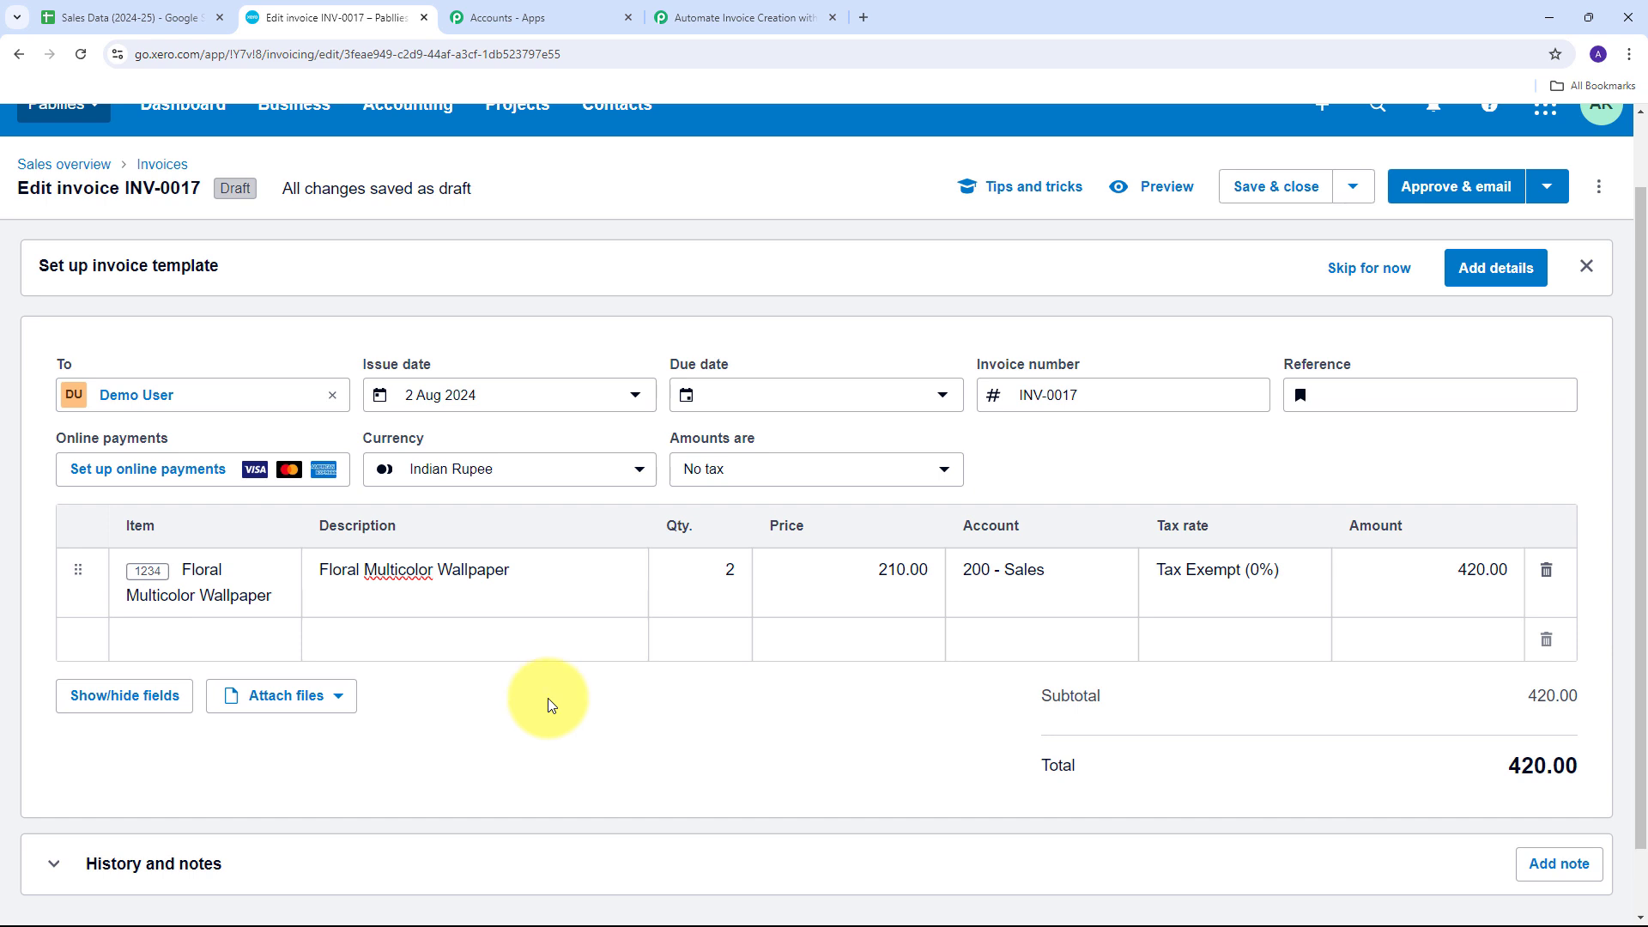
- Switch to the Sales Data (2024-25) sheet and review row 3's phone number, product, price, quantity, line item ID and total amount
click(140, 17)
click(339, 11)
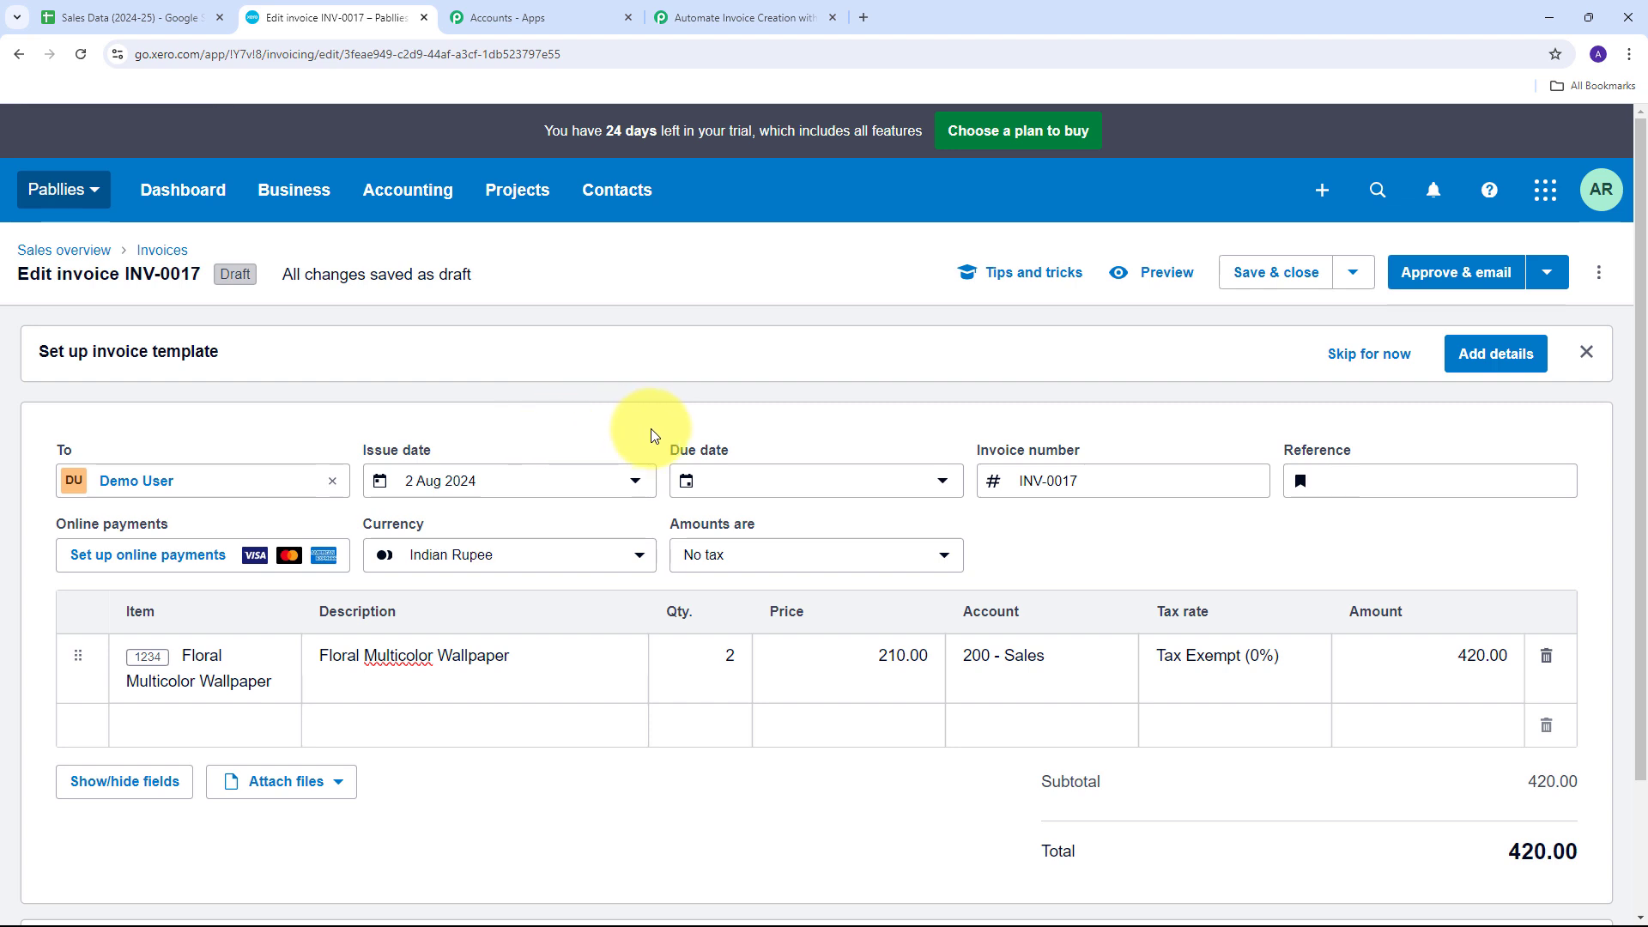
click(169, 18)
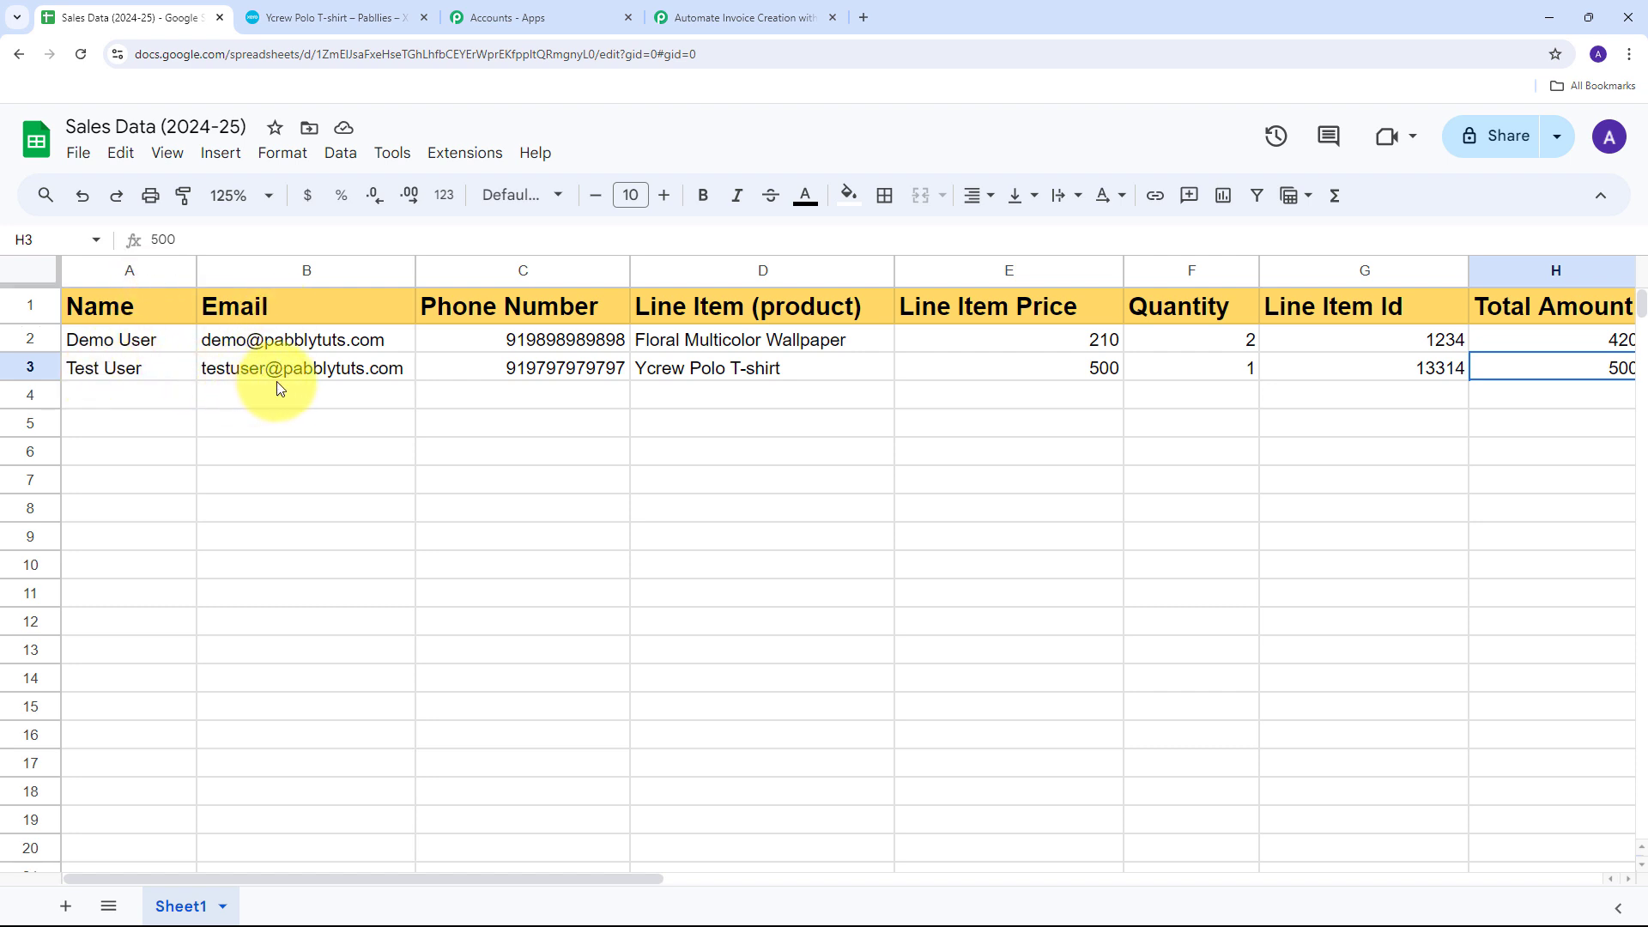
click(529, 370)
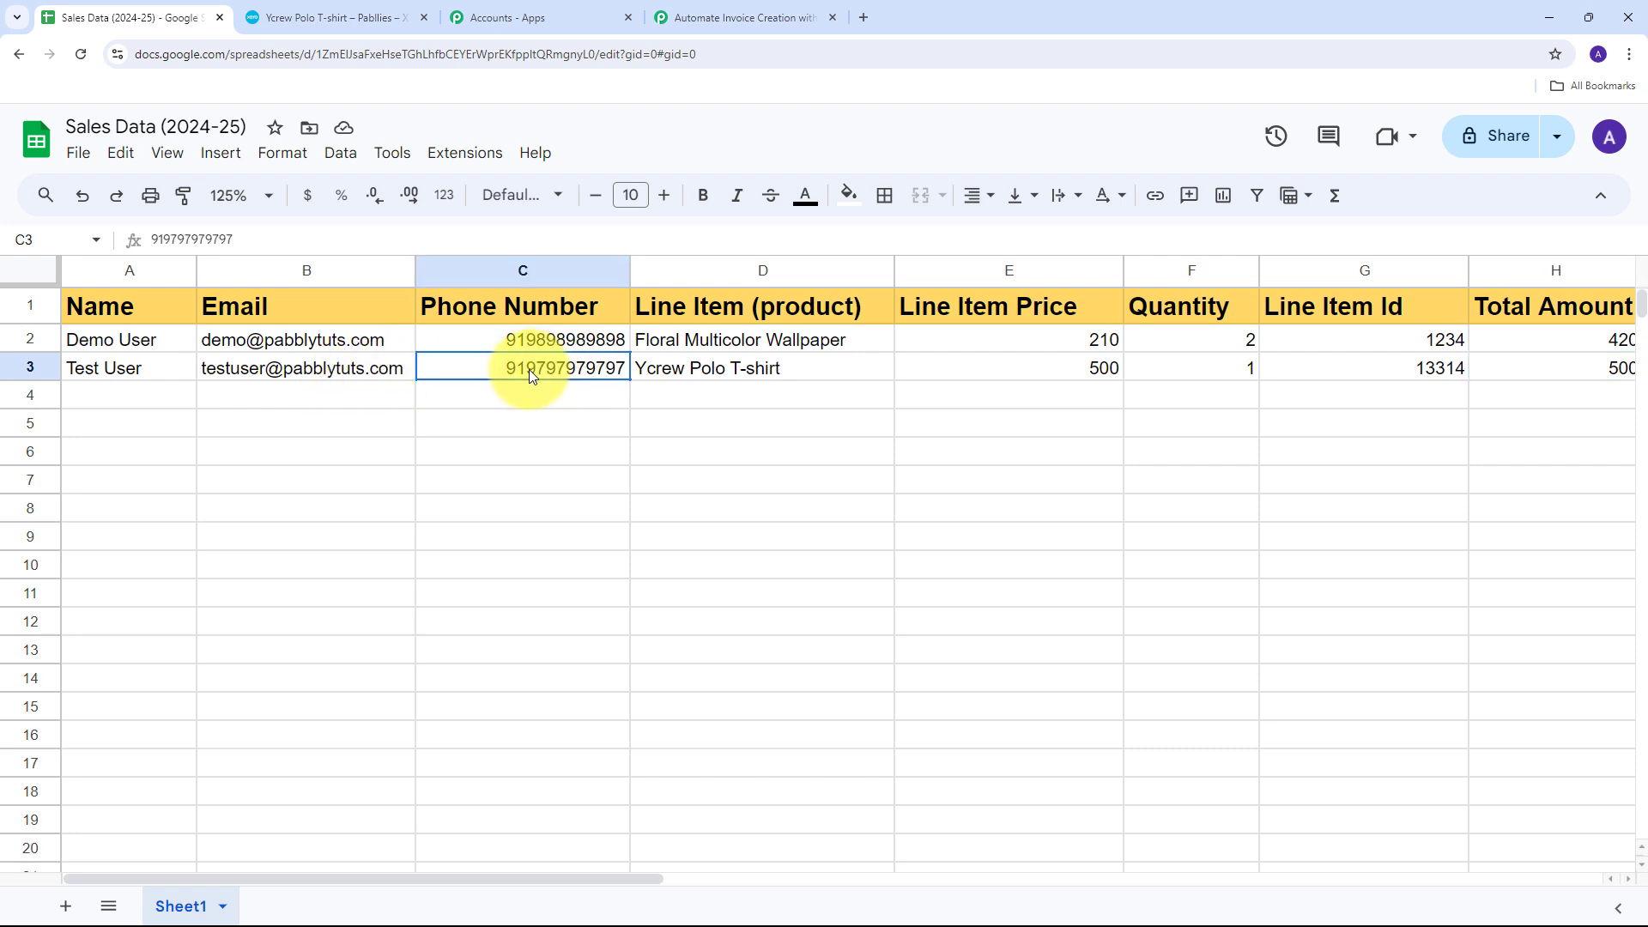
click(712, 369)
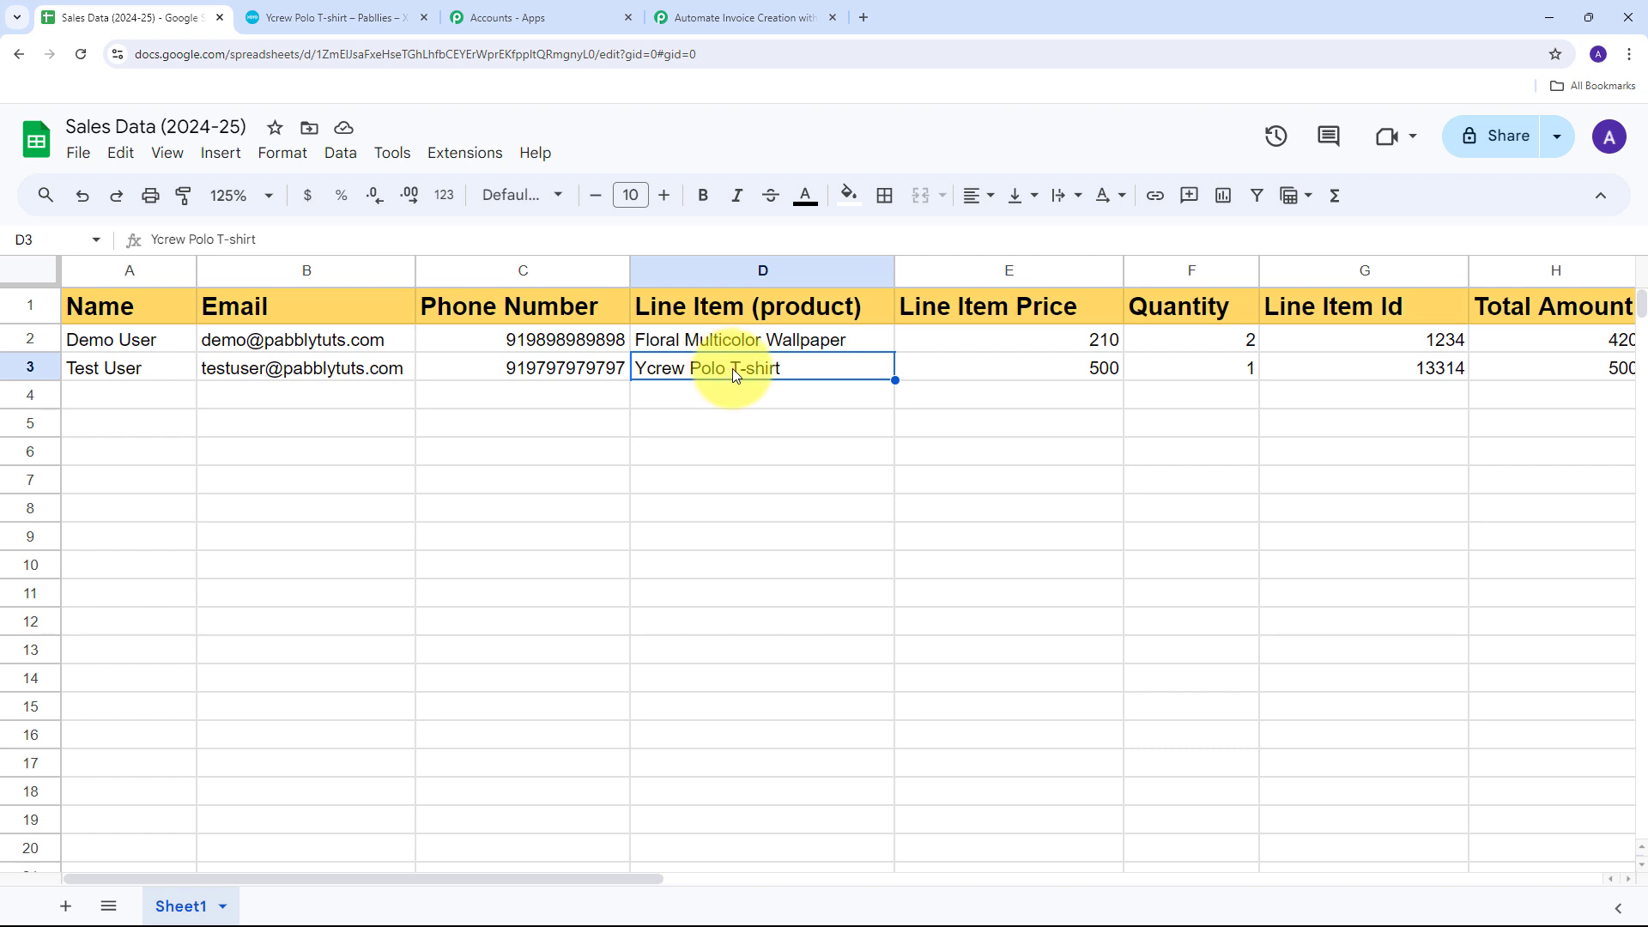
click(1023, 365)
click(1223, 366)
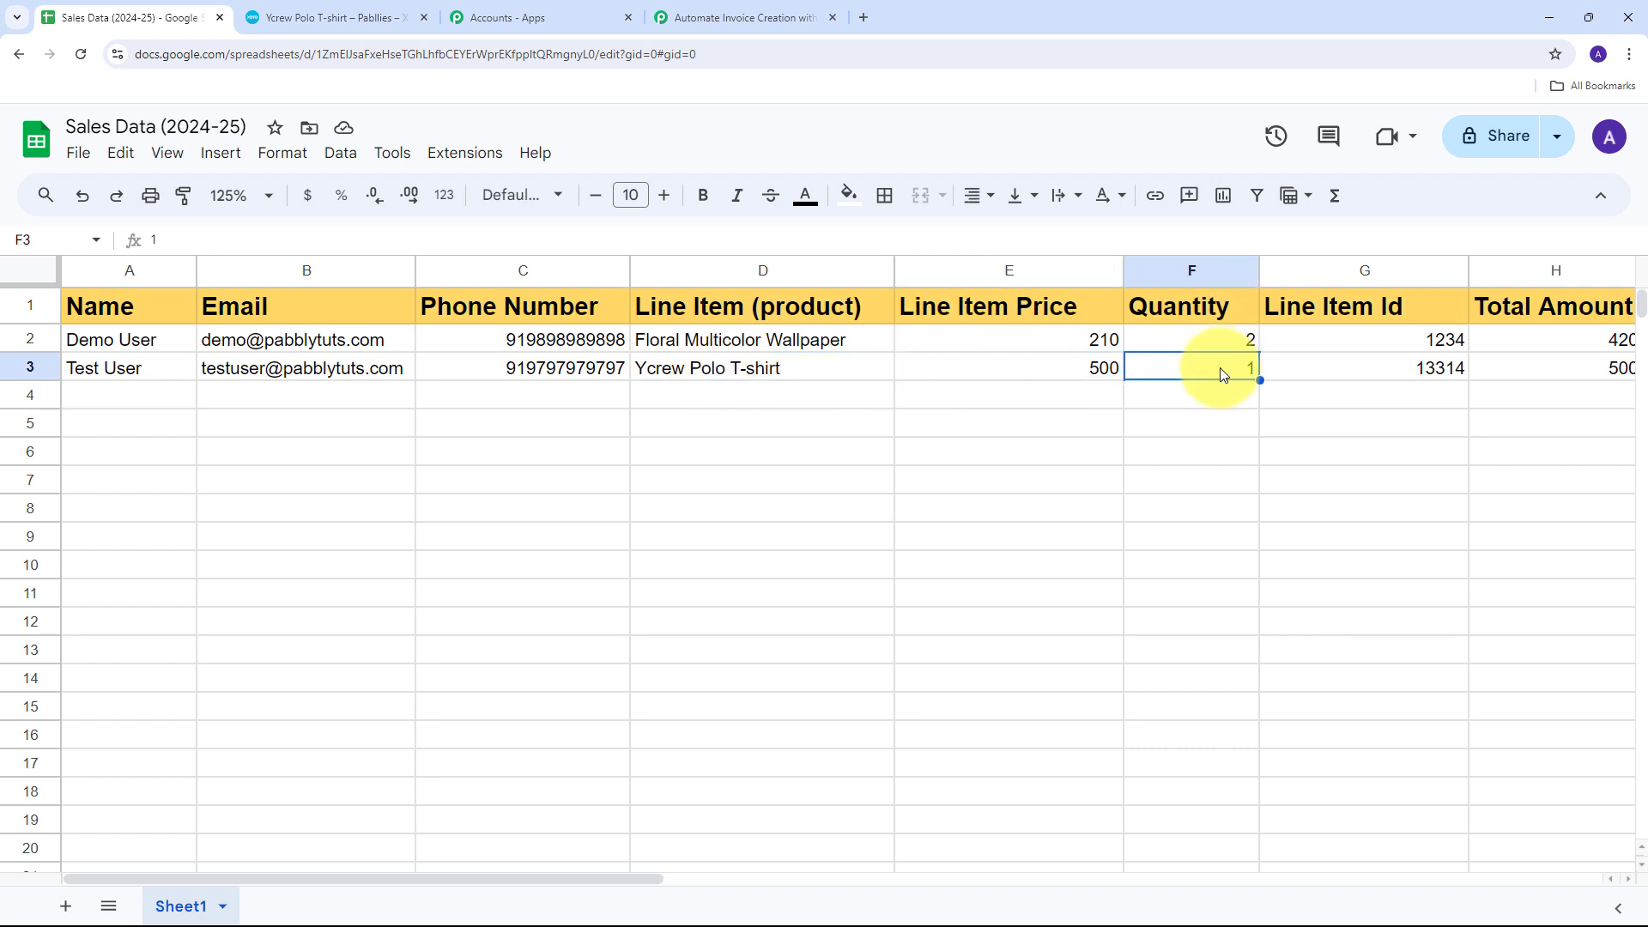
click(1385, 369)
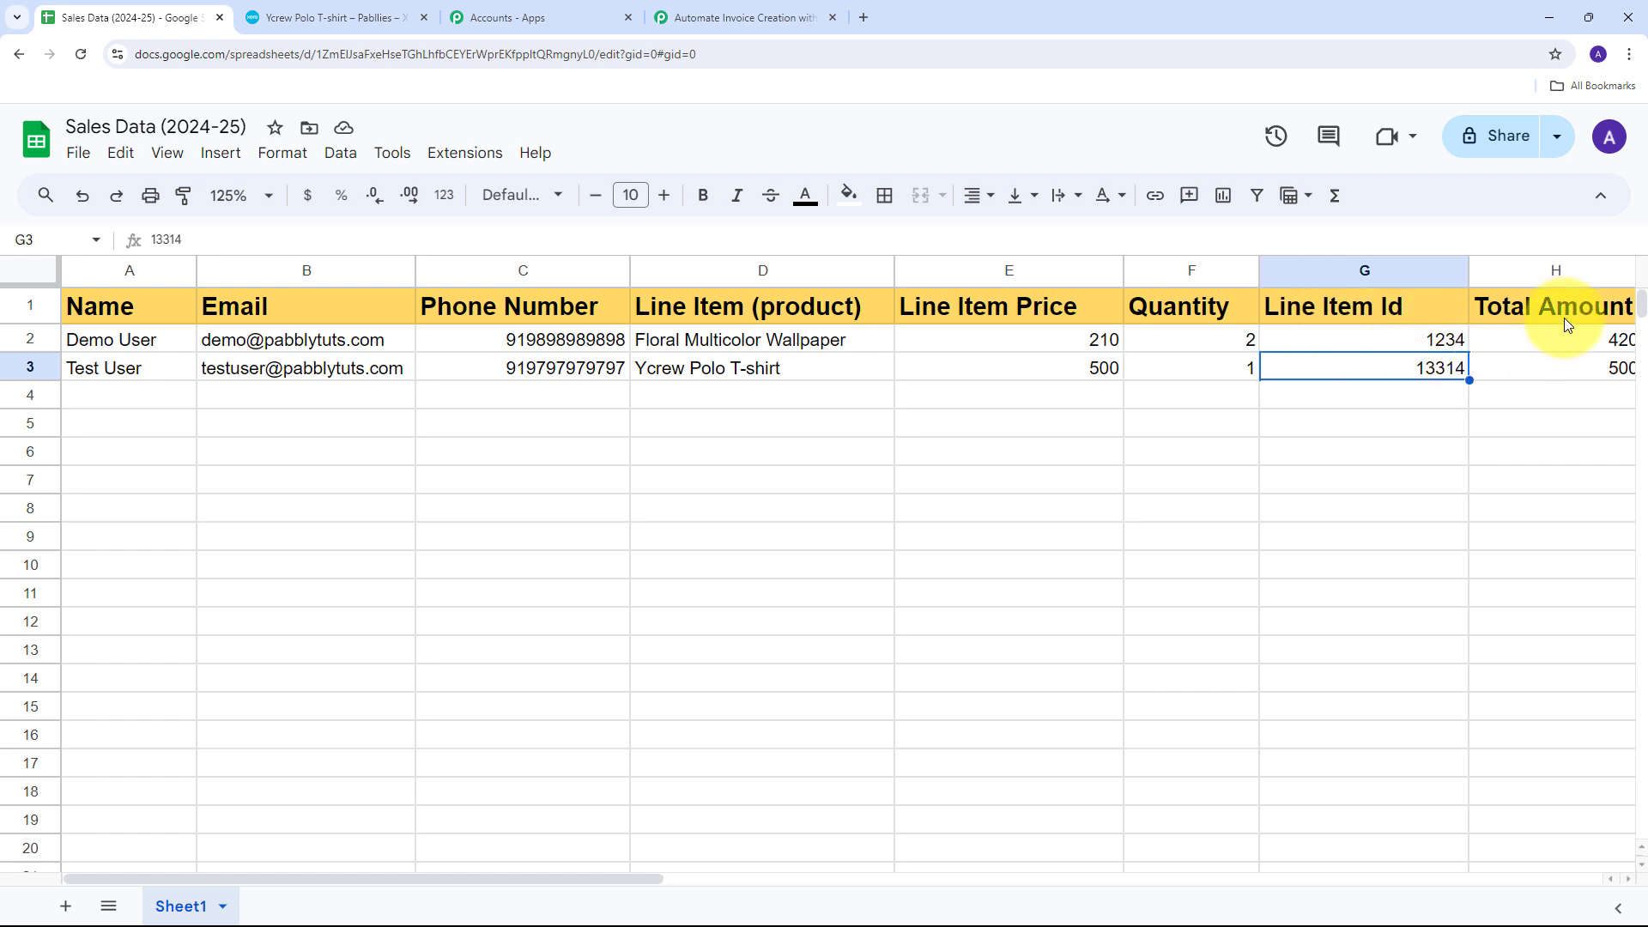
click(1552, 364)
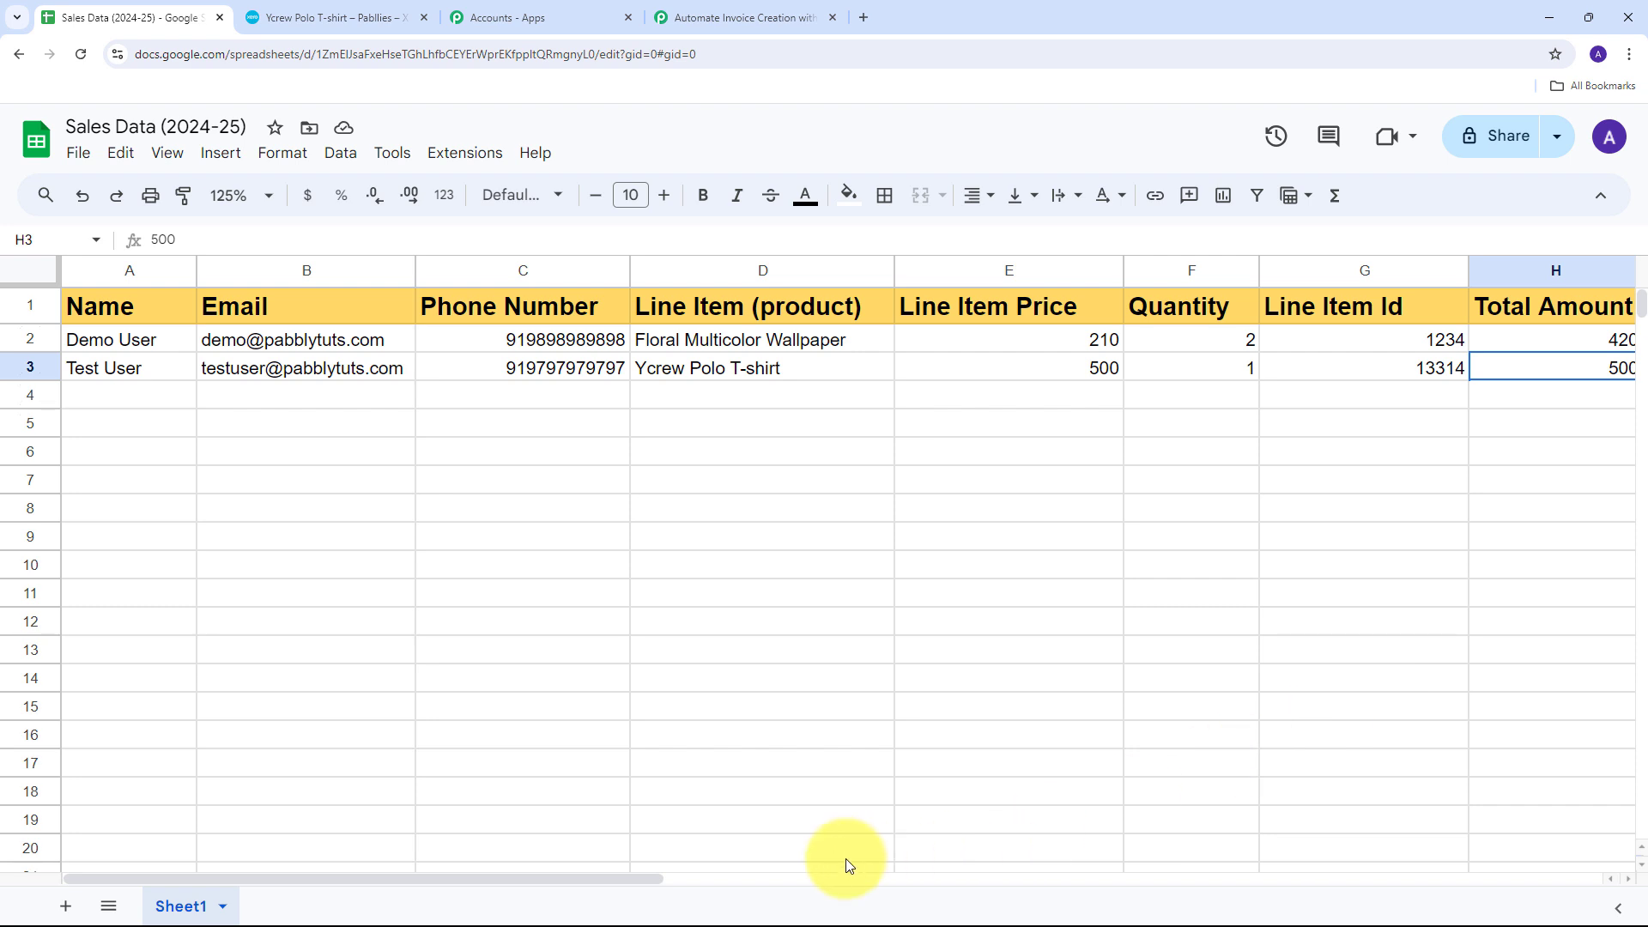
drag(648, 878, 472, 877)
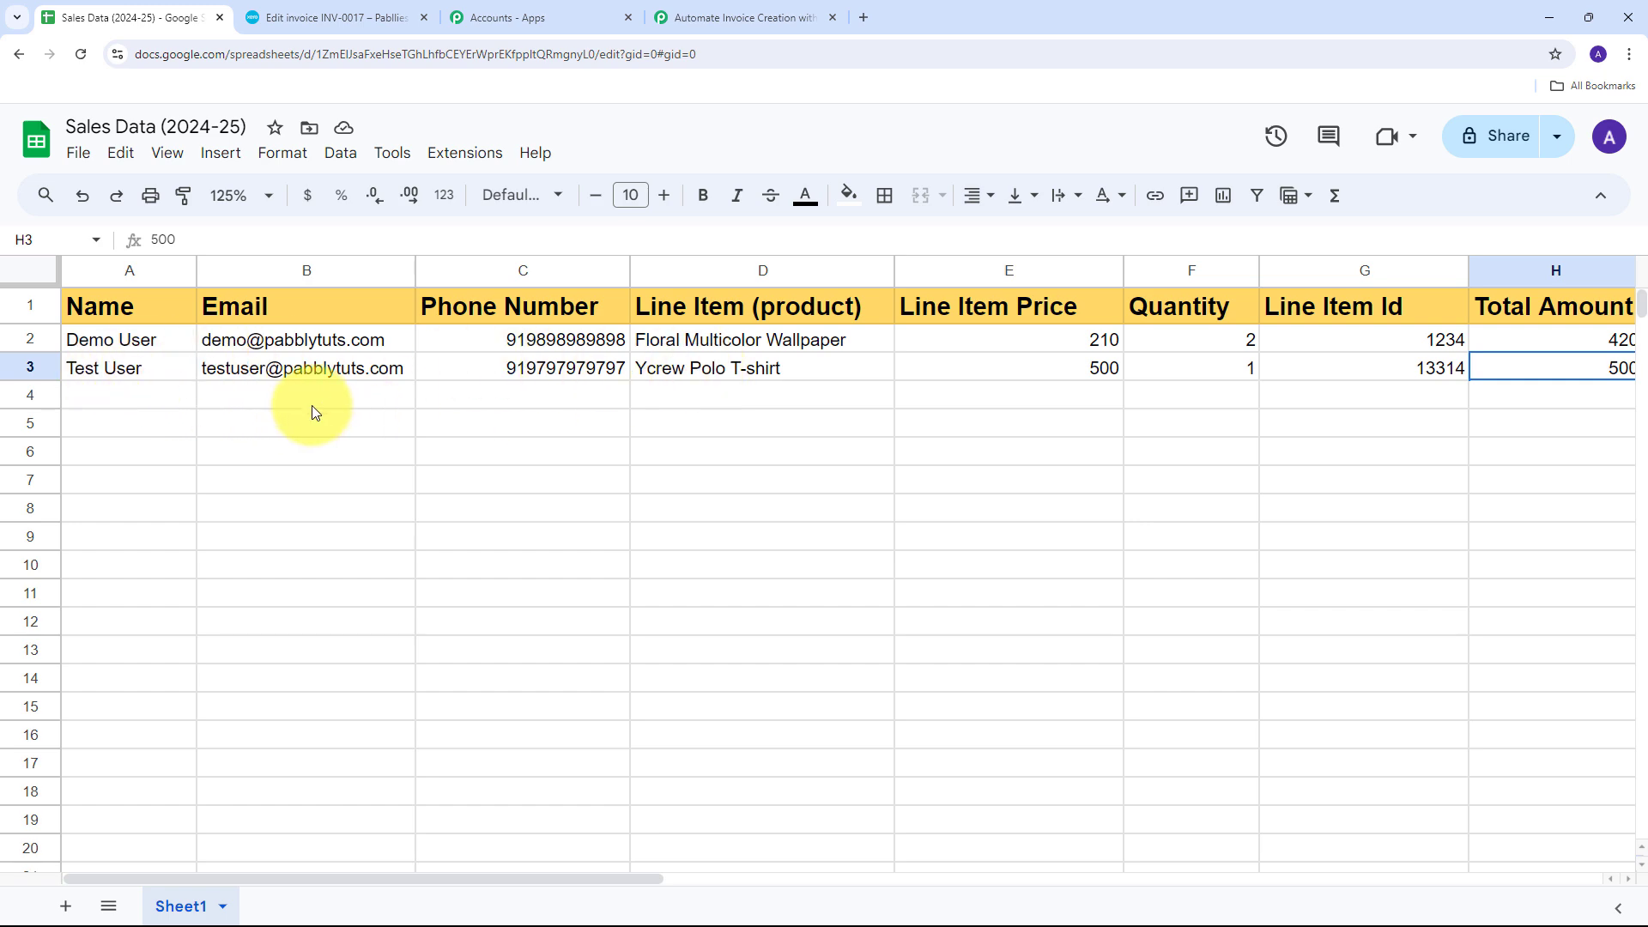
- Return to Xero's invoices list and open the undated 500.00 draft for the Ycrew Polo T-shirt sale to check its contact, dates and line item
click(300, 10)
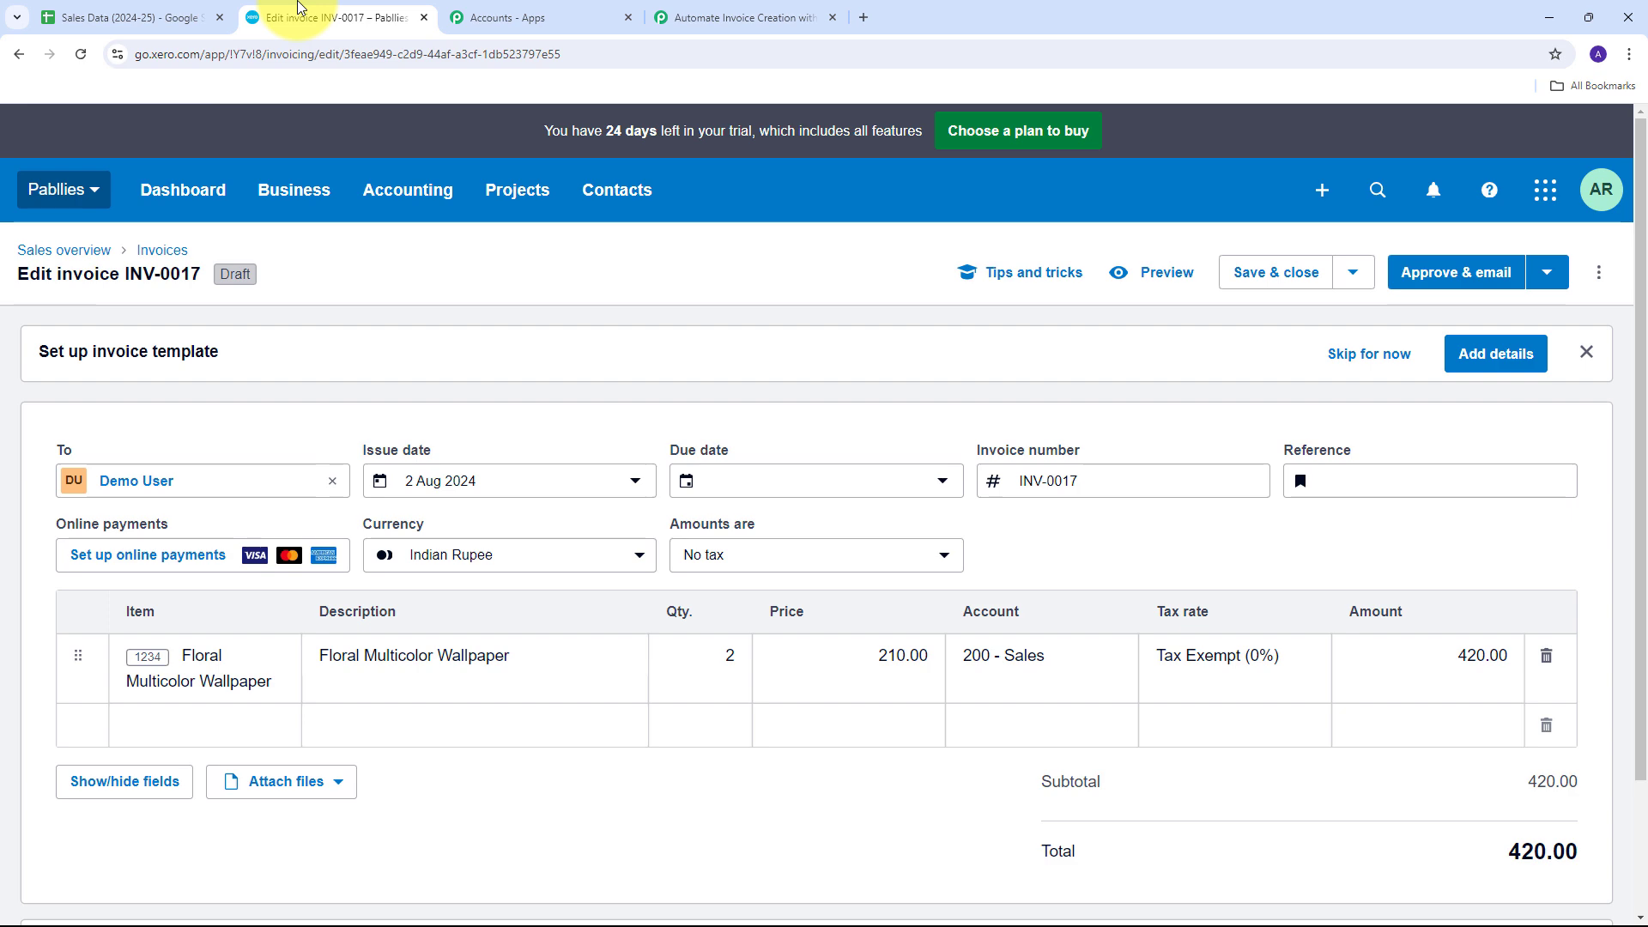
click(18, 57)
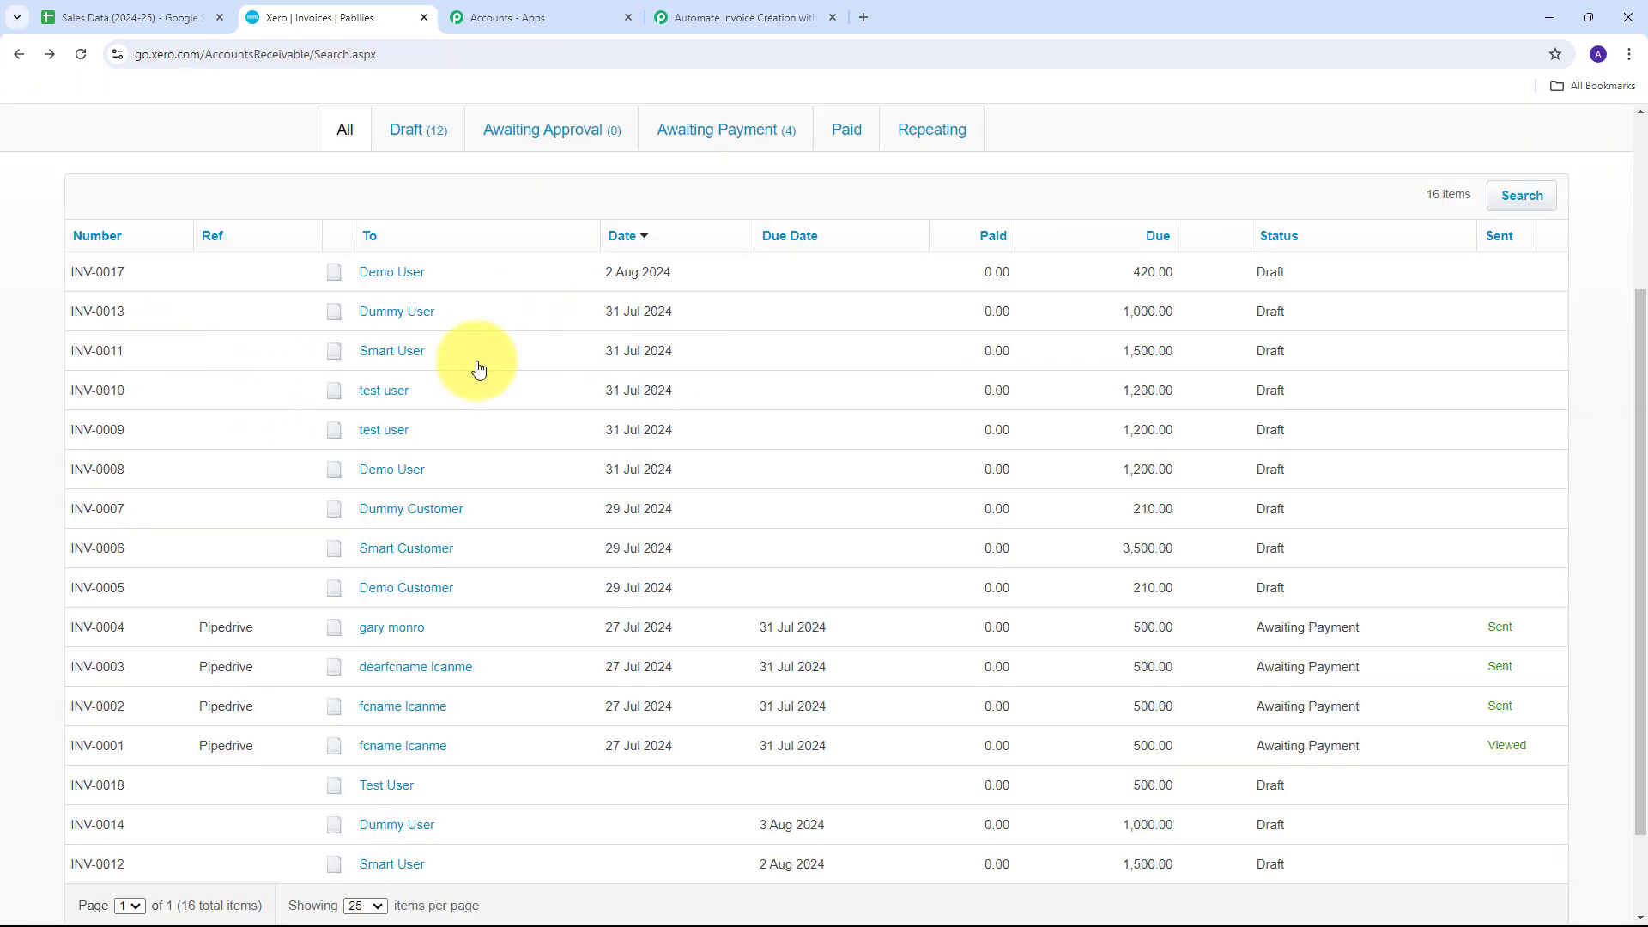
scroll(478, 369, down, 2)
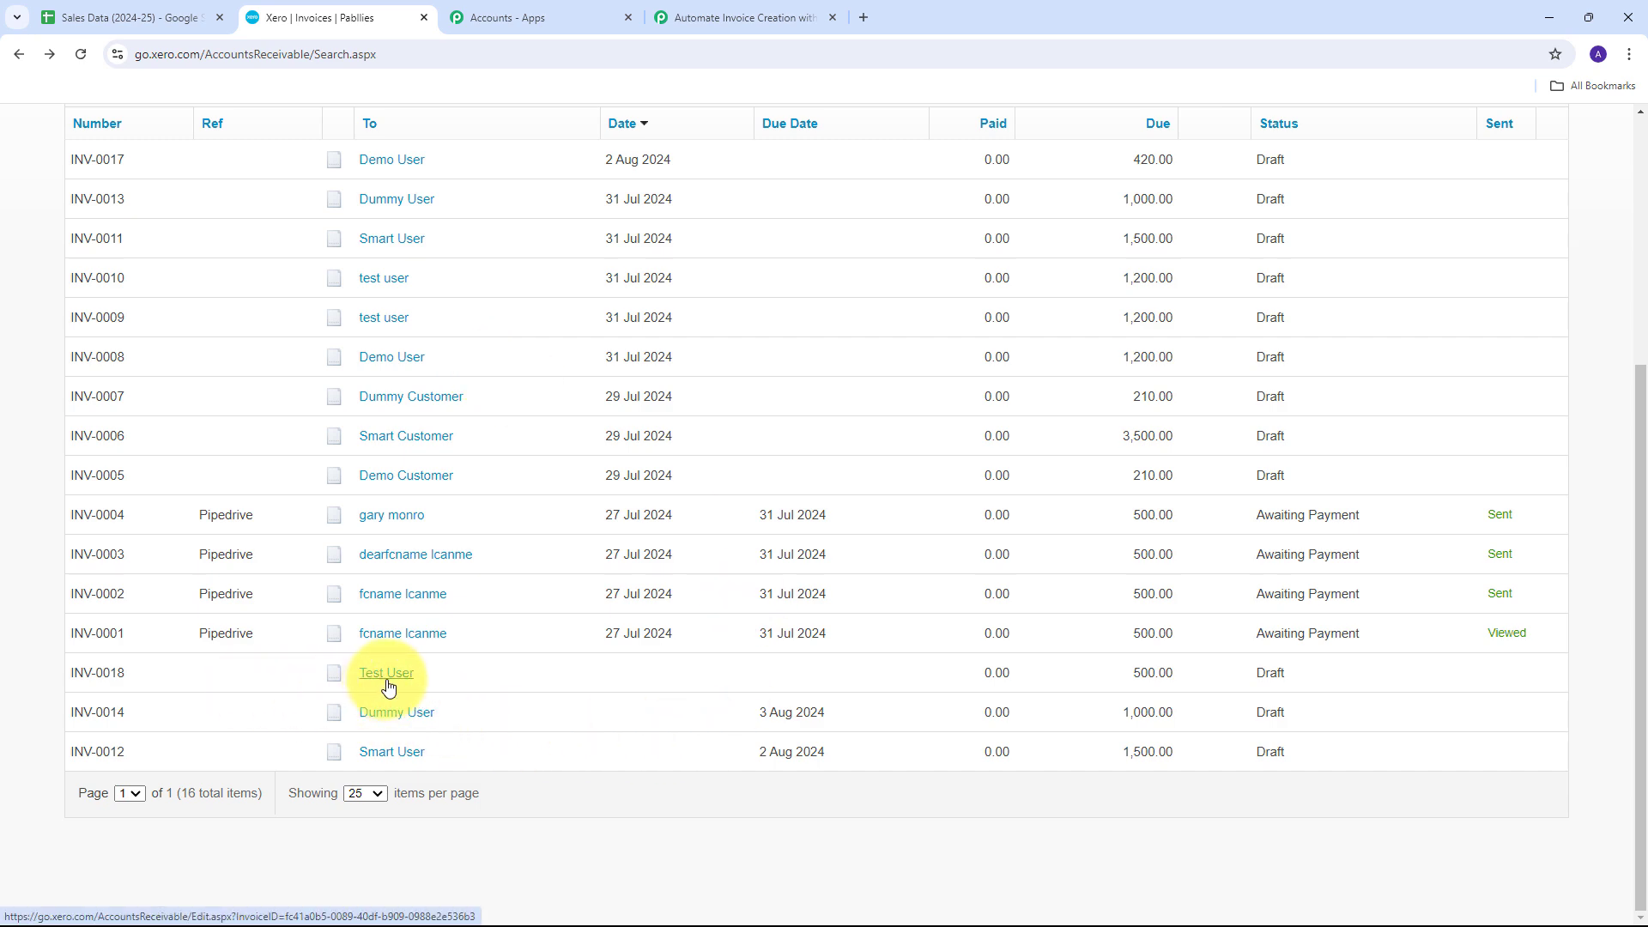
click(387, 678)
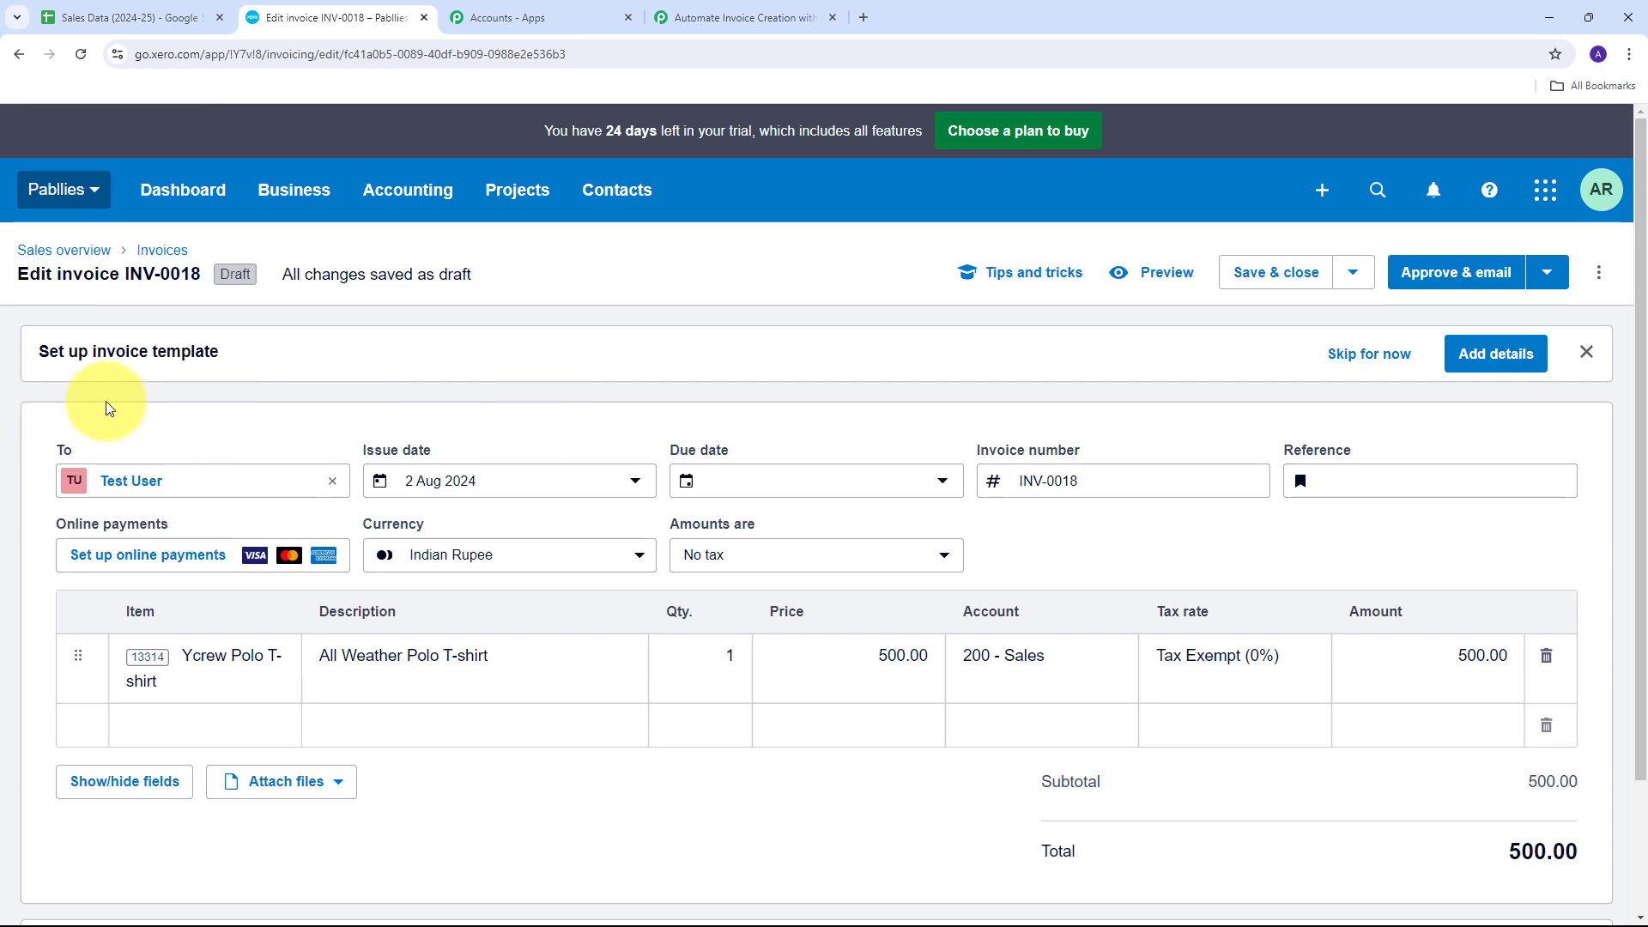
scroll(352, 434, down, 2)
scroll(358, 439, up, 2)
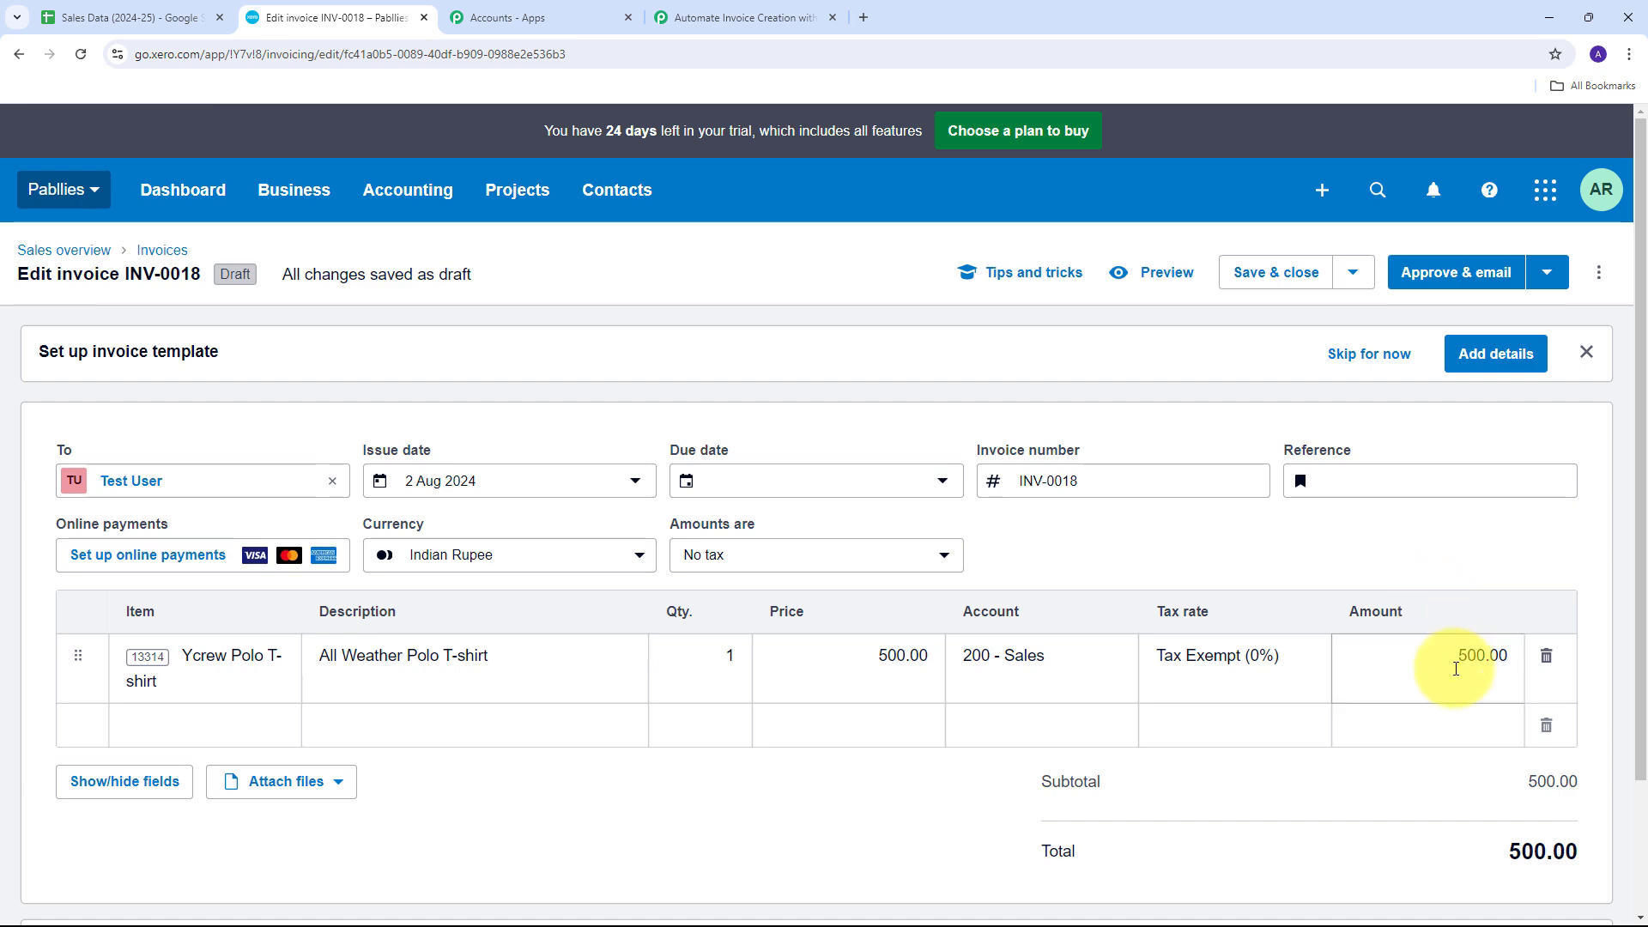
scroll(489, 644, down, 2)
scroll(504, 636, up, 2)
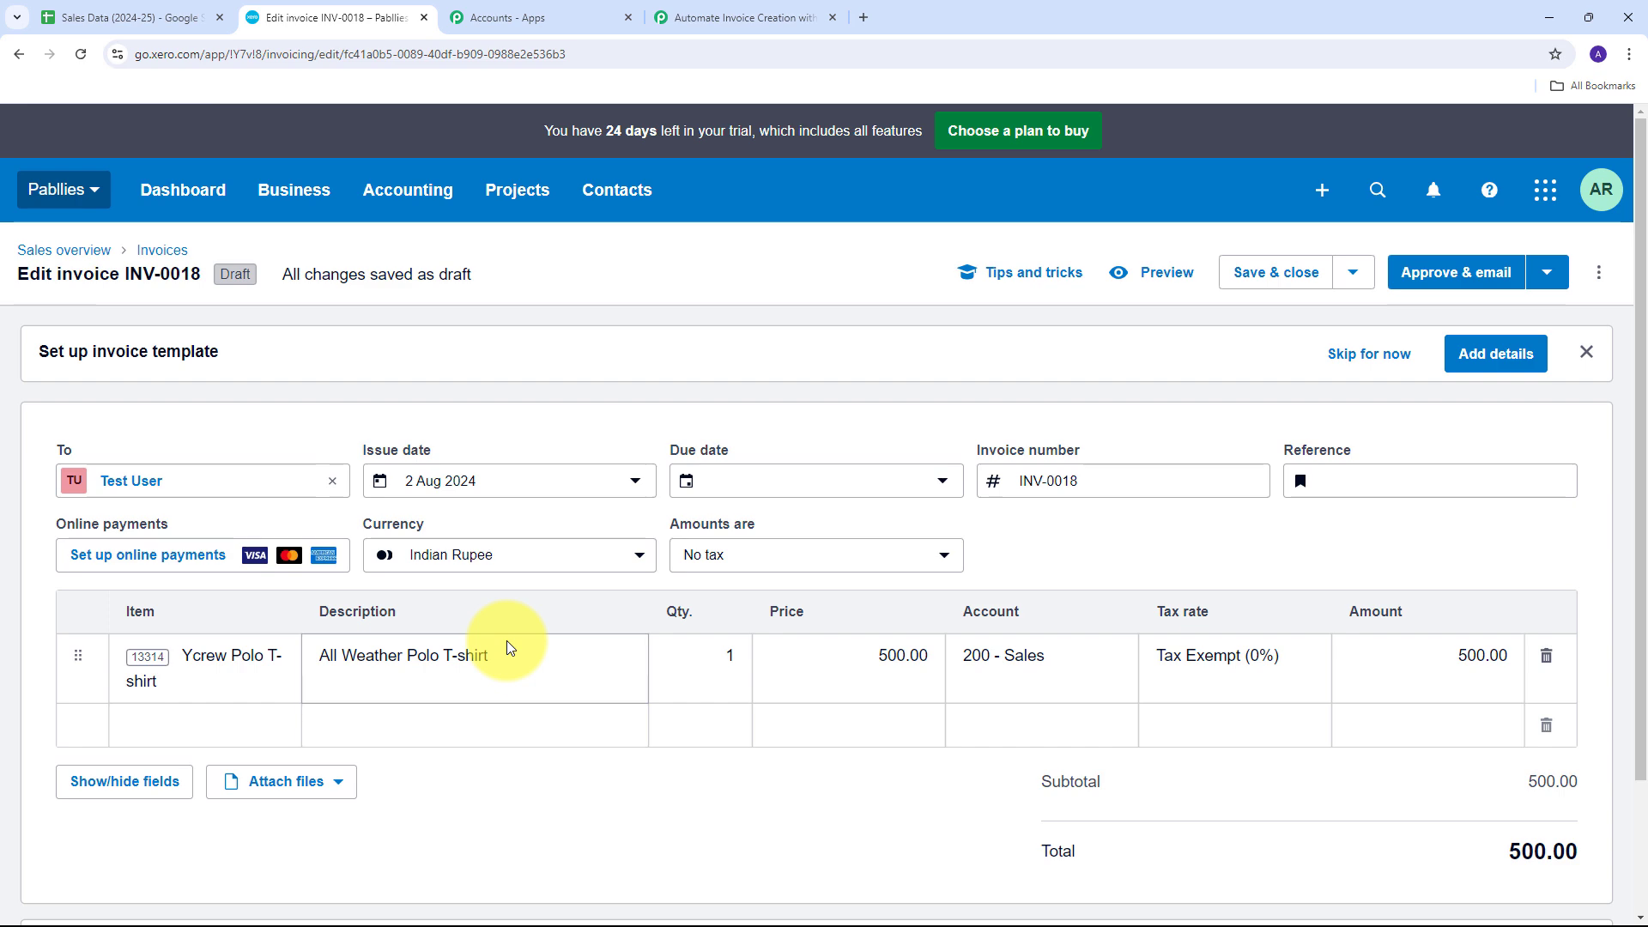
- Revisit the sales sheet and the Xero invoice, and switch to Pabbly Connect to review the workflow's Google Sheets trigger and Xero action
click(129, 17)
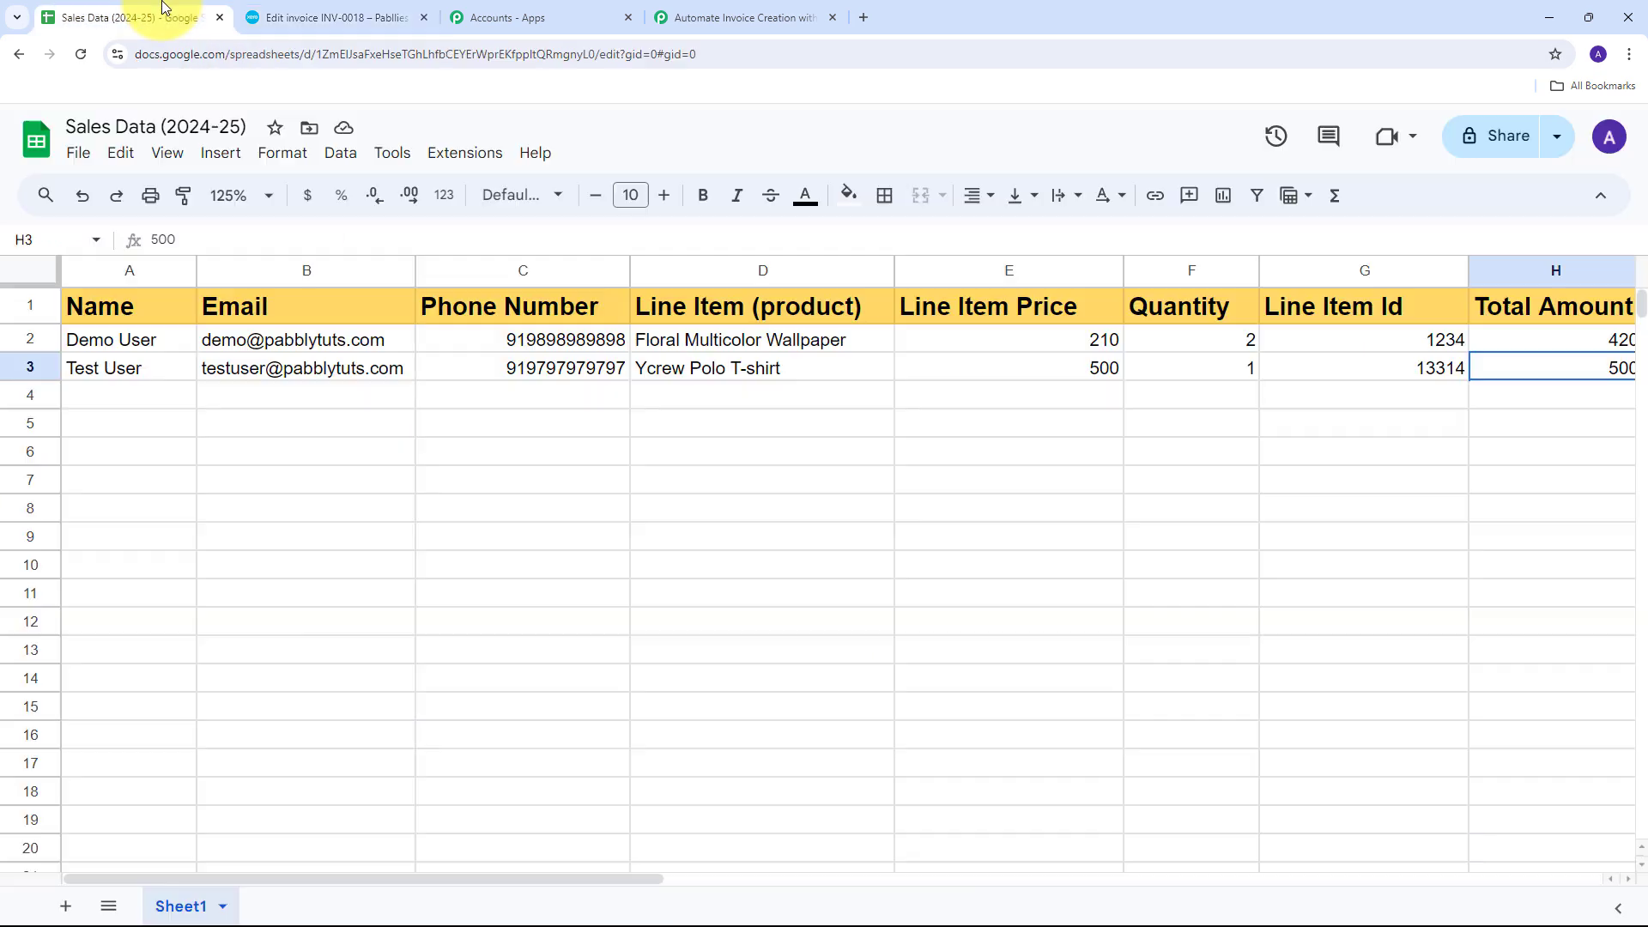
click(262, 17)
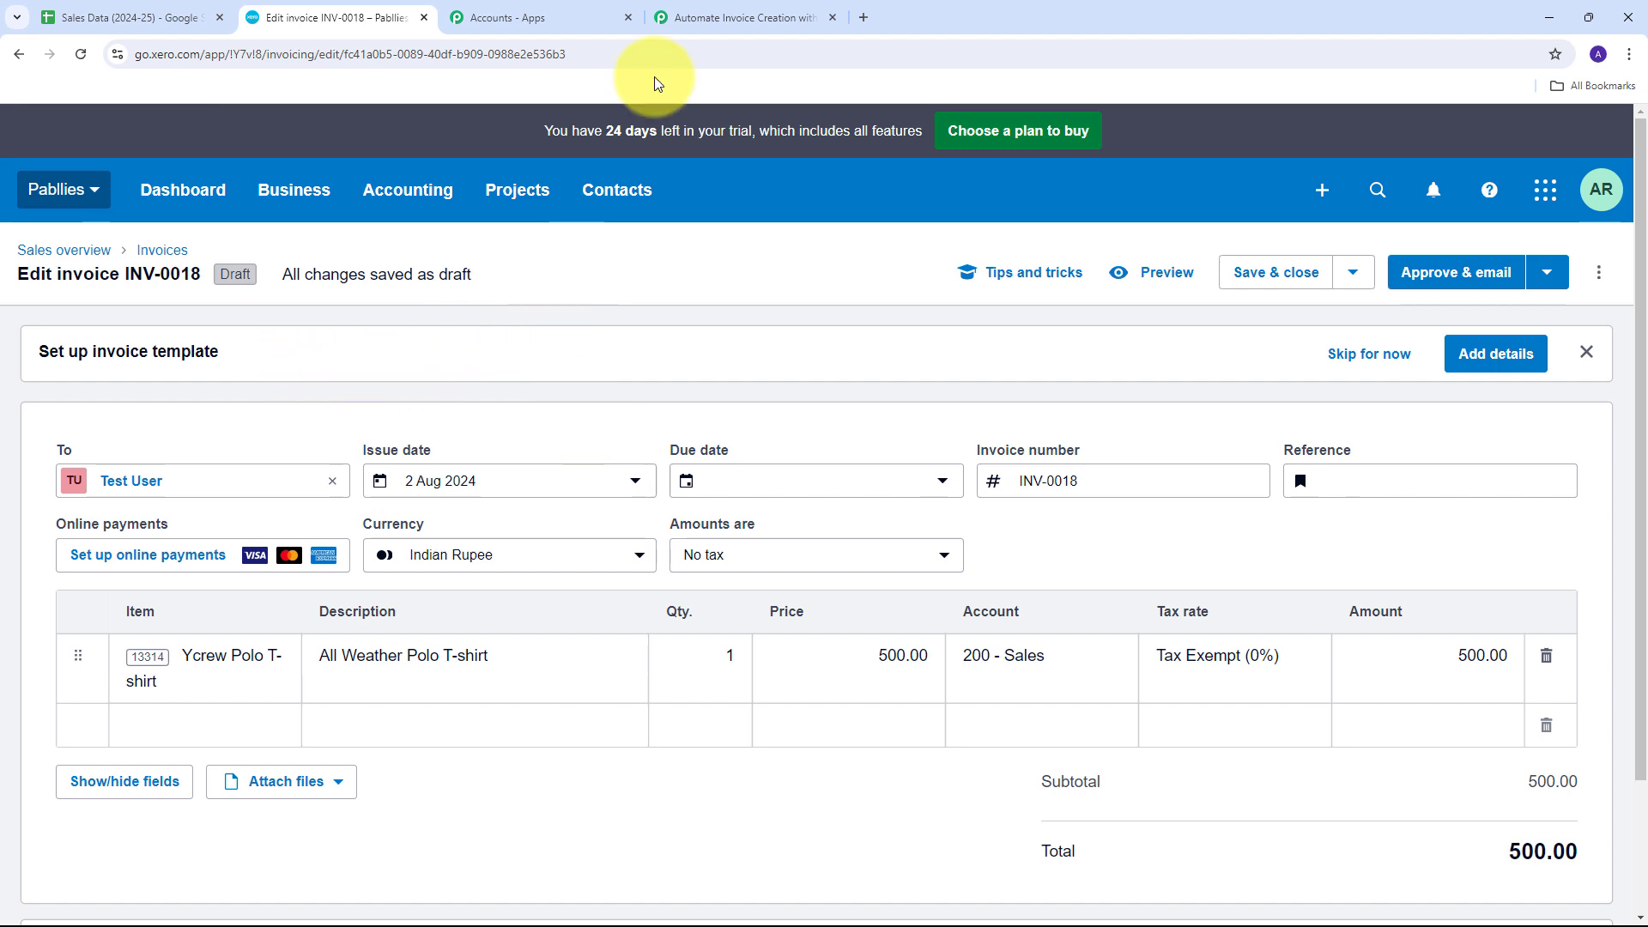
click(678, 18)
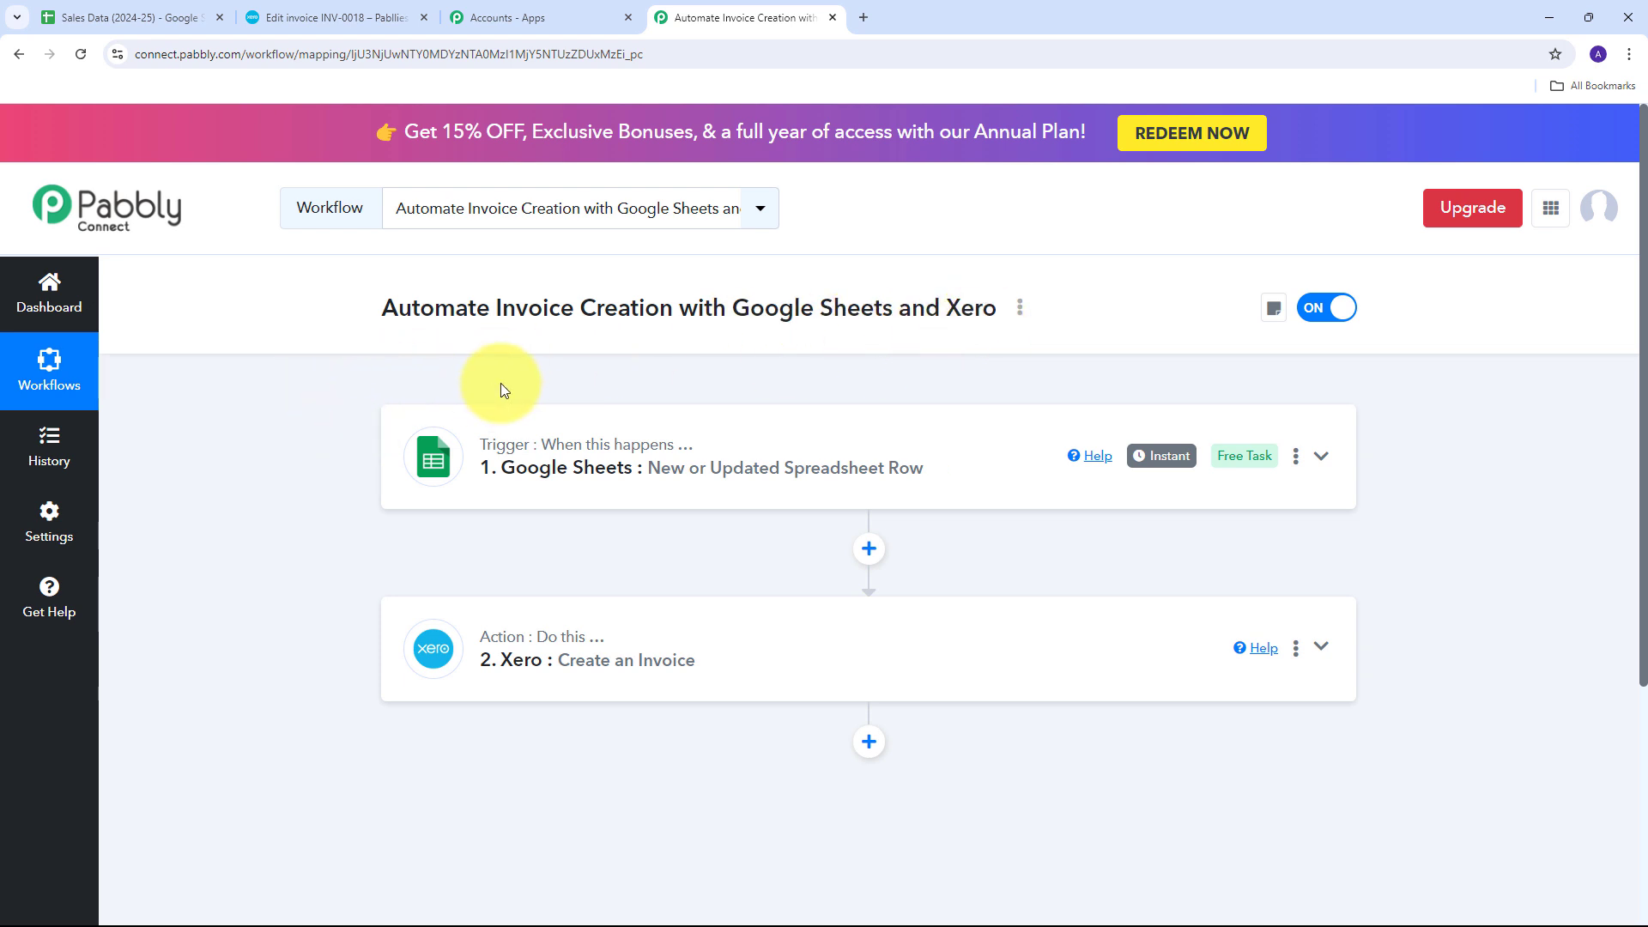
mouse_move(492, 463)
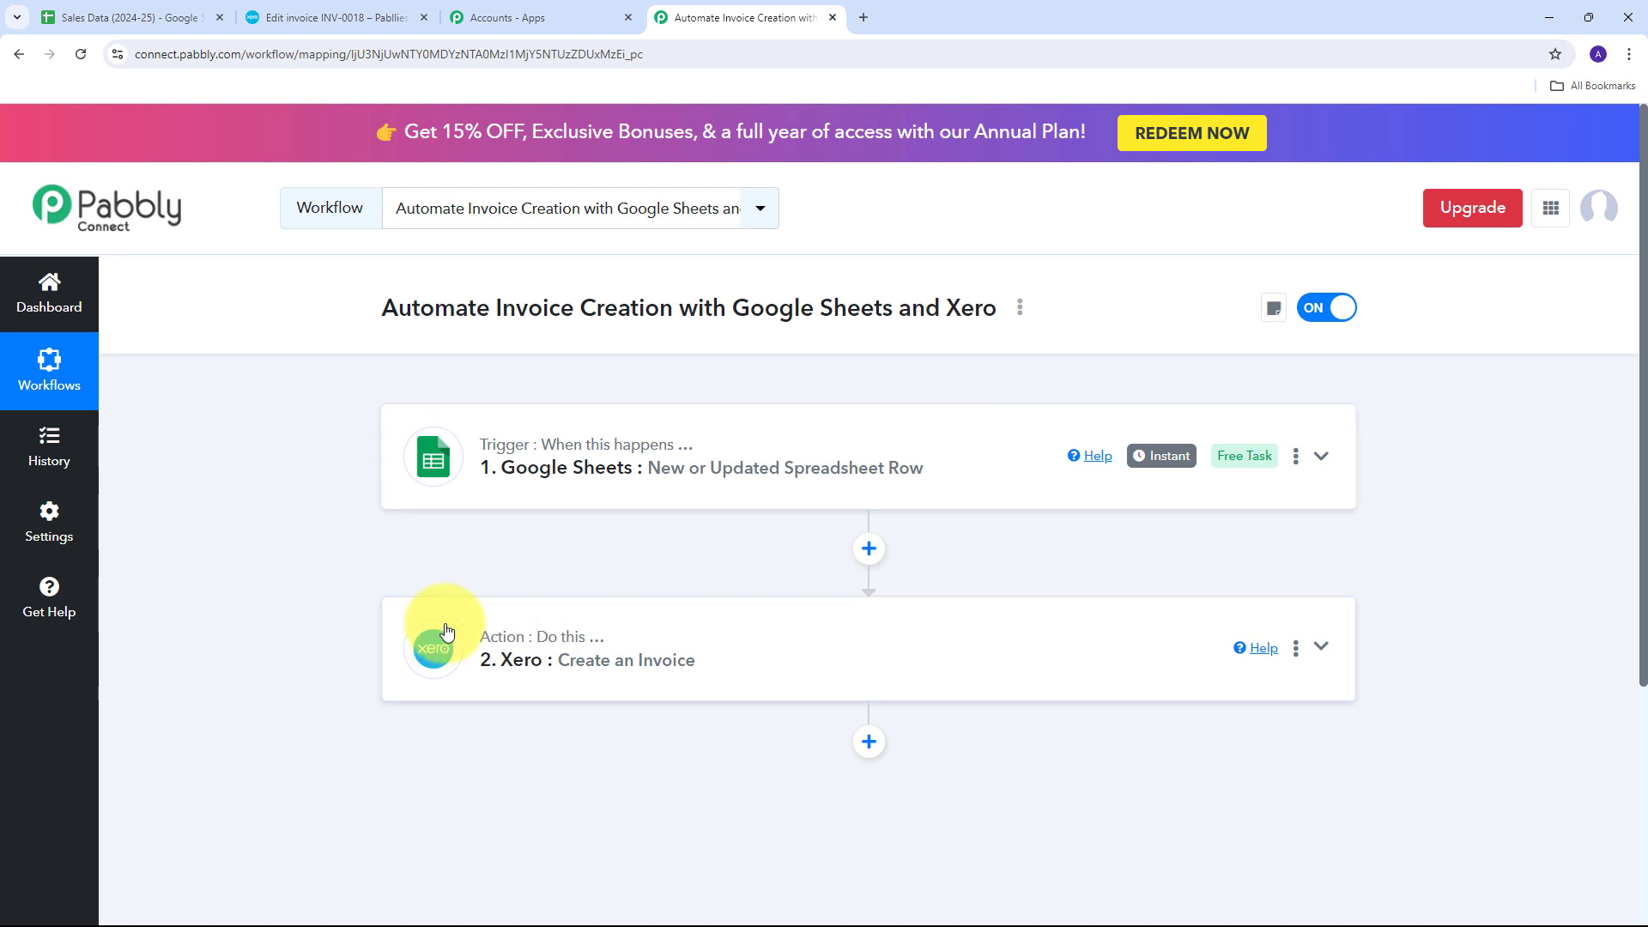
mouse_move(501, 640)
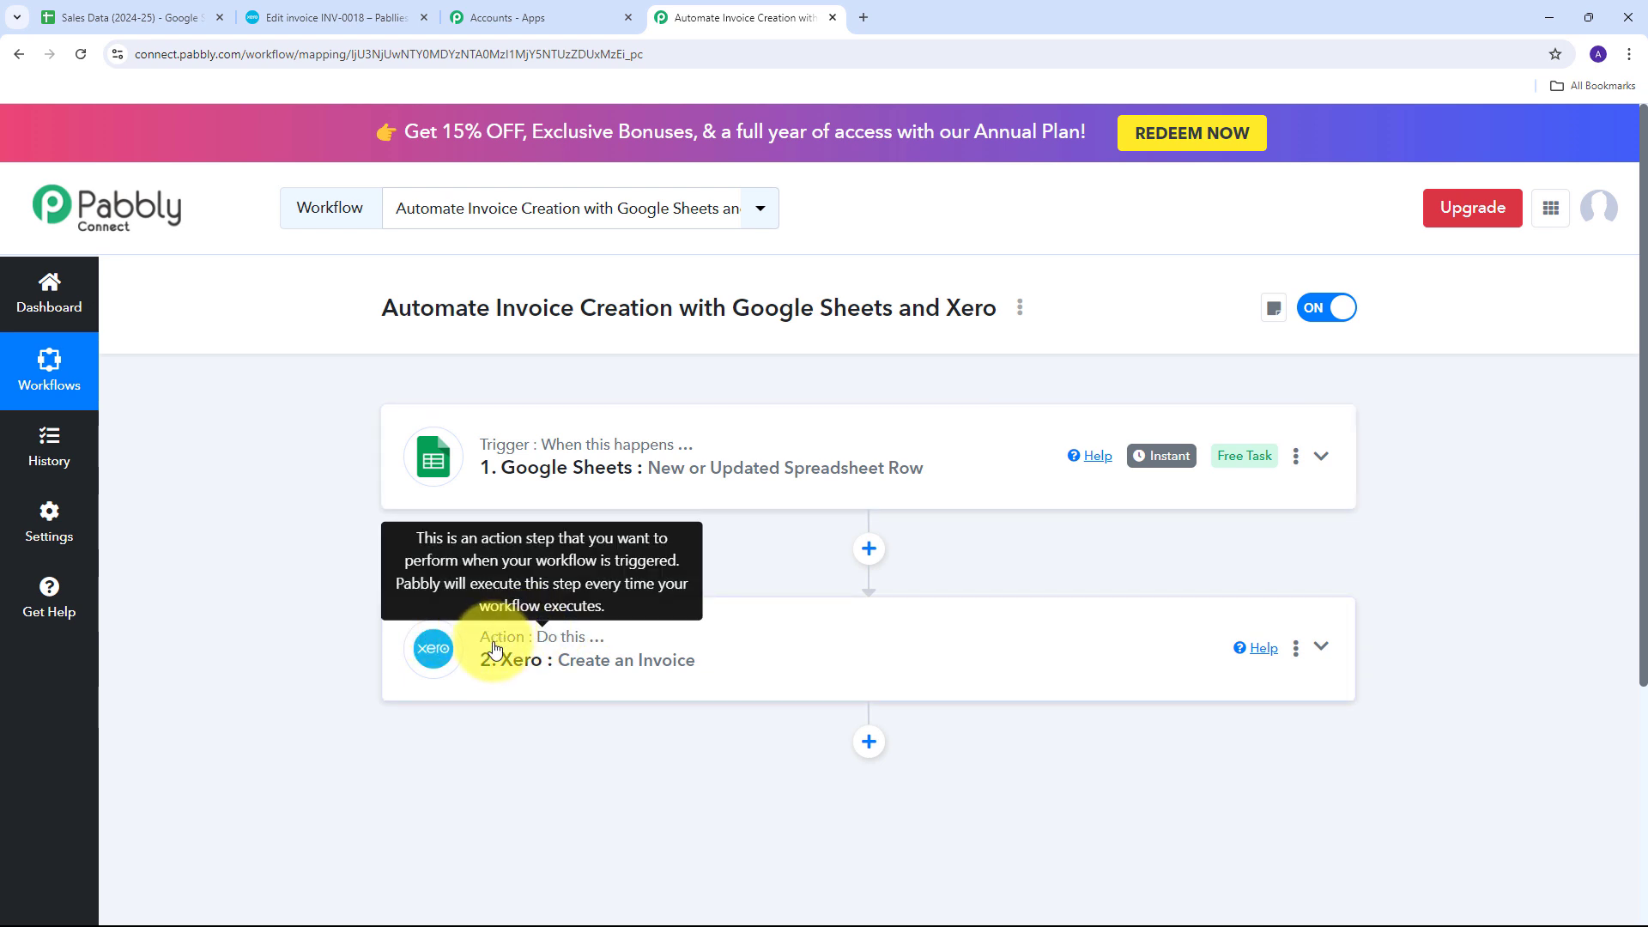